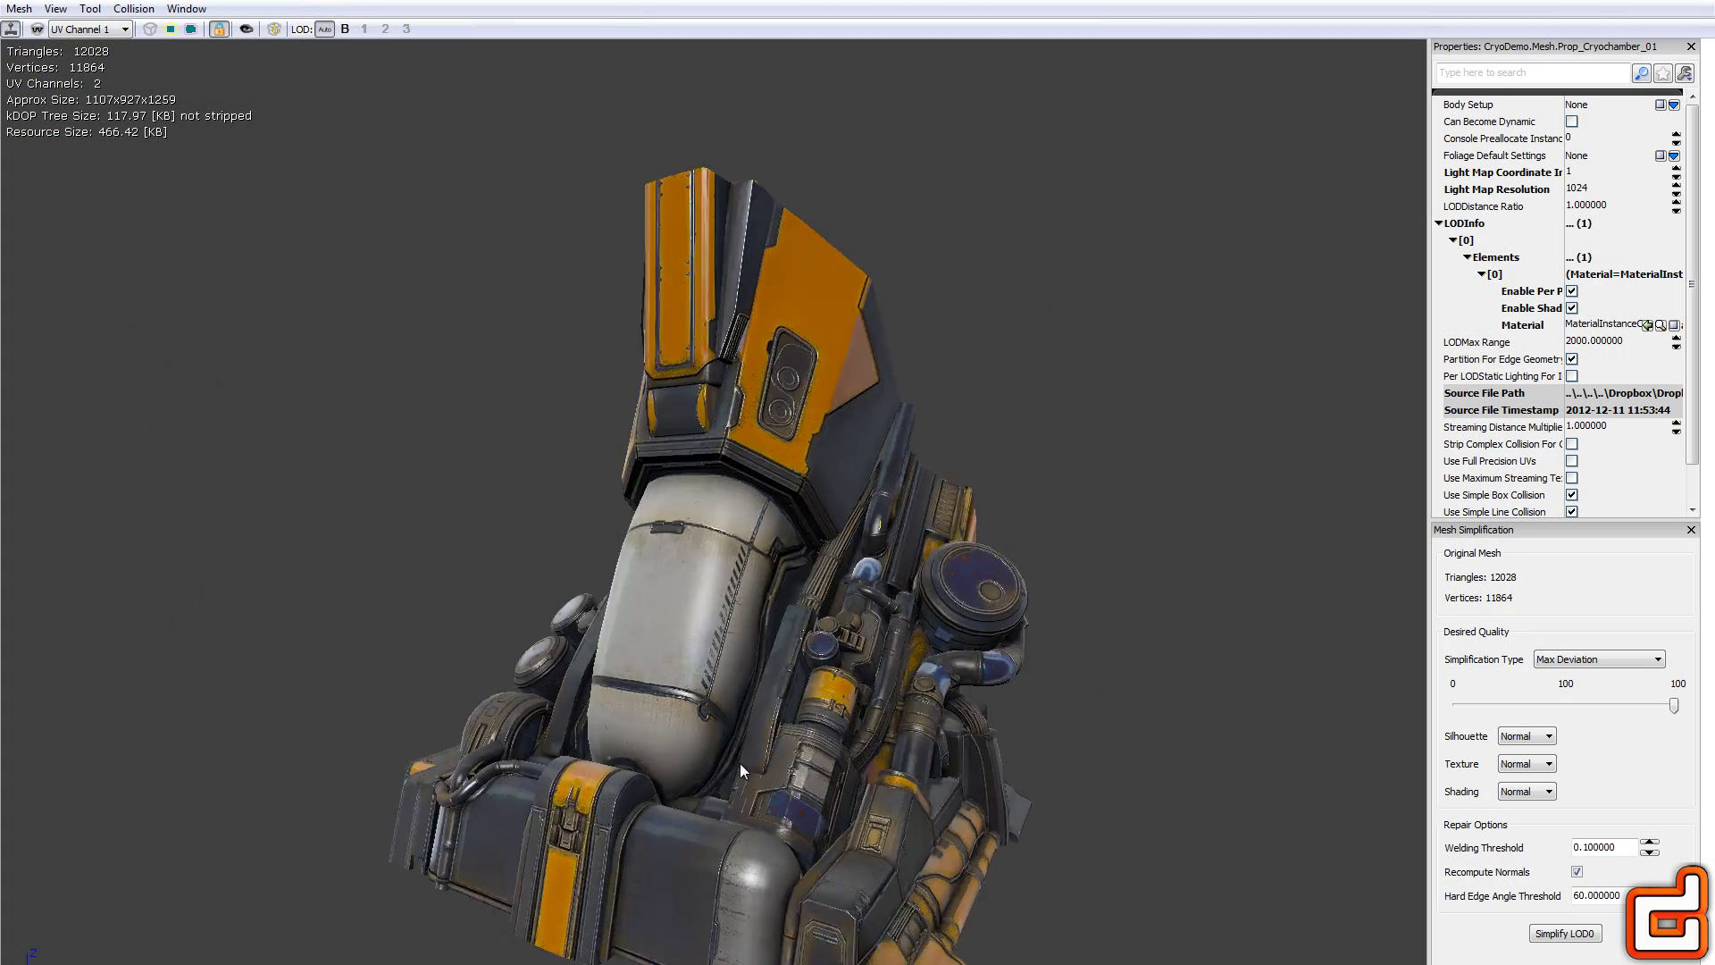
Inspect the textured cryochamber and box props in the mesh viewer, plus the Wall_Segment_001_dDo02.psd diffuse texture in Photoshop at close range
left_click_drag(739, 763, 572, 704)
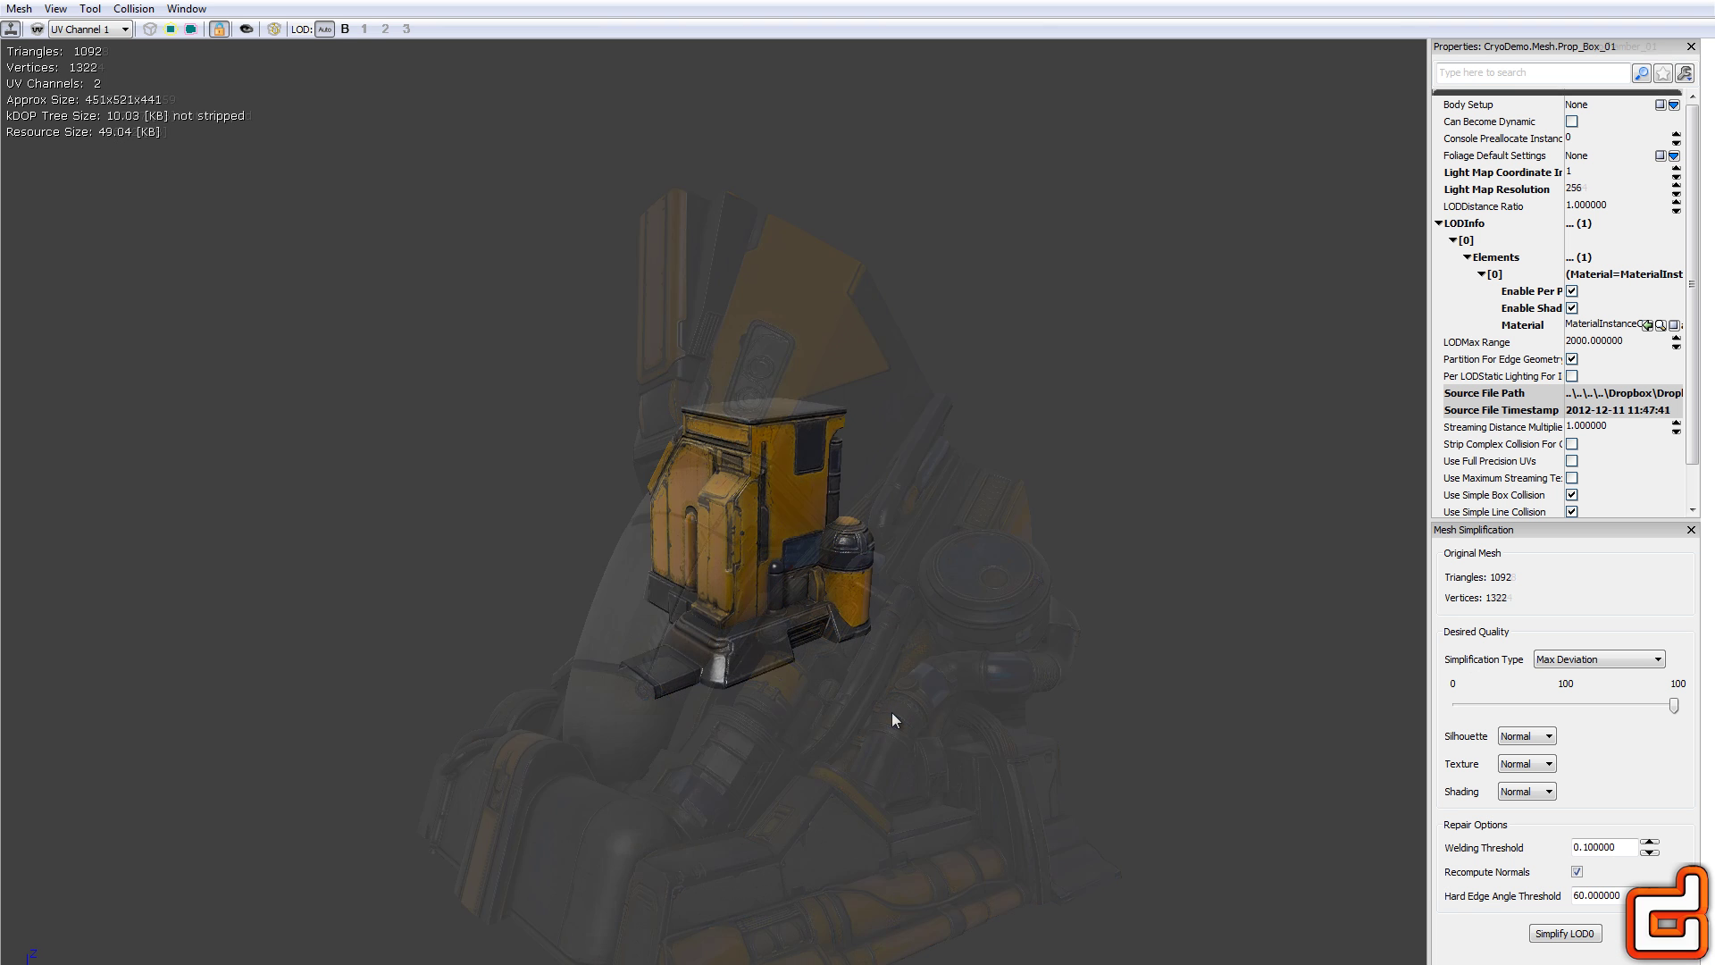
left_click_drag(892, 711, 313, 635)
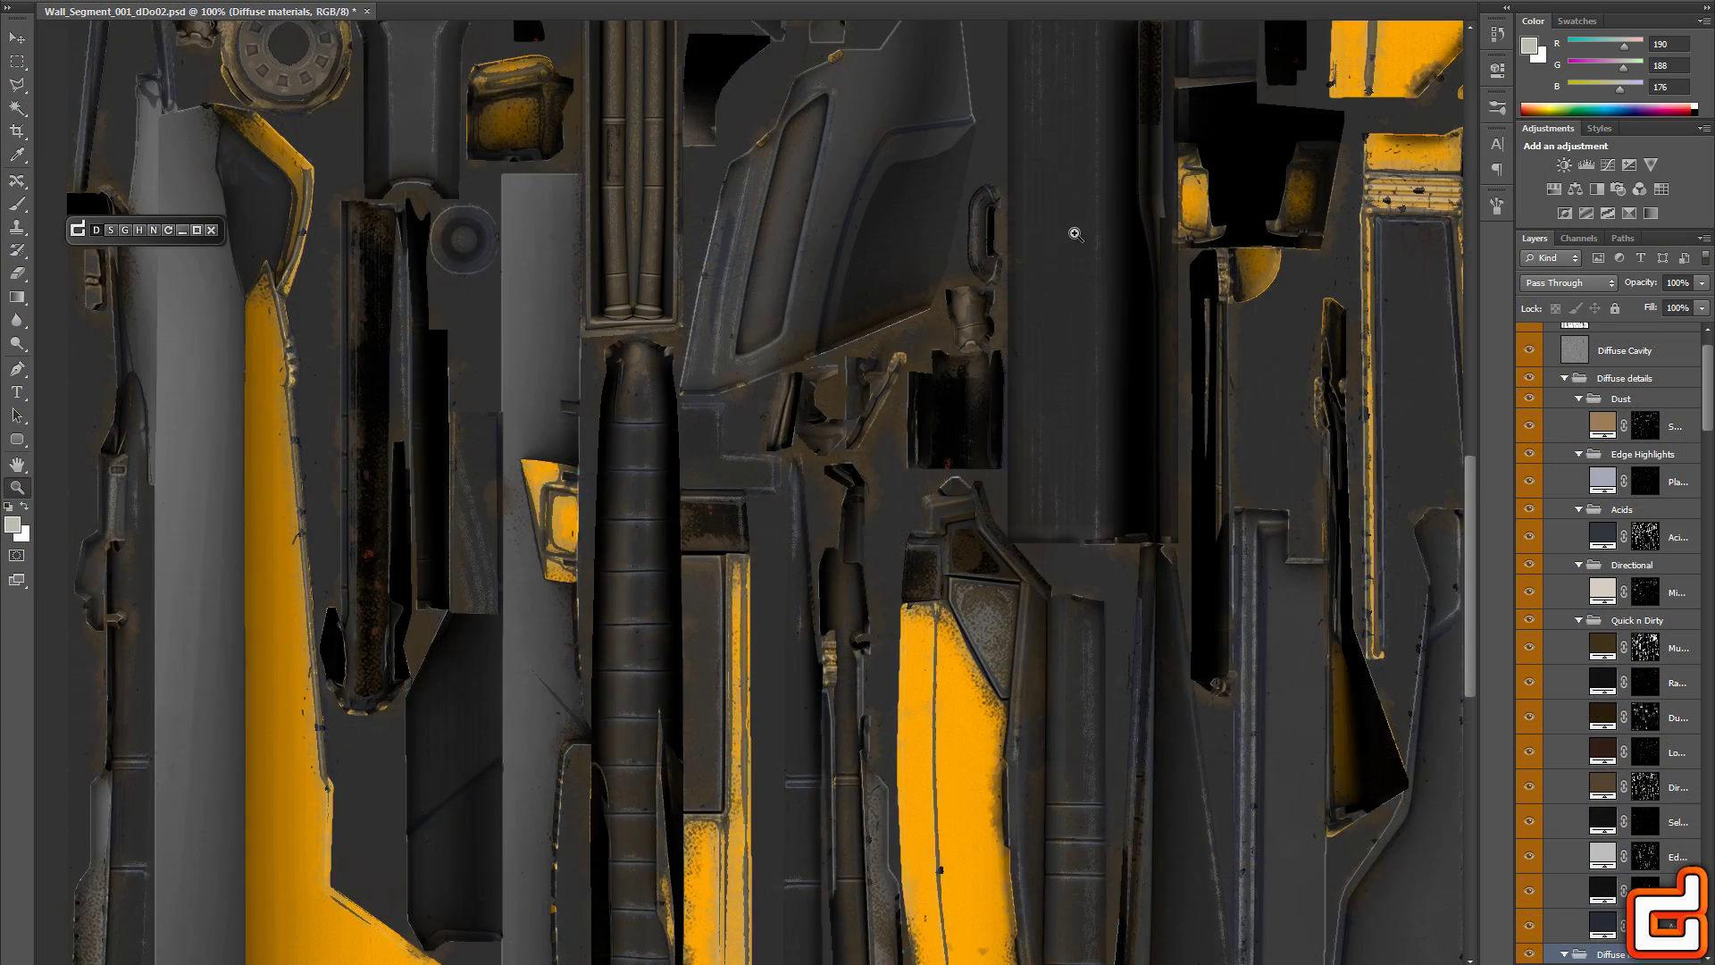
key("ctrl+1")
left_click_drag(750, 578, 617, 663)
left_click_drag(682, 245, 547, 704)
left_click_drag(303, 625, 901, 531)
left_click(901, 531, "alt")
left_click(896, 534, "alt")
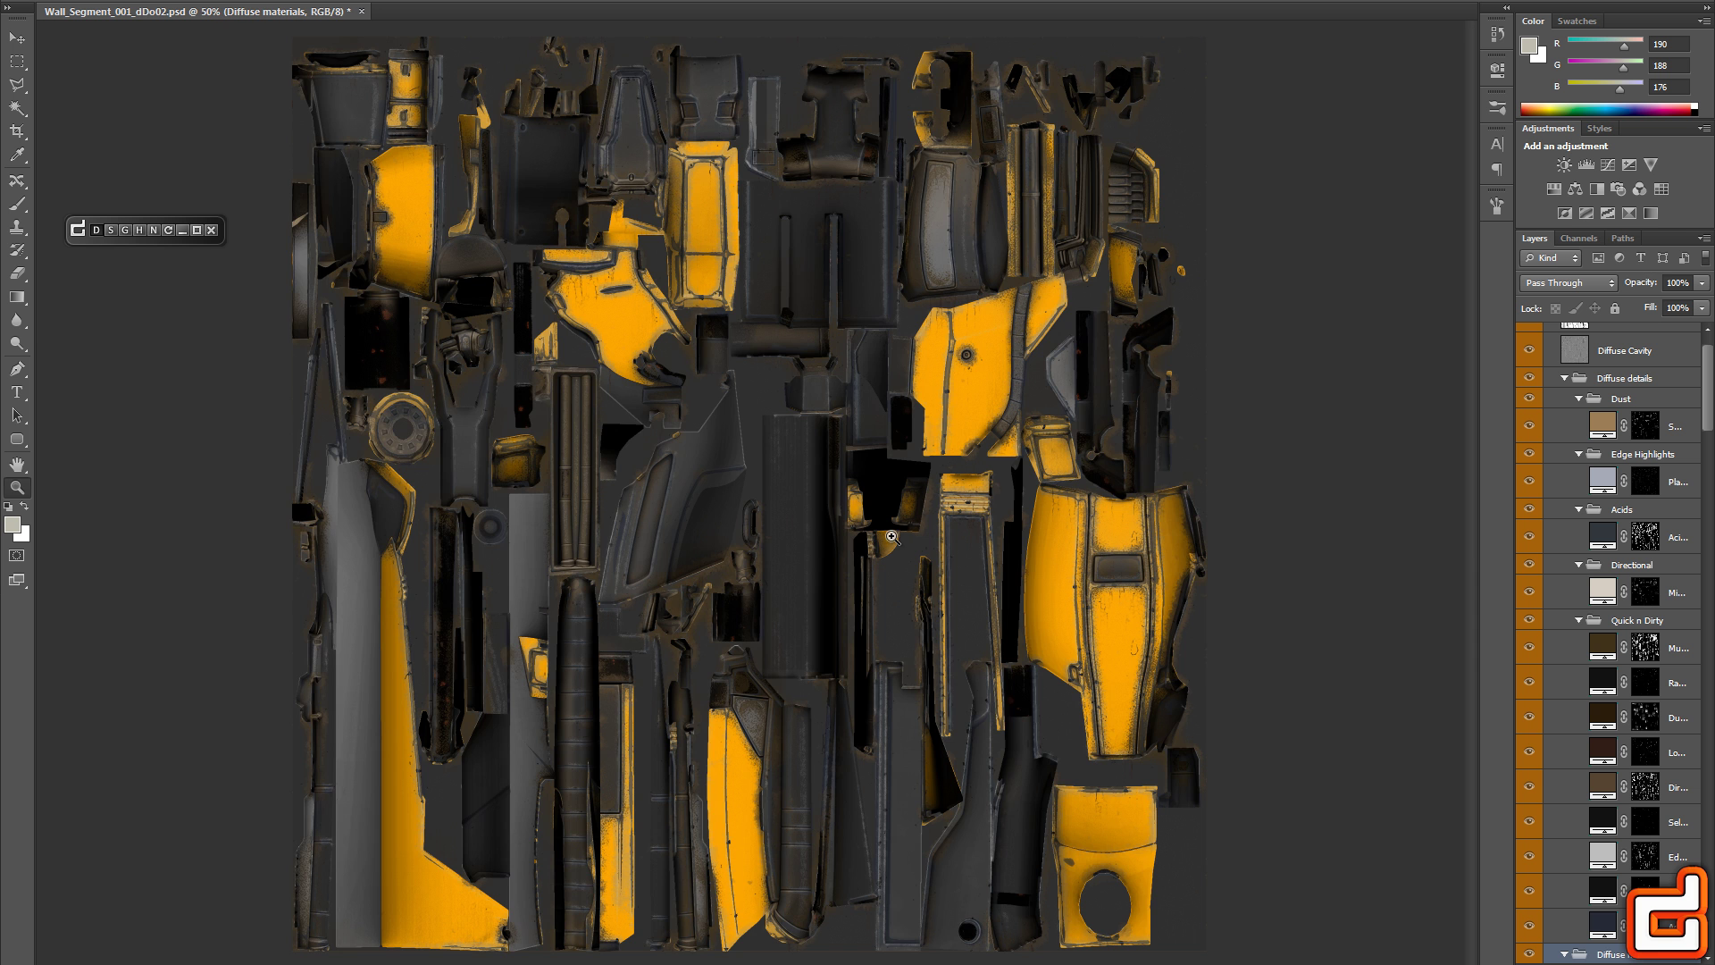
Expand the dDo panel and review the Directional and Quick n Dirty environmental detail groups
left_click(78, 229)
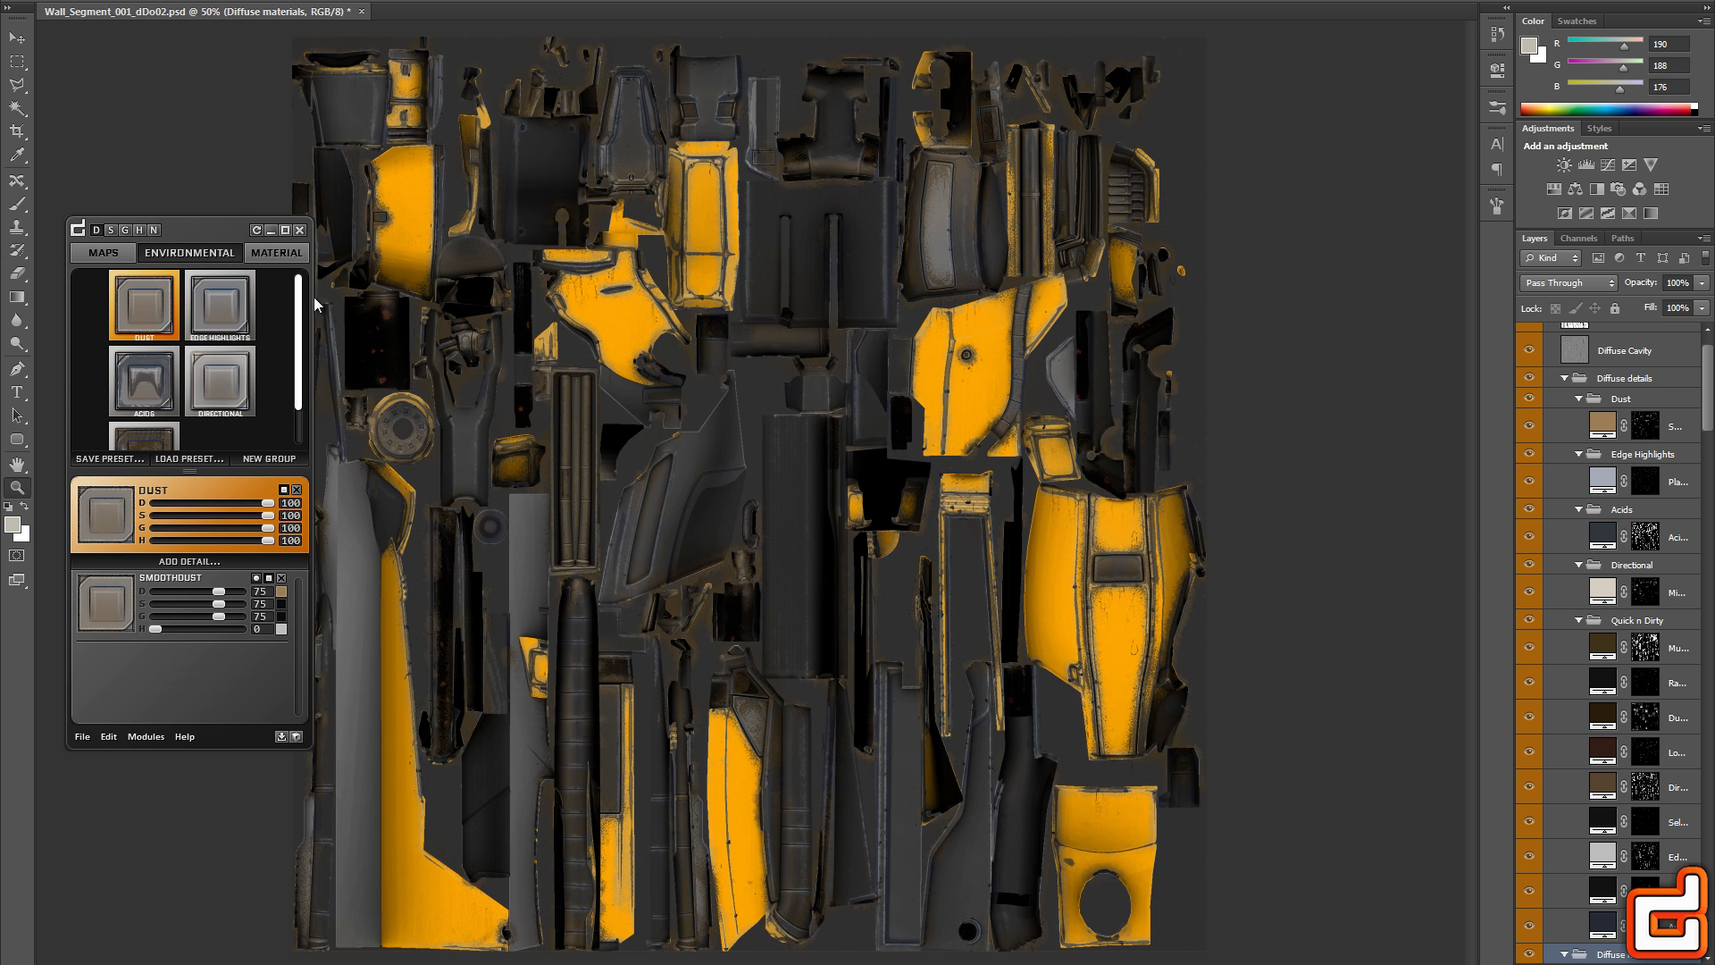
scroll(297, 370, "down", 2)
scroll(295, 302, "up", 2)
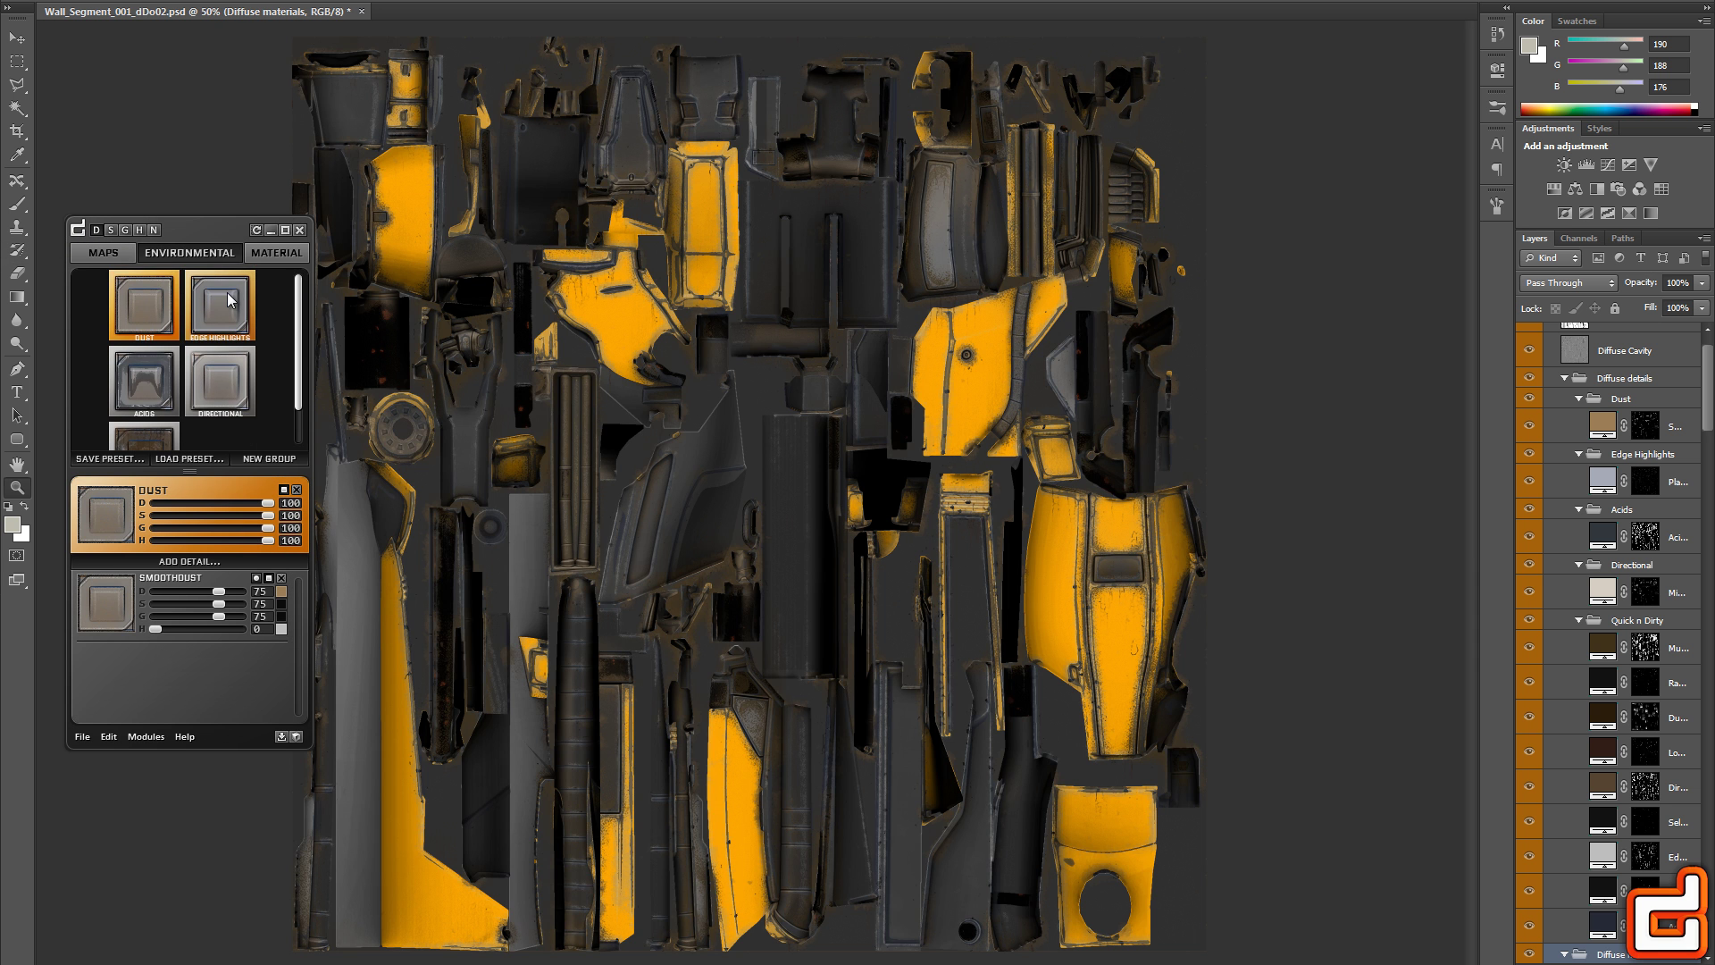
left_click(220, 376)
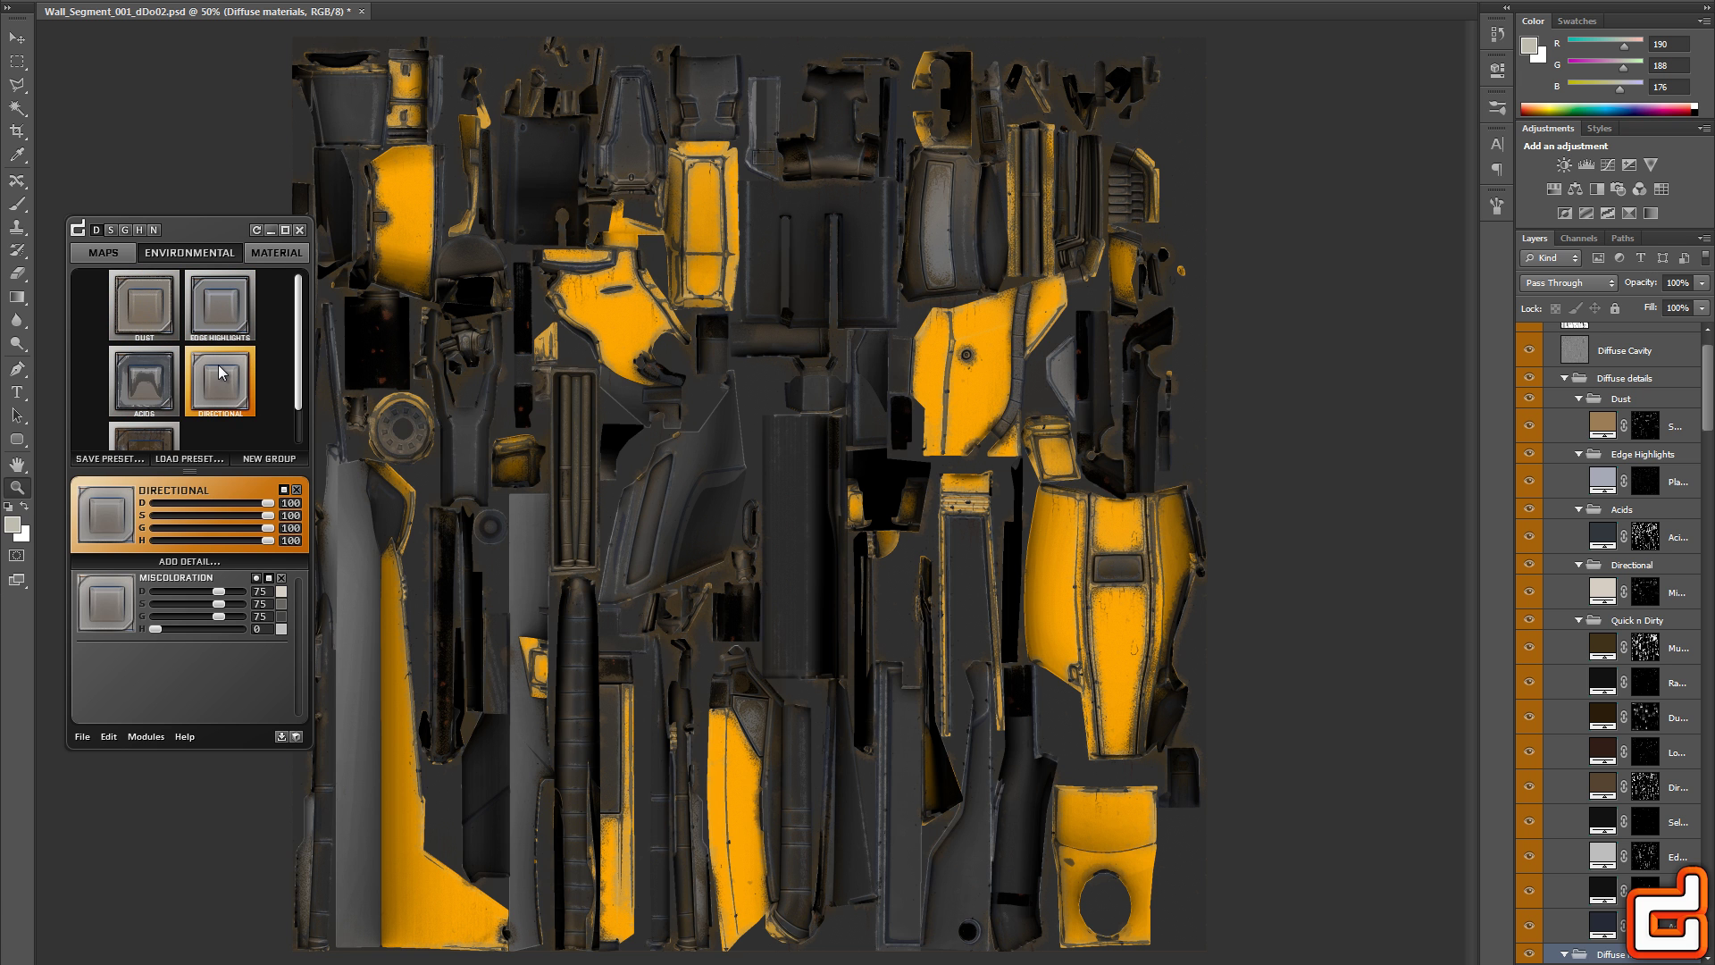
left_click(145, 437)
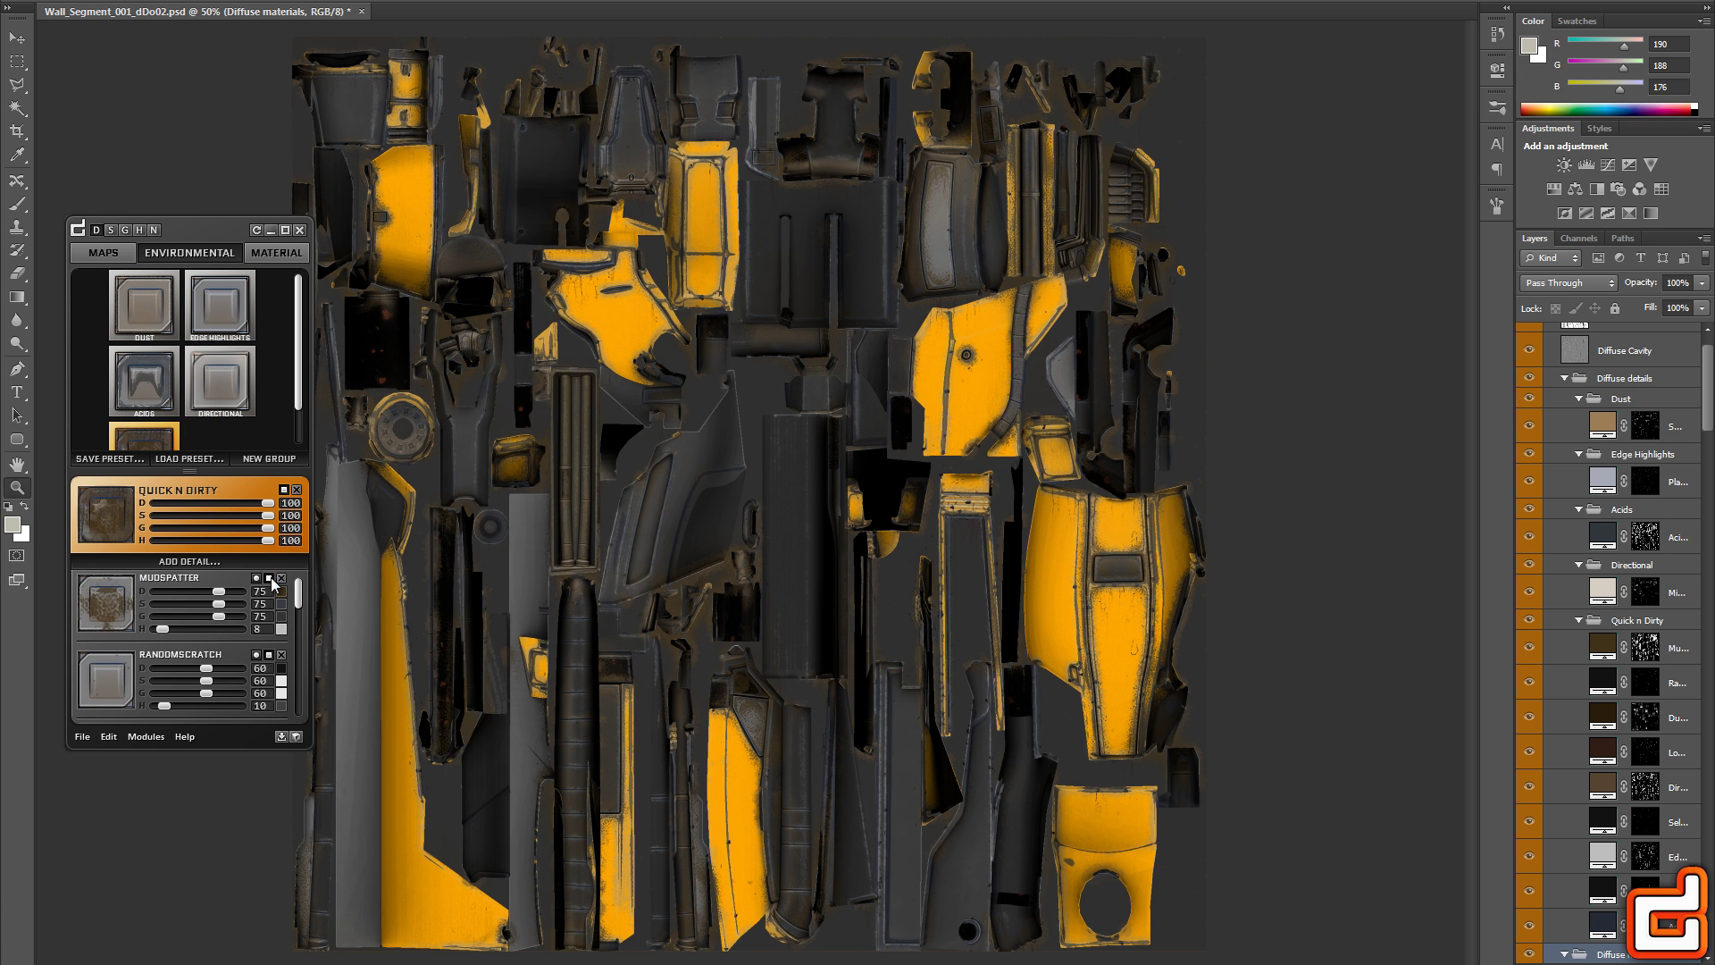
Toggle the Mudspatter, Acid Large and Miscoloration details off and on to compare their effect on the texture
left_click(270, 579)
left_click(269, 579)
left_click(144, 380)
left_click(270, 579)
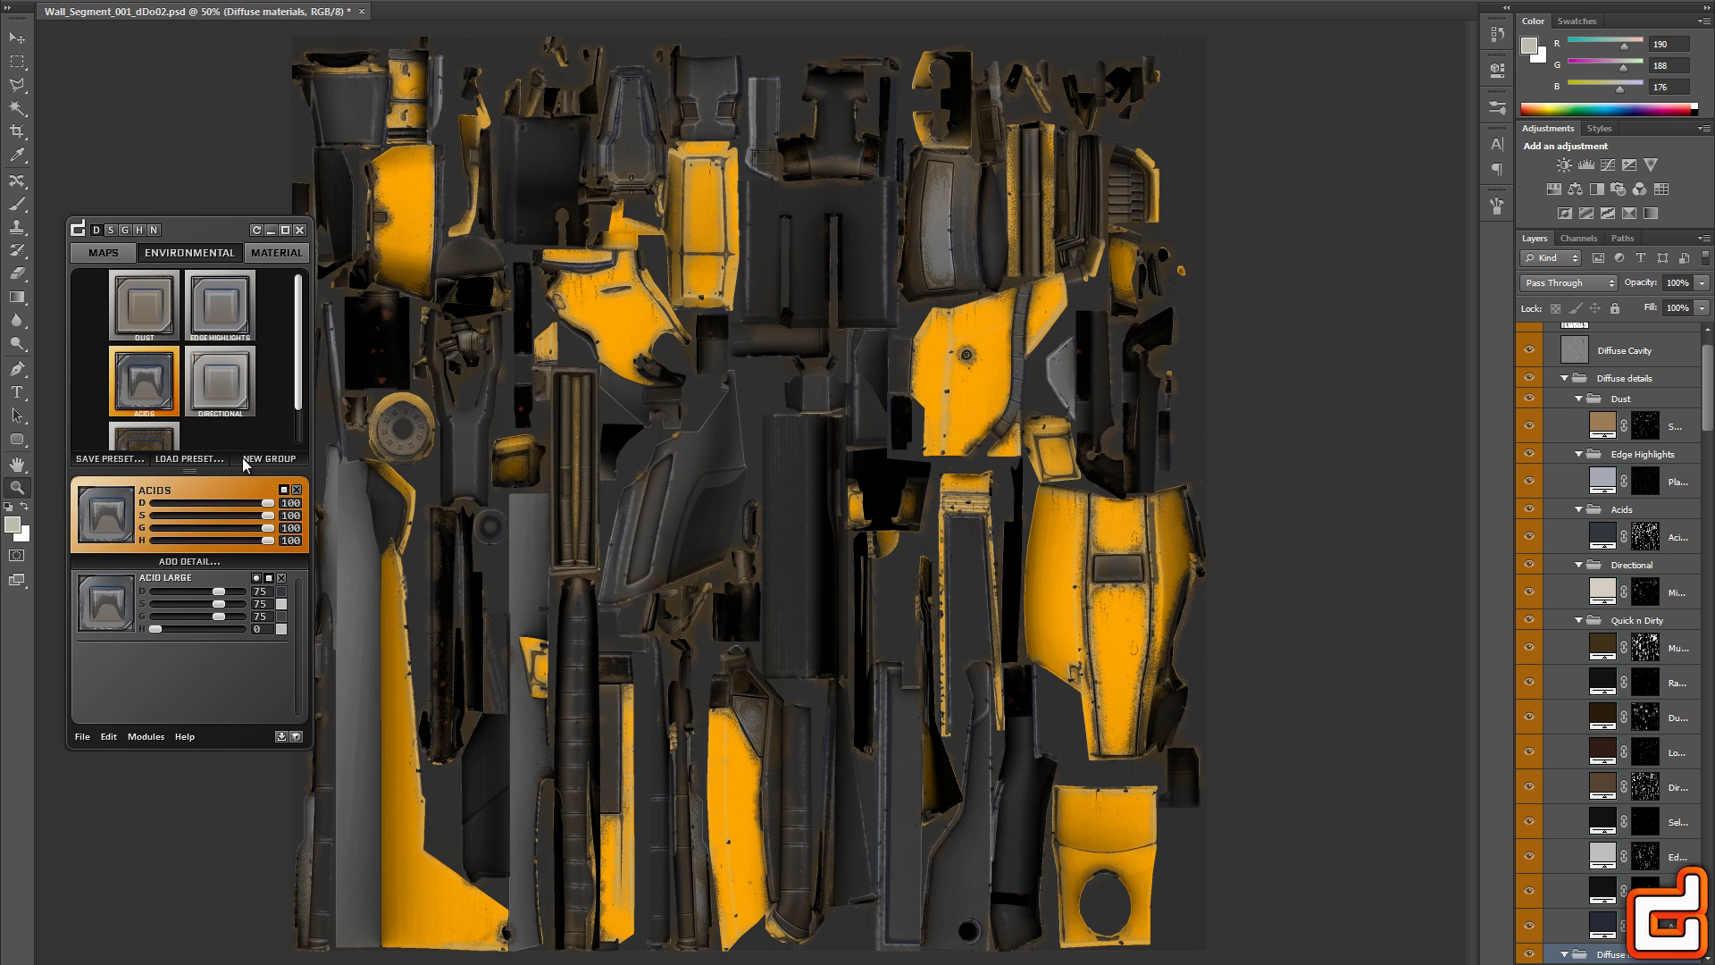
left_click(207, 365)
left_click(269, 579)
left_click(270, 579)
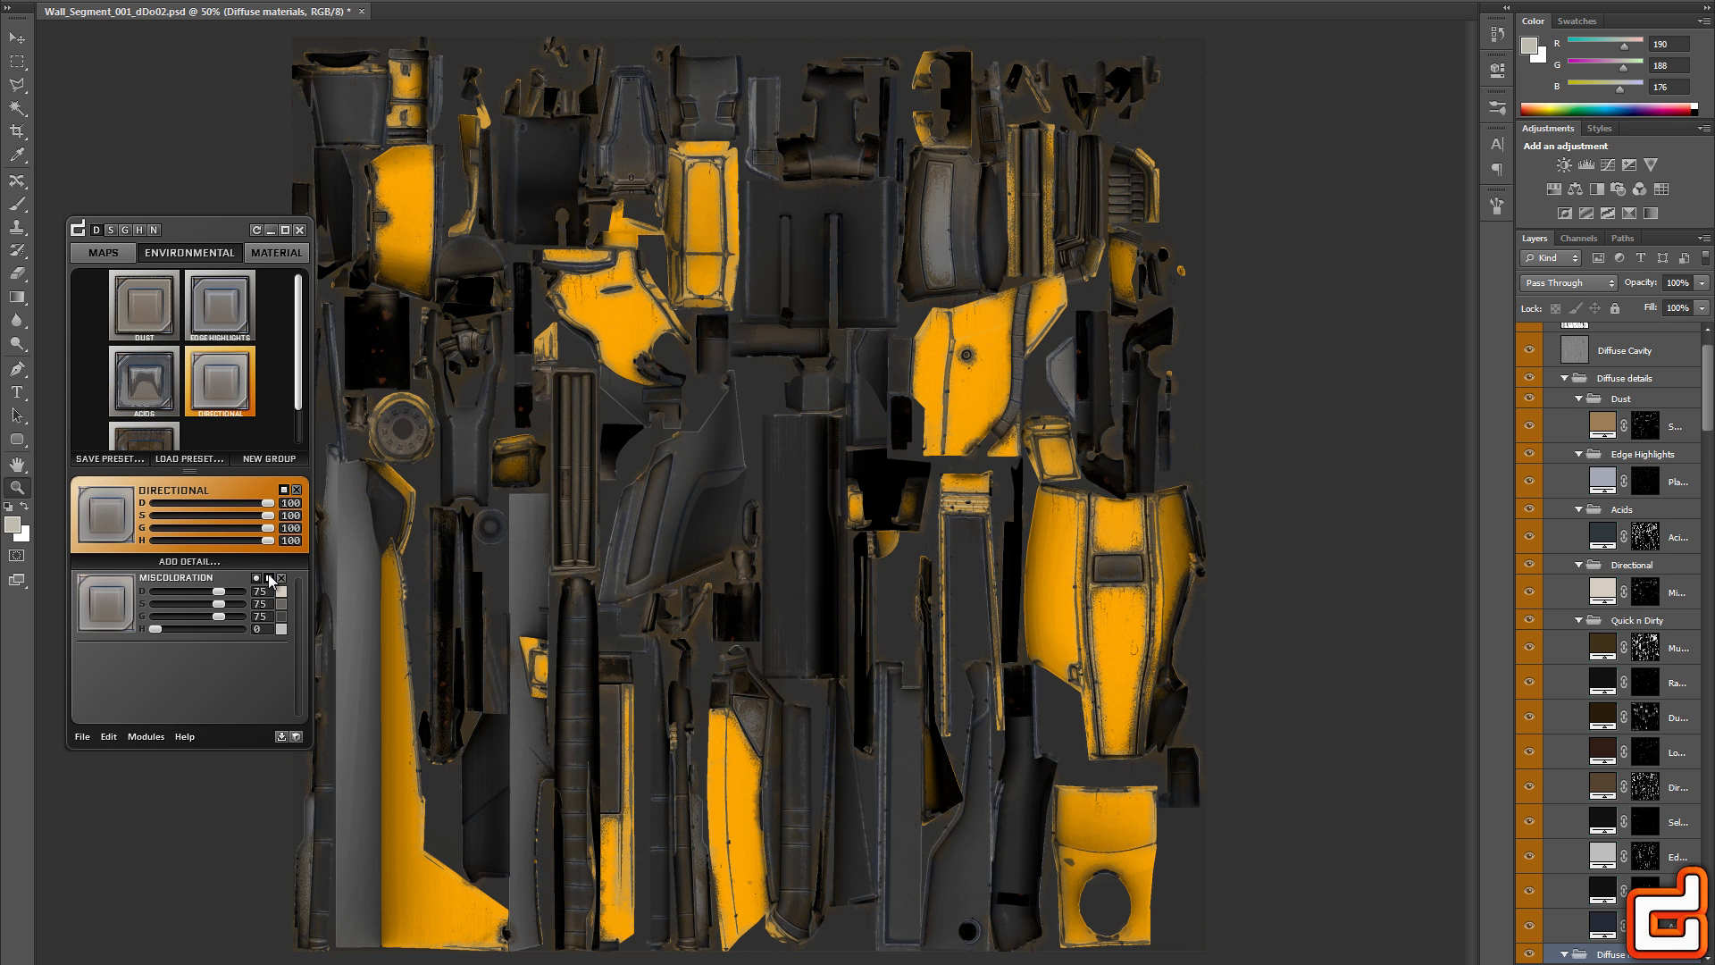
Toggle the Edge Highlights group and the Smoothdust detail off and on to compare their effect
left_click(225, 318)
left_click(284, 490)
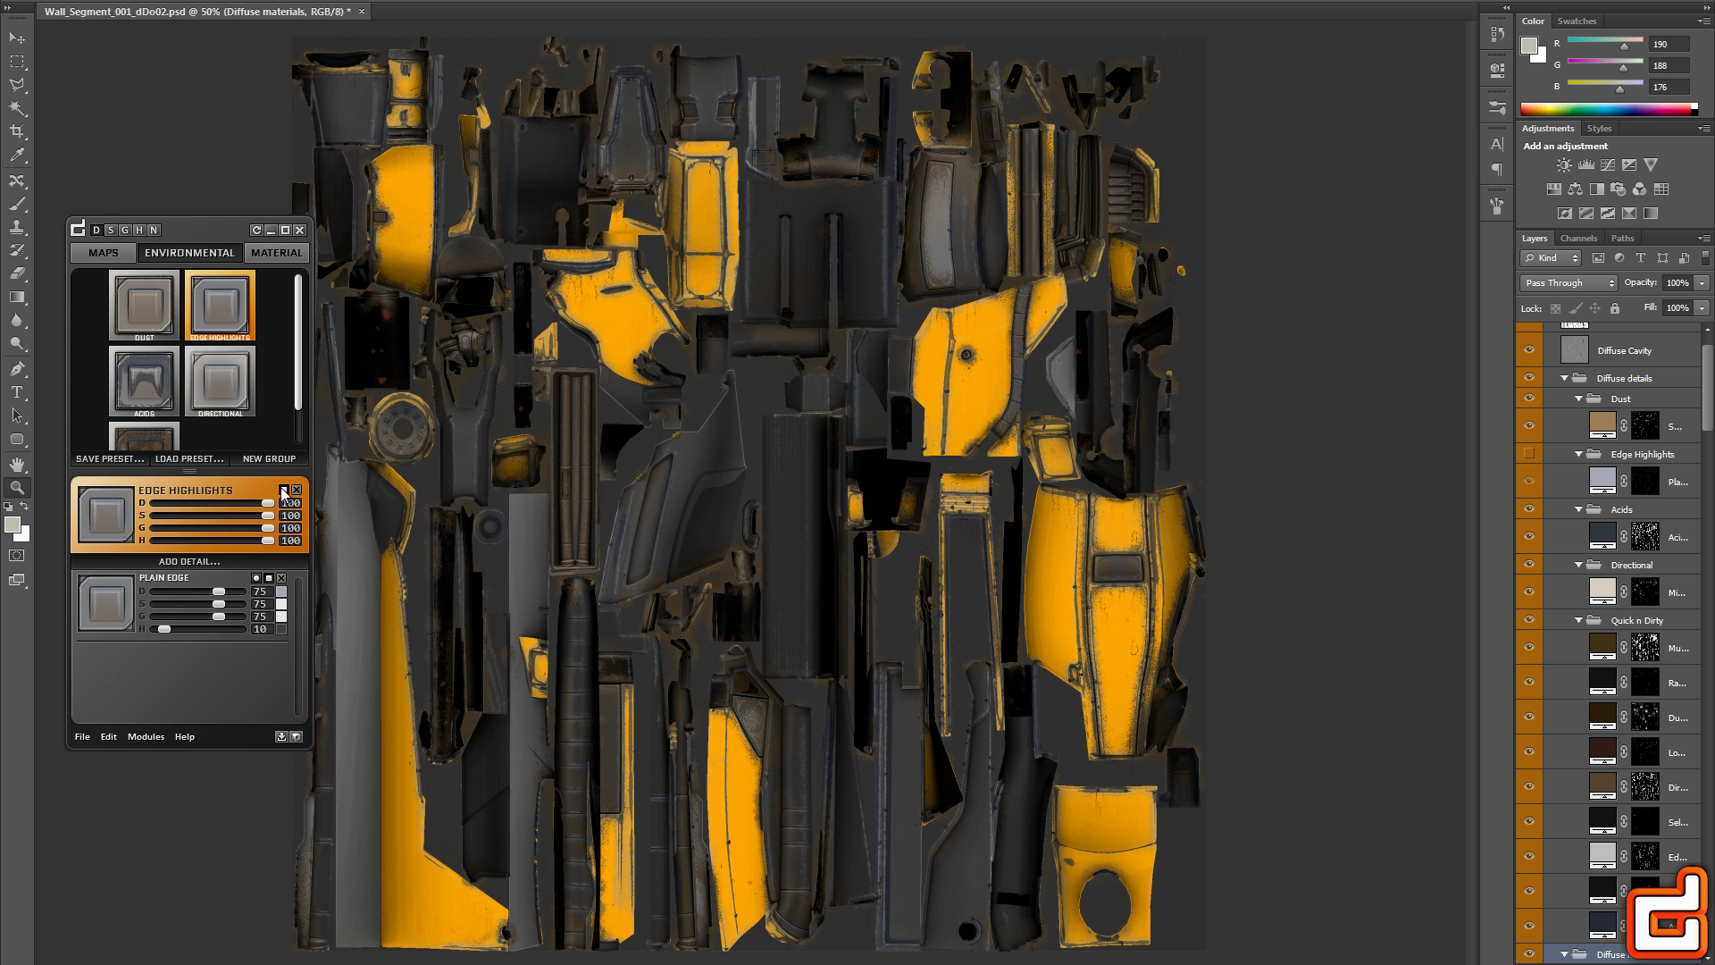
left_click(163, 296)
left_click(270, 578)
left_click(271, 578)
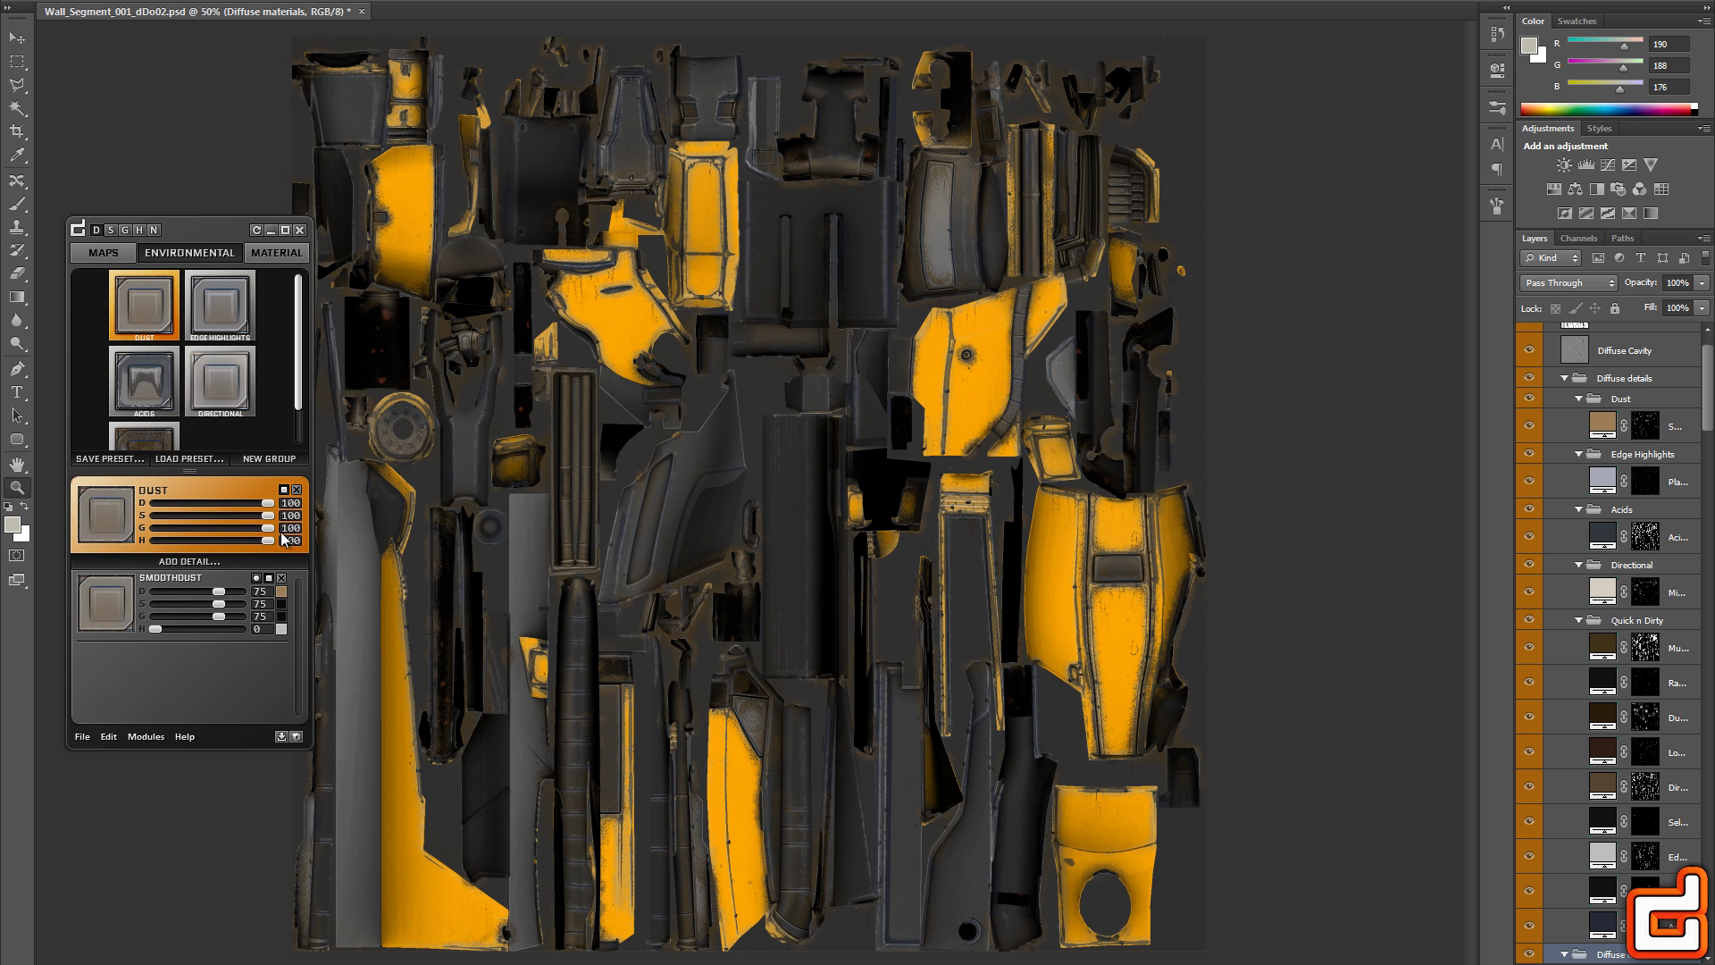
Review the intensity settings of the Quick n Dirty, Edge Highlights and Acids detail groups
left_click(140, 435)
mouse_move(266, 504)
left_mouse_down()
mouse_move(211, 516)
mouse_move(266, 505)
left_mouse_up()
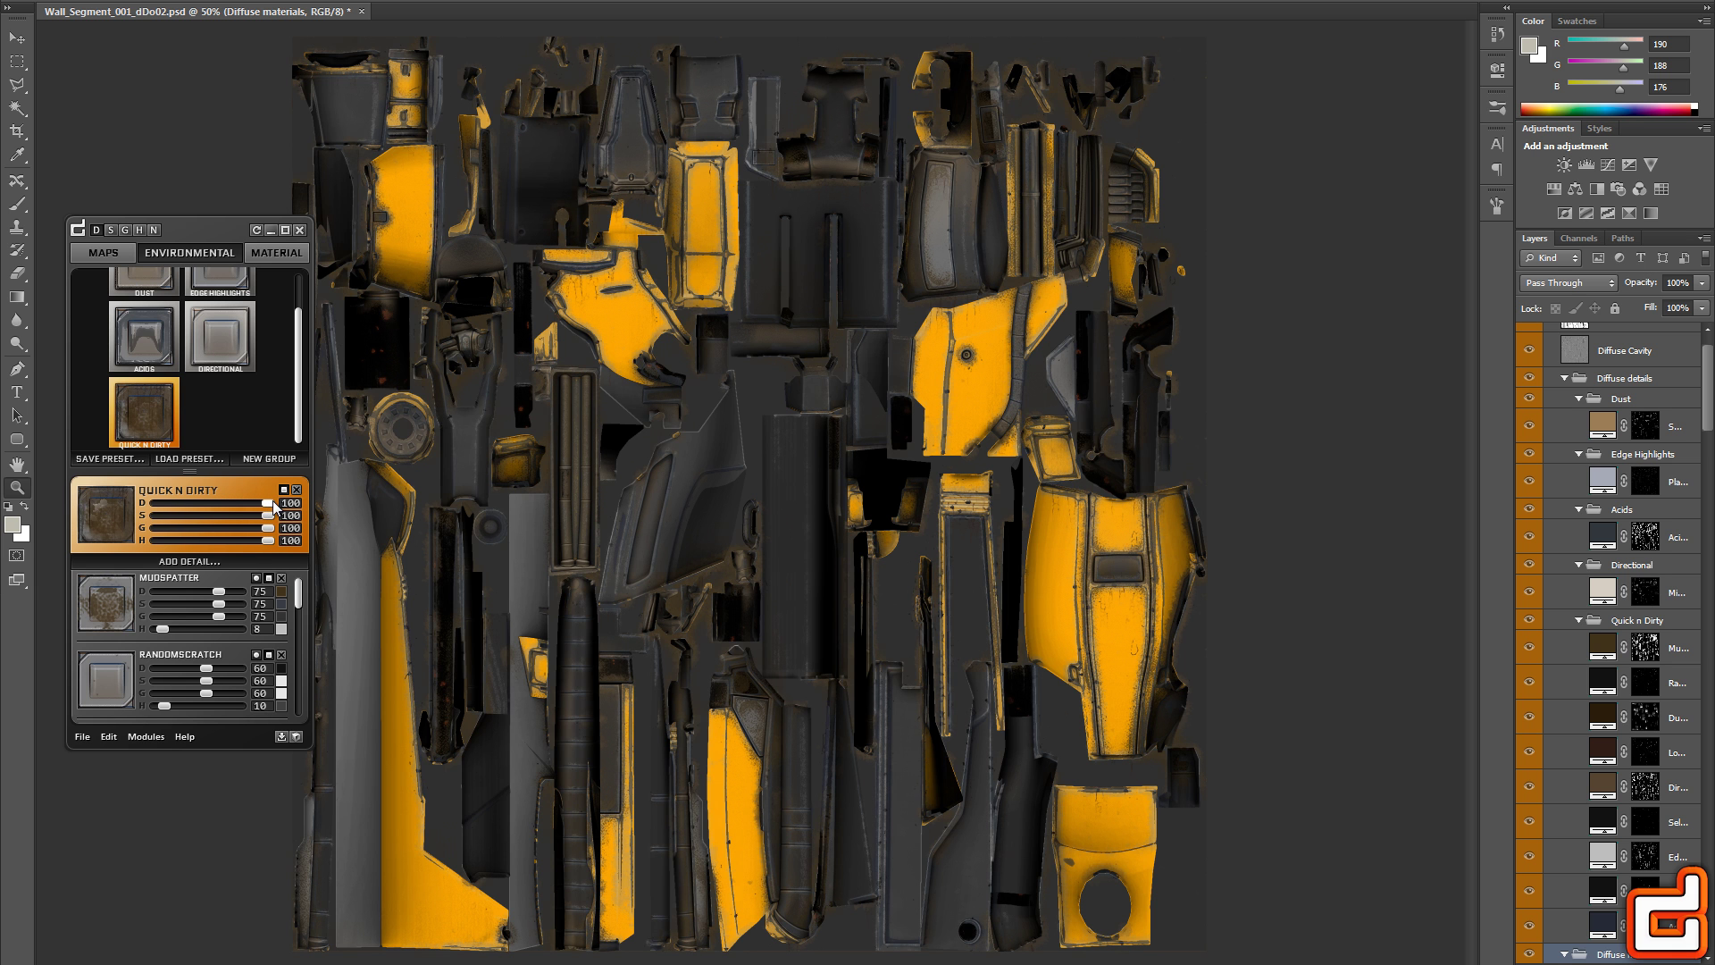
scroll(298, 393, "up", 1)
left_click(215, 311)
left_click(143, 382)
left_click(148, 437)
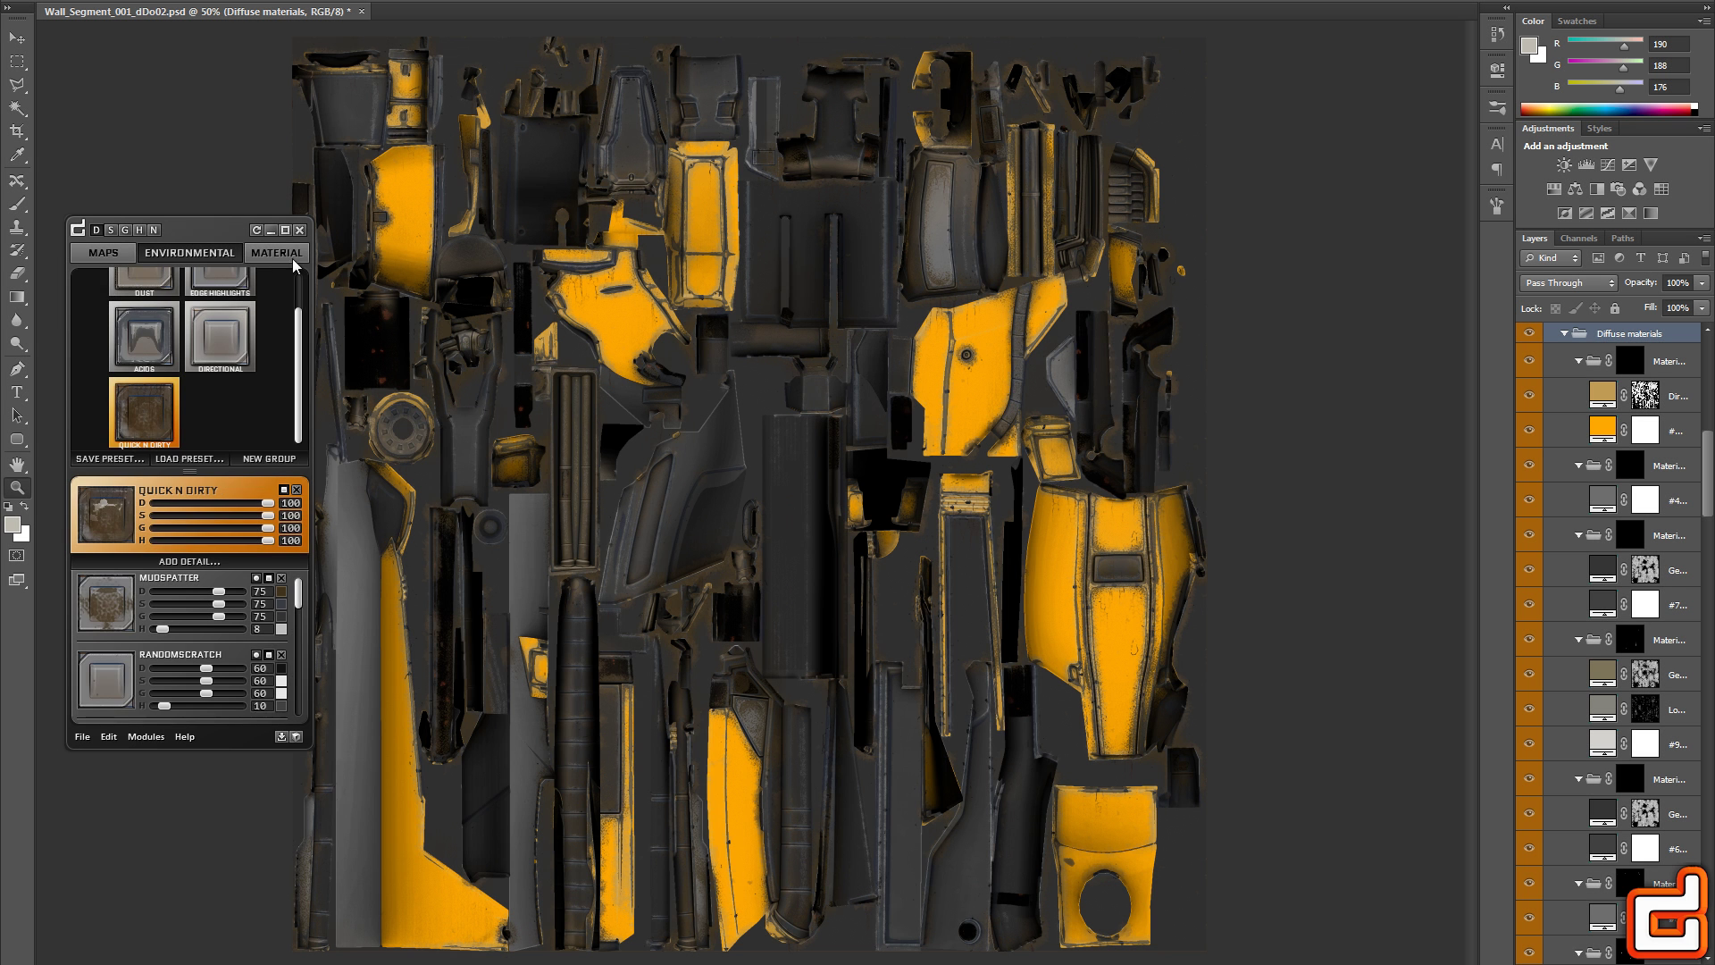
Show the material definitions and inspect several of them by picking their areas on the material colour map
left_click(276, 253)
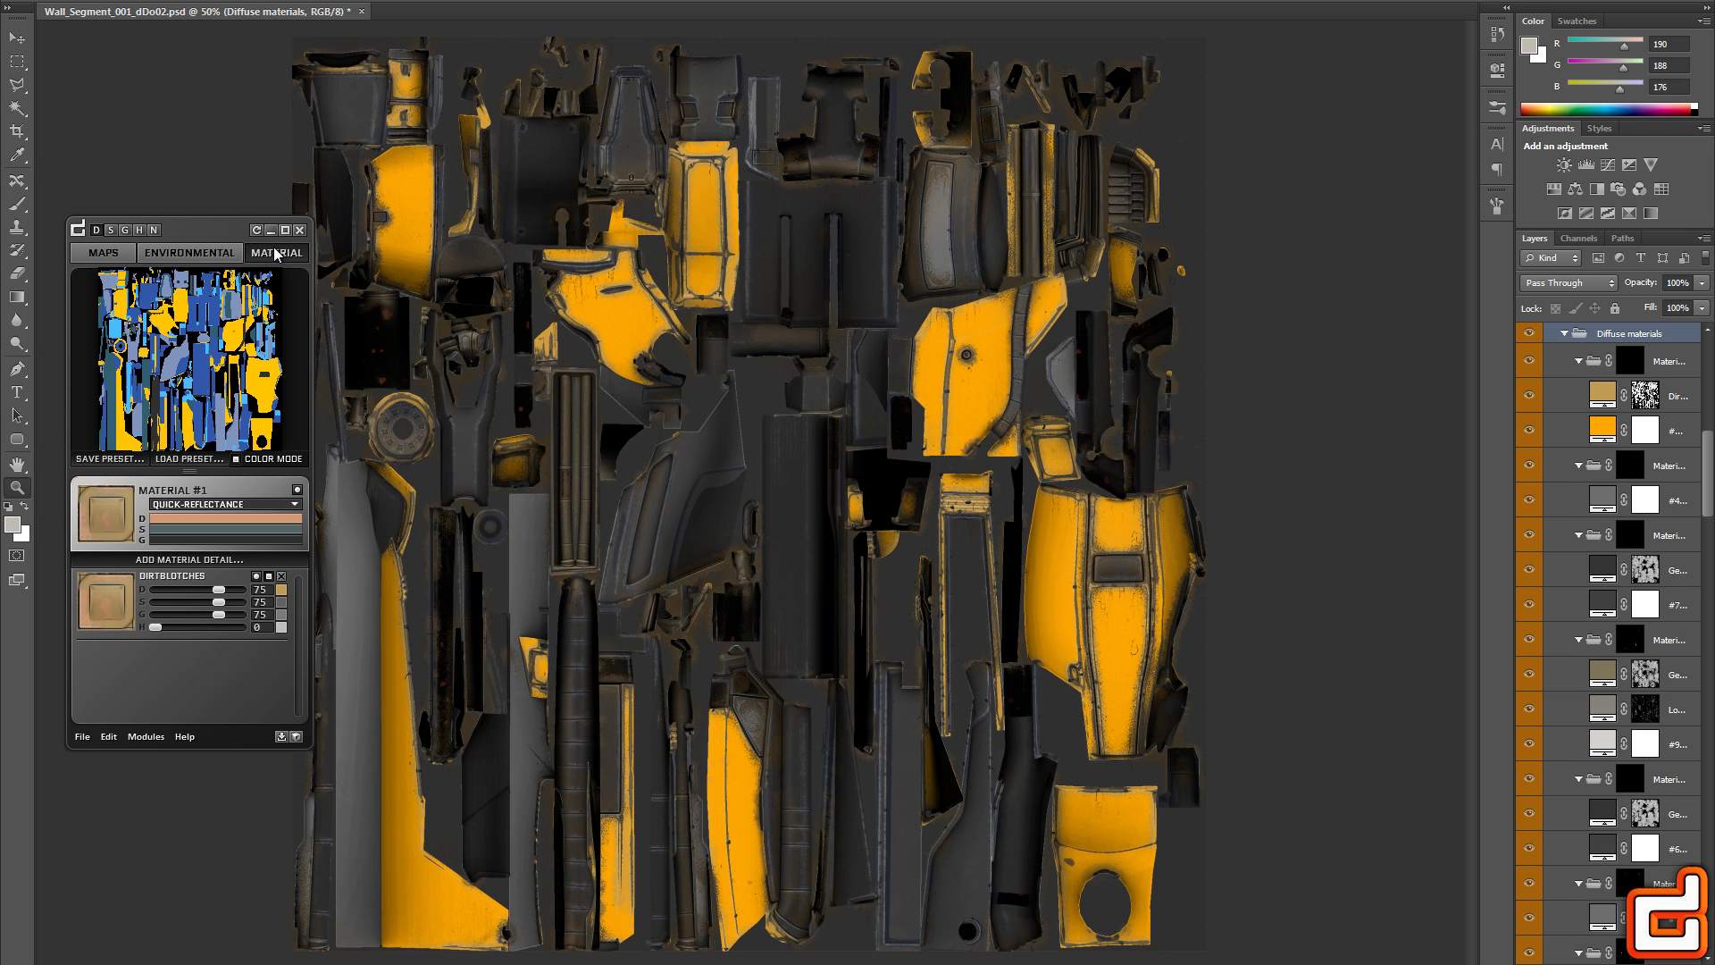
left_click(105, 282)
left_click(123, 317)
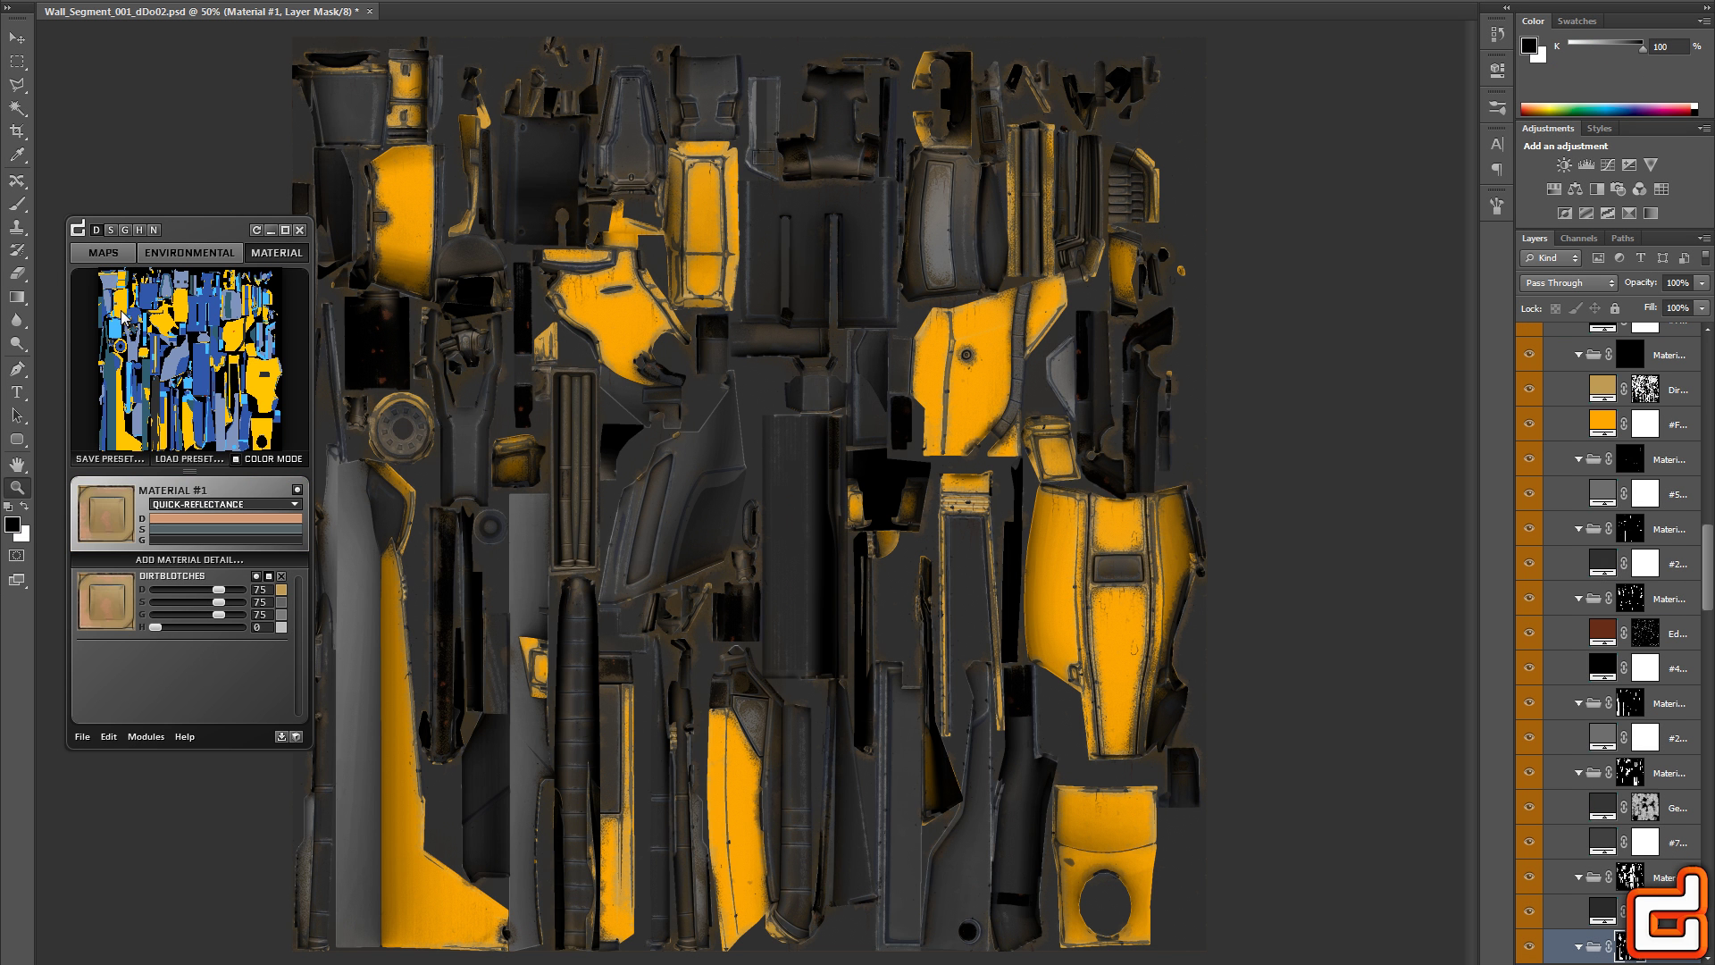
left_click(149, 304)
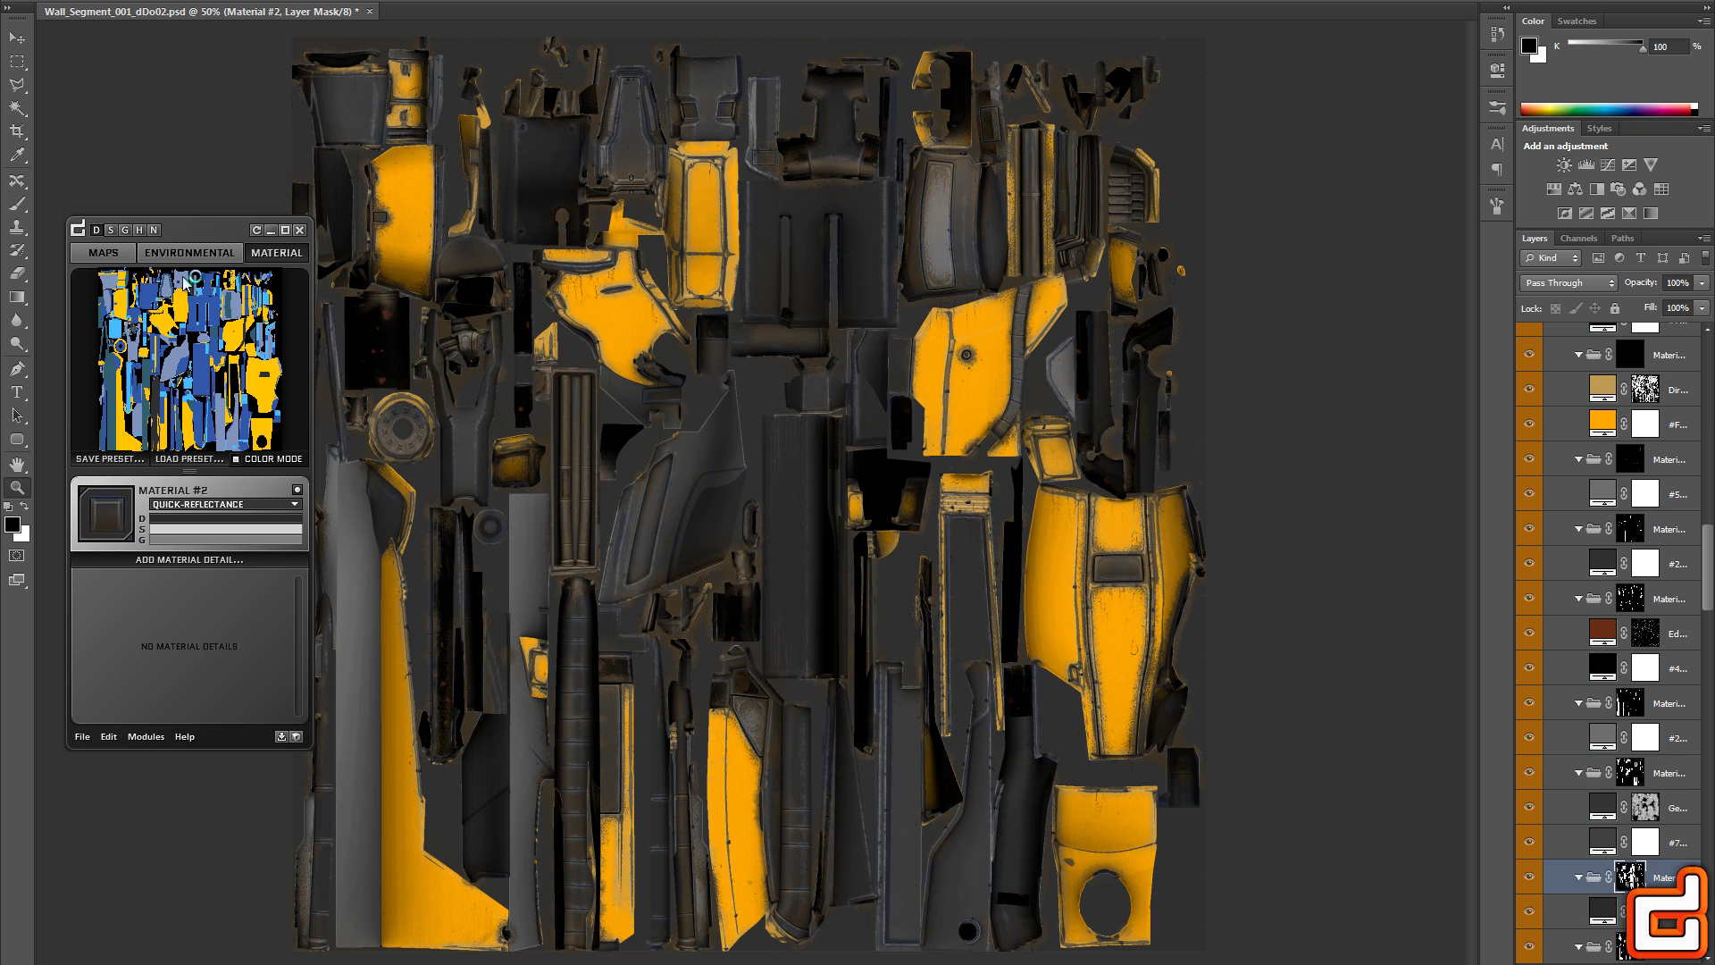
left_click(184, 280)
left_click(157, 406)
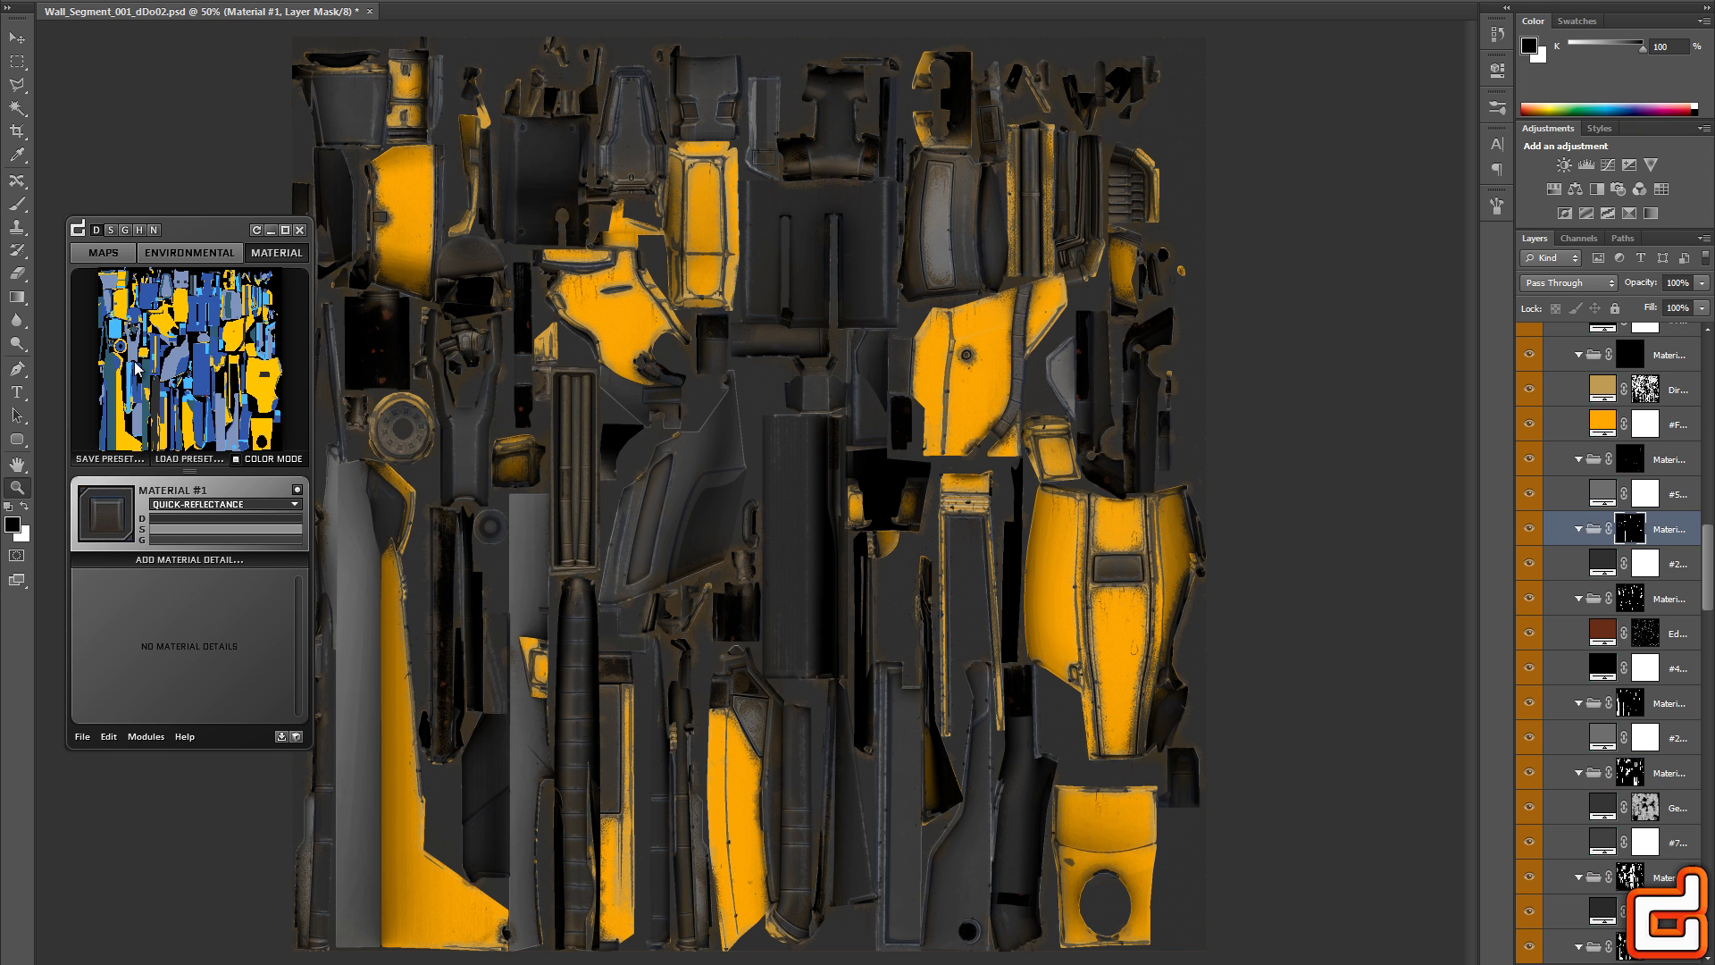
left_click(120, 312)
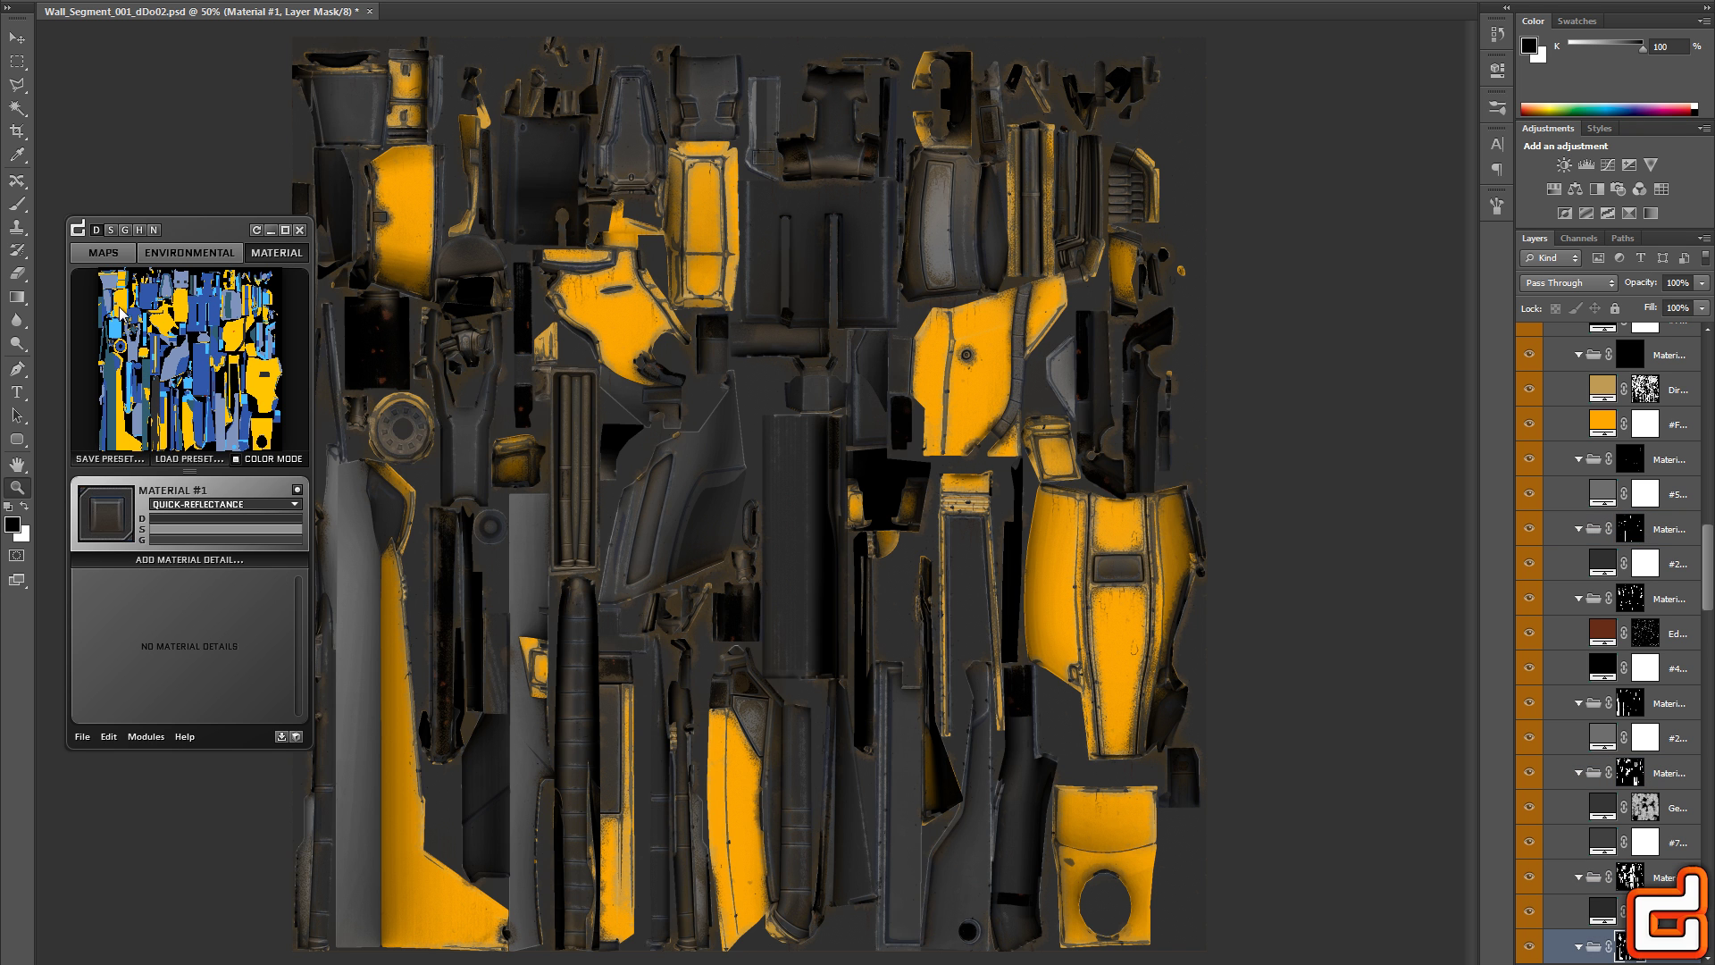
Turn Color Mode off to browse the material thumbnails, and turn it back on
left_click(235, 459)
mouse_move(298, 297)
left_mouse_down()
mouse_move(294, 393)
mouse_move(291, 286)
left_mouse_up()
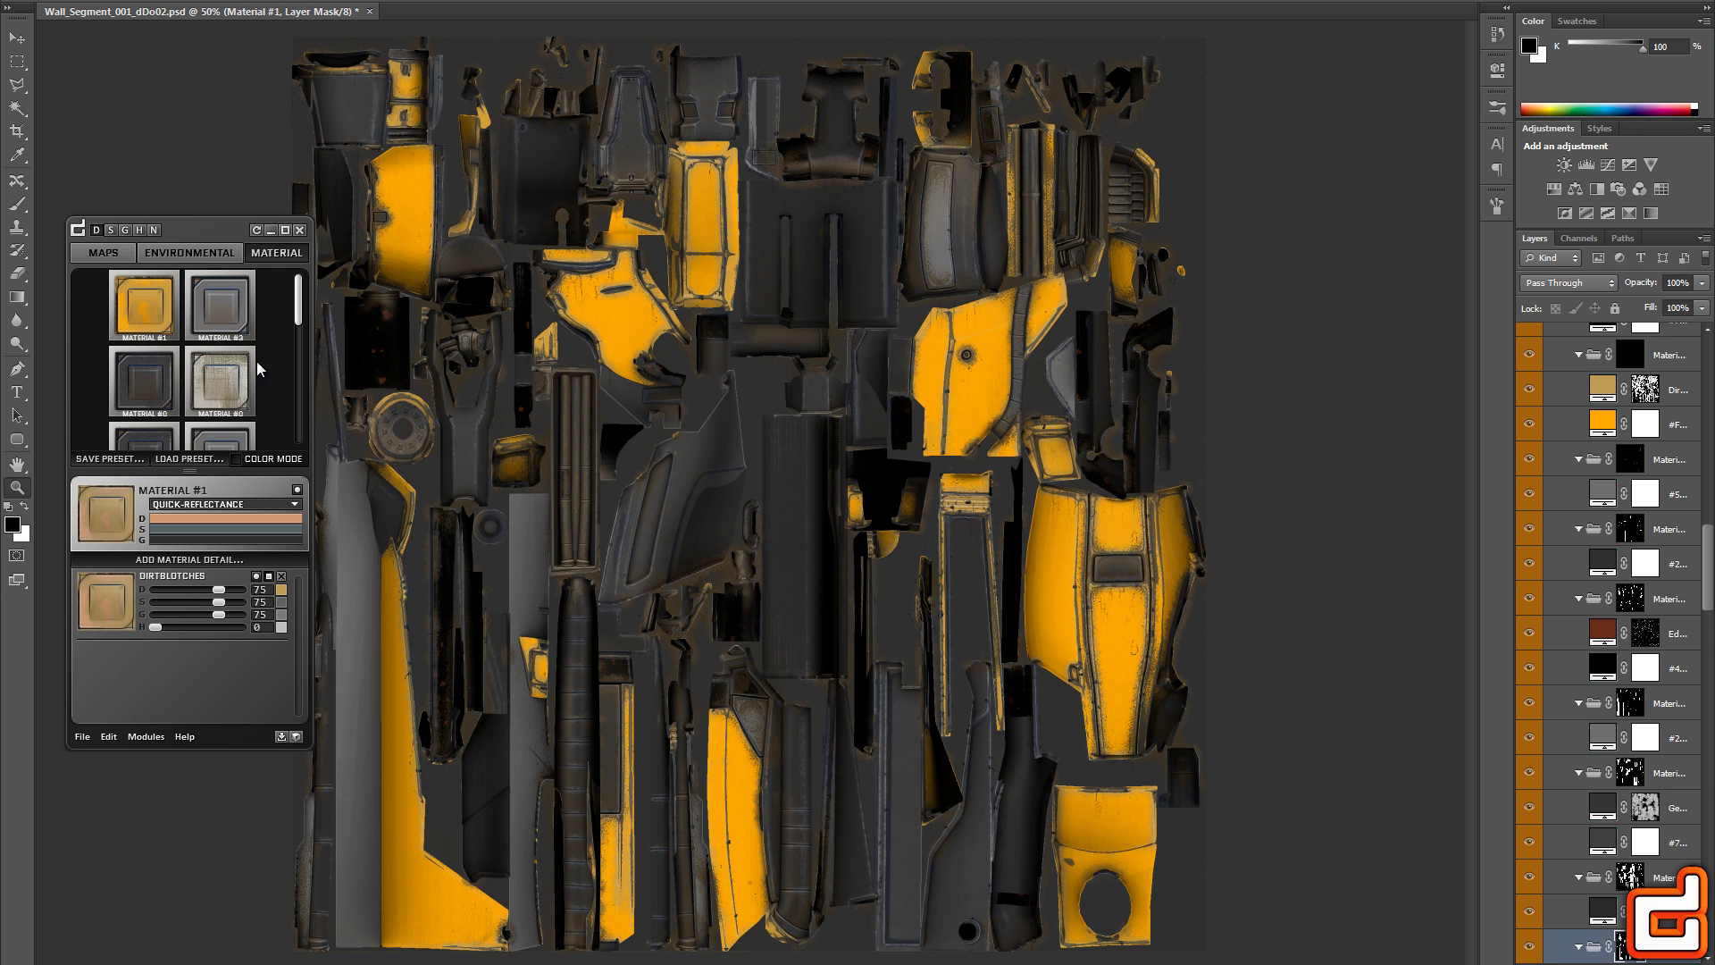
left_click(236, 459)
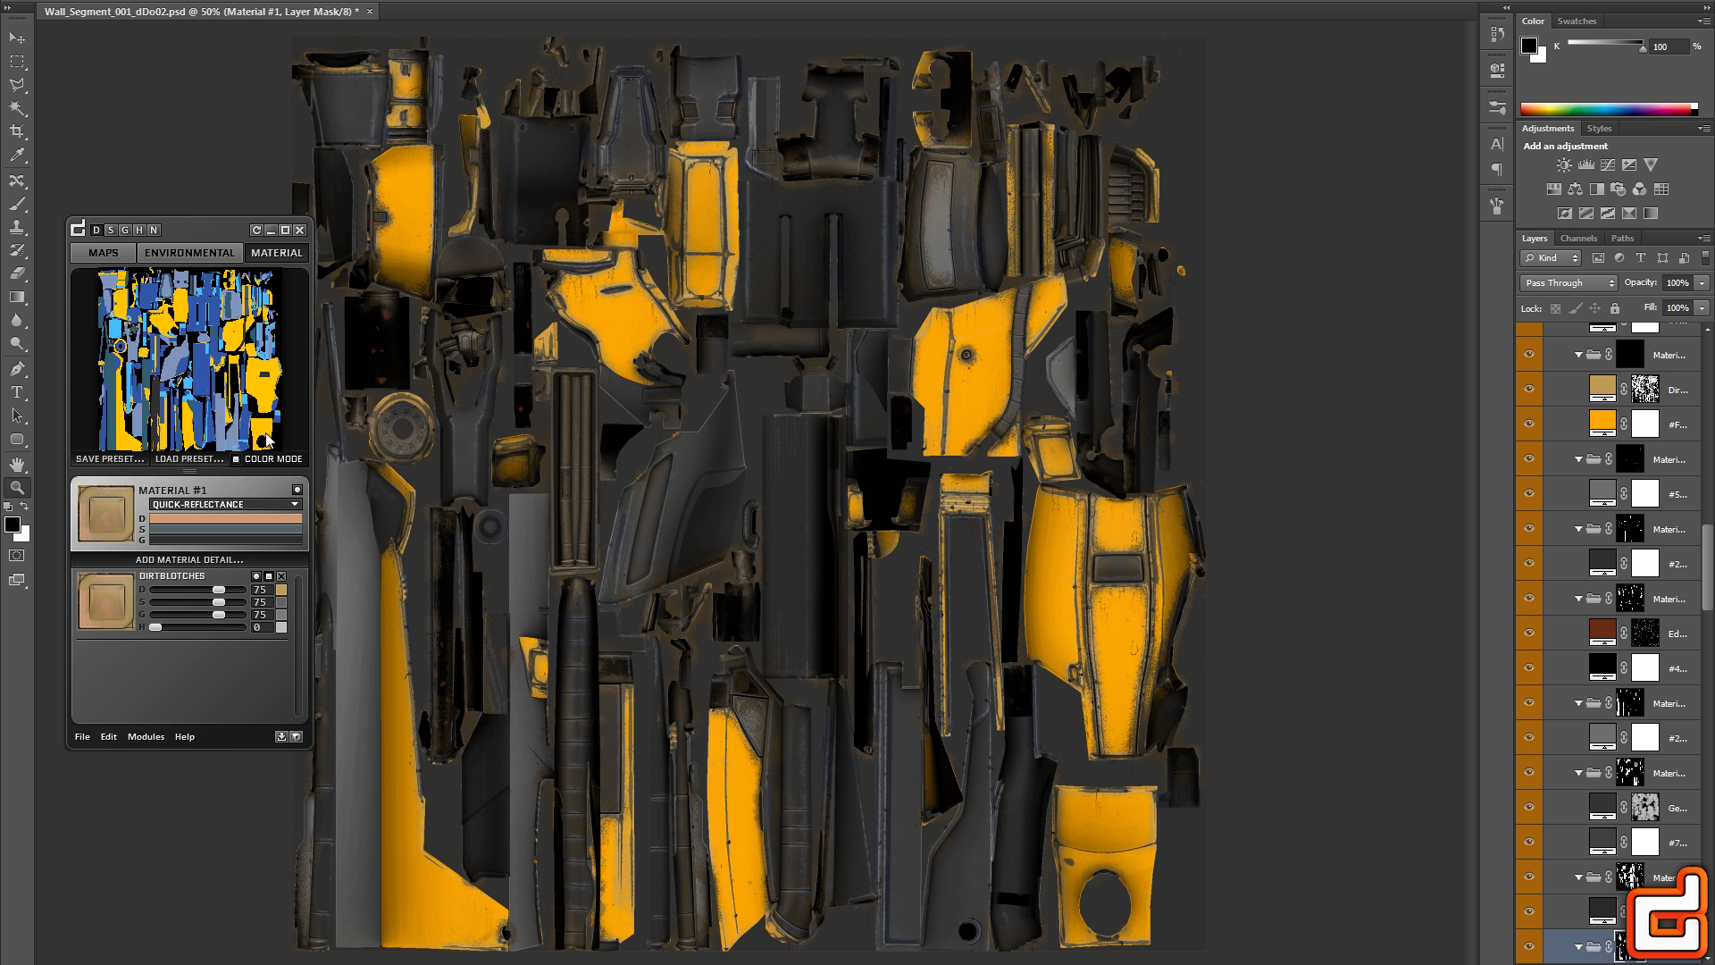
Browse the quick-reflectance presets for Material #1 on the diffuse map and pick one of them
left_click(259, 505)
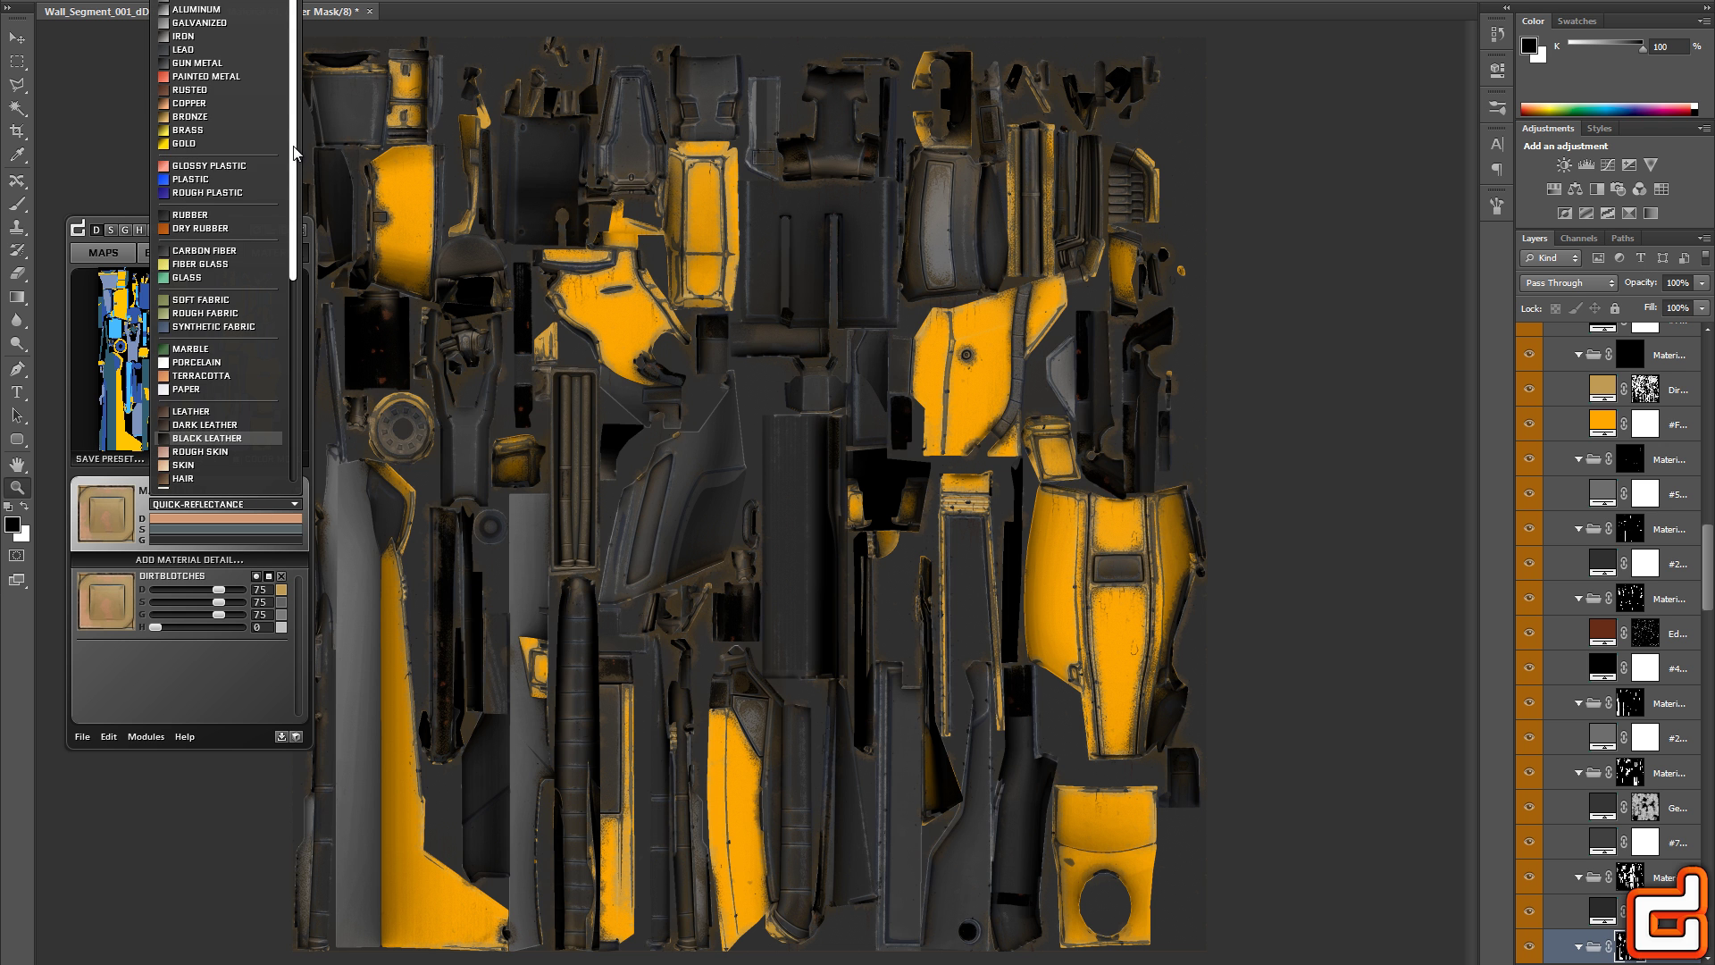
scroll(297, 334, "up", 3)
scroll(297, 335, "down", 2)
left_click_drag(295, 368, 300, 136)
left_click(226, 78)
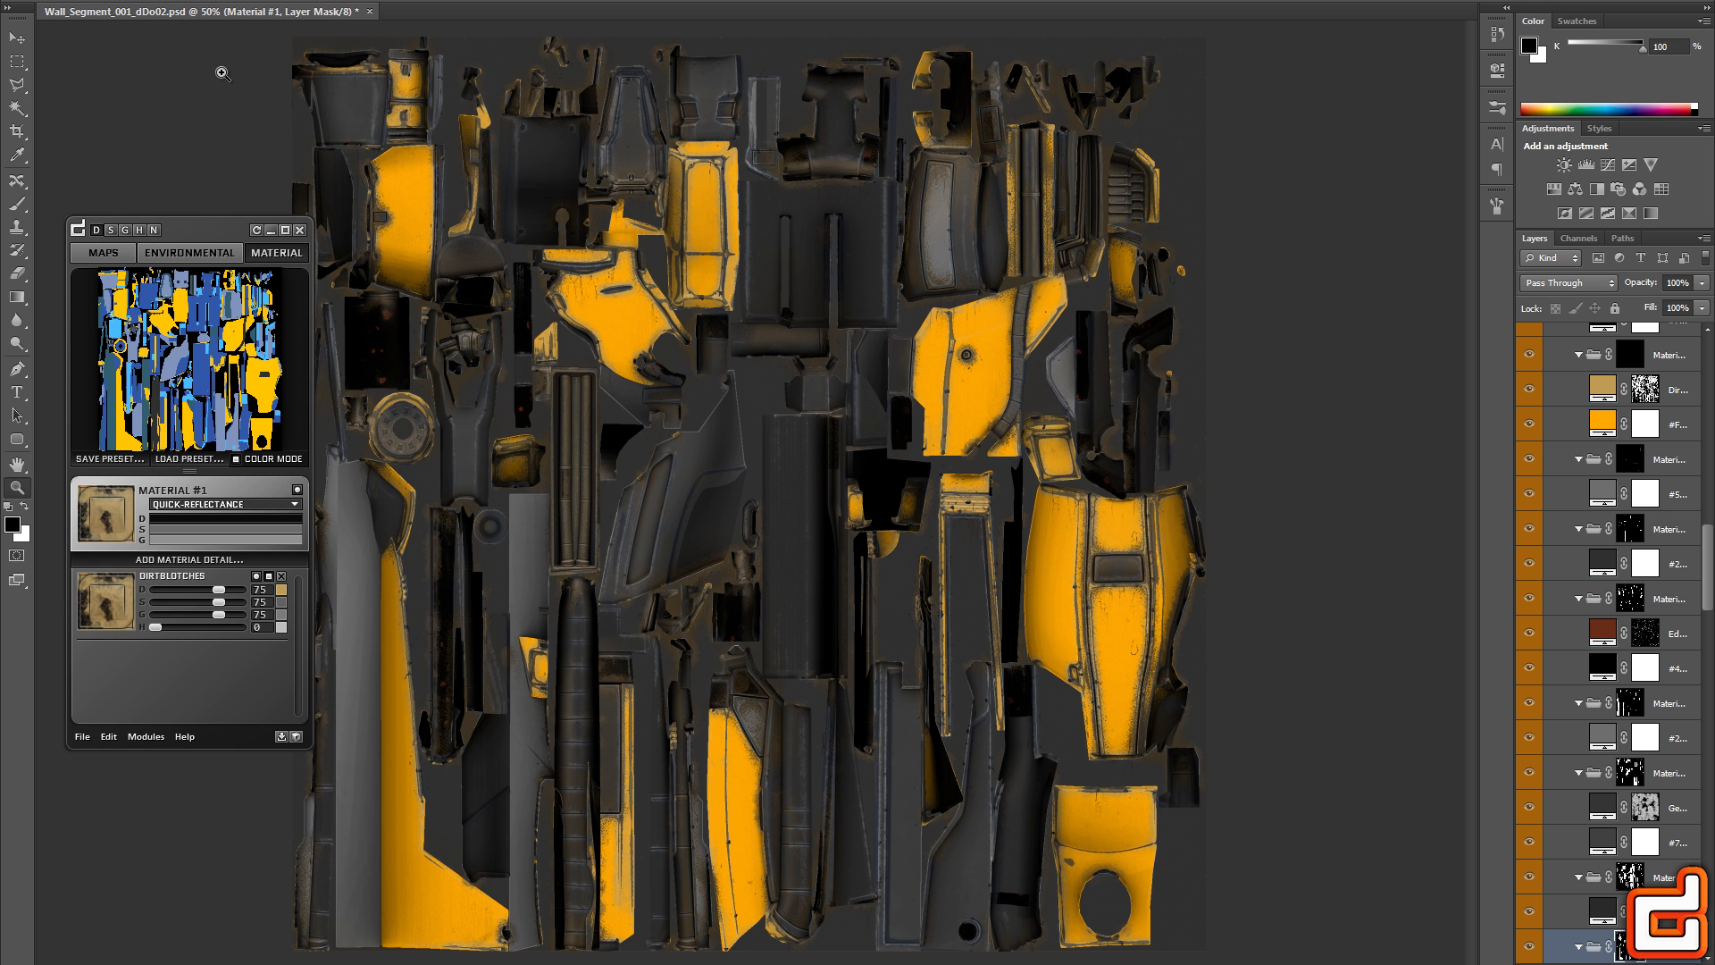
Switch to the specular map and pick a leather quick-reflectance preset for Material #1
left_click(113, 231)
left_click(204, 504)
scroll(211, 420, "down", 1)
left_click(210, 418)
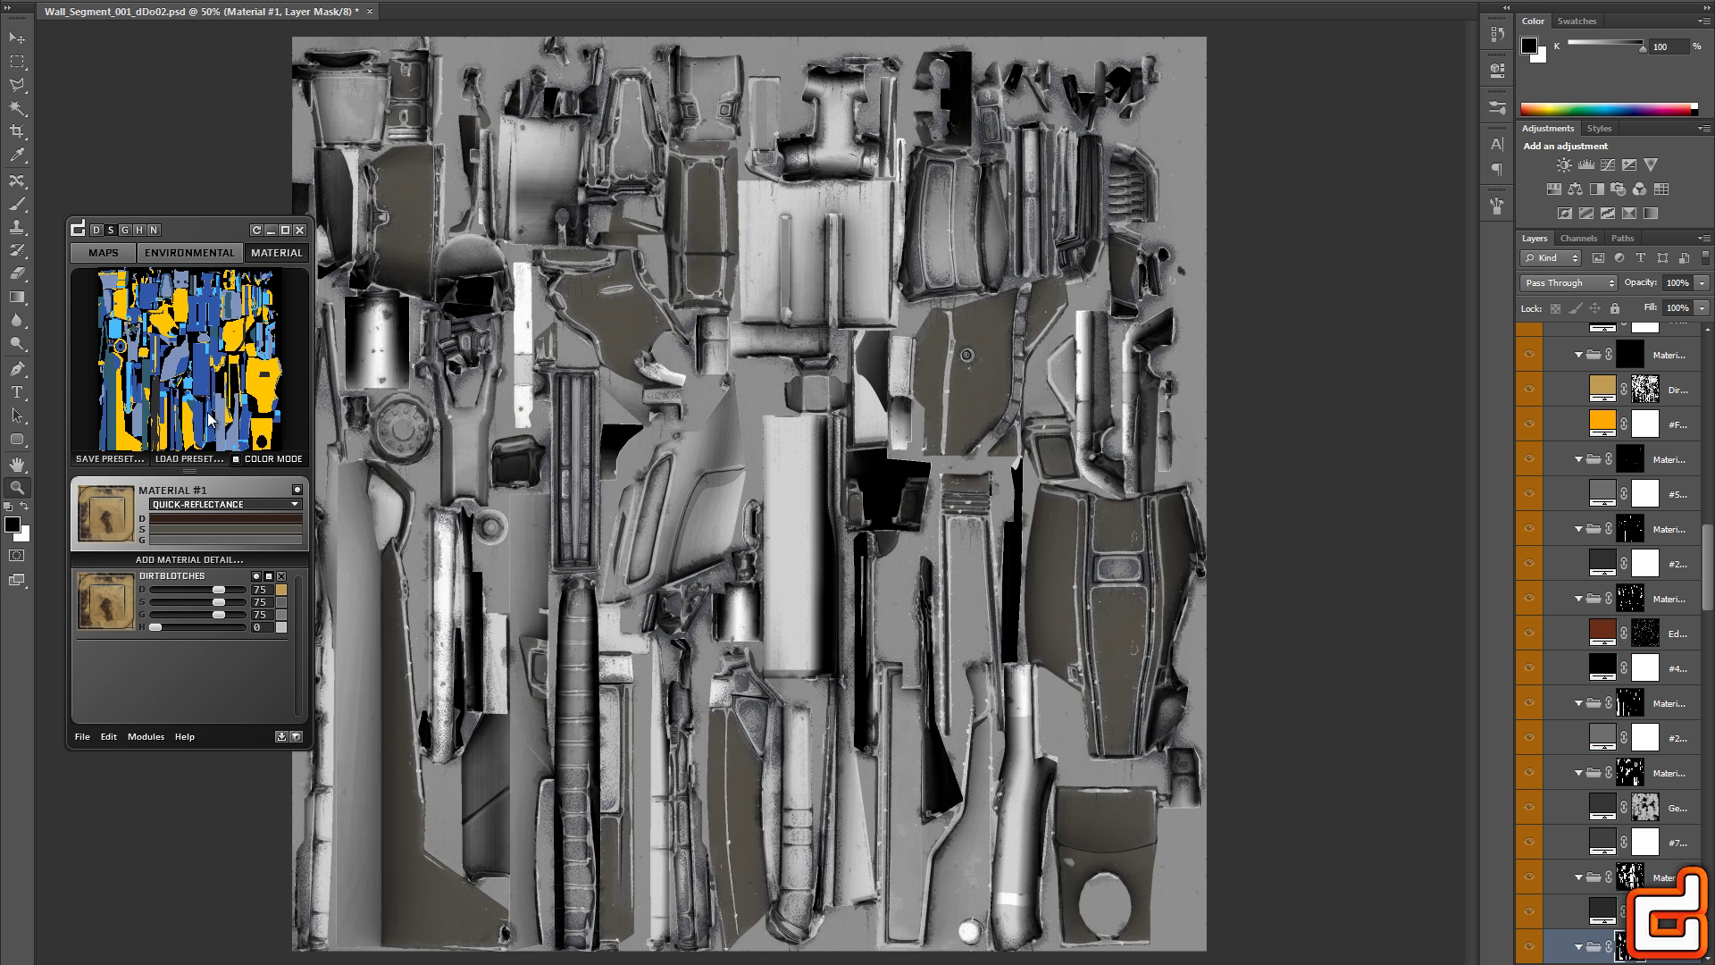
Switch to the gloss map, pick the Painted Metal quick-reflectance preset for Material #1, and return to the diffuse map
left_click(126, 229)
left_click(211, 504)
scroll(215, 384, "down", 1)
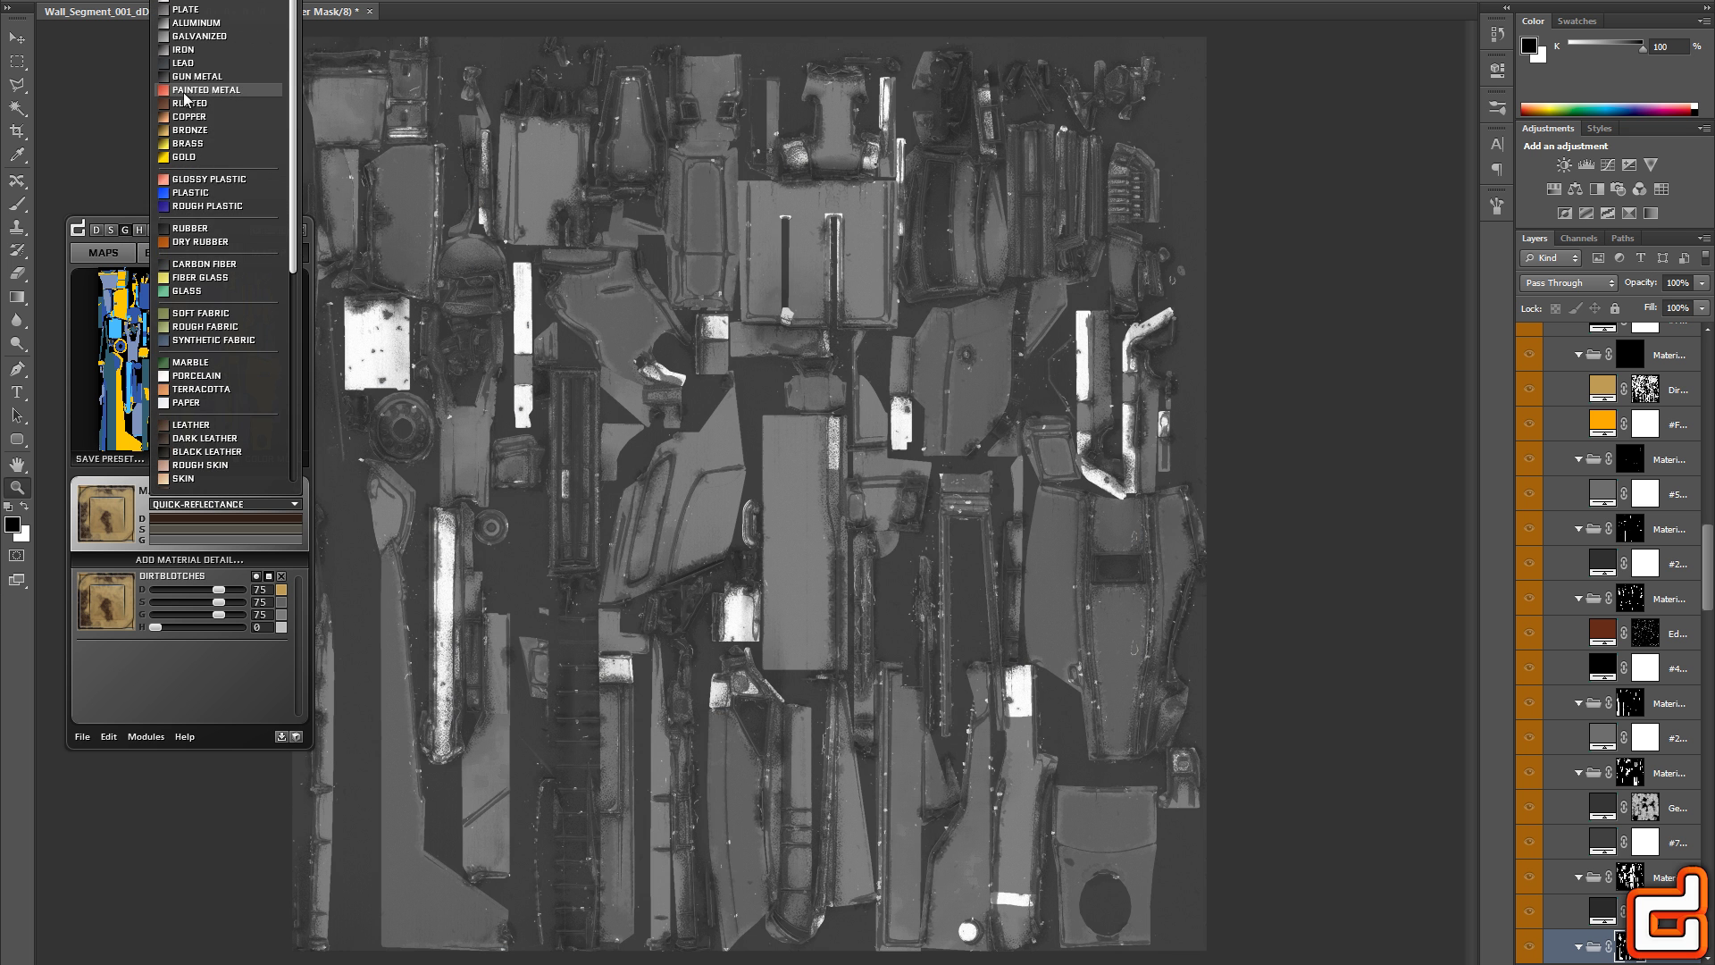
left_click(185, 91)
left_click(98, 229)
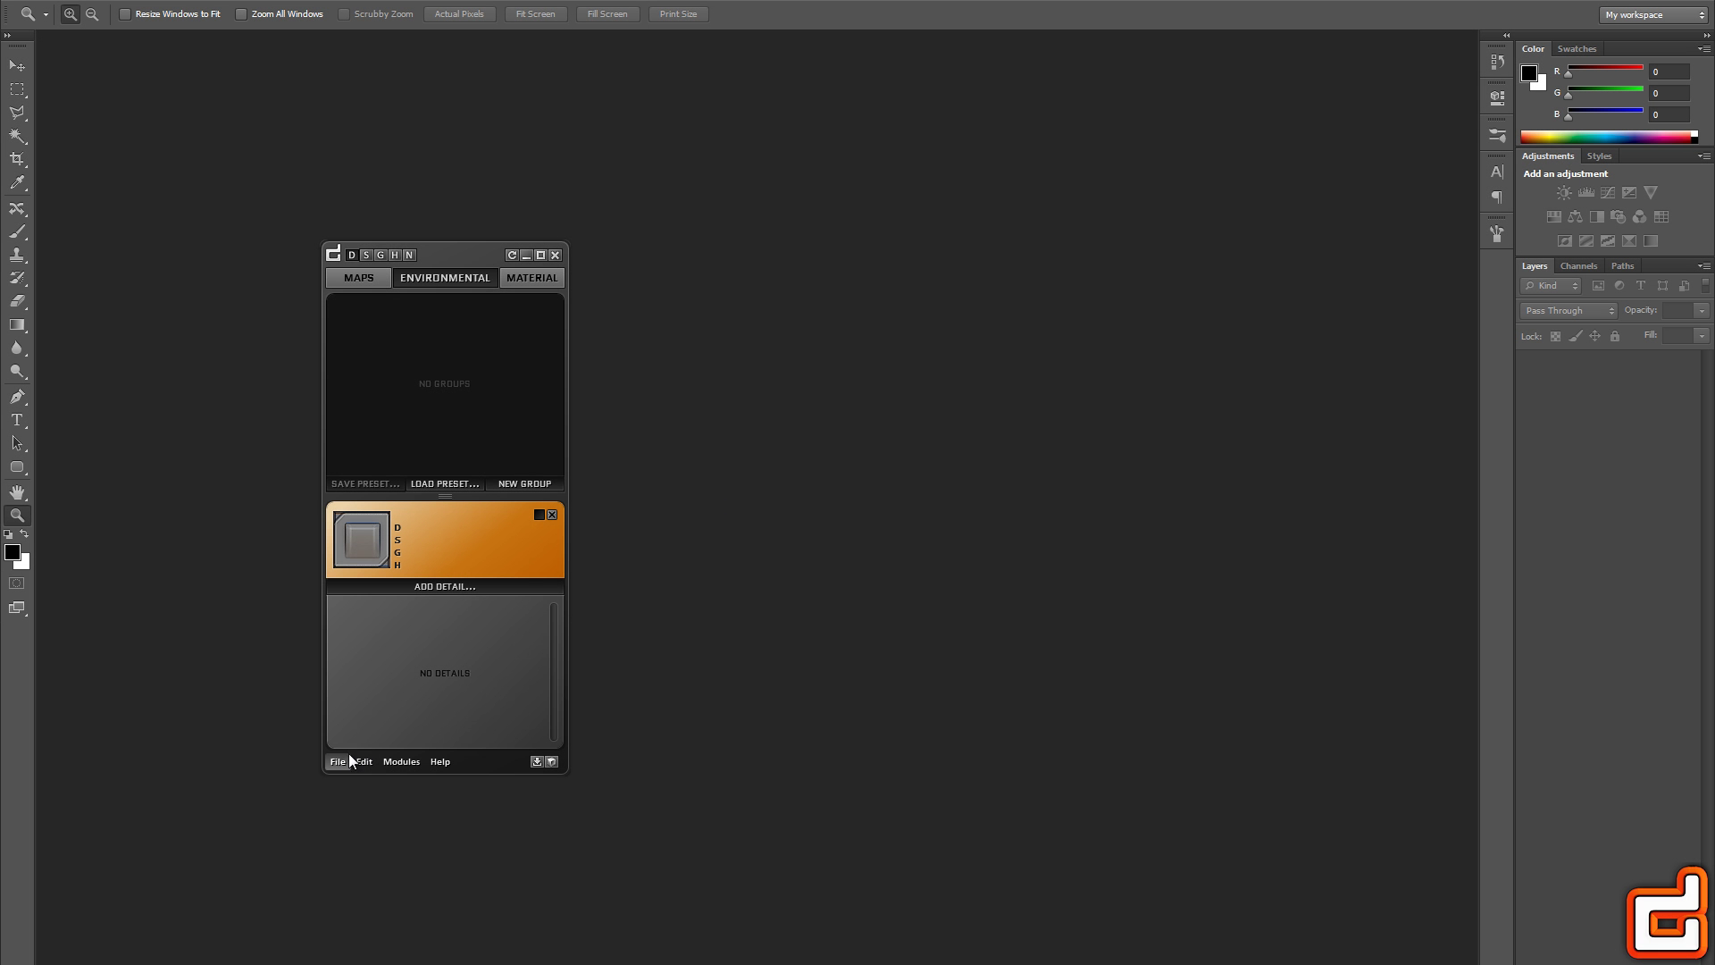
Create a new dDo project and quick-load the Wall_Segment_01 AO, Color, Normals and OBJSPC maps from the Textures folder
left_click(349, 760)
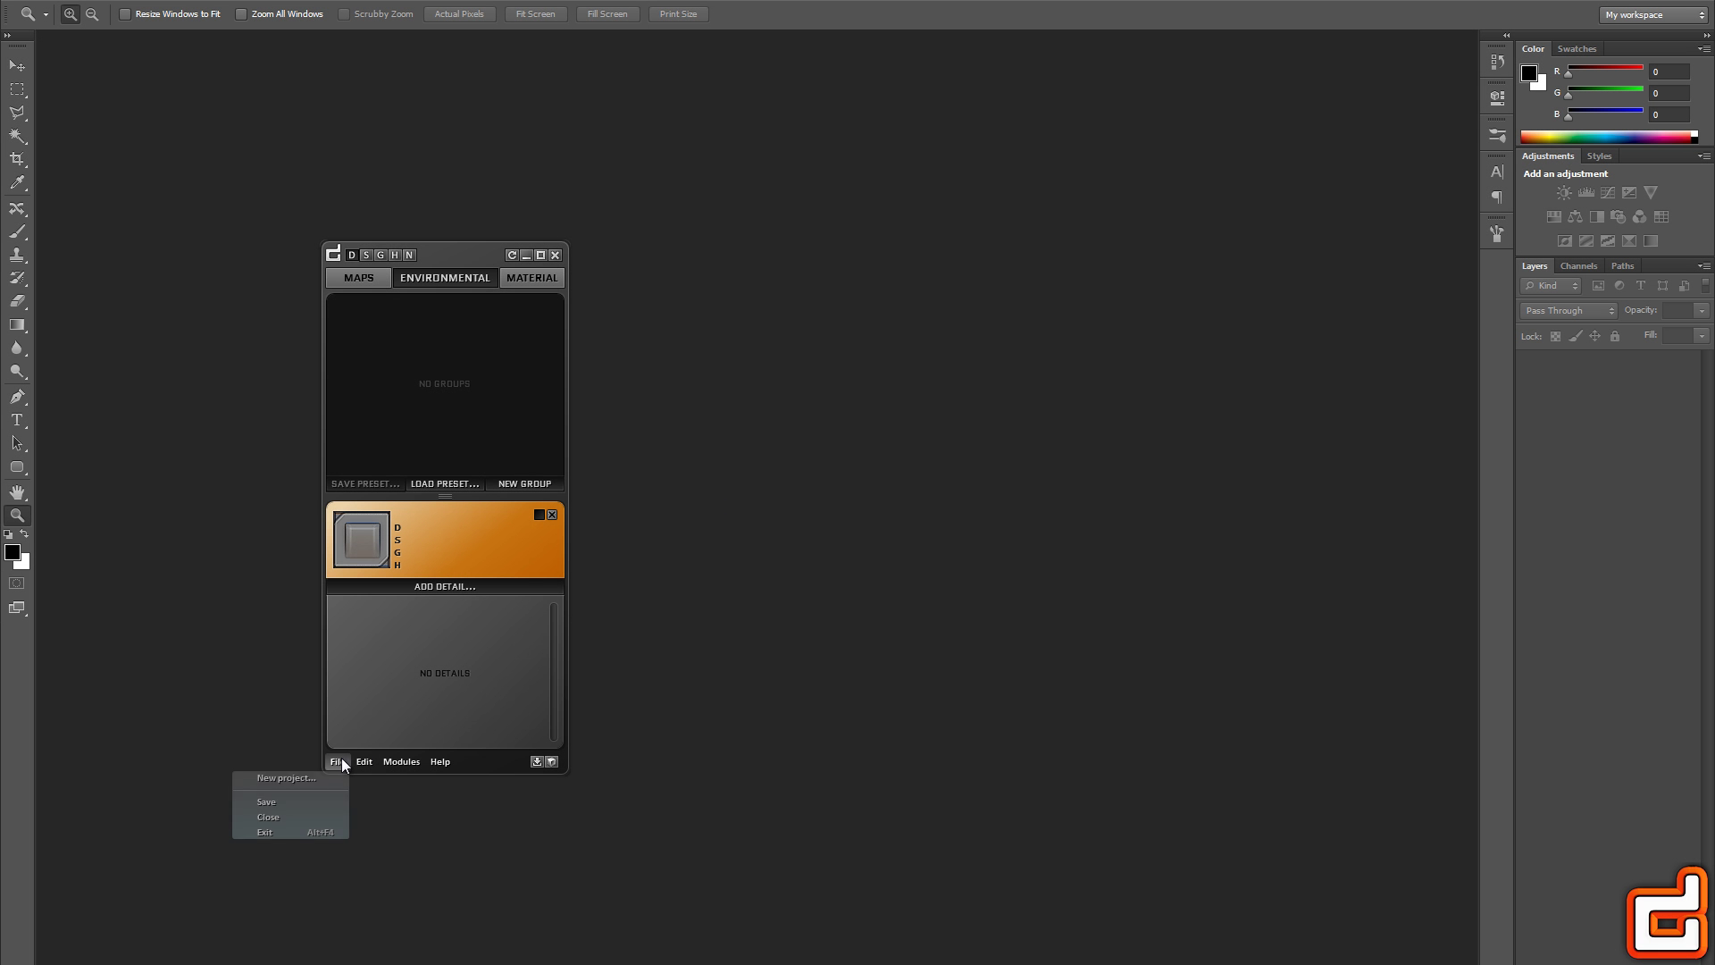
left_click(315, 780)
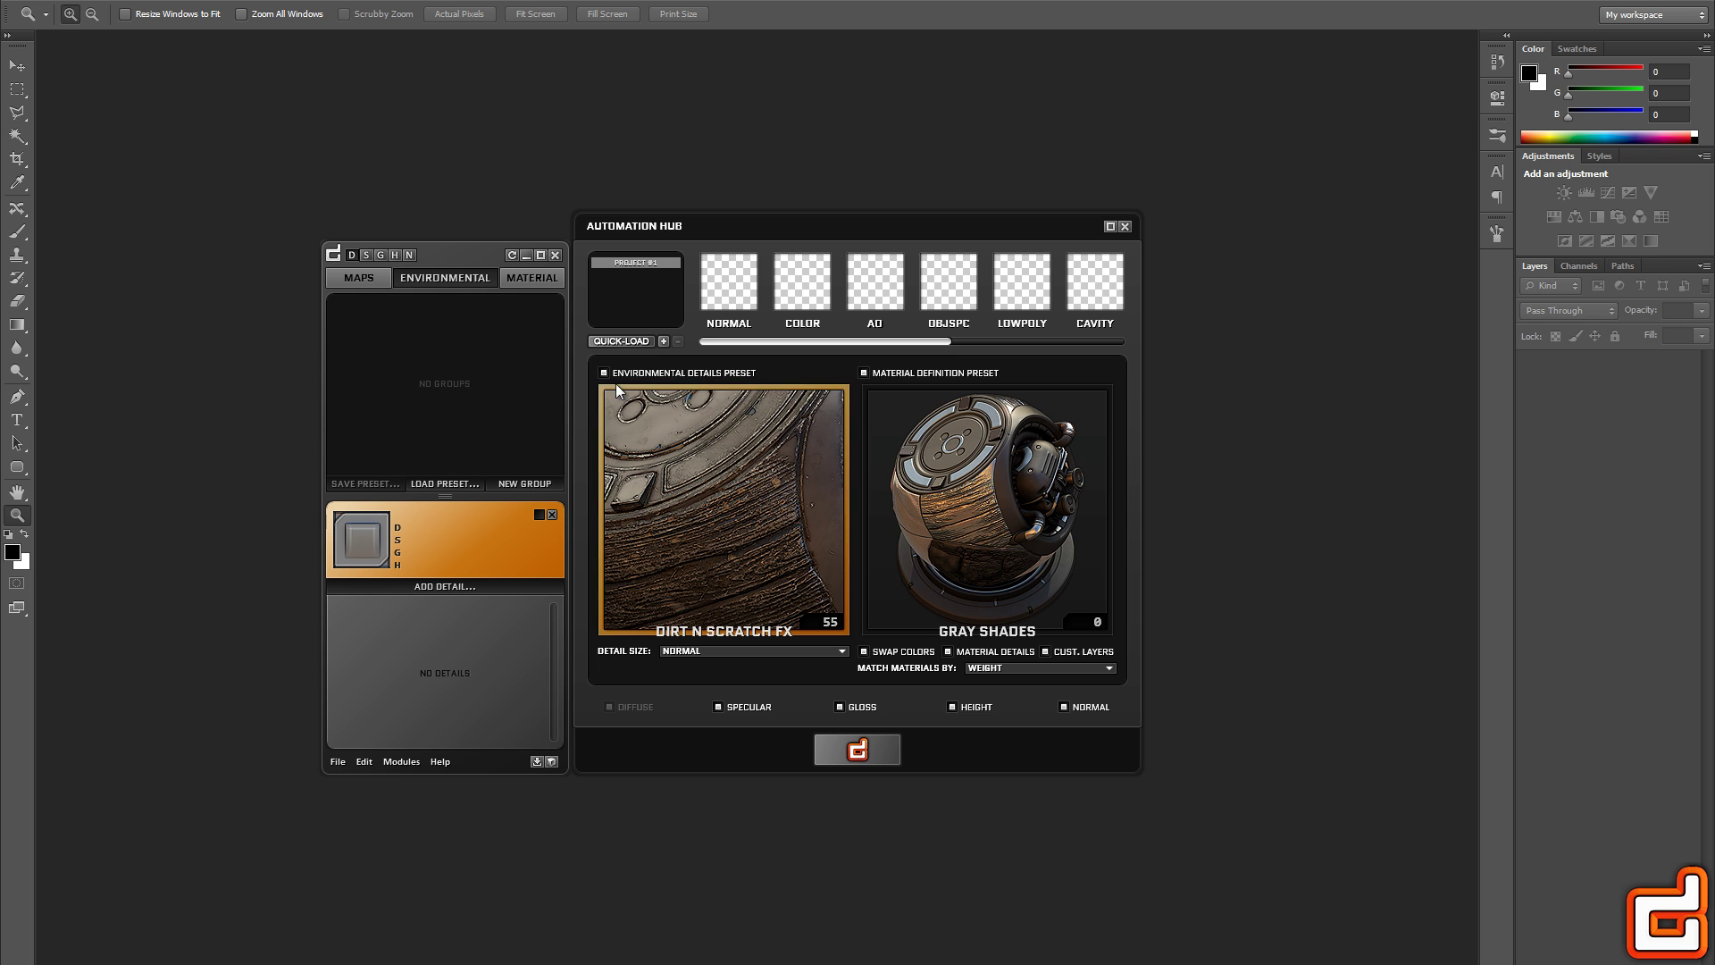
left_click(616, 340)
left_click(1165, 248)
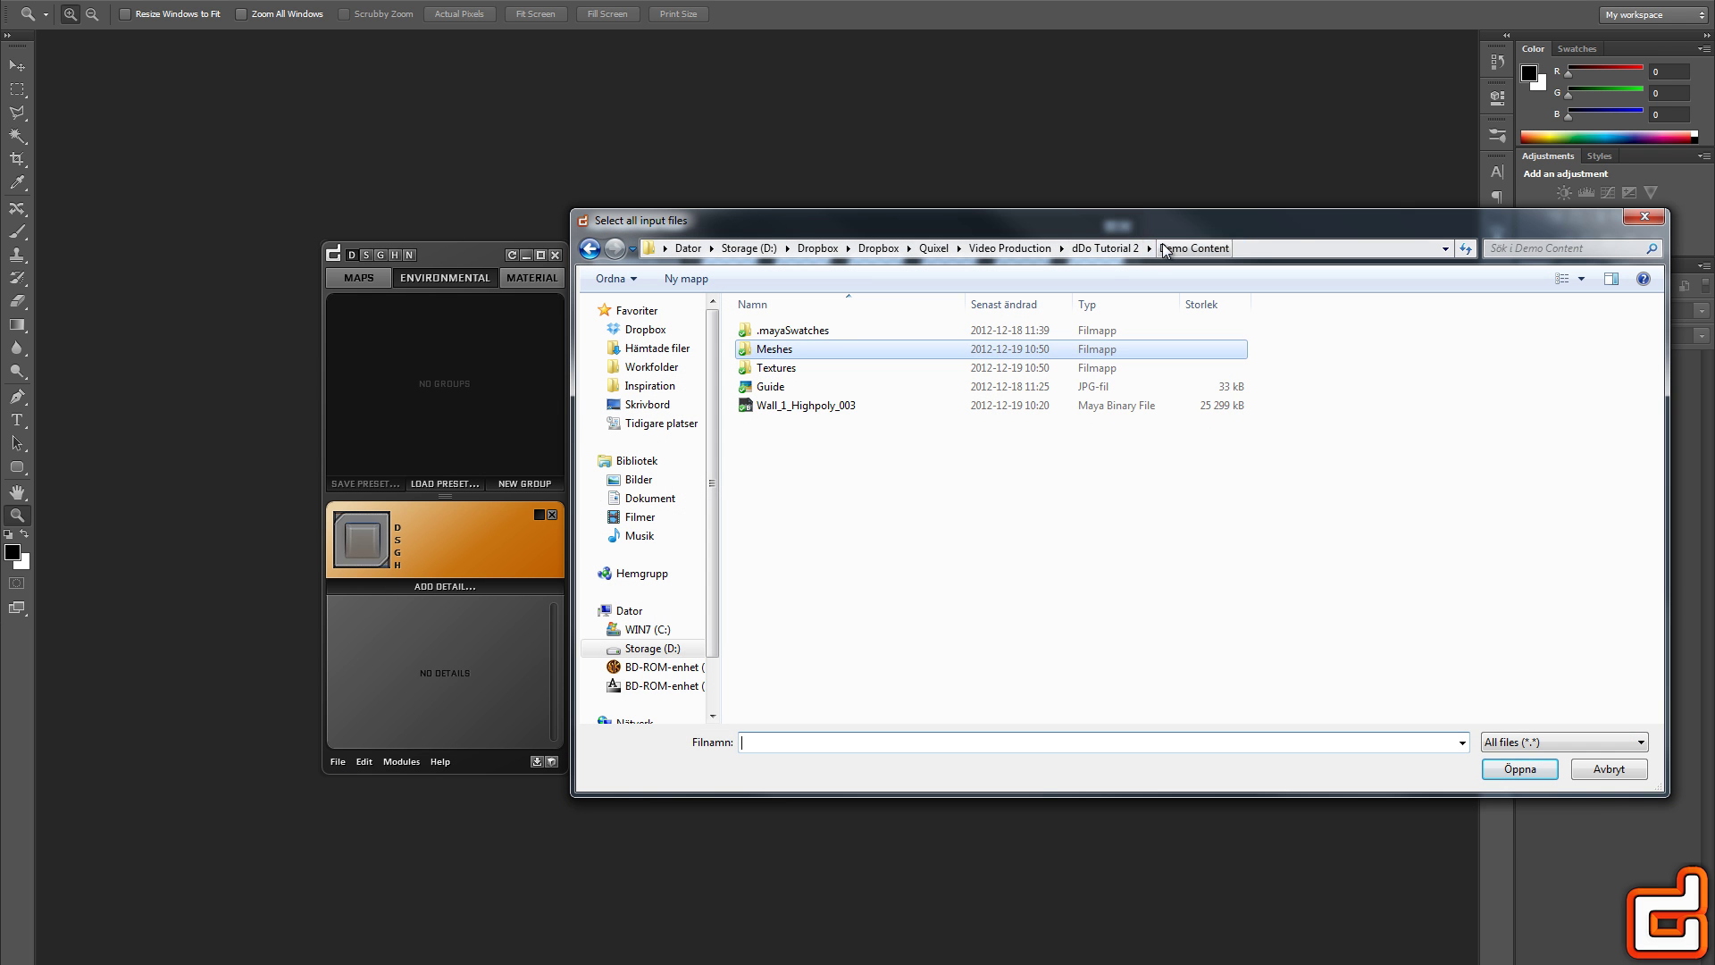
double_click(782, 367)
left_click_drag(1335, 443, 883, 353)
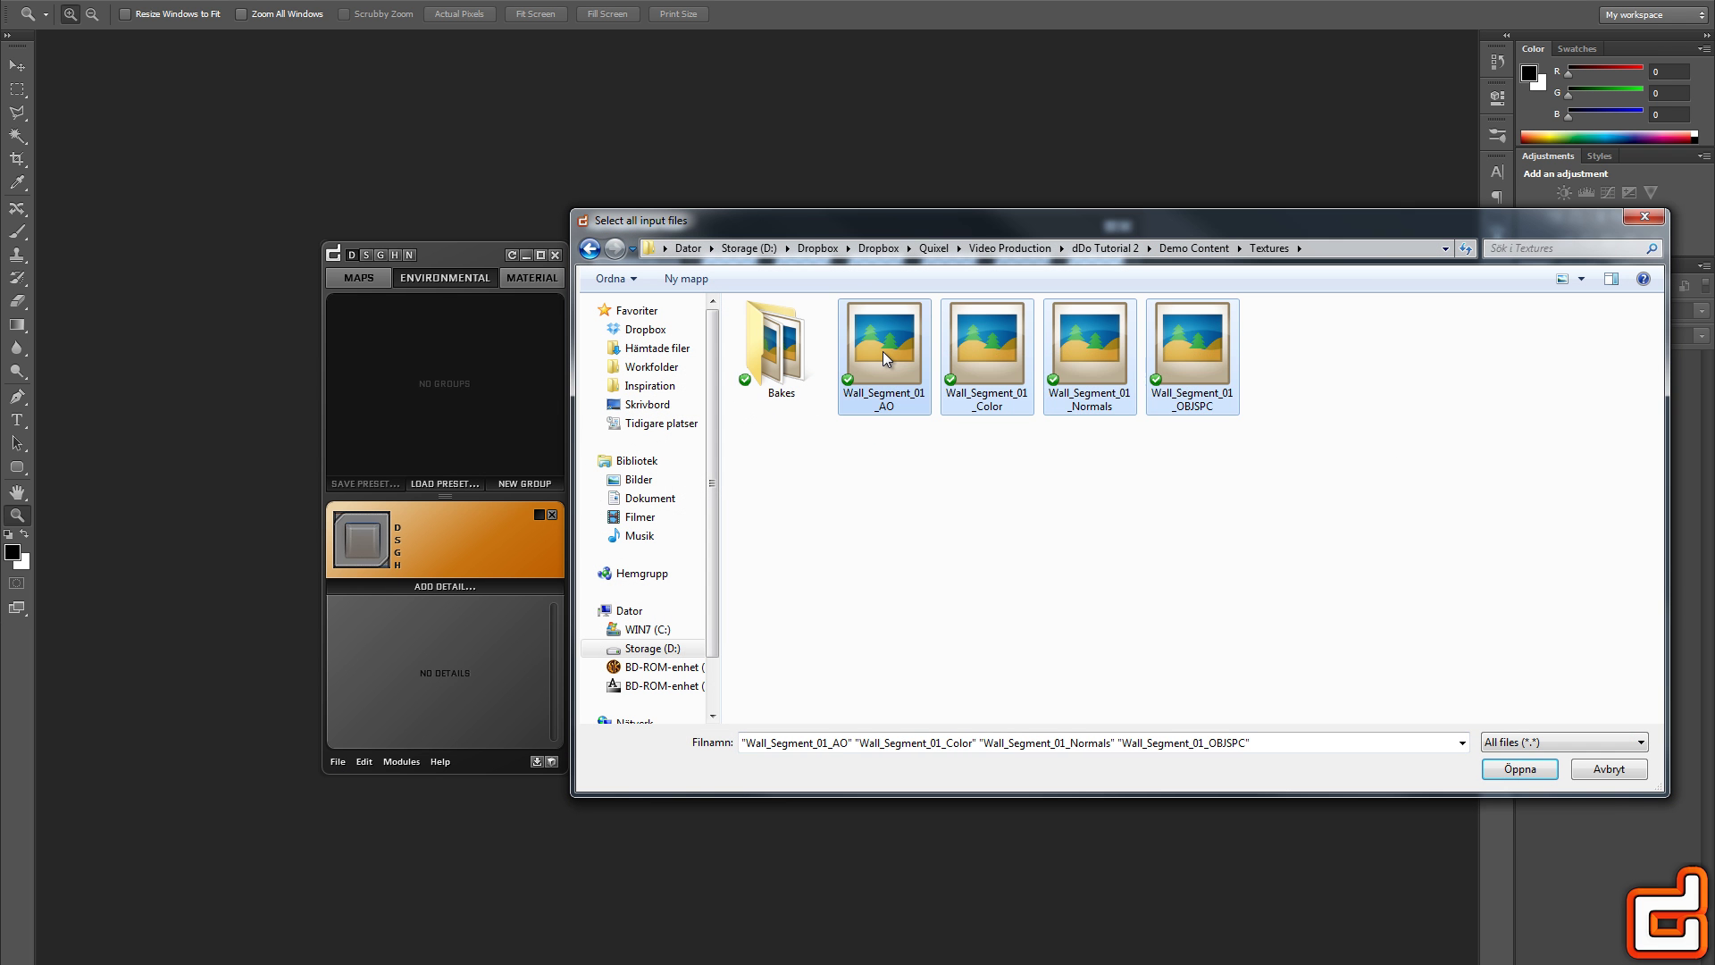
key("Return")
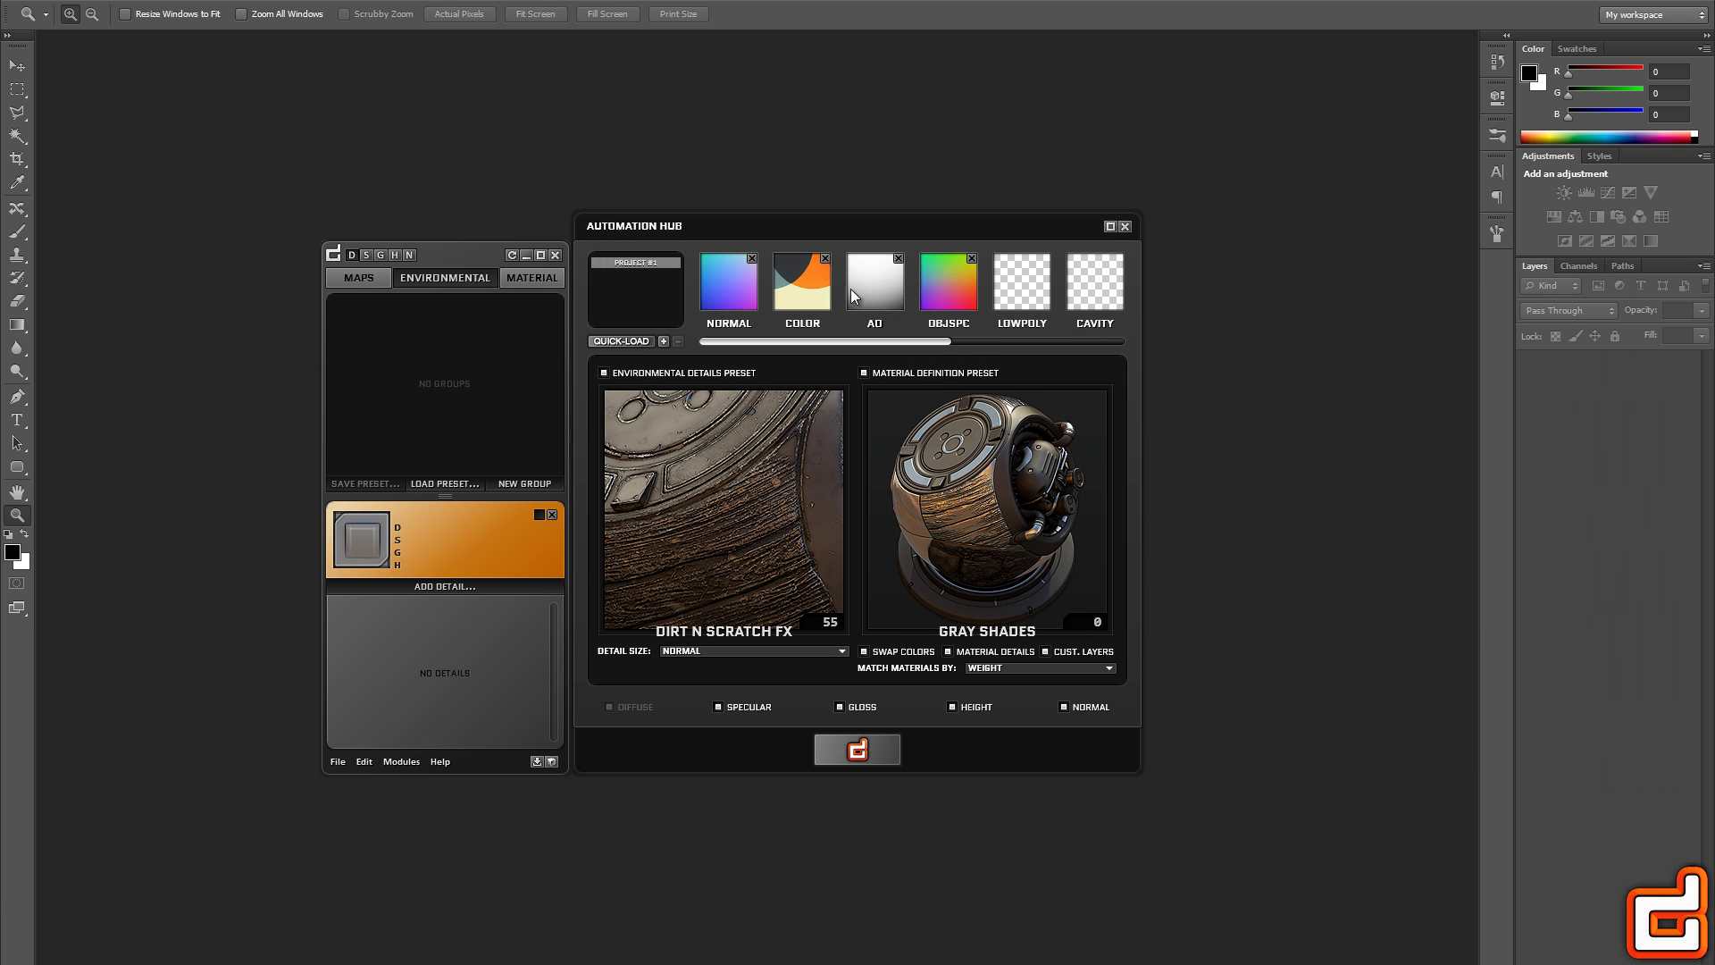
Load the wall segment's OBJ mesh from the Demo Content Meshes folder as the lowpoly input
left_click(1024, 275)
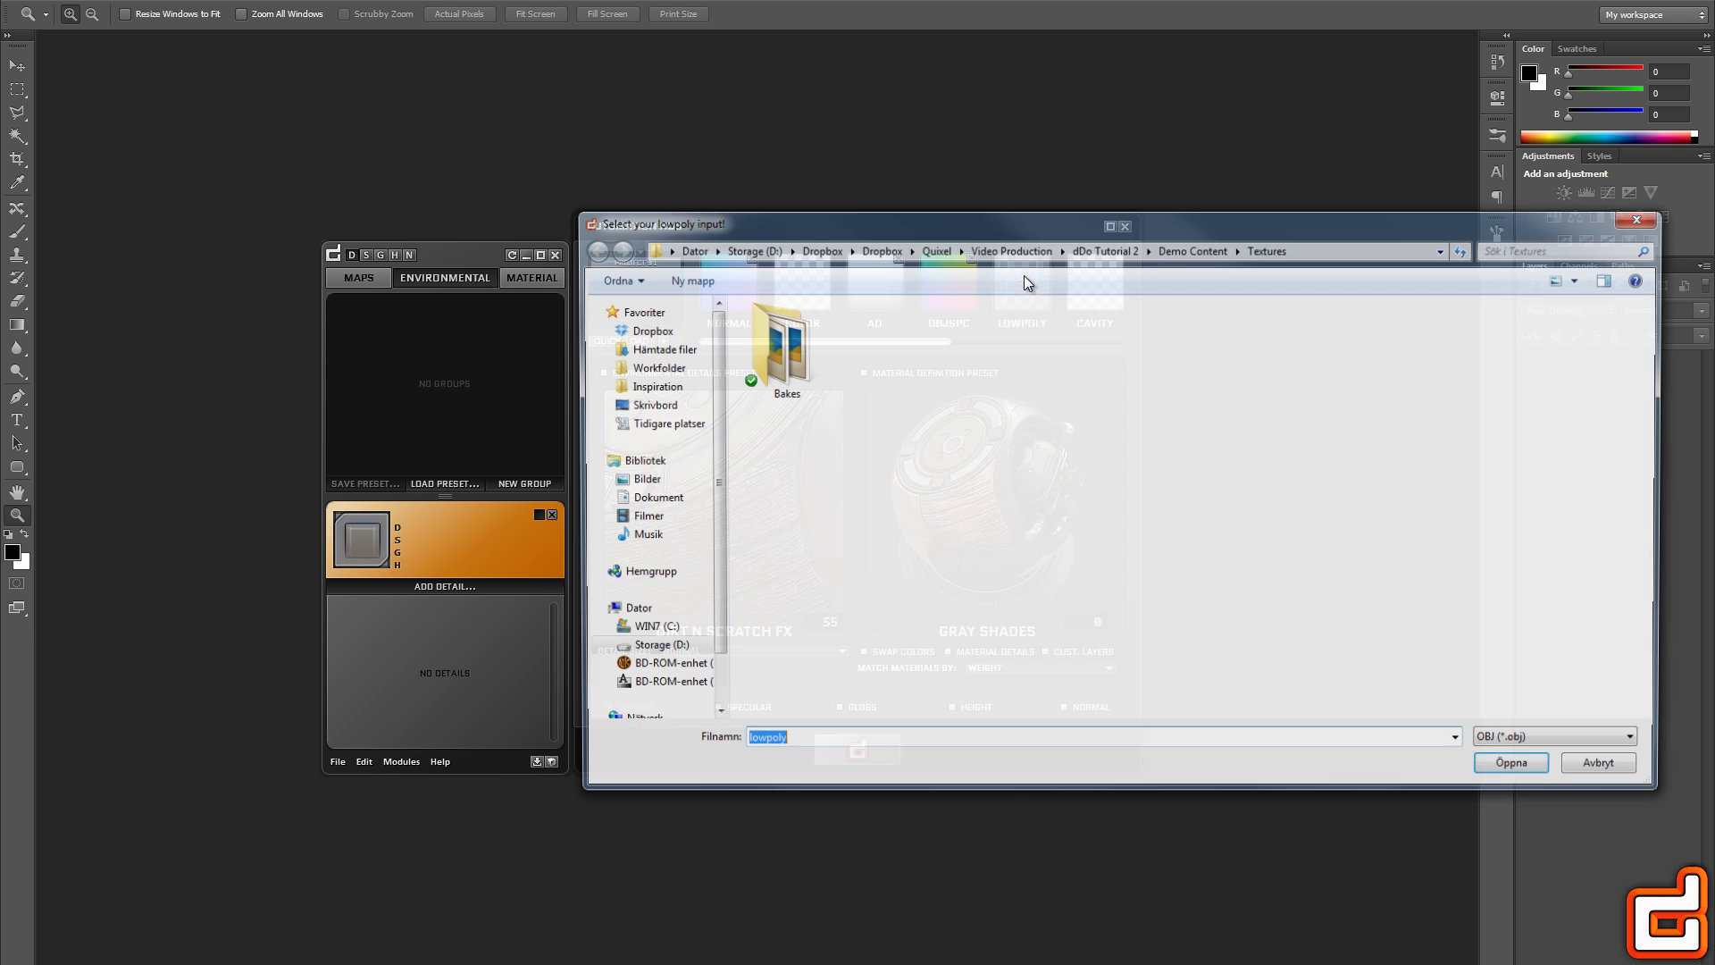
left_click(1193, 248)
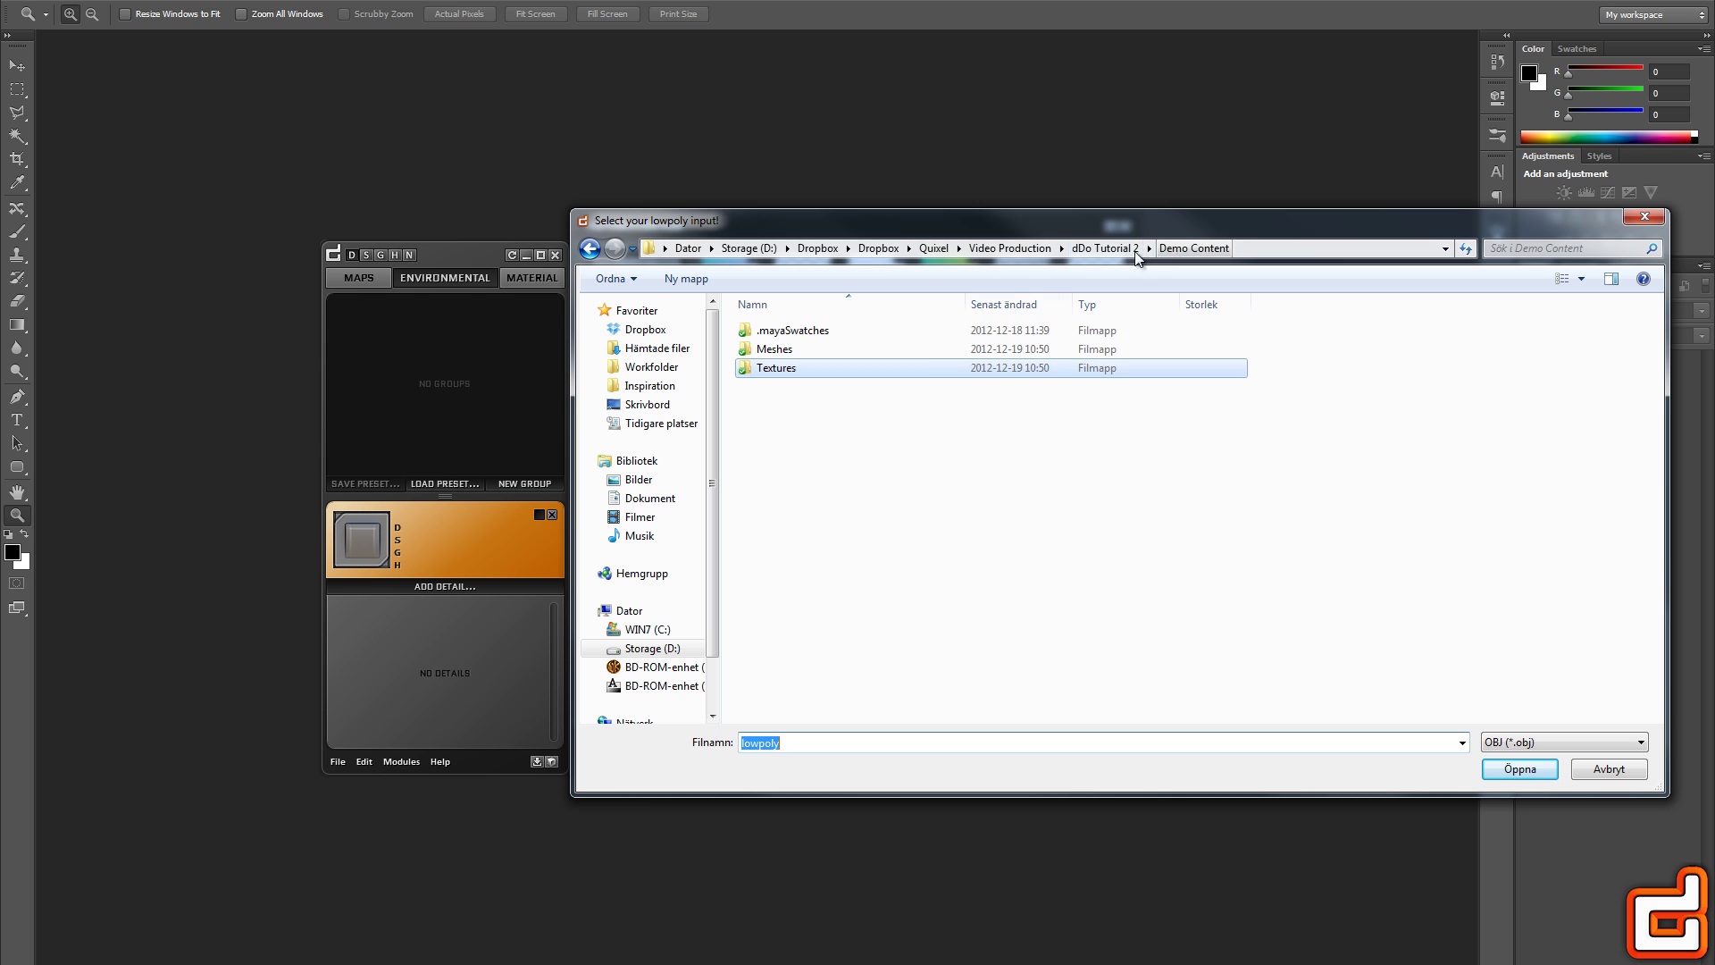
double_click(827, 345)
left_click(814, 336)
double_click(812, 332)
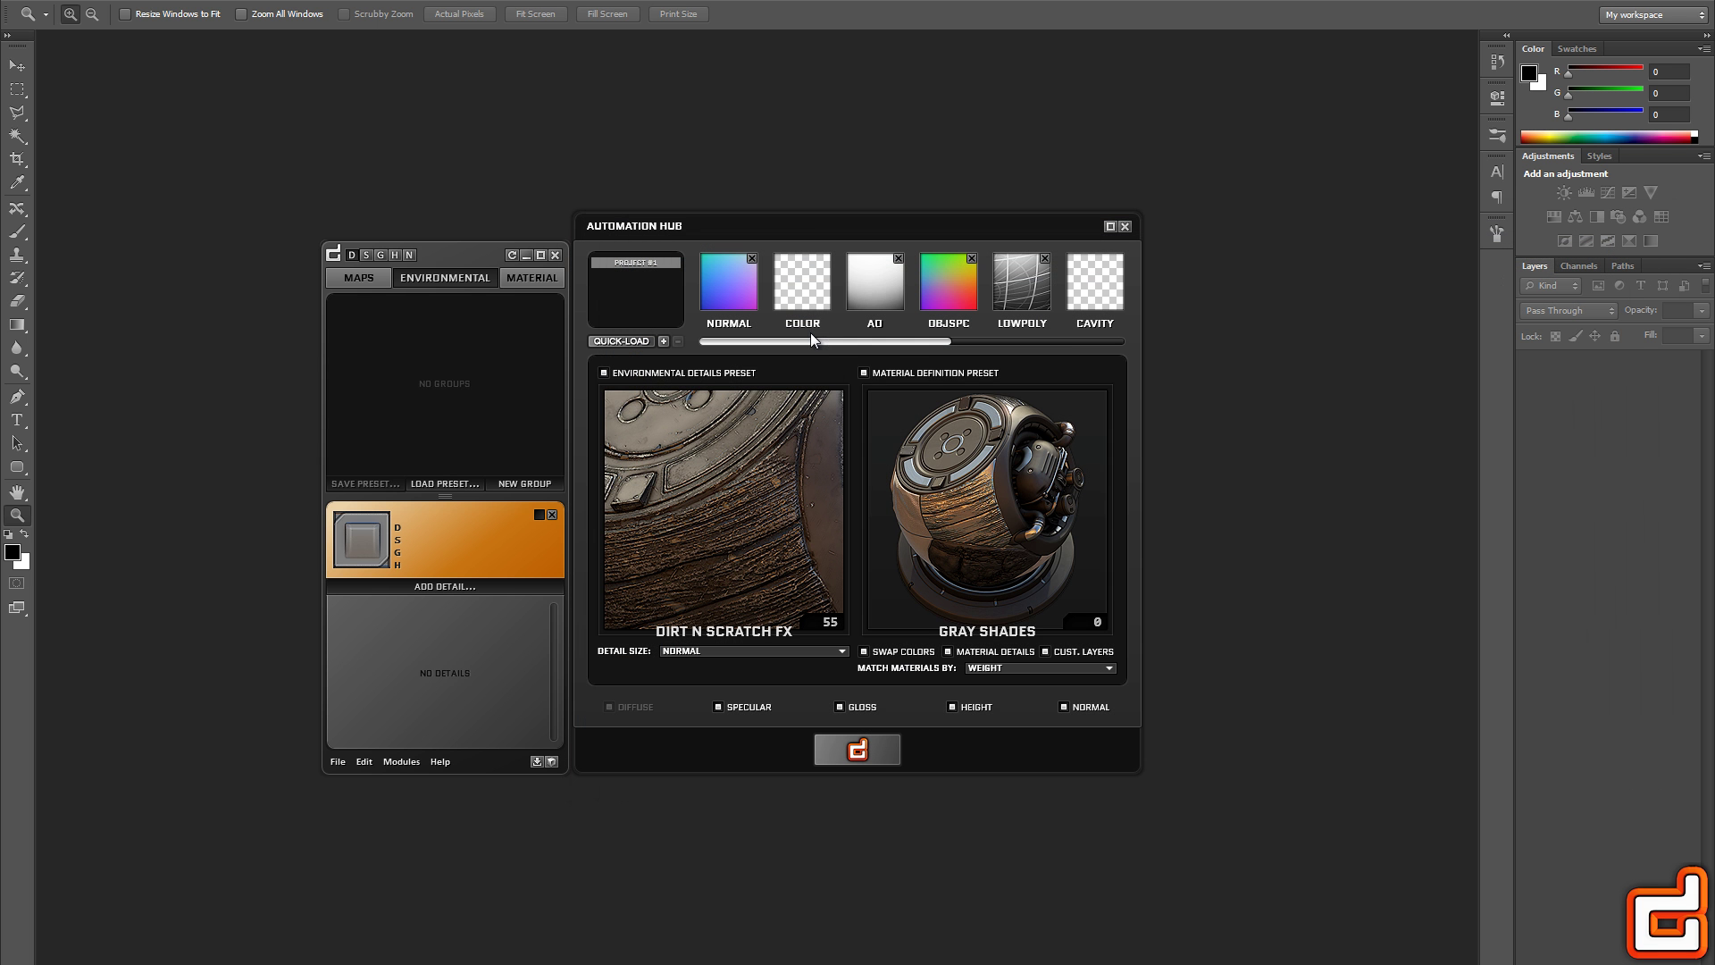
Generate the wall segment's textures with the Quick n Dirty environmental preset, found by searching for "quick", and the material definition preset disabled
left_click(864, 373)
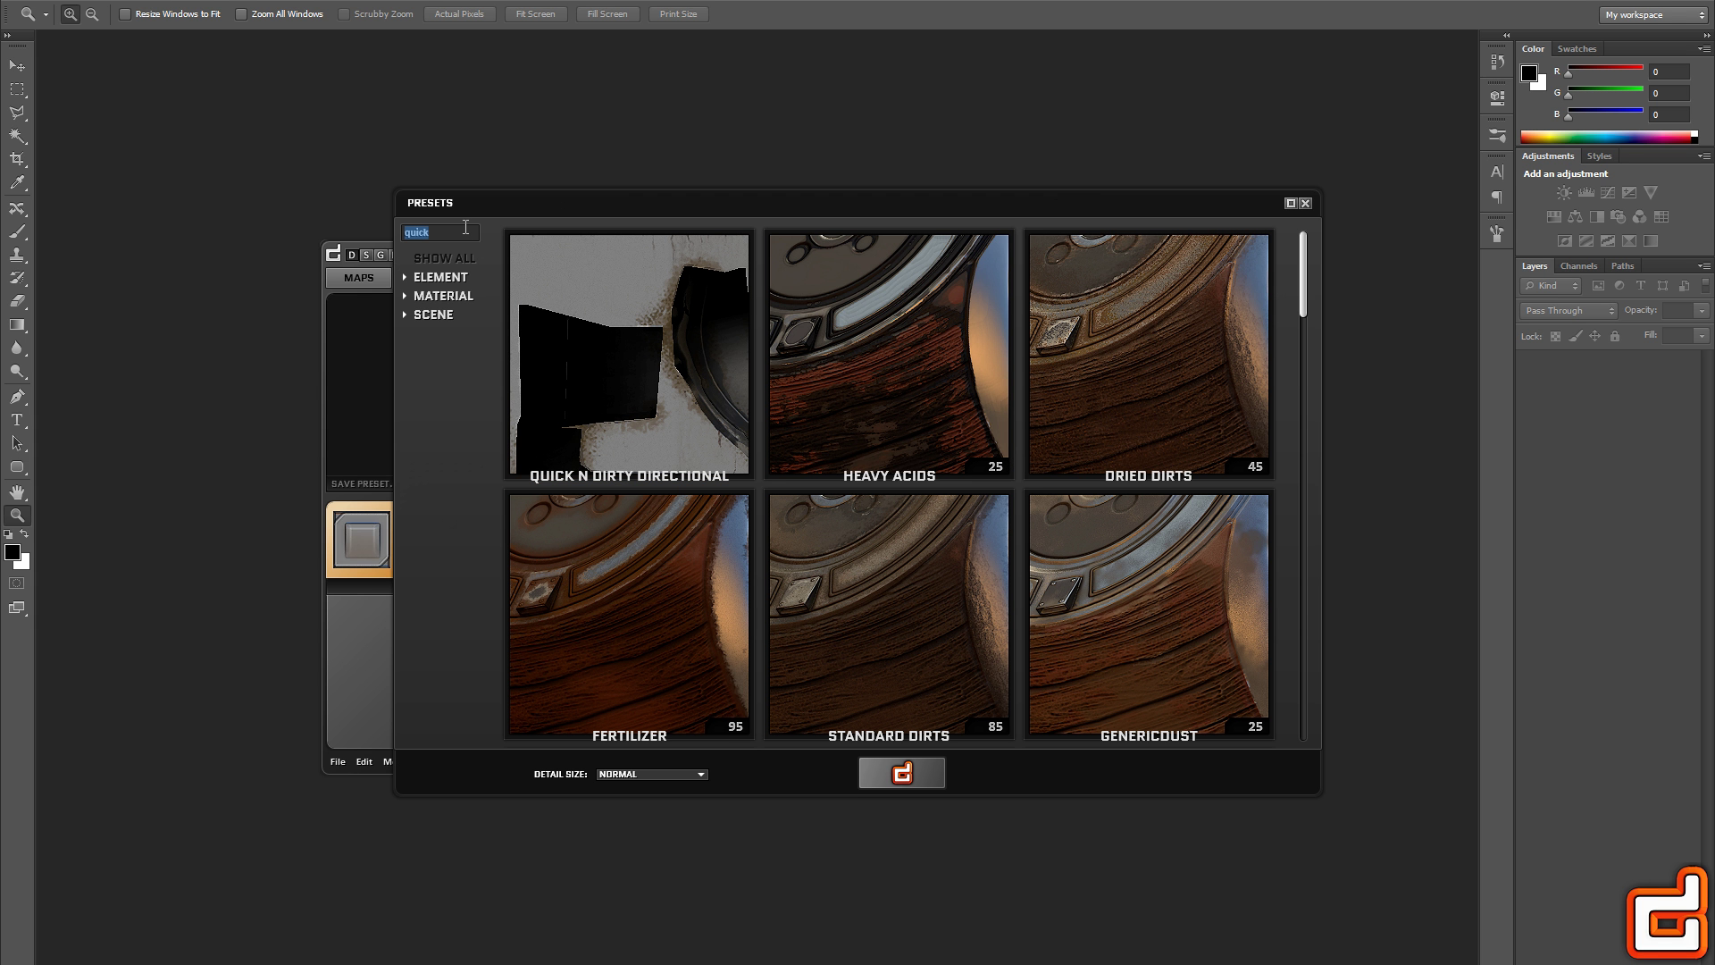
type("uick")
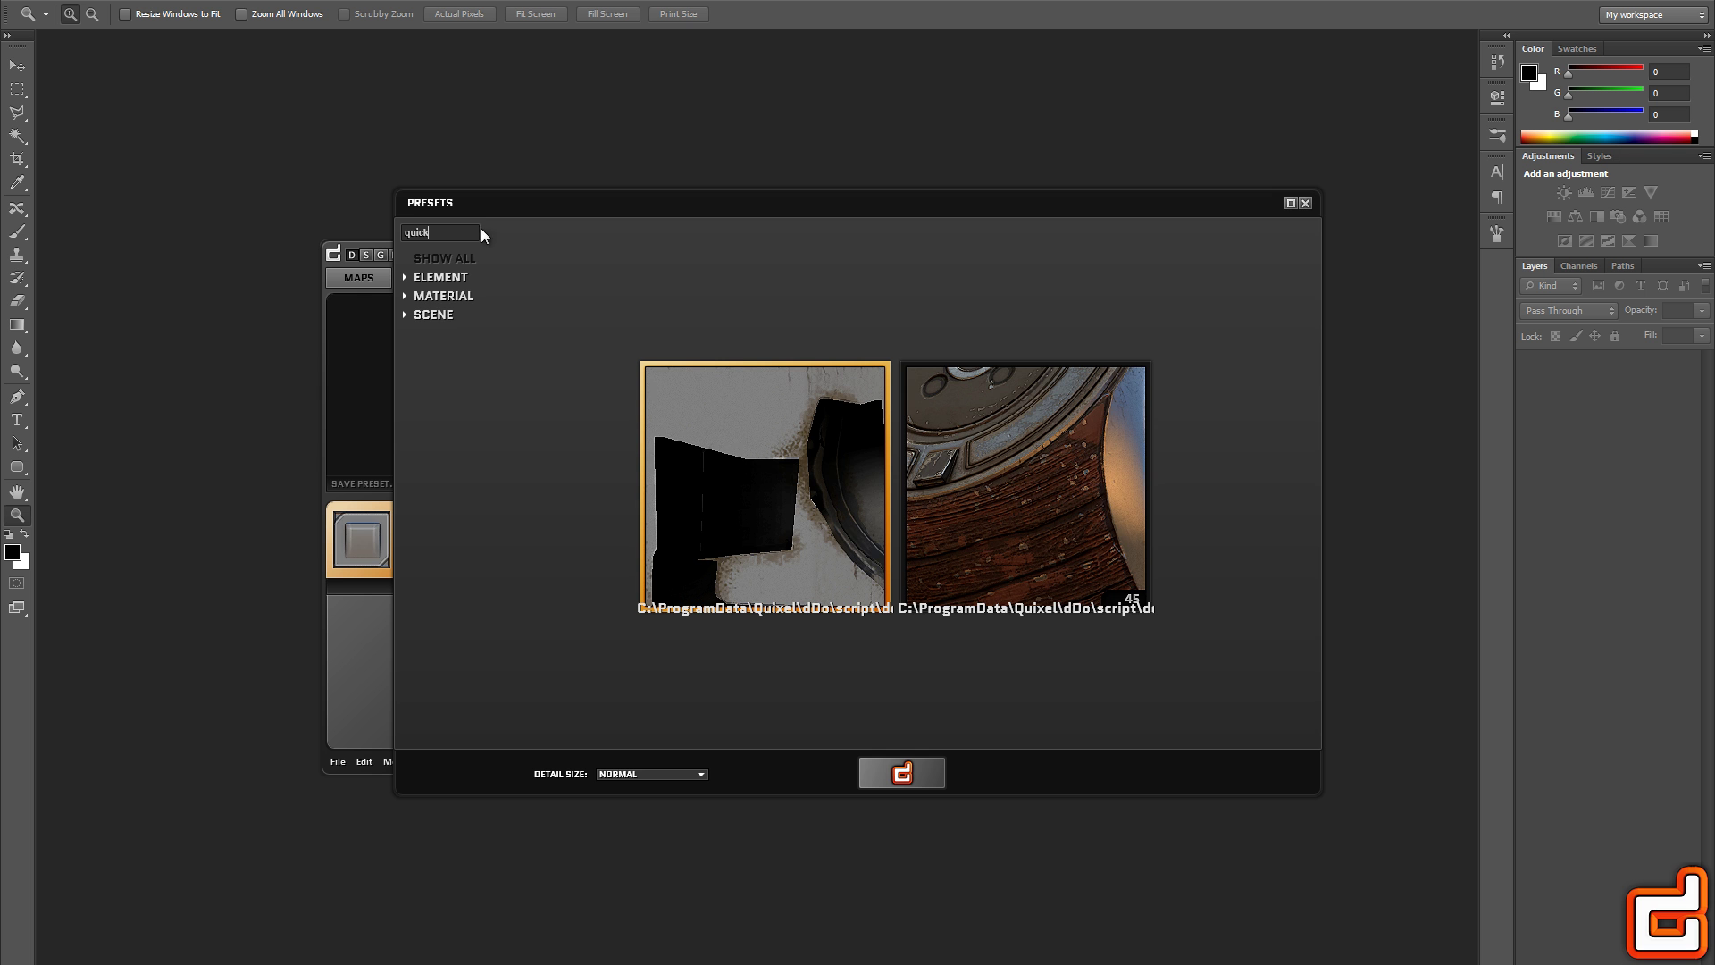
double_click(962, 514)
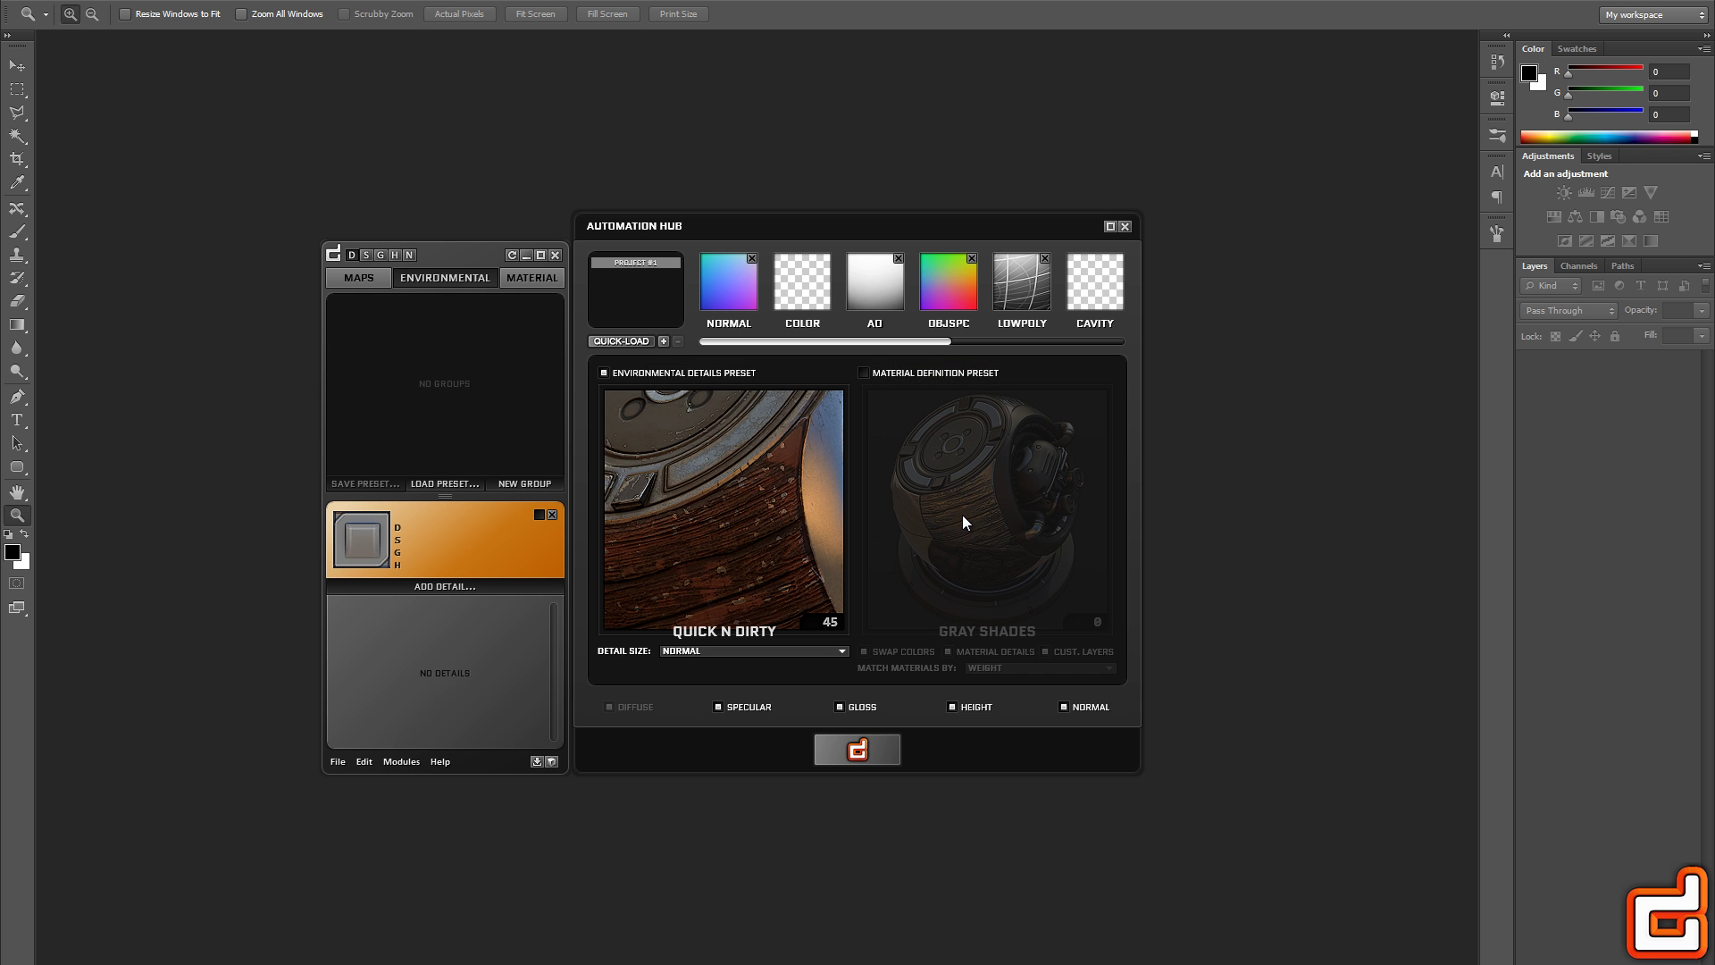
left_click(860, 752)
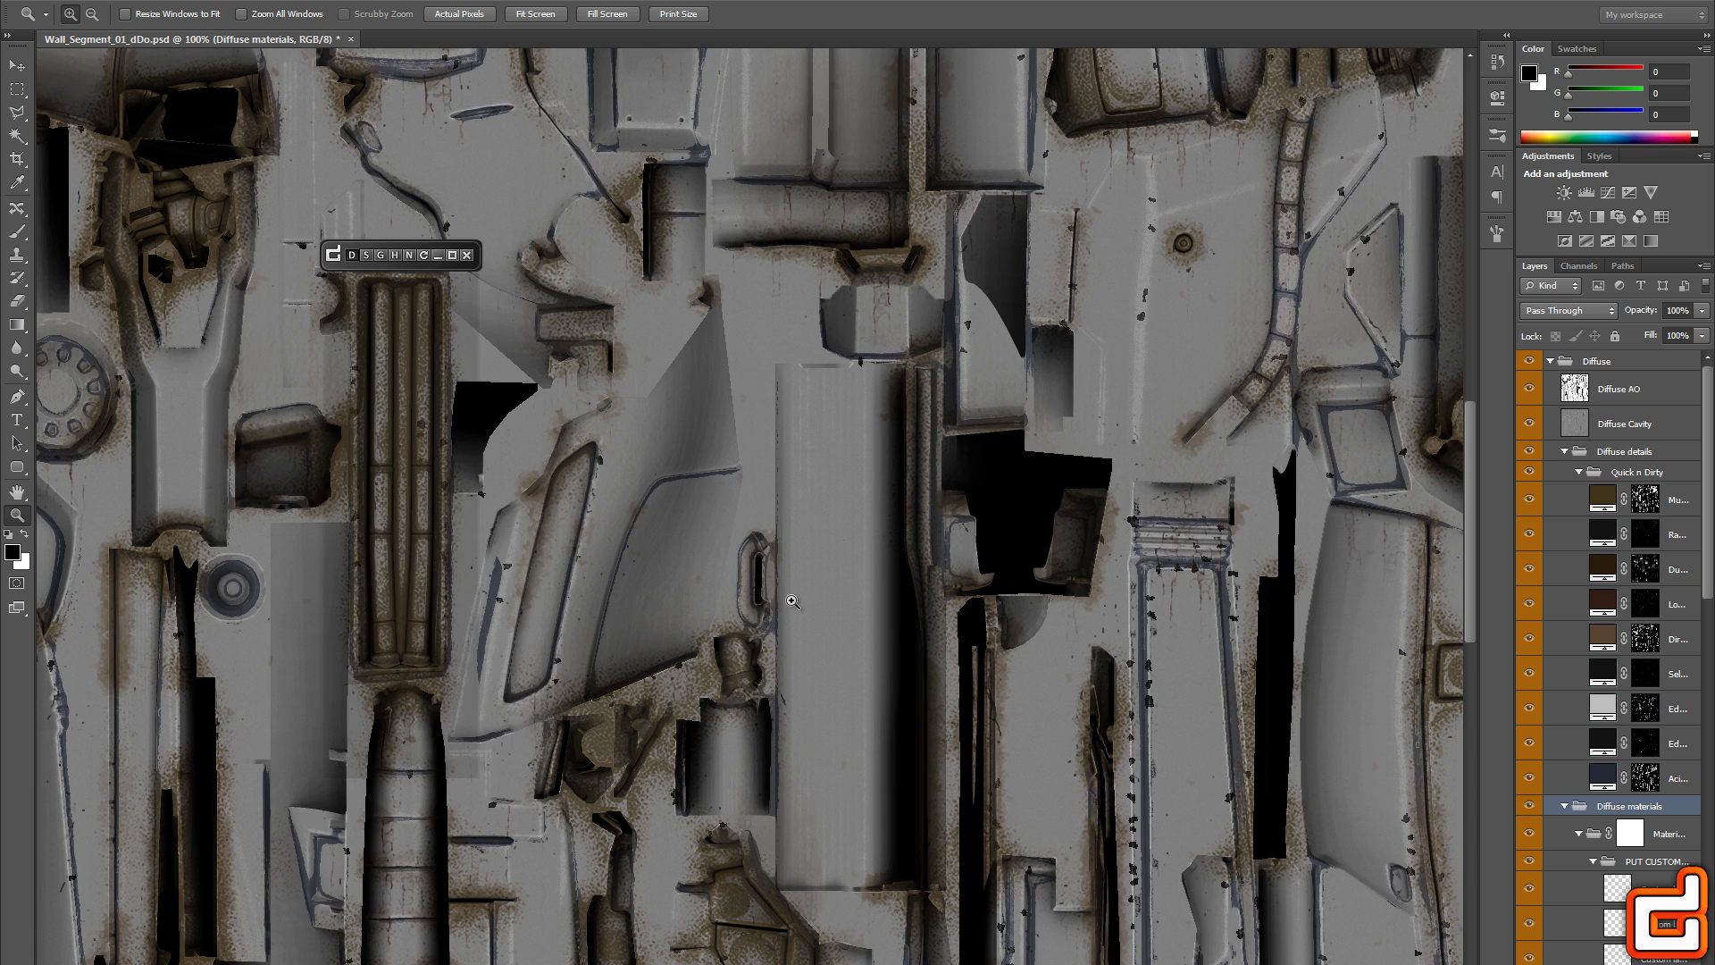
Inspect the generated diffuse texture and the wall segment in the 3D preview from different angles, and close the preview
left_click_drag(749, 482, 787, 401)
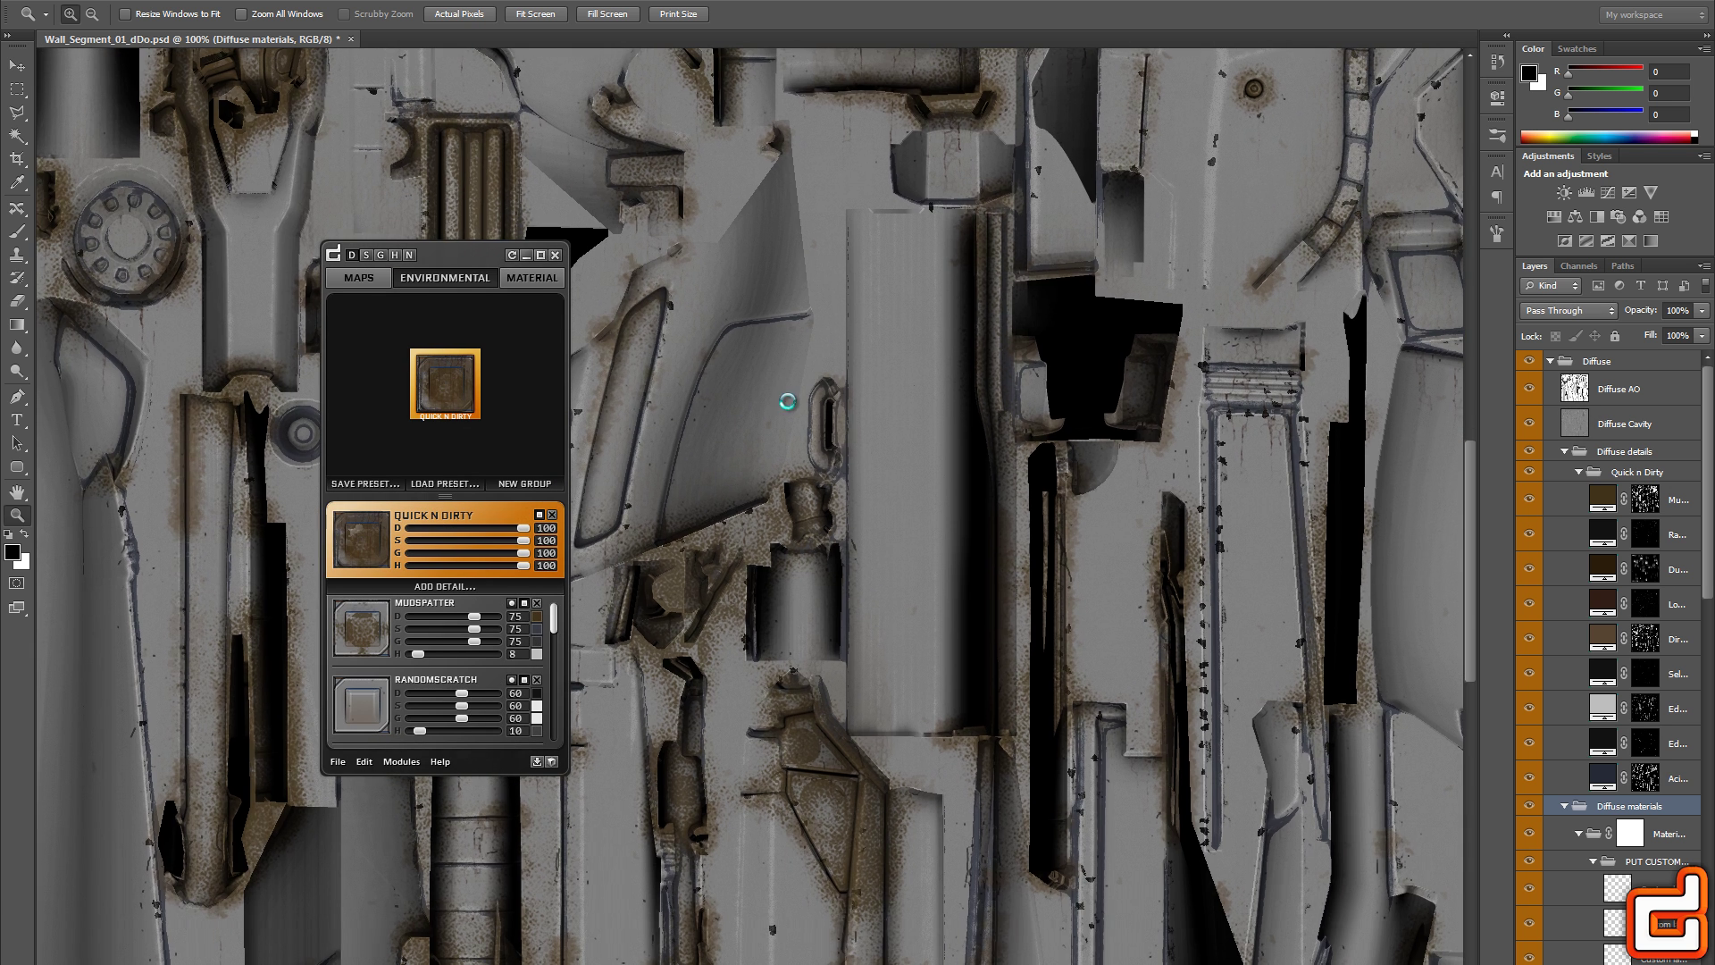
left_click(552, 762)
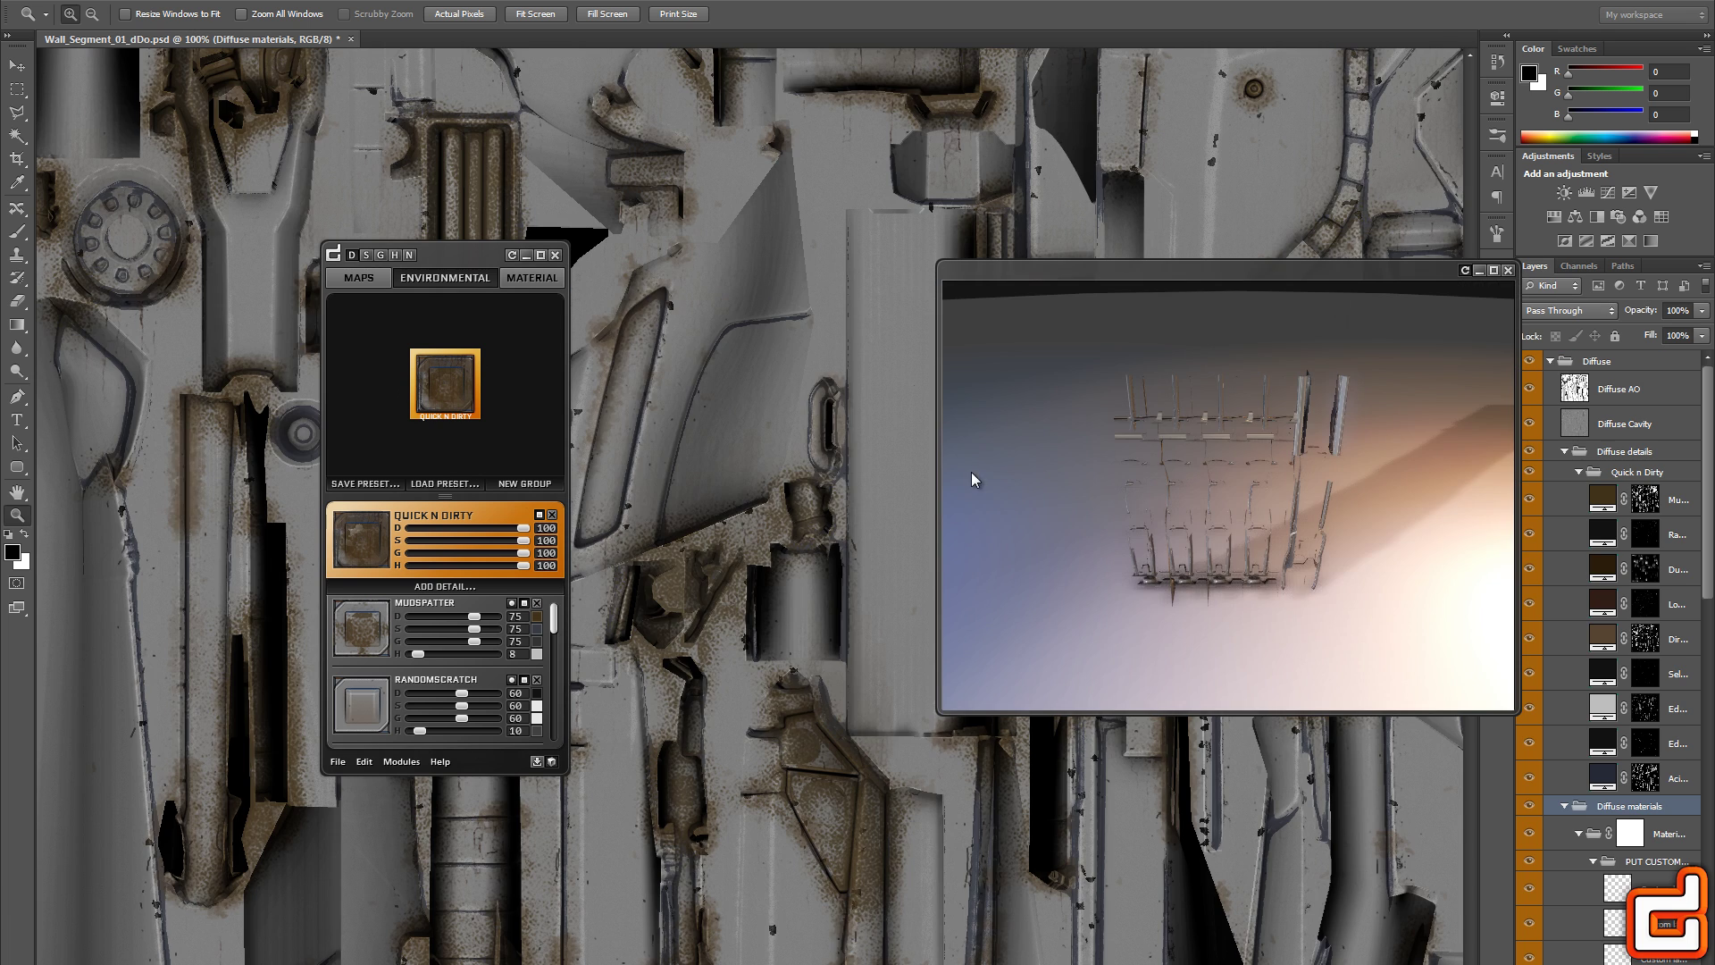
left_click_drag(1316, 518, 1182, 528)
left_click_drag(451, 251, 344, 241)
left_click(396, 266)
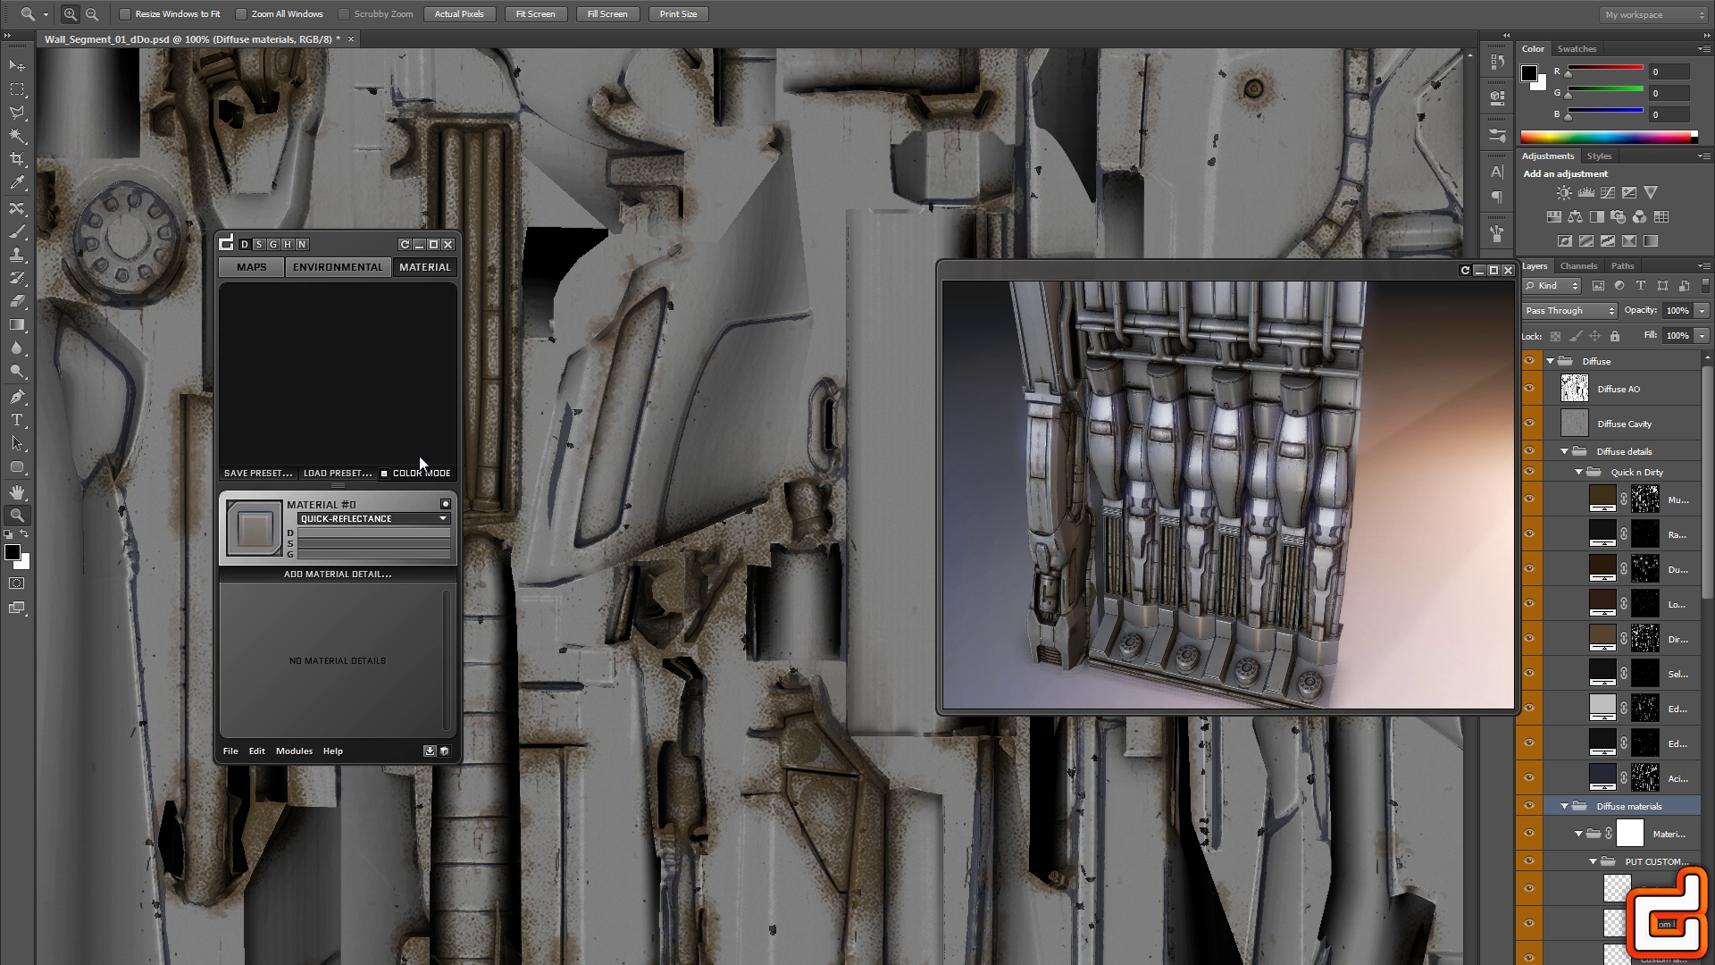
left_click(337, 266)
key("ctrl+minus")
left_click_drag(1097, 280, 989, 253)
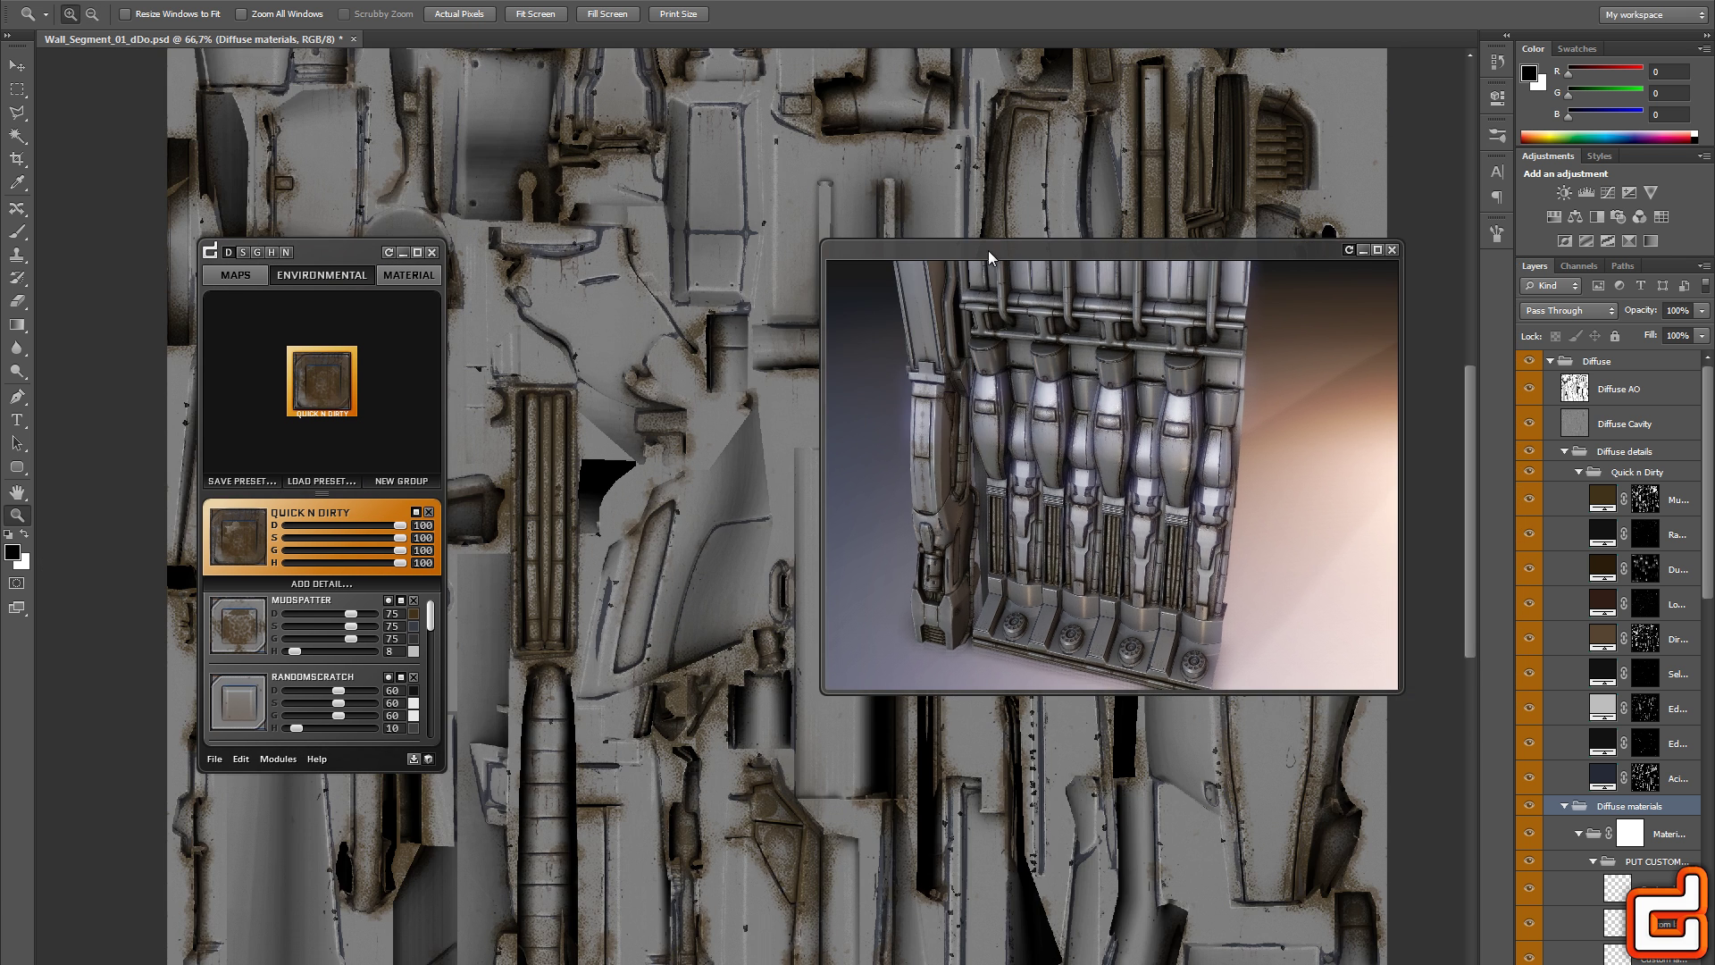
left_click(1391, 249)
Colorize Custom layer #6 of the diffuse material yellow with hue 44, saturation 77 and lightness +33
left_click(792, 505, "alt")
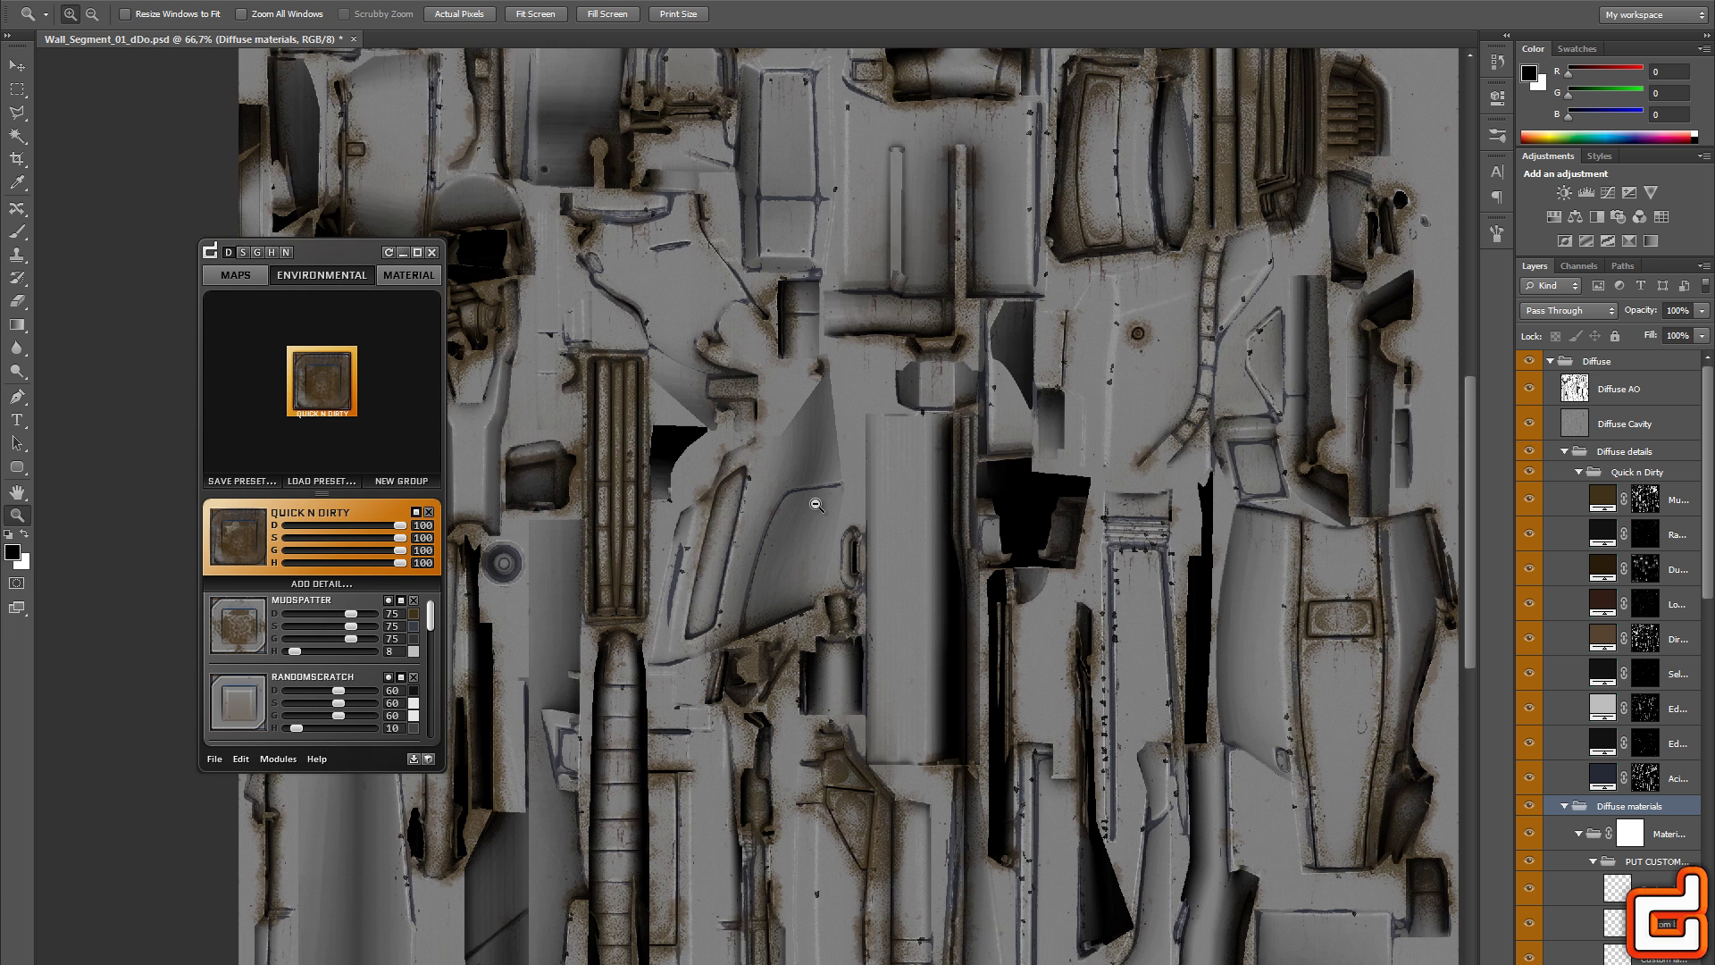
left_click(793, 505, "alt")
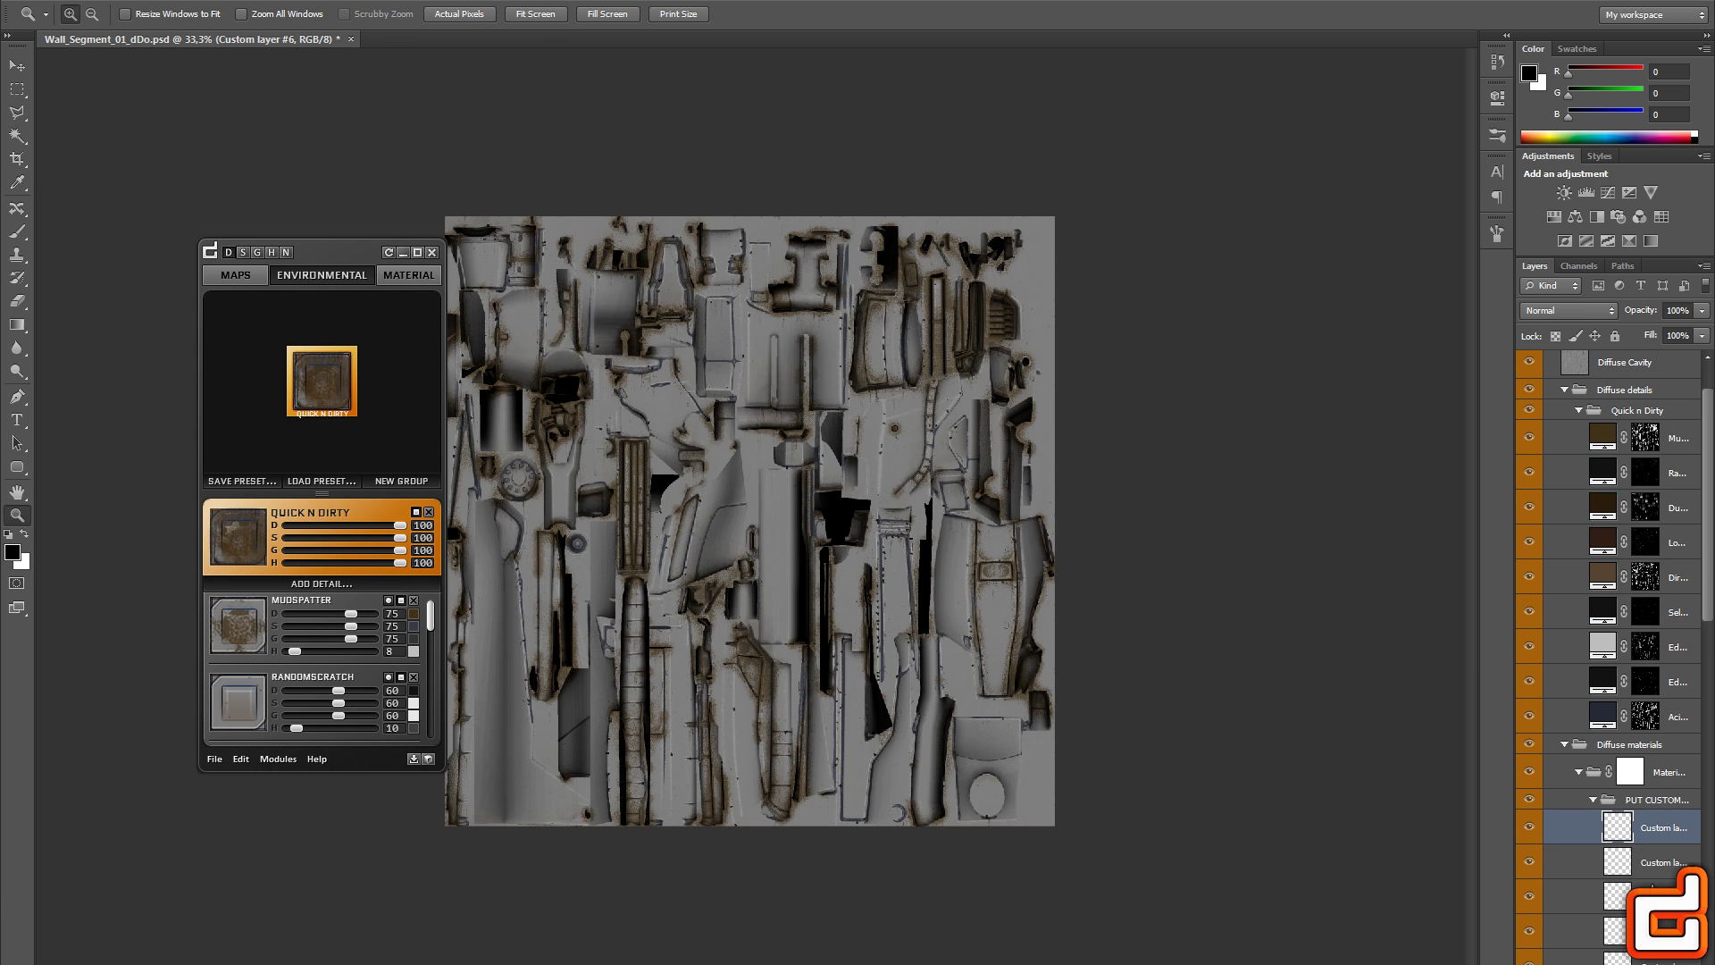
left_click(1564, 856)
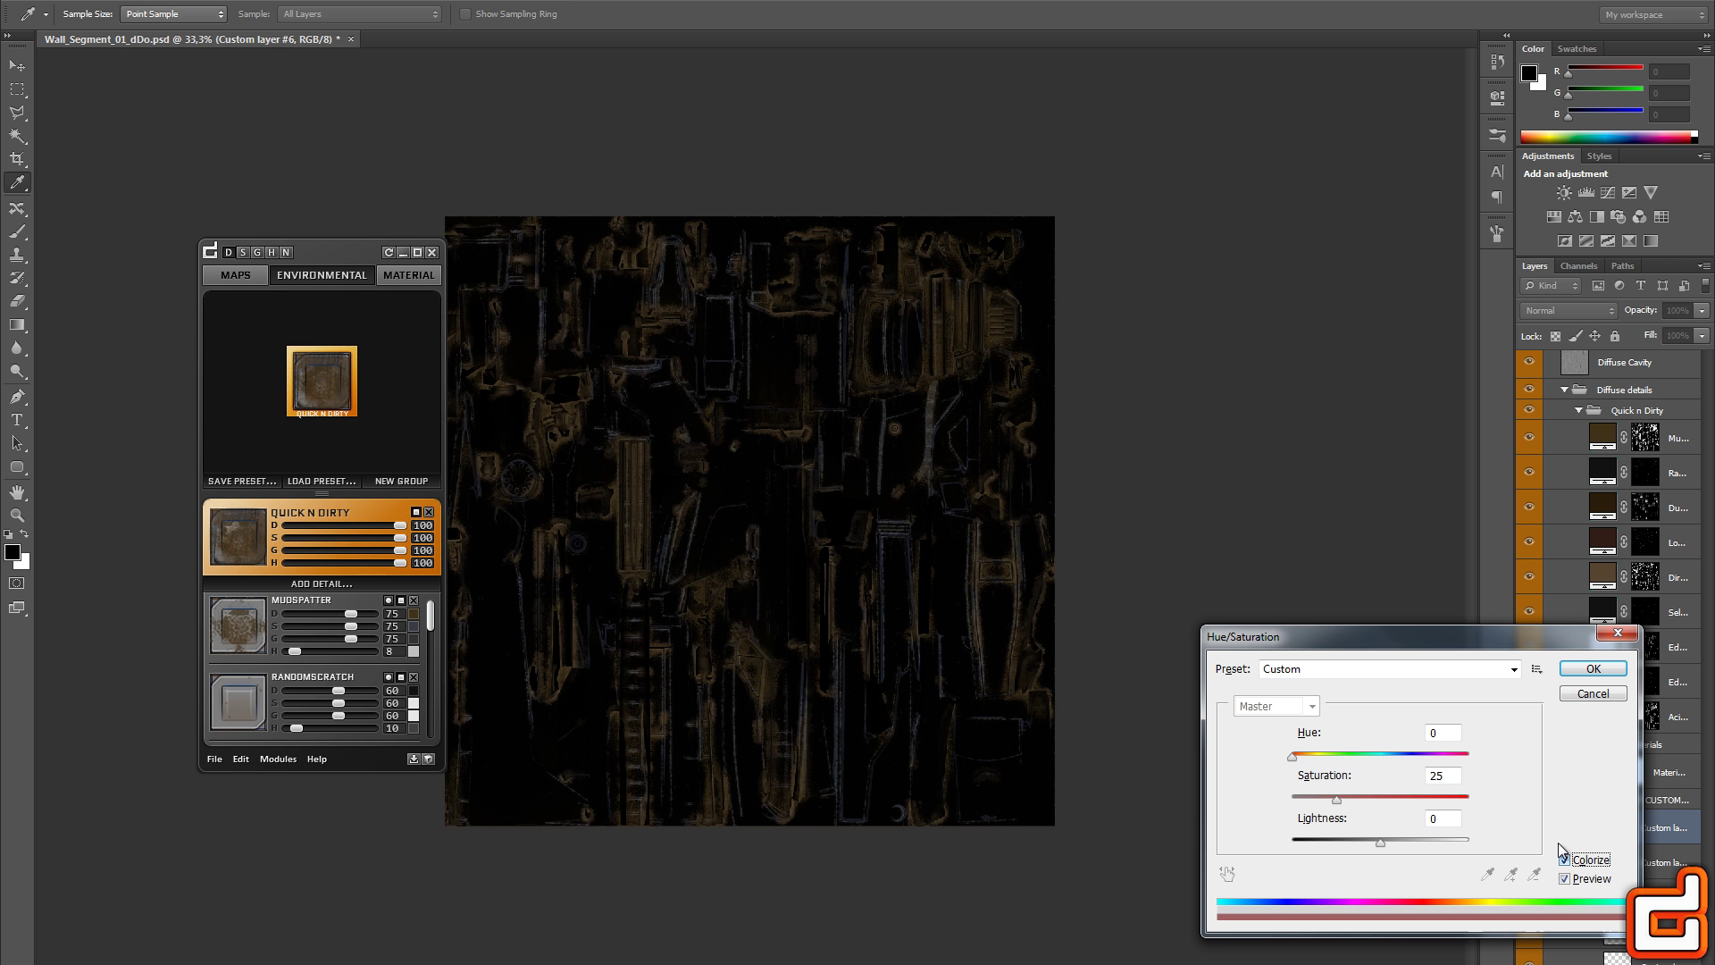
left_click(1402, 841)
left_click(1392, 798)
left_click(1315, 756)
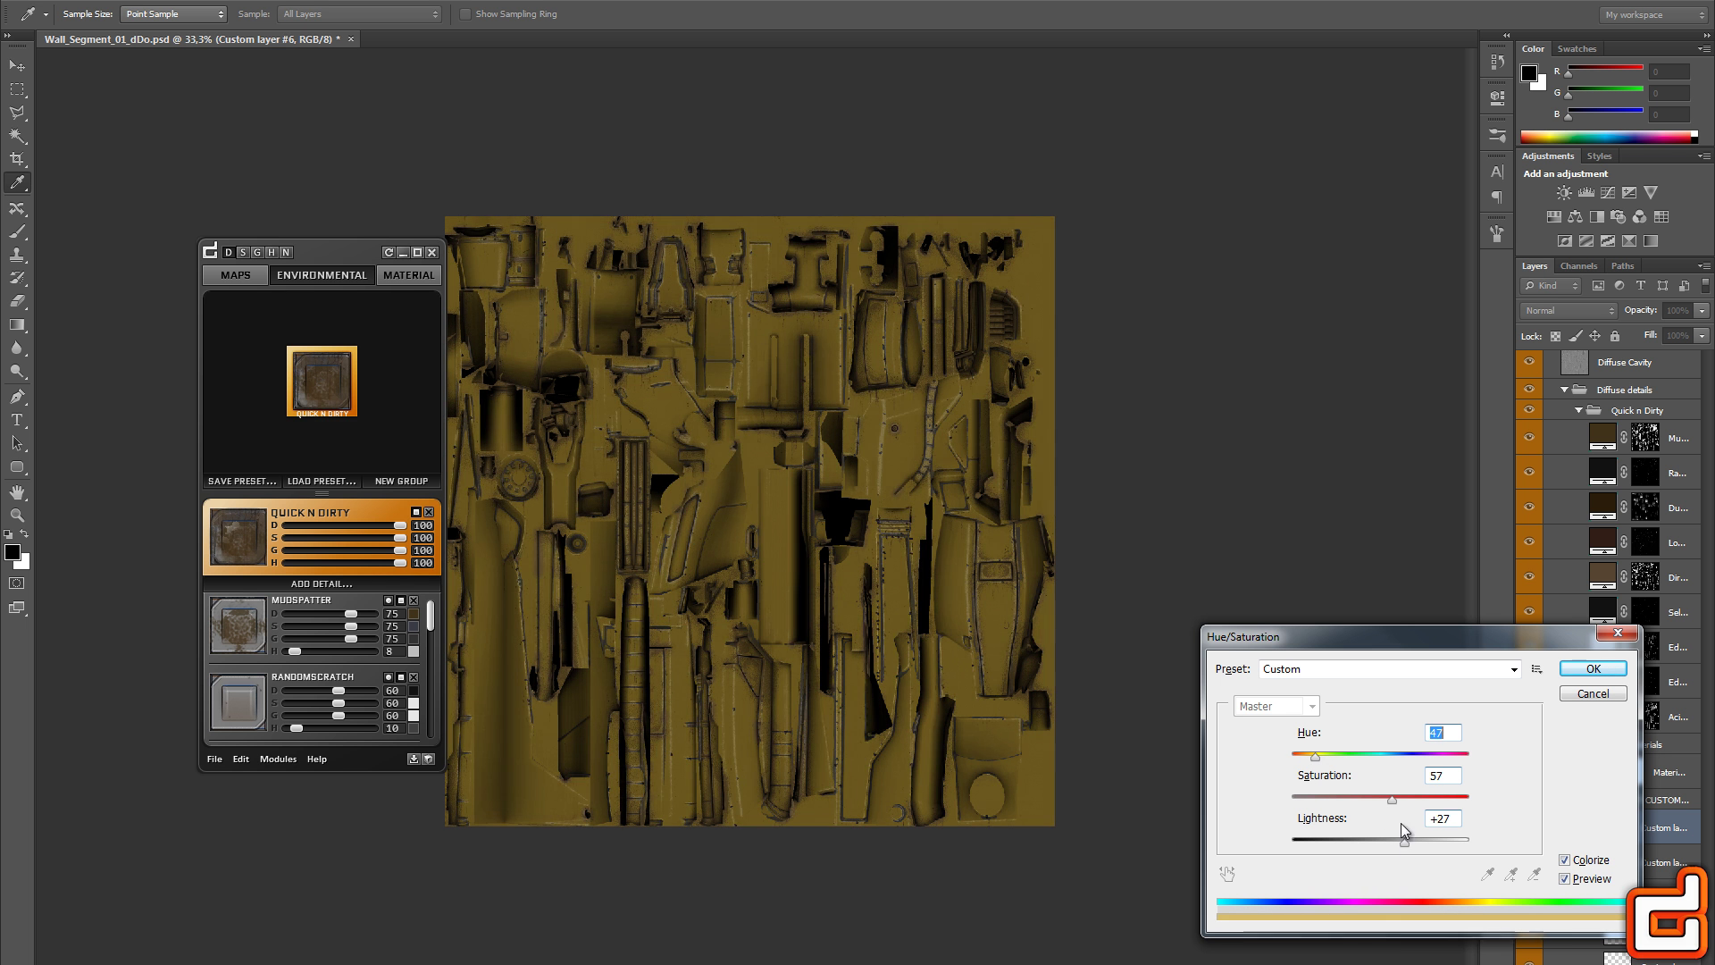
left_click(1409, 841)
left_click(1428, 798)
left_click(1312, 757)
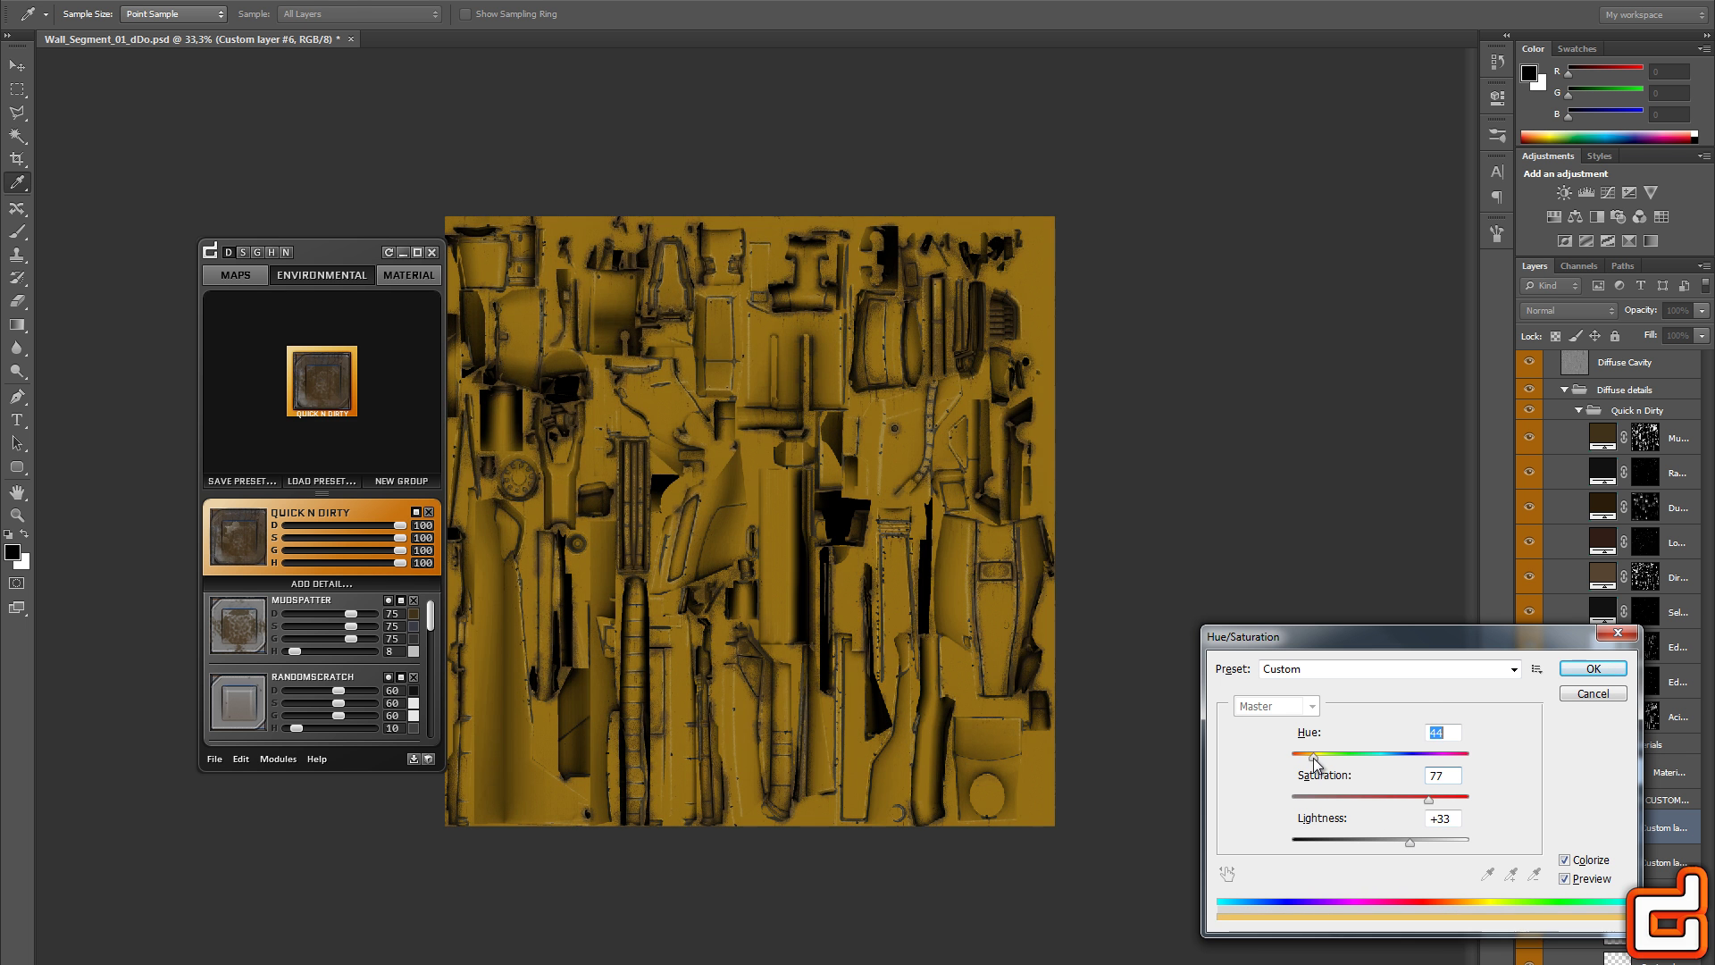
key("Return")
Cut freely outlined panel areas, including the small framed plate, out of the yellow Custom layer #6 with the Polygonal Lasso
key("z")
left_click(848, 531)
scroll(1654, 708, "down", 3)
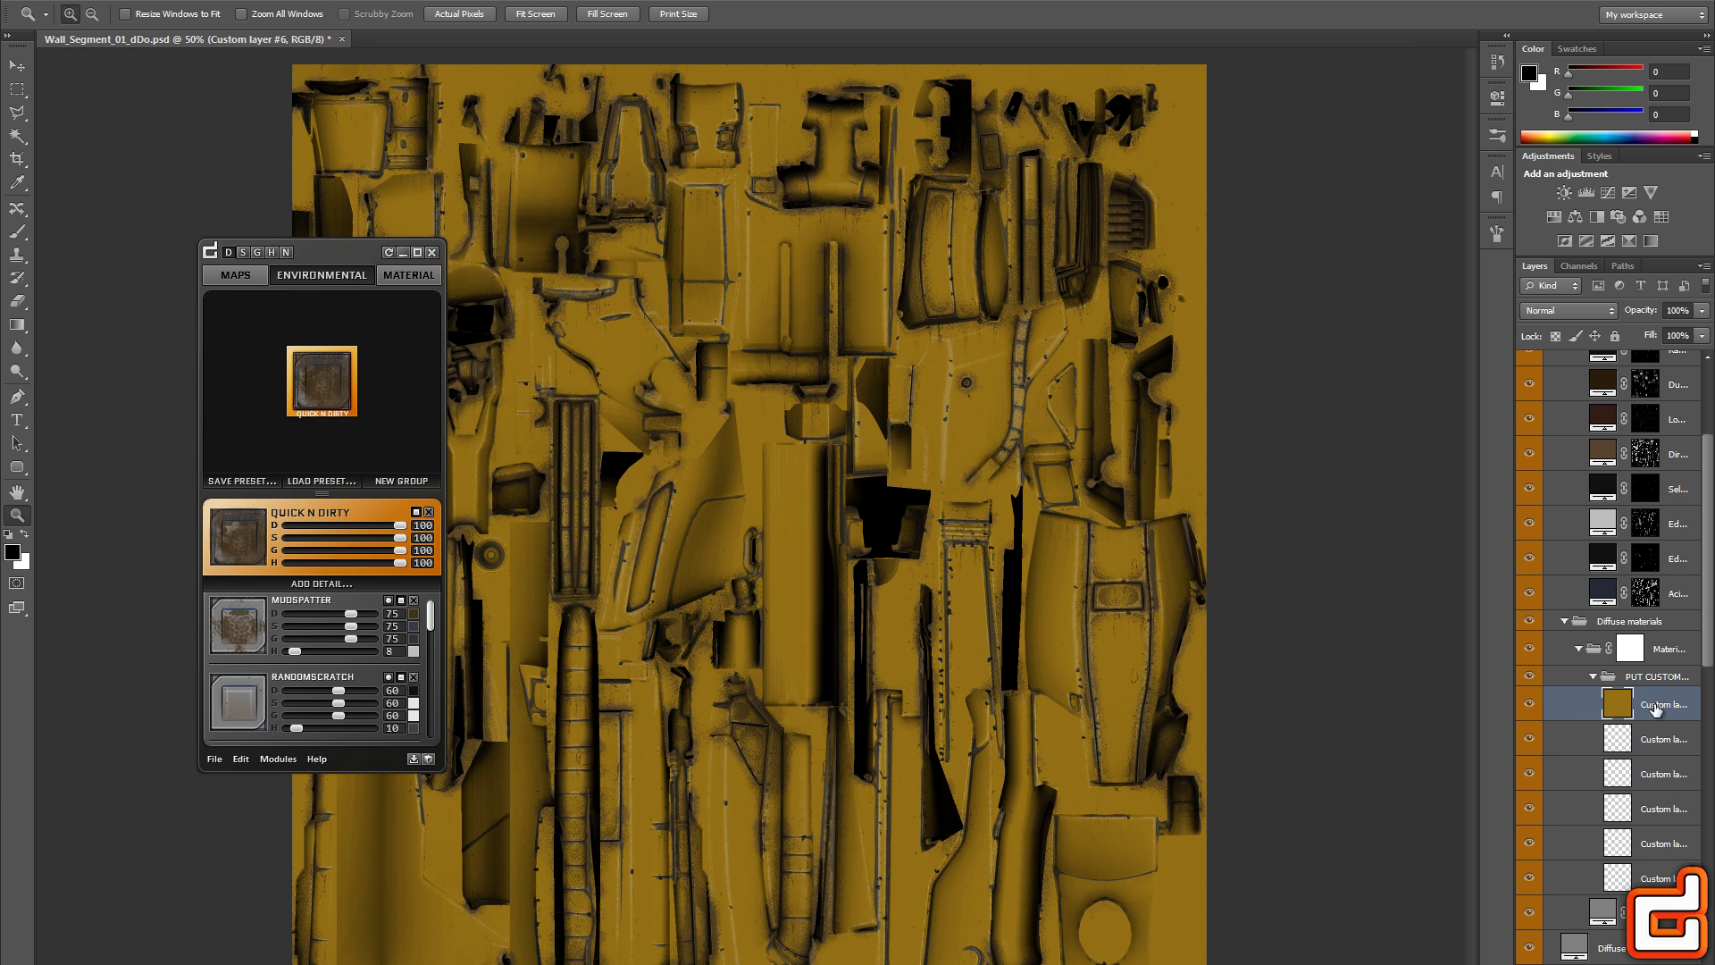
double_click(1657, 739)
left_click(17, 113)
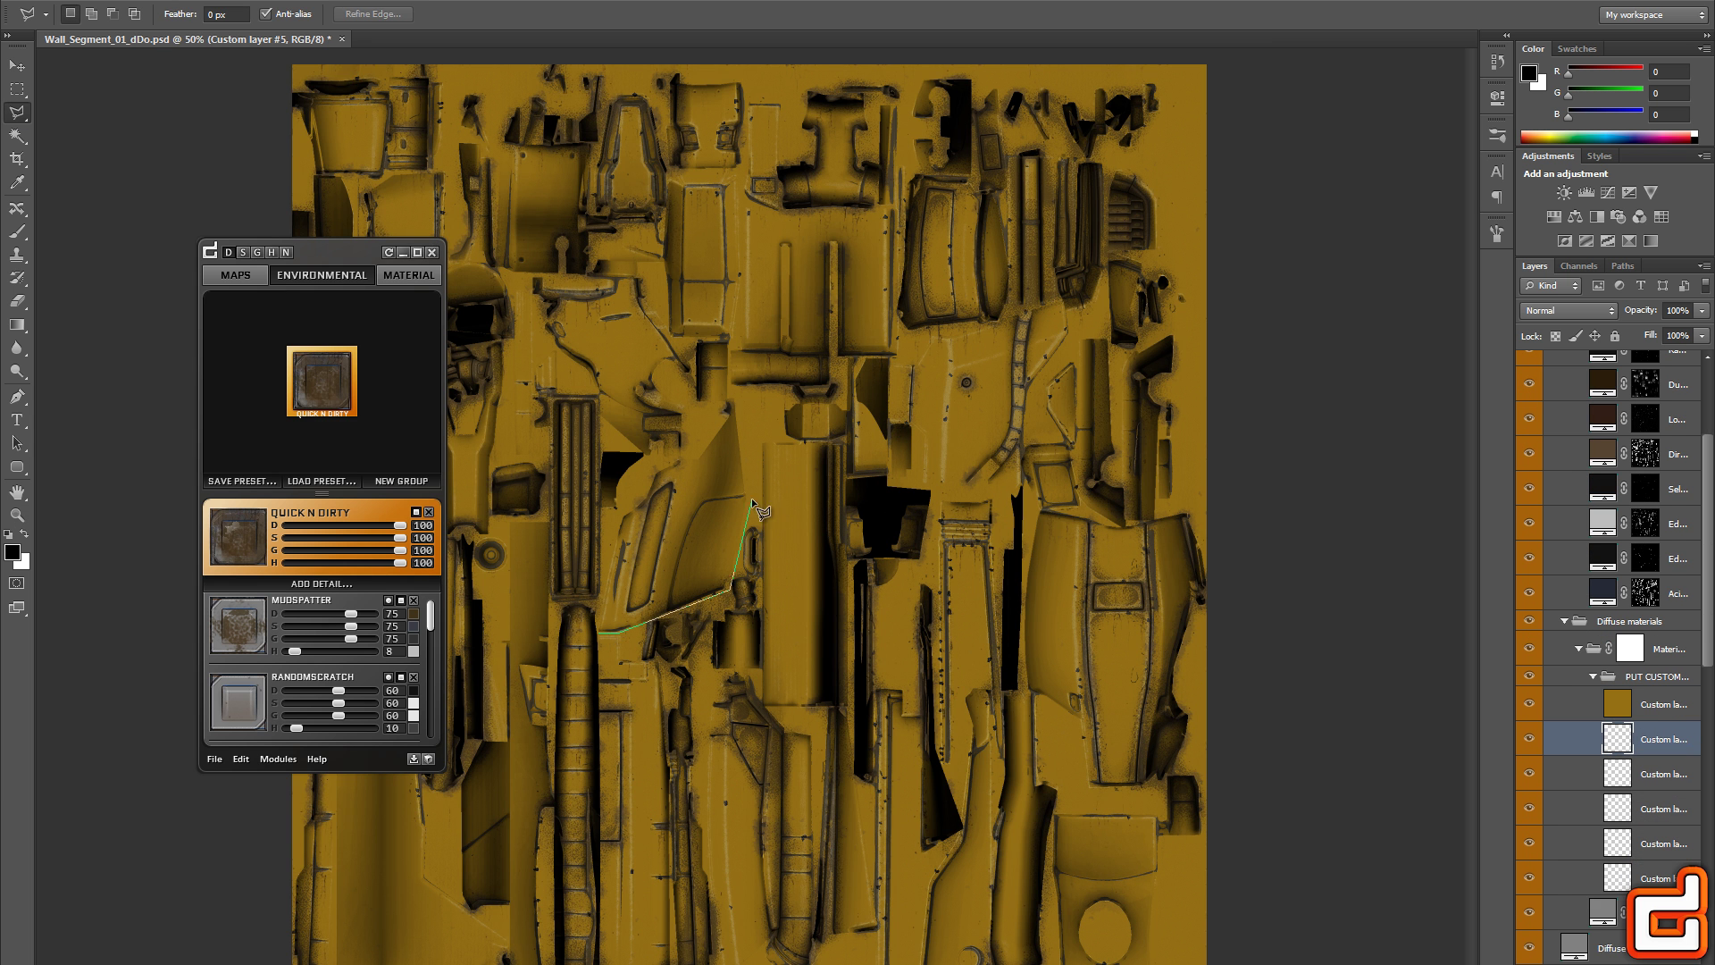
double_click(592, 665)
key("alt+bracketright")
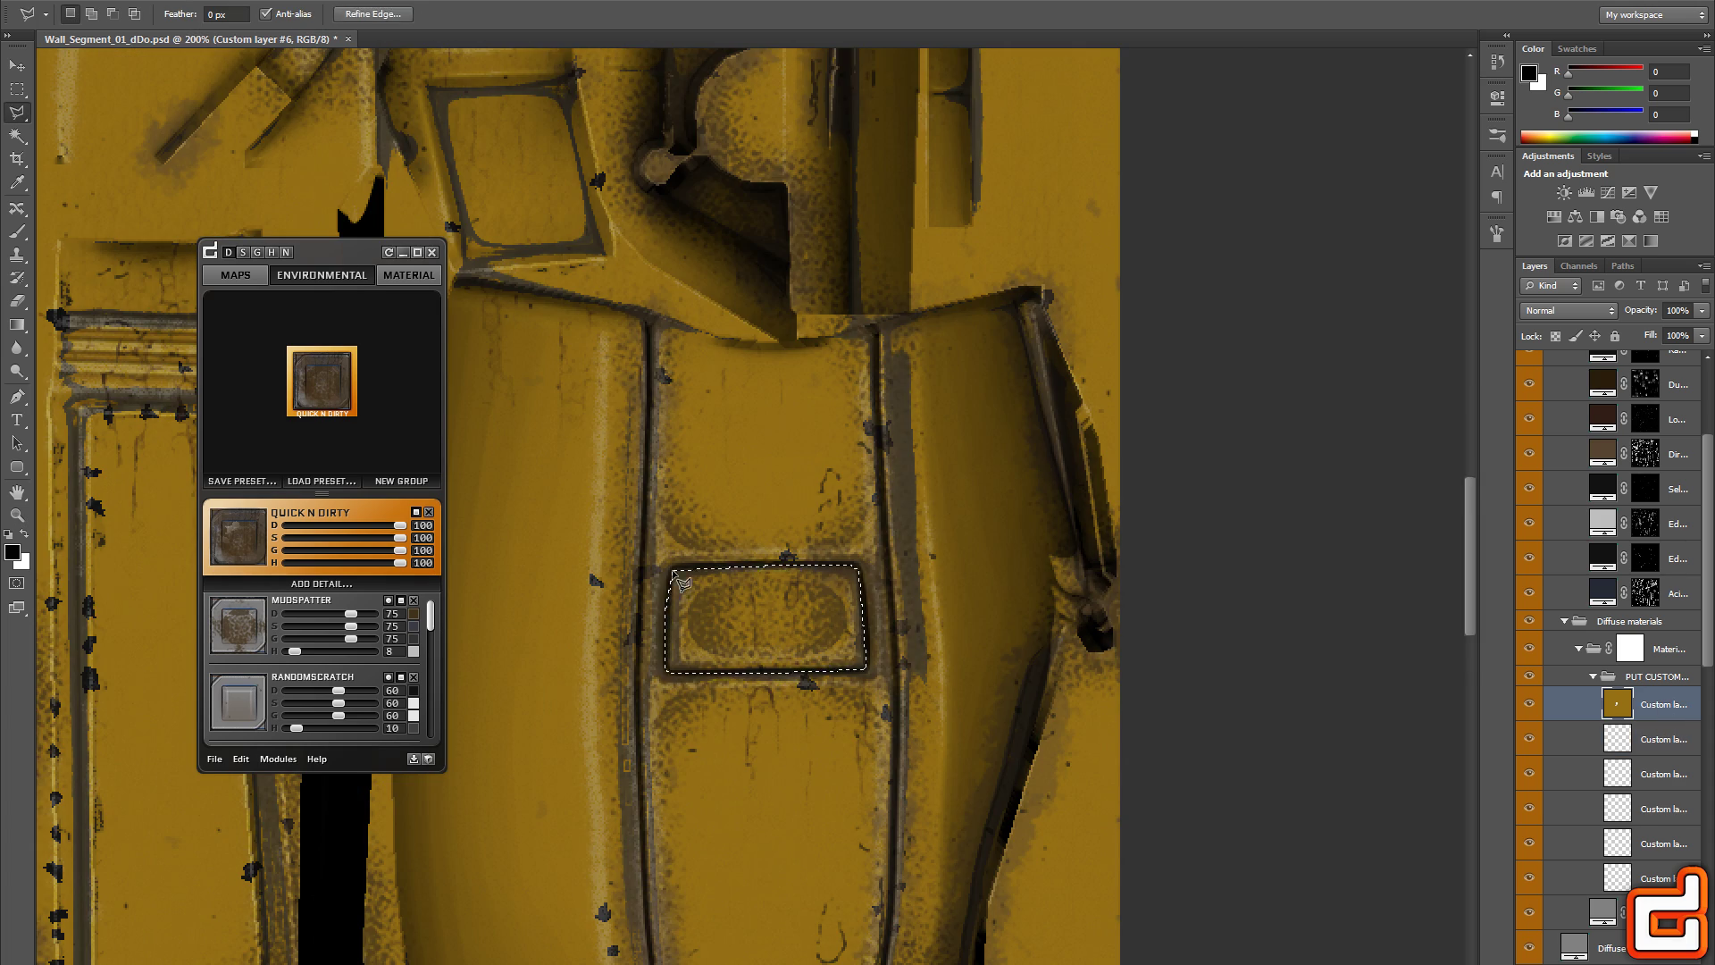
key("Delete")
key("ctrl+d")
Clear one outlined area and two tall rectangular strips of yellow from Custom layer #6
key("h")
left_click_drag(673, 571, 804, 652)
key("h")
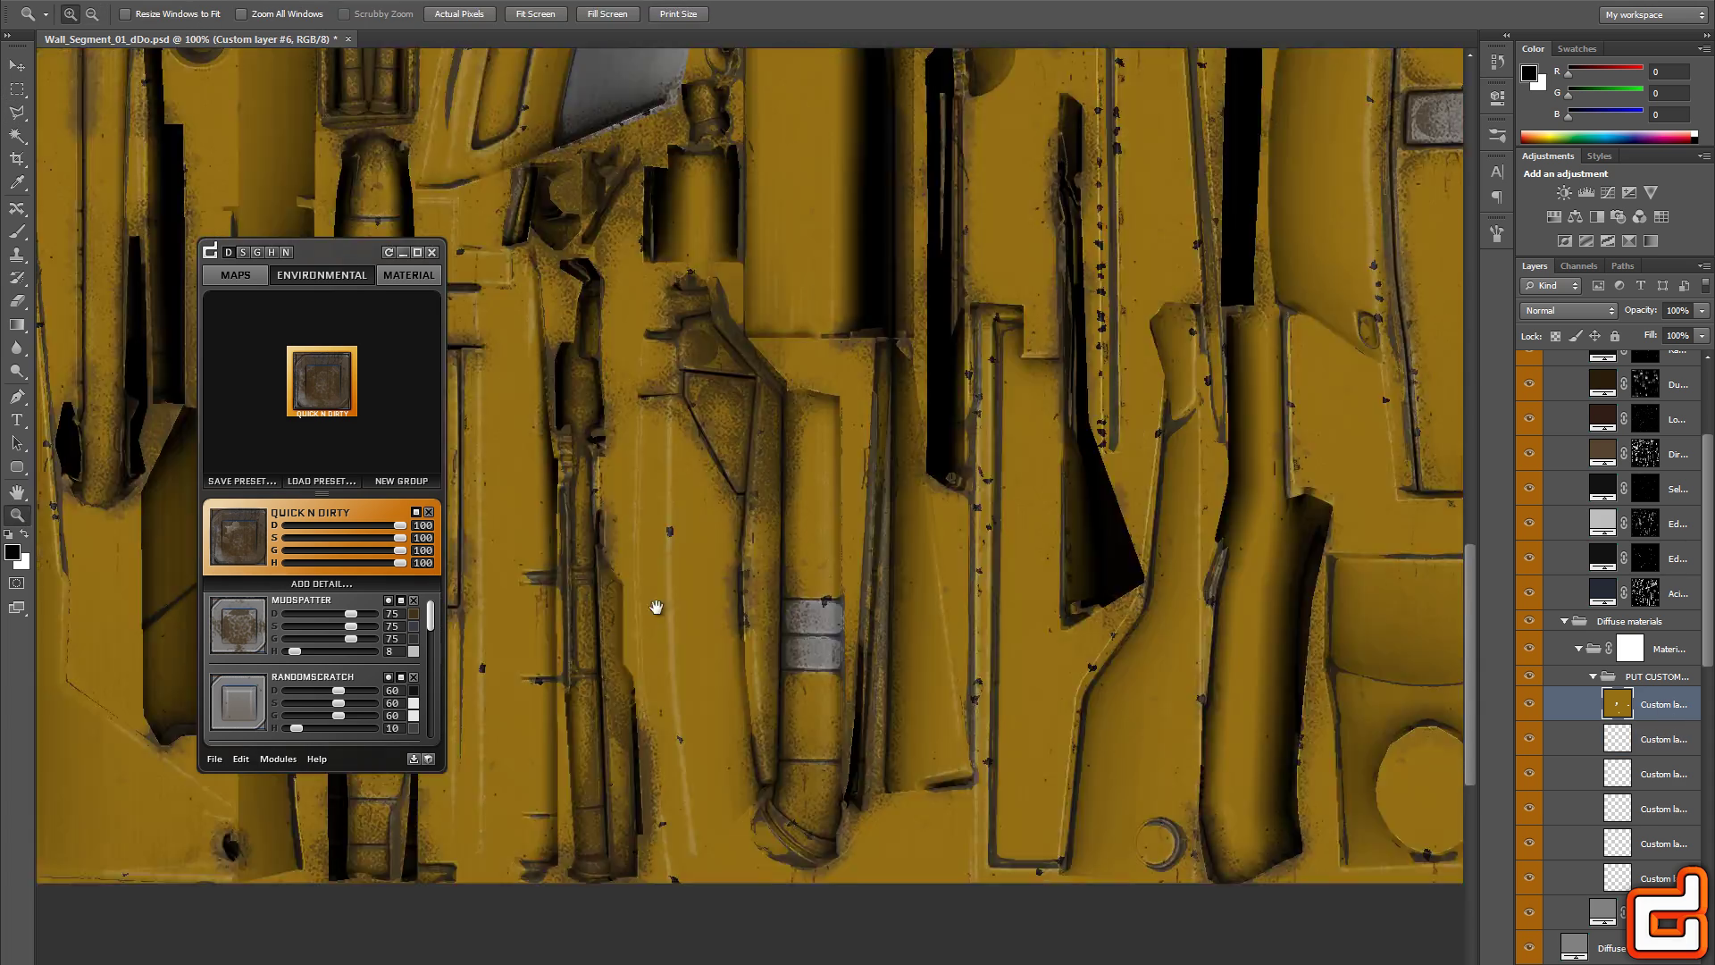
left_click_drag(655, 604, 908, 641)
left_click(794, 492)
left_click(953, 862)
left_click(1009, 512)
left_click(794, 491)
key("Delete")
left_click_drag(607, 510, 728, 857)
key("Delete")
mouse_move(819, 510)
left_mouse_down()
mouse_move(872, 797)
mouse_move(923, 857)
left_mouse_up()
key("Delete")
Review the yellow-painted wall segment in the 3Do preview and close the preview
key("z")
left_click(760, 683, "alt")
left_click(759, 684, "alt")
left_click(759, 683, "alt")
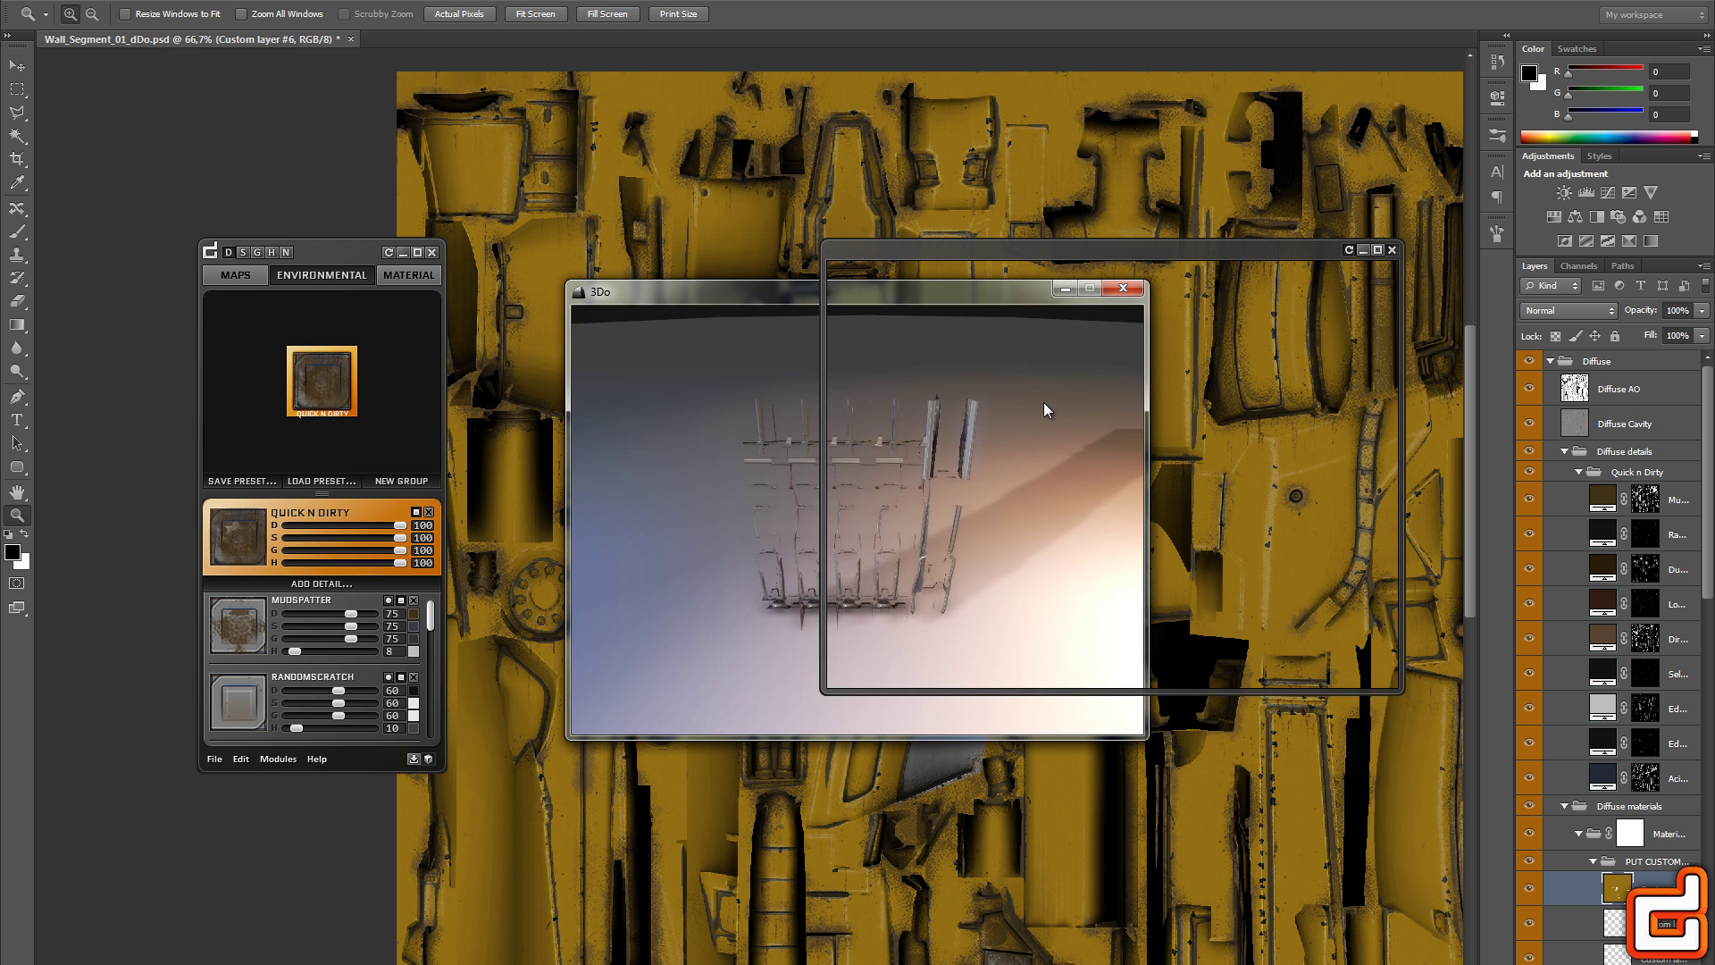
left_click_drag(1027, 454, 1327, 264)
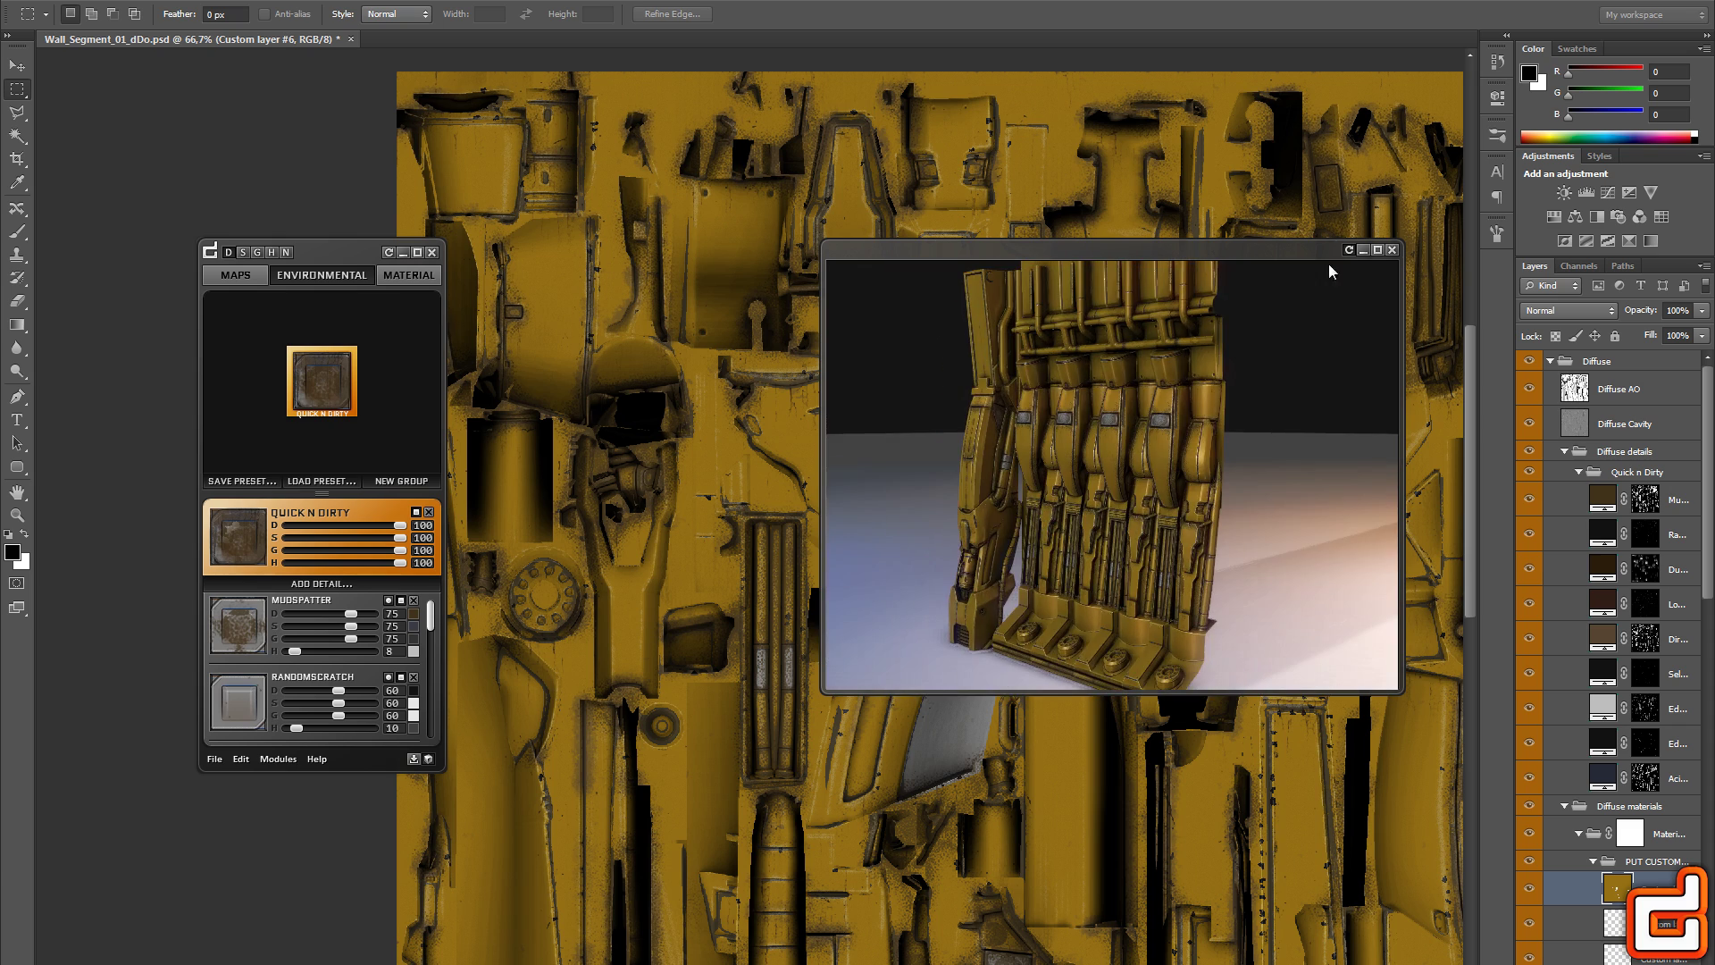
left_click(1391, 251)
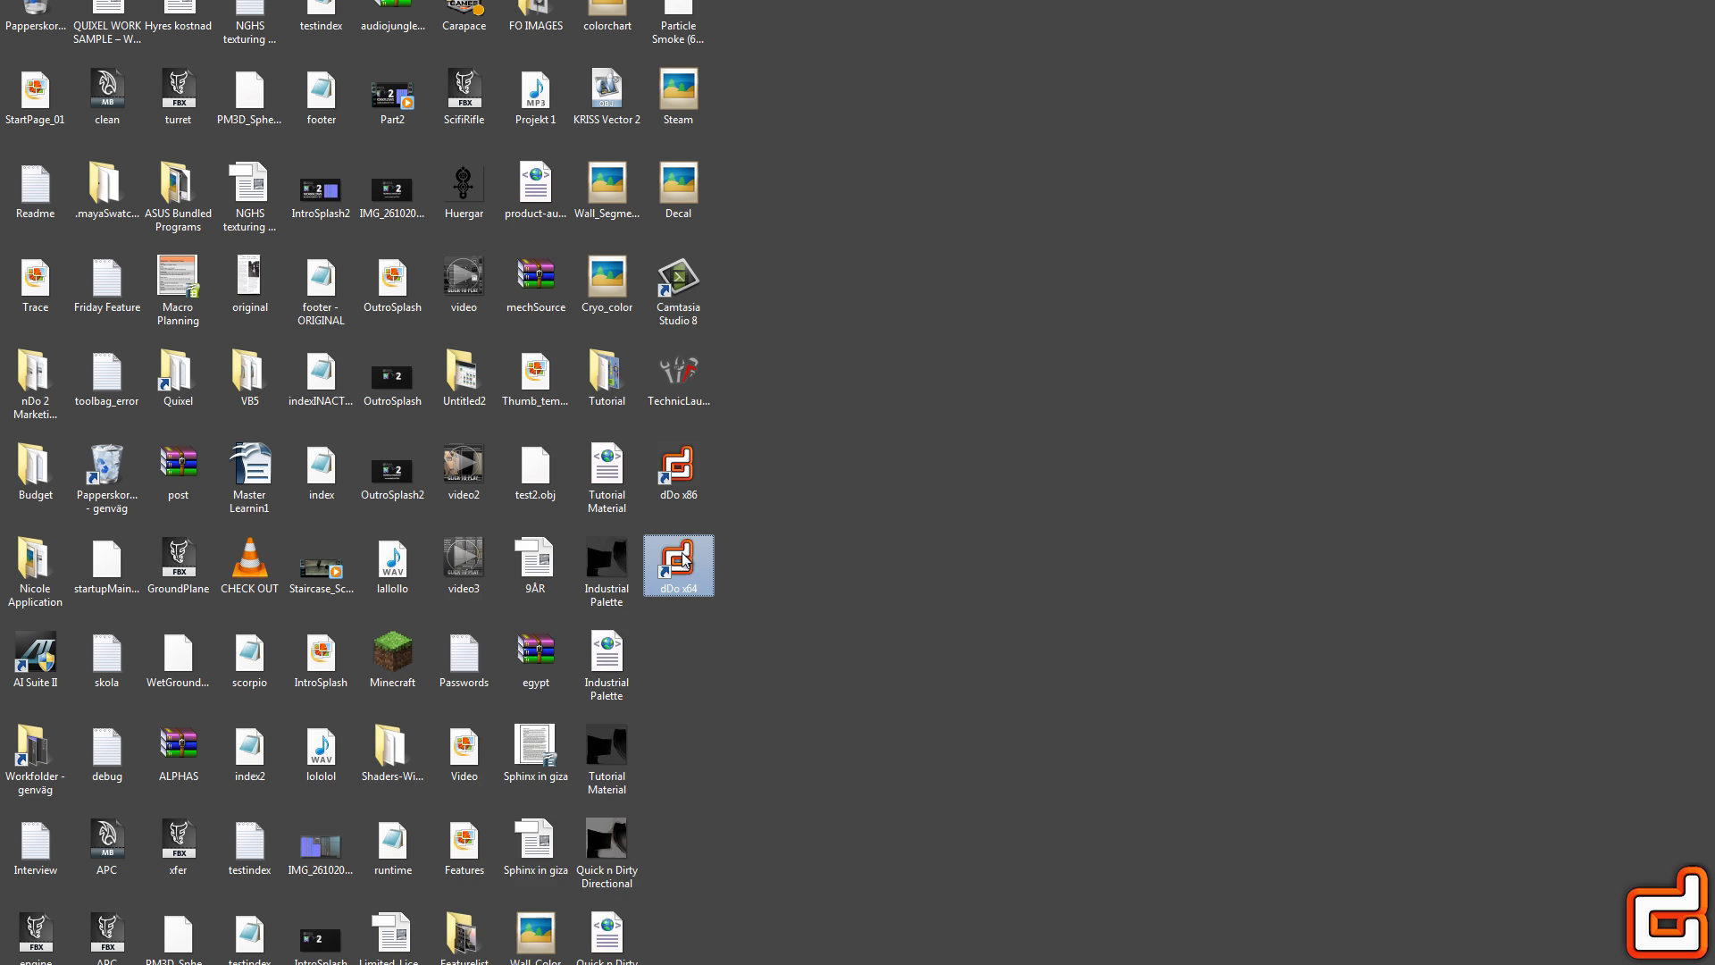
Open the dDo x64 shortcut's file location and go to the dDo folder under ProgramData\Quixel
right_click(684, 560)
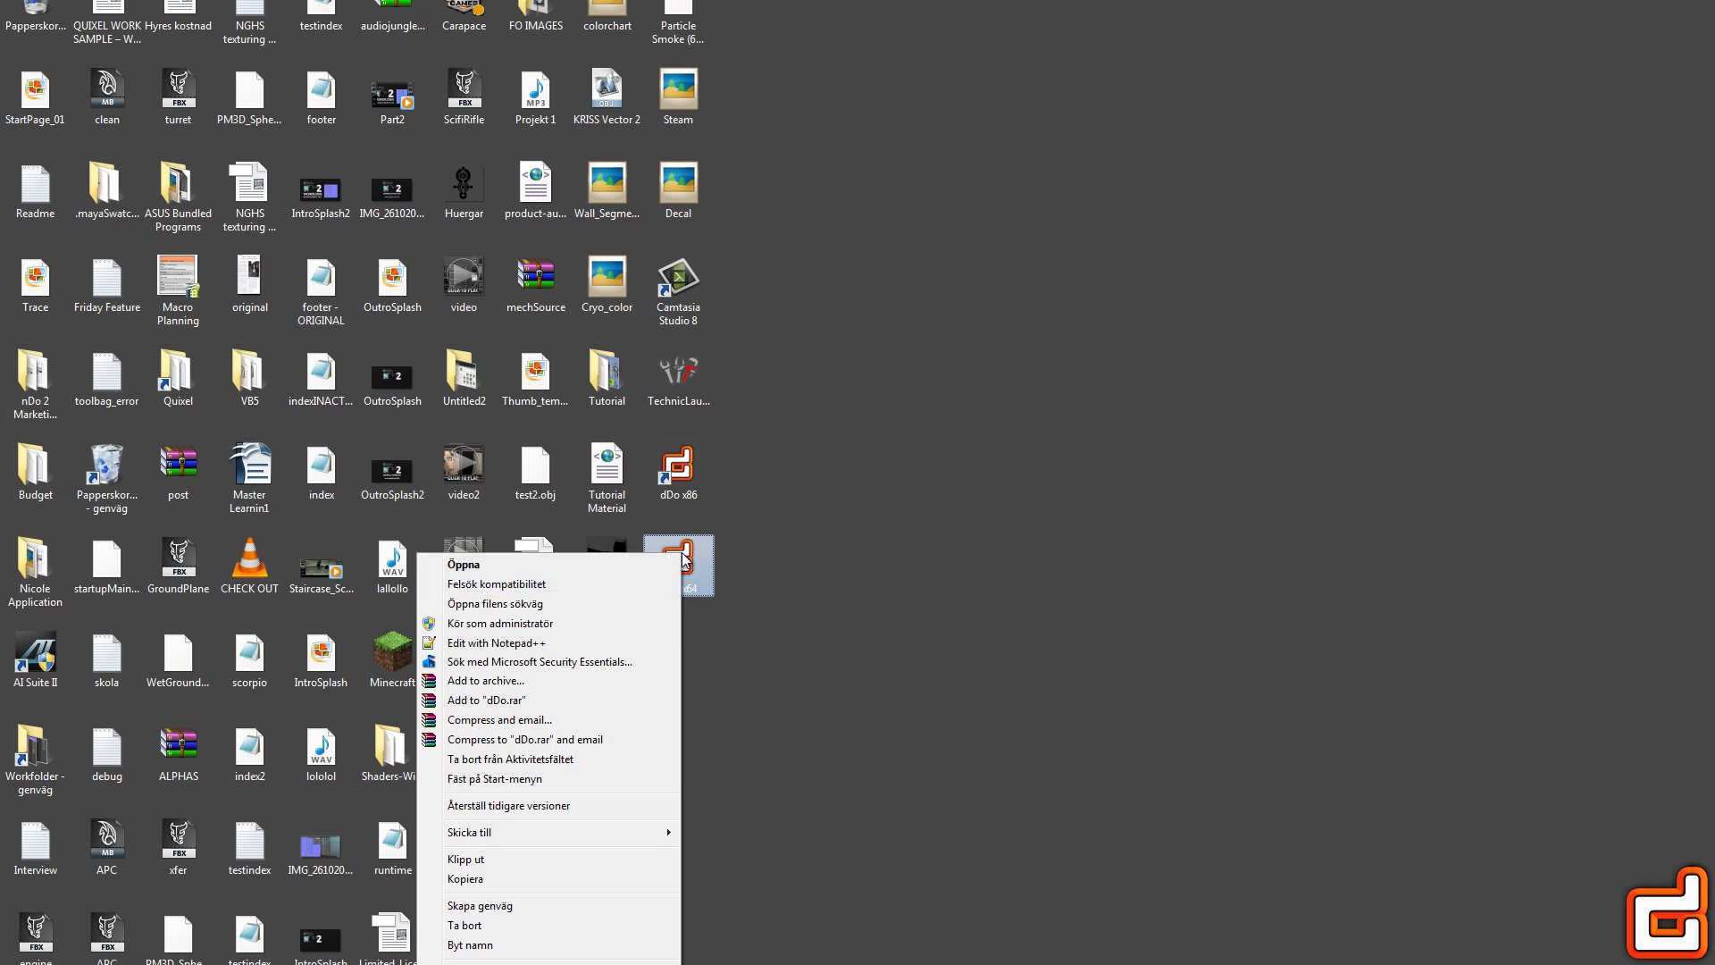
left_click(527, 603)
left_click(937, 30)
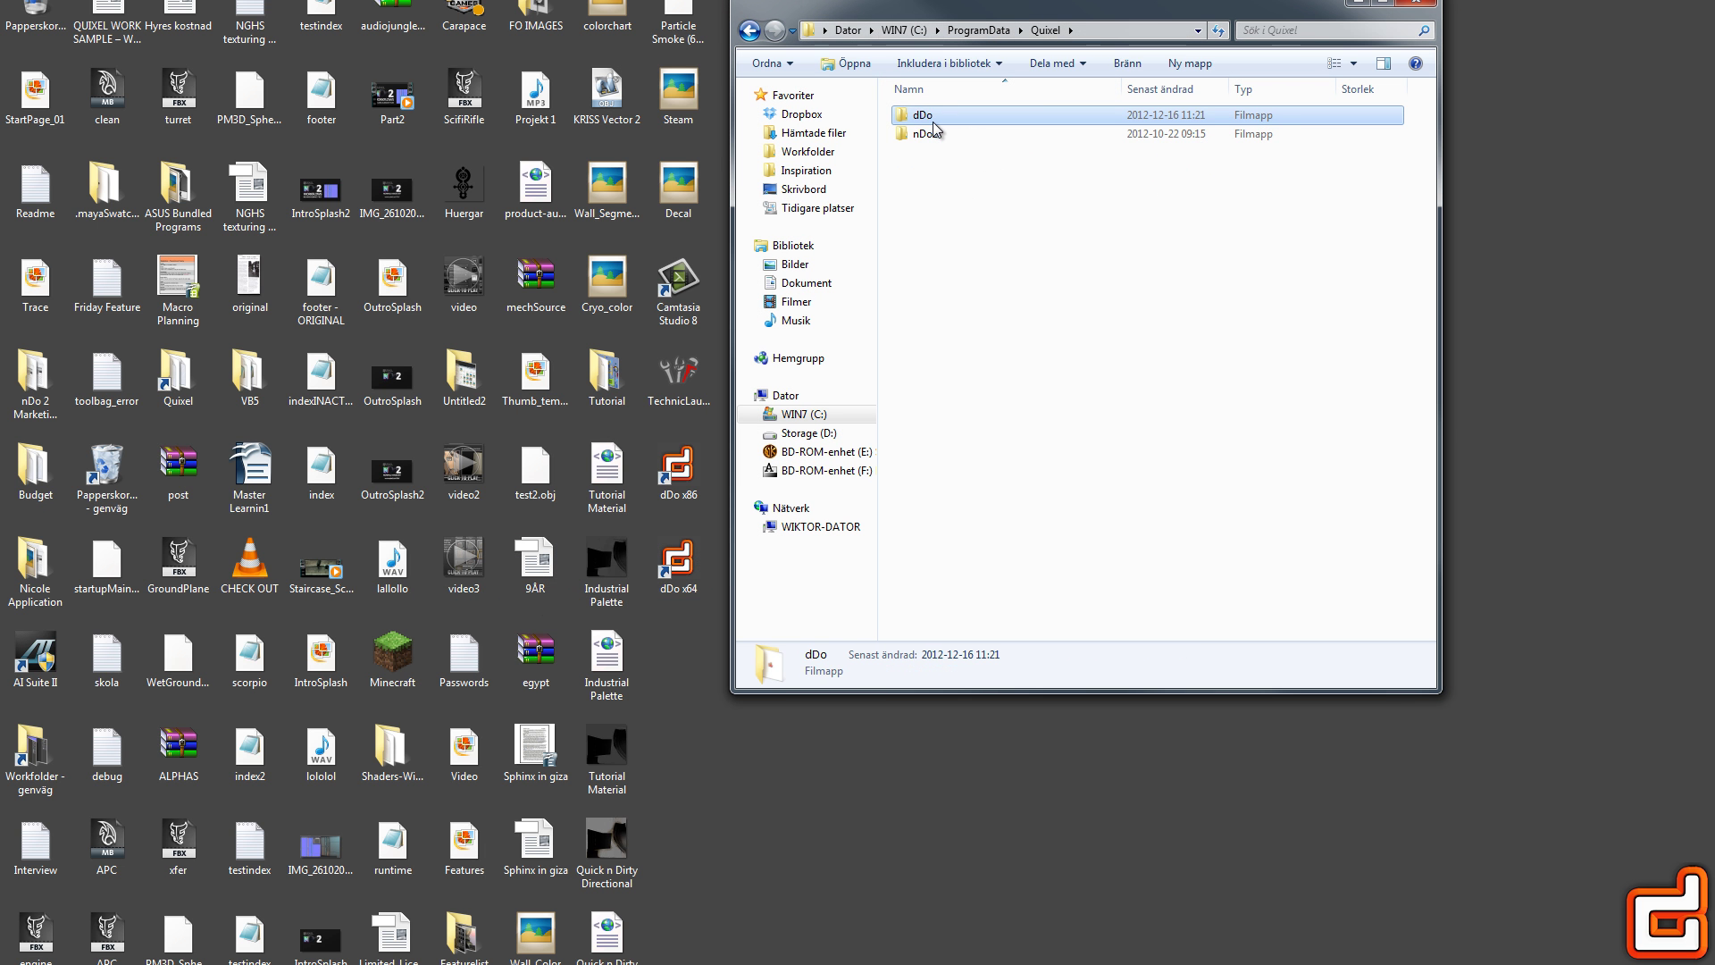
double_click(933, 134)
left_click_drag(922, 152, 281, 758)
Switch to Maya and examine the dDo material spheres around the wall segment and their swatches in the Hypershade
scroll(631, 467, "down", 10)
left_click_drag(632, 467, 768, 516)
left_click(574, 586)
key("r")
left_click_drag(1054, 512, 804, 571)
scroll(857, 549, "up", 3)
key("e")
left_click(566, 371)
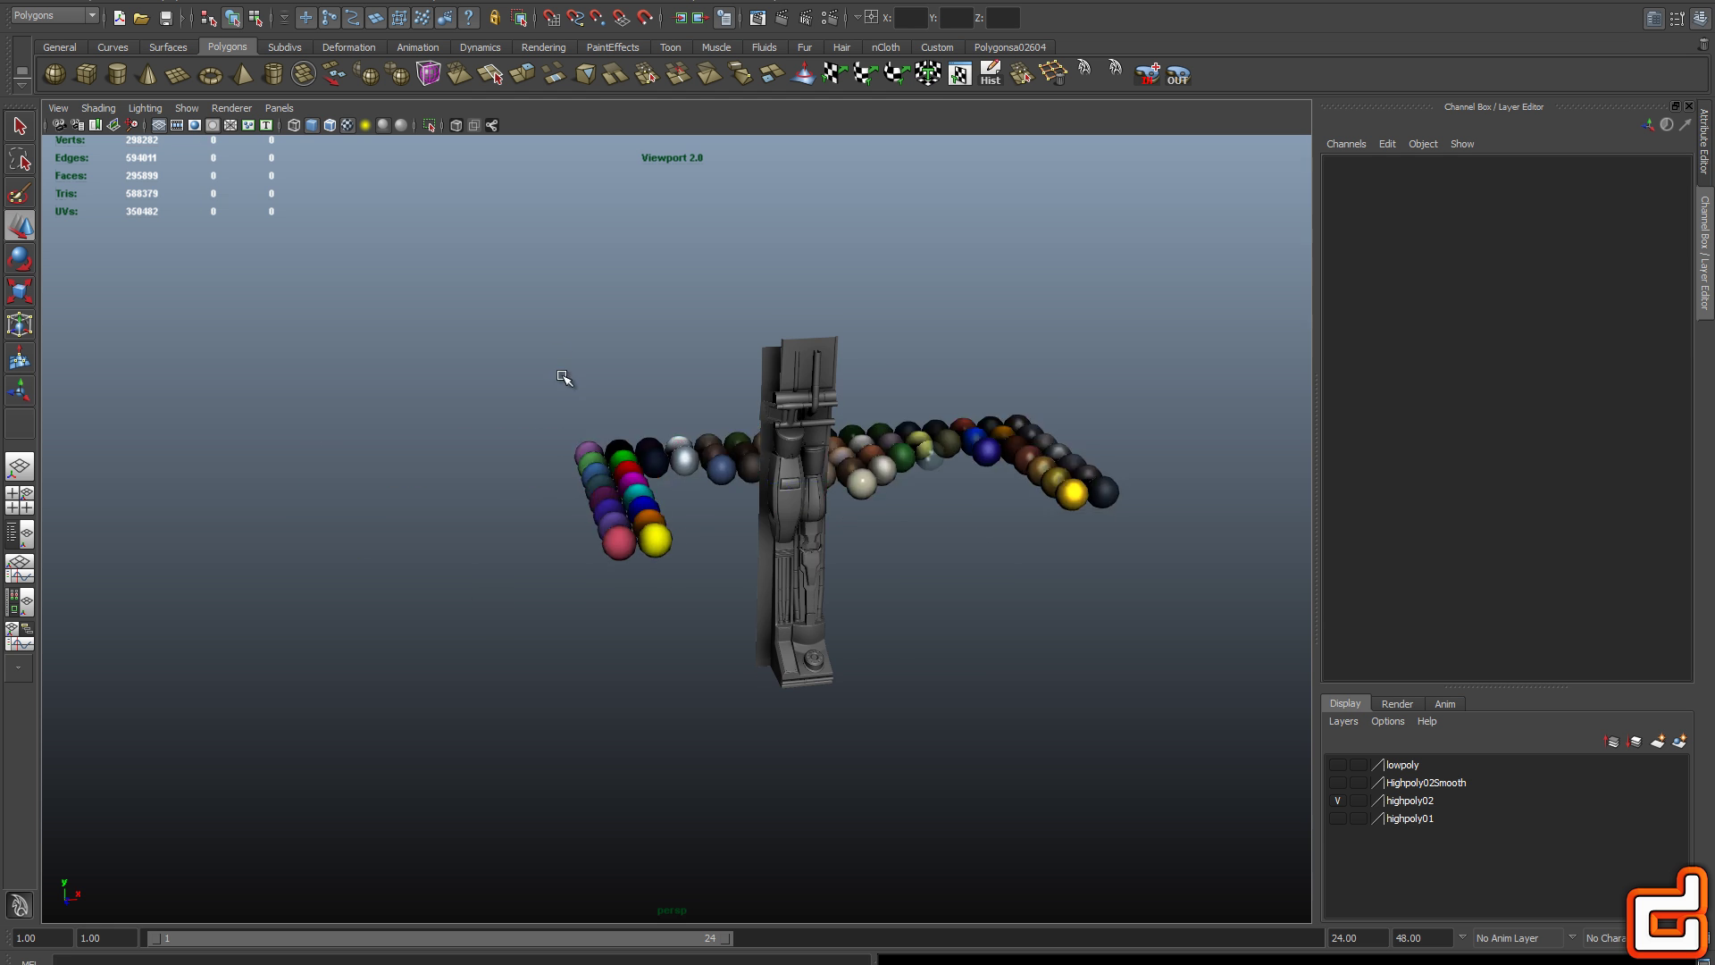
scroll(566, 372, "up", 5)
left_click(20, 600)
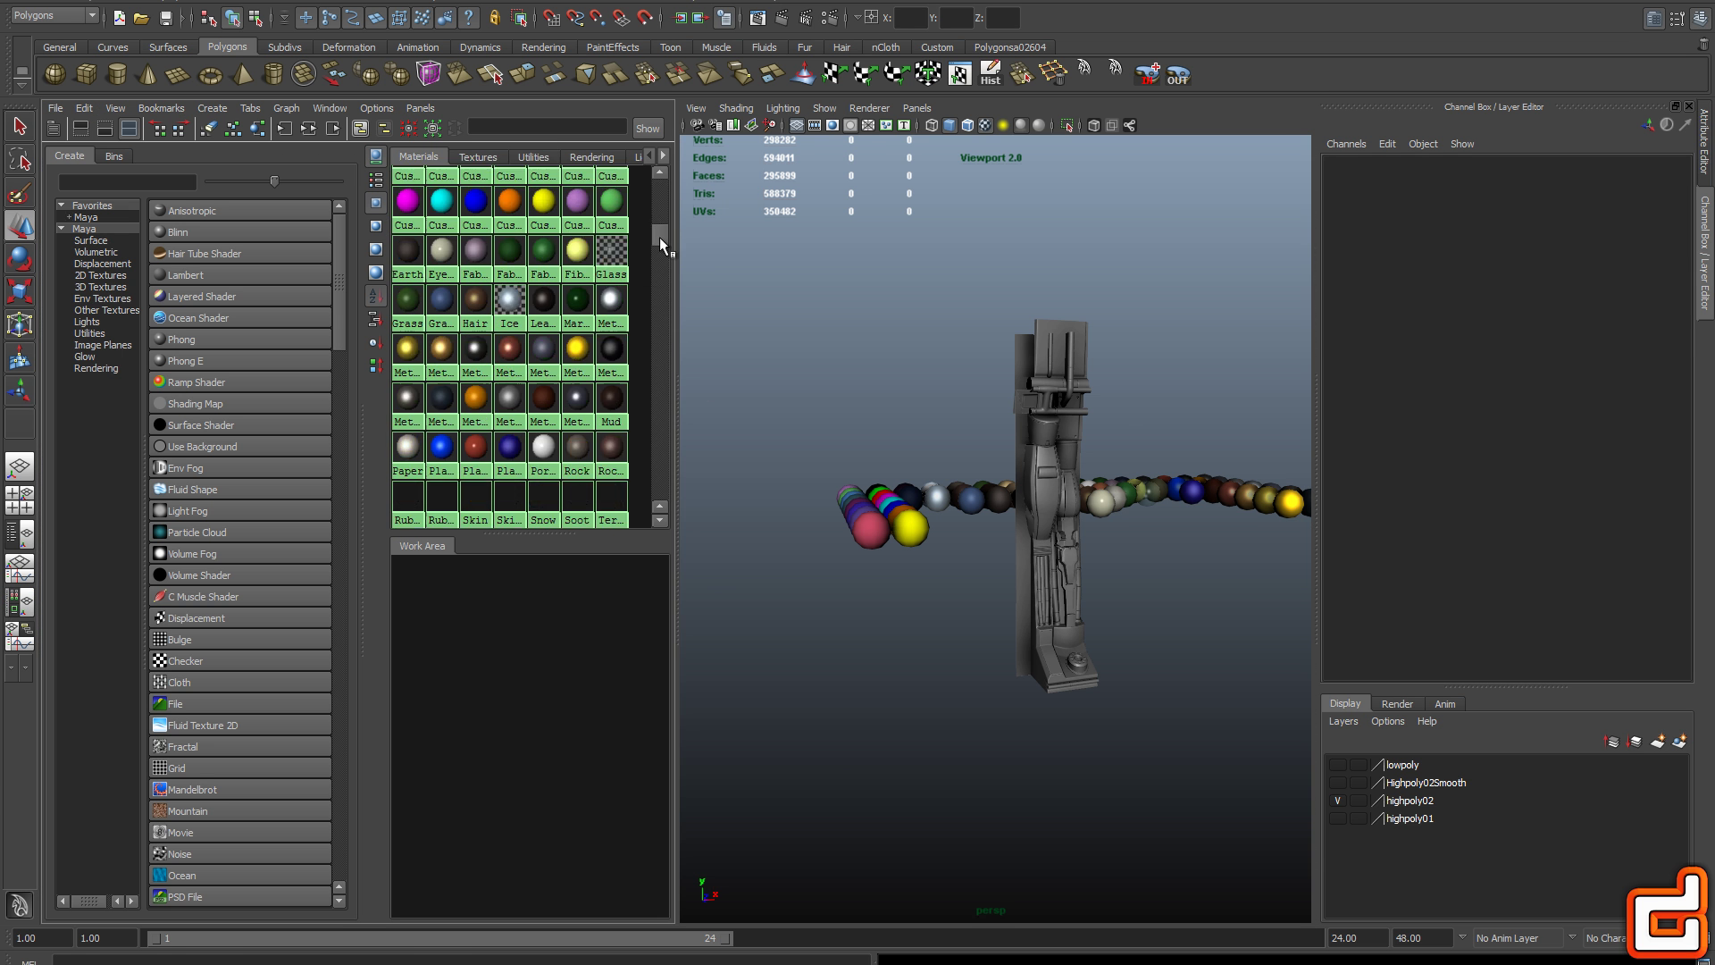
key("space")
left_click_drag(834, 632, 1217, 724)
scroll(739, 566, "up", 3)
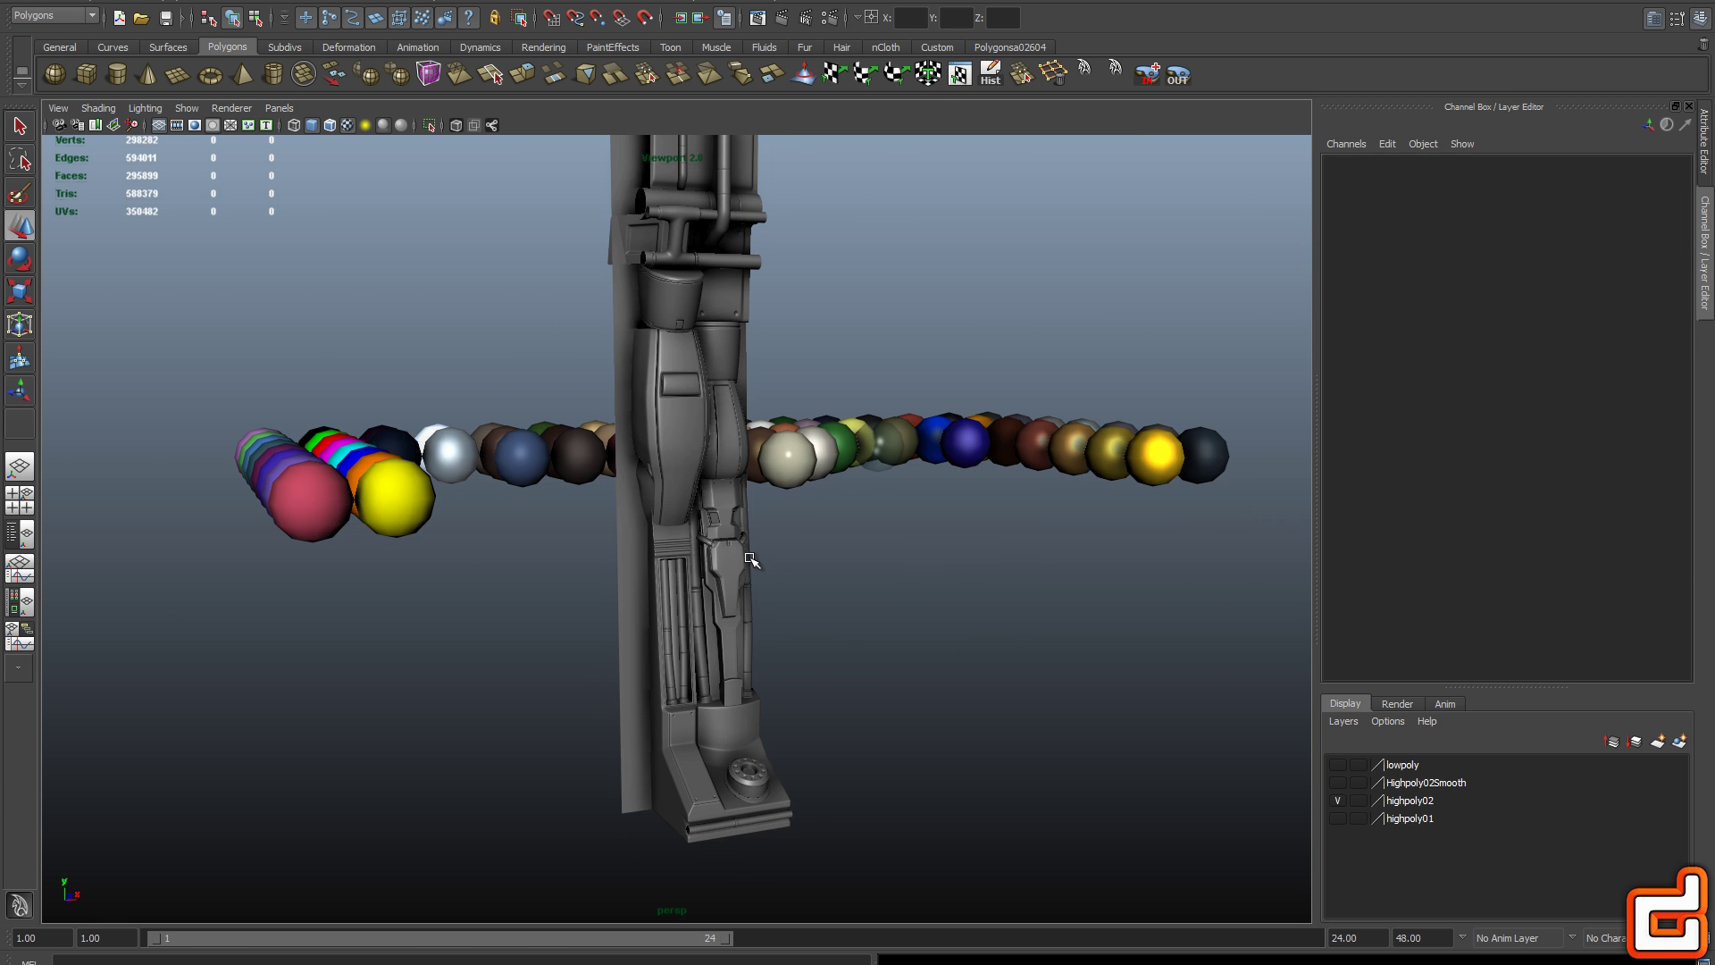
Select the high-poly wall segment parts and assign the orange Metal_Painted material to them
left_click(739, 567)
left_click_drag(738, 567, 967, 620)
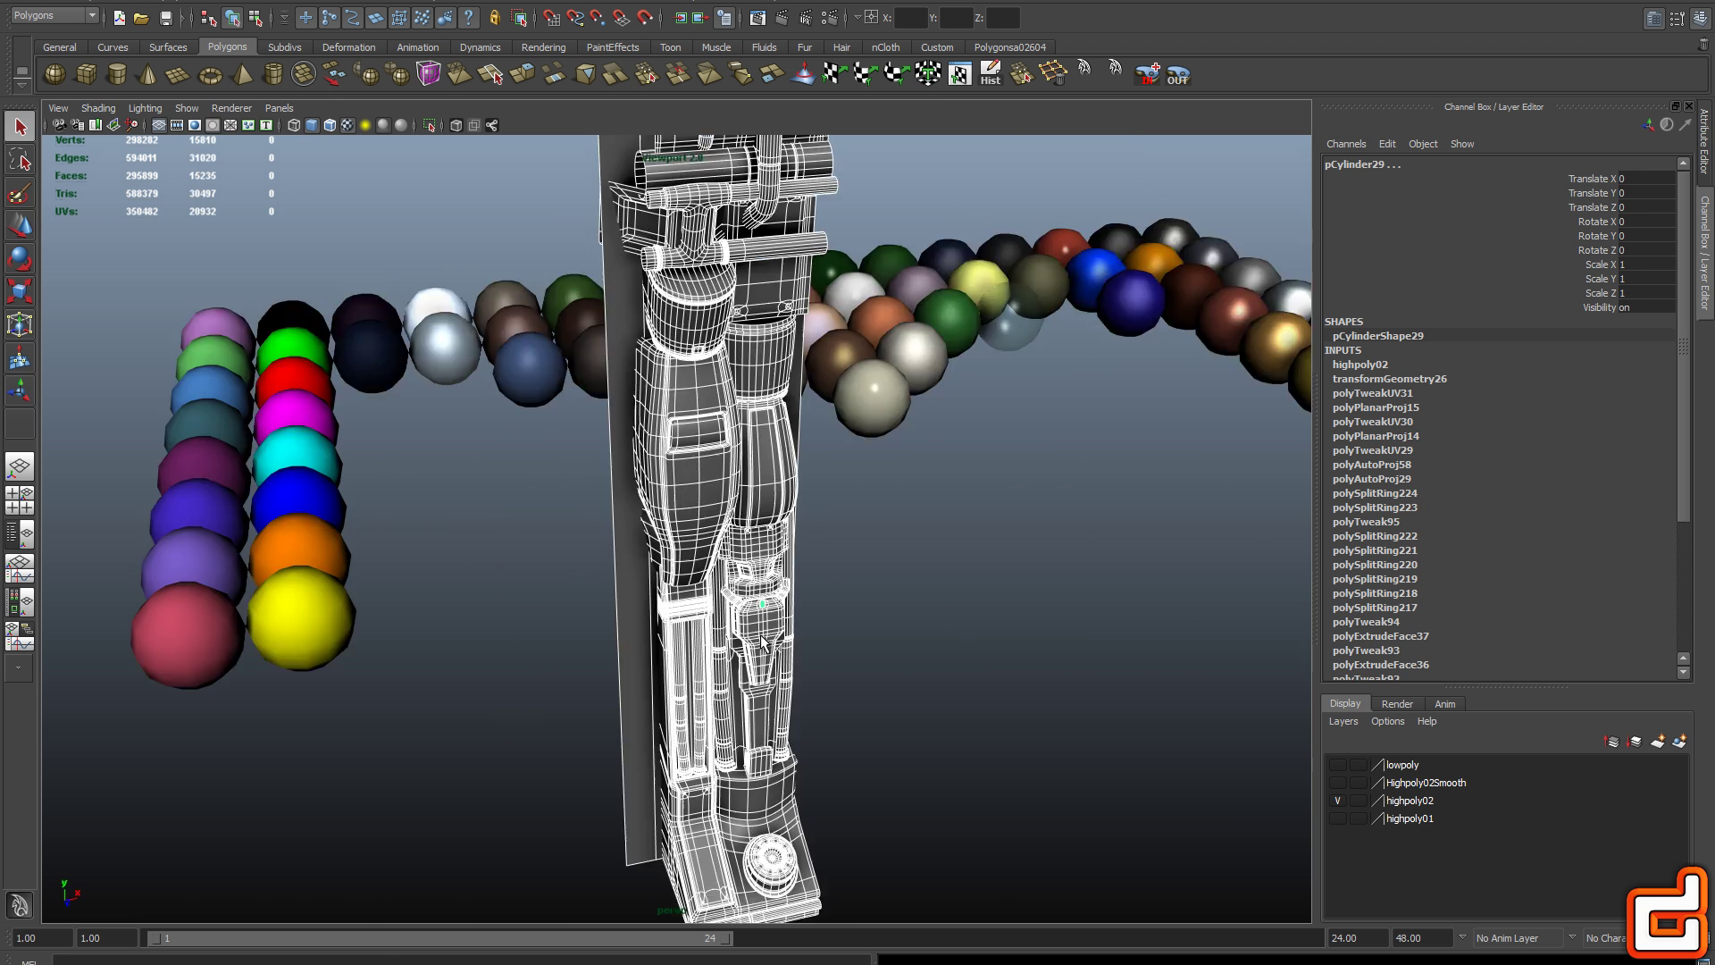
left_click(20, 600)
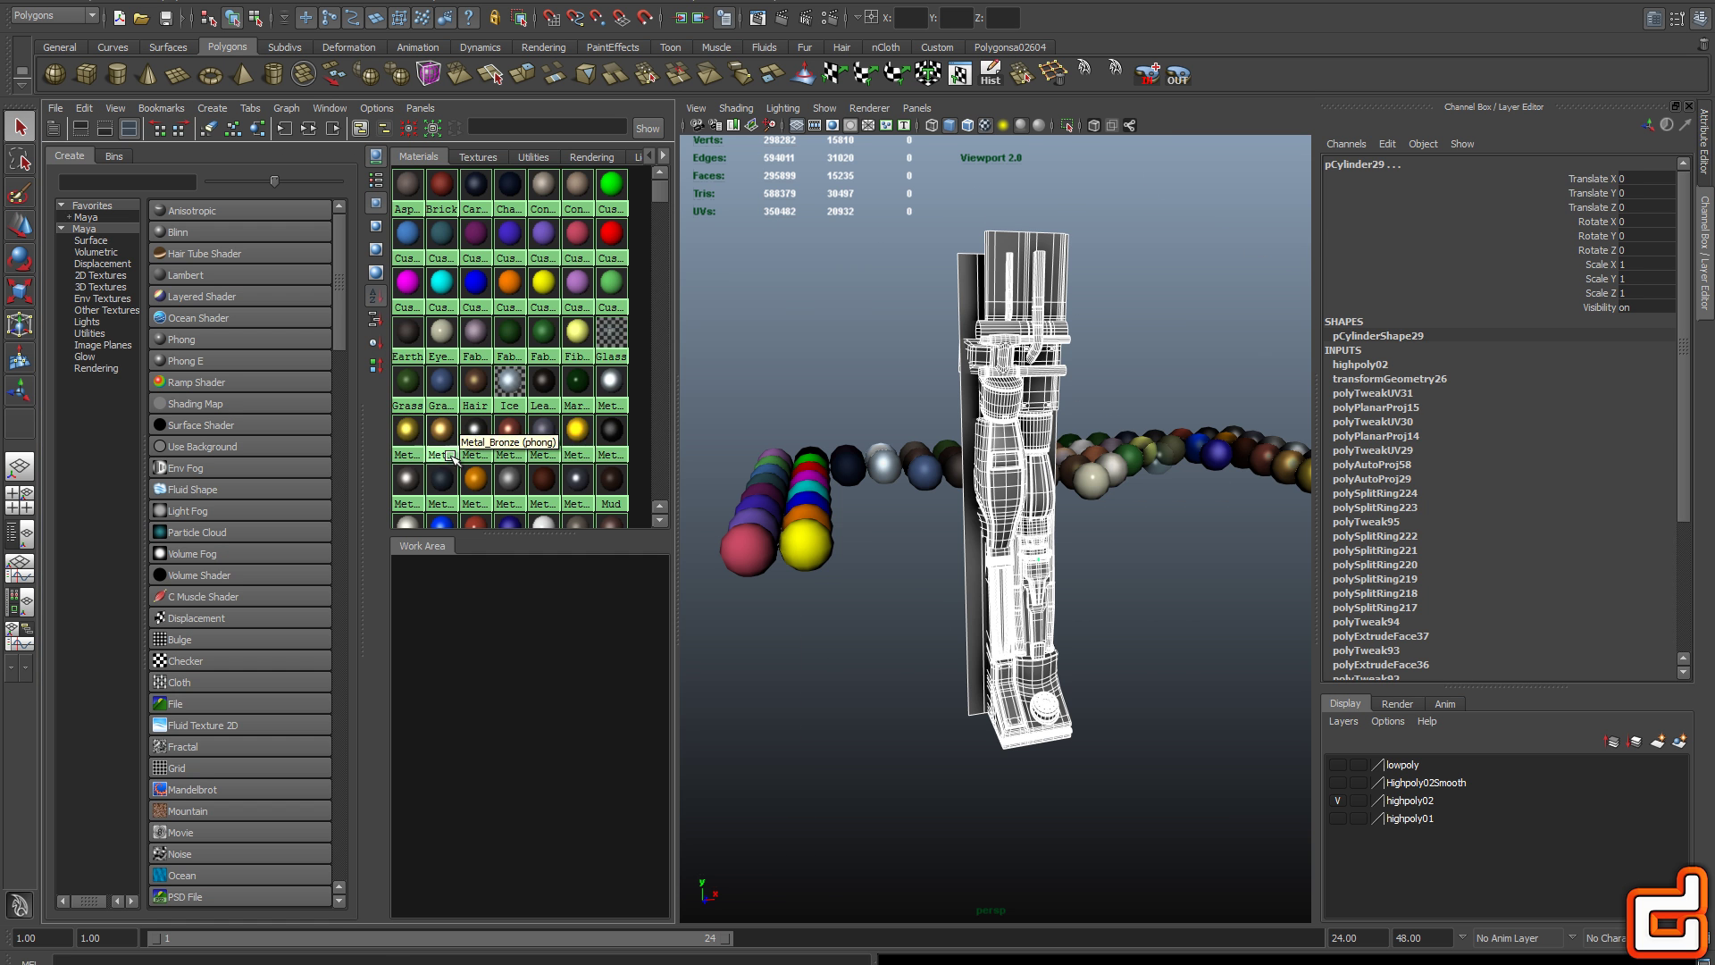
scroll(462, 428, "down", 1)
right_click(475, 451)
left_click(473, 529)
key("space")
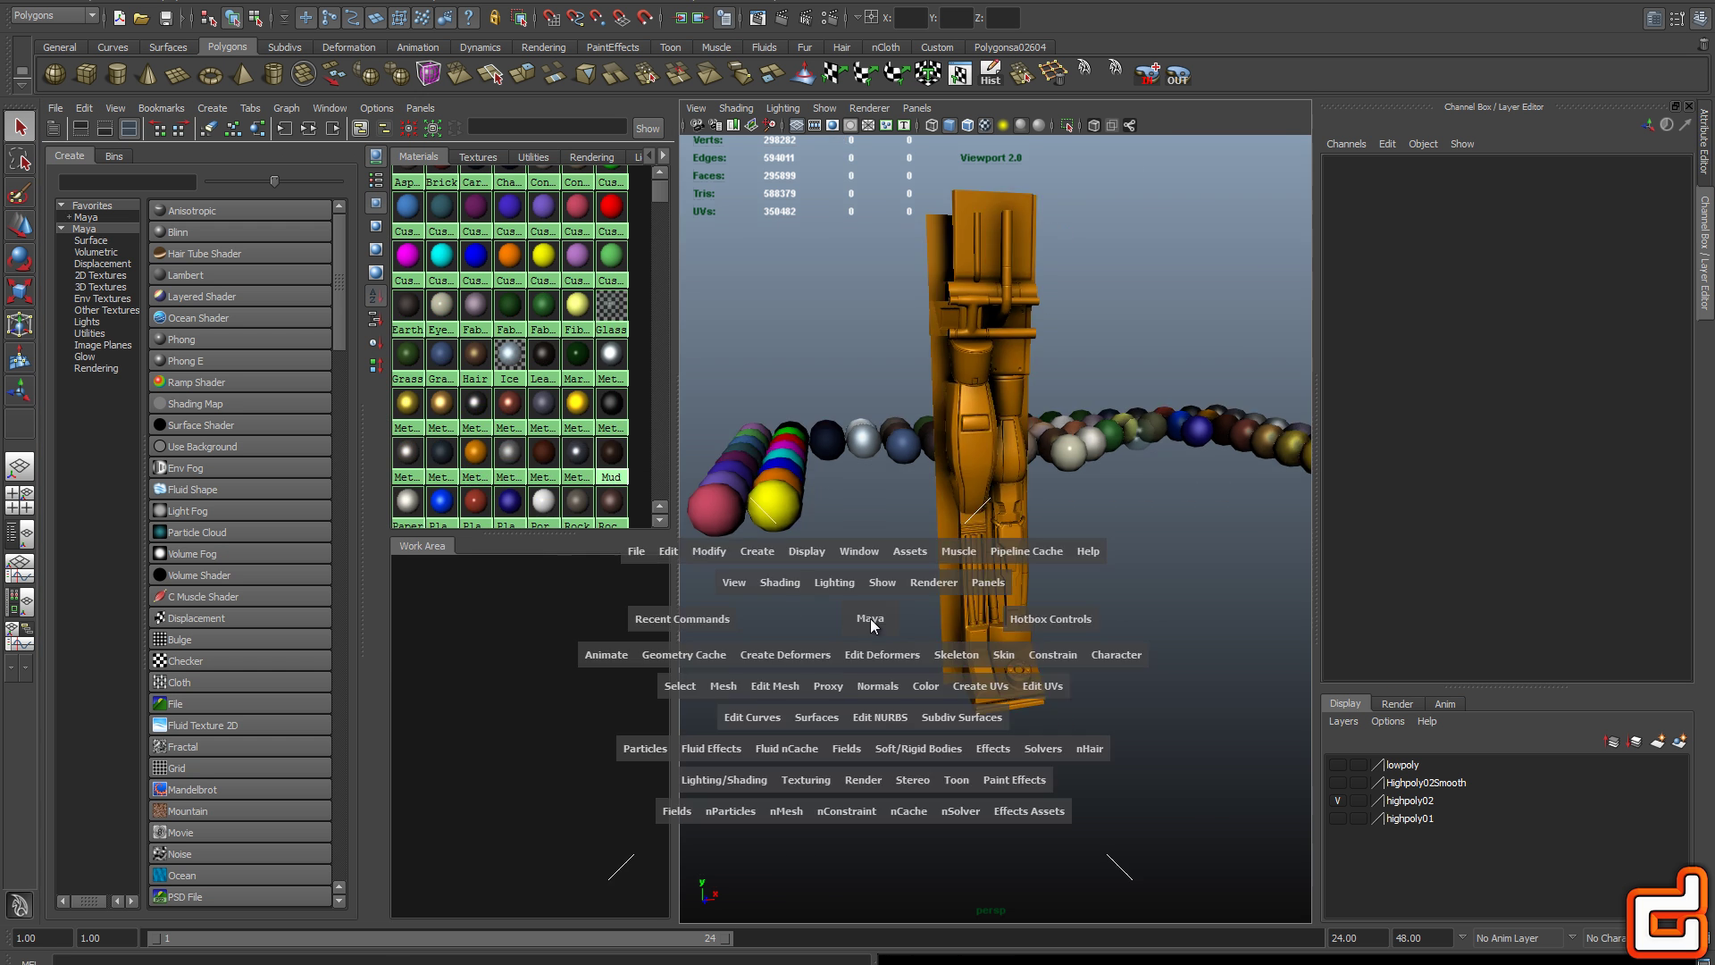
Assign the Custom_11 material to the back panel of the wall segment
left_click(641, 446)
left_click(20, 600)
right_click(441, 232)
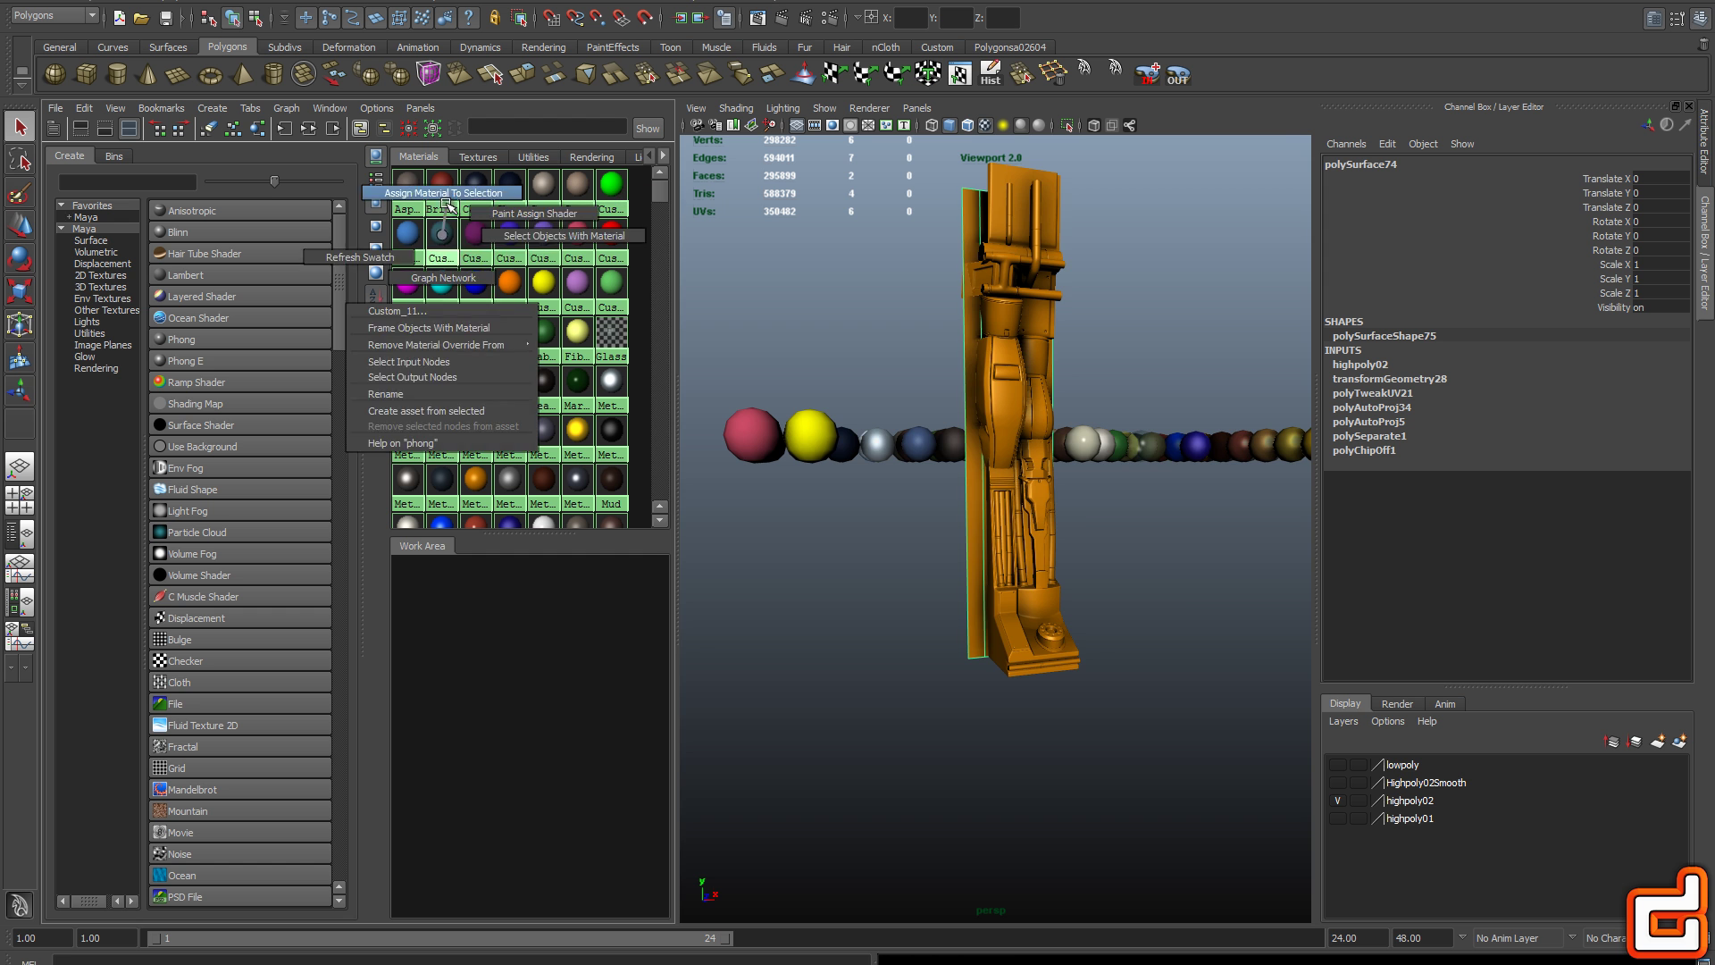
left_click(450, 190)
Assign the existing Metal_Aluminum material to the thin cylinder running along the base of the wall segment
scroll(1018, 572, "up", 4)
left_click_drag(1107, 617, 1018, 625)
left_click(1017, 630)
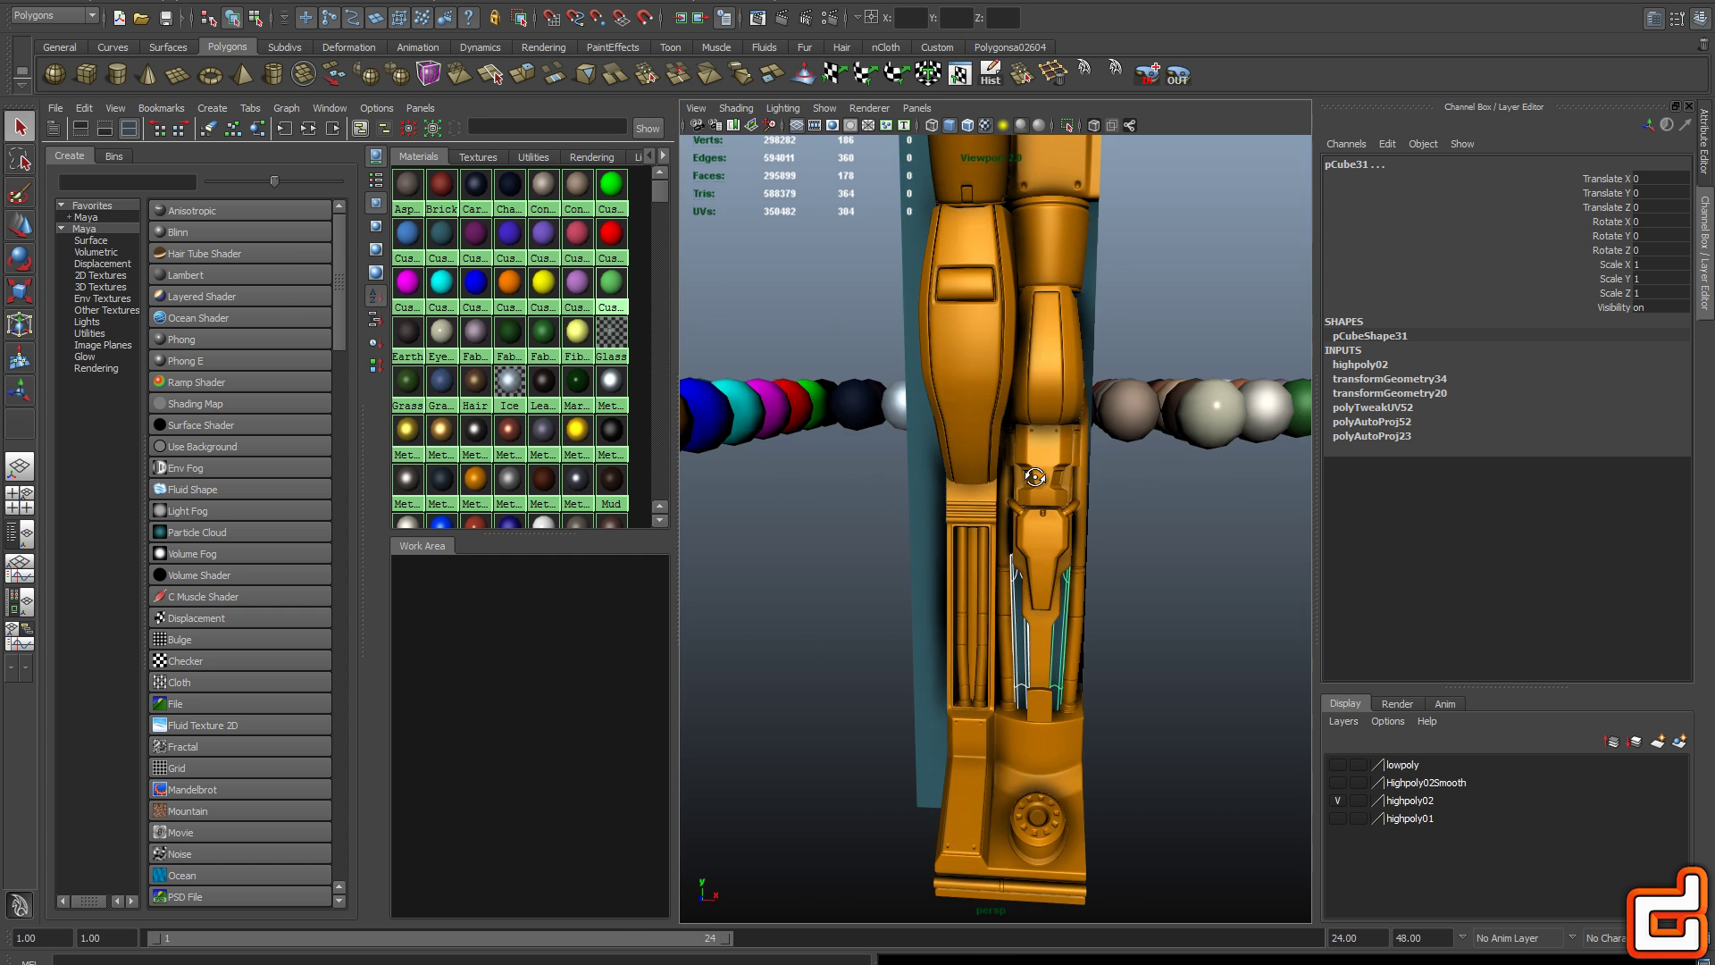
key("space")
left_click(868, 804)
right_click(868, 797)
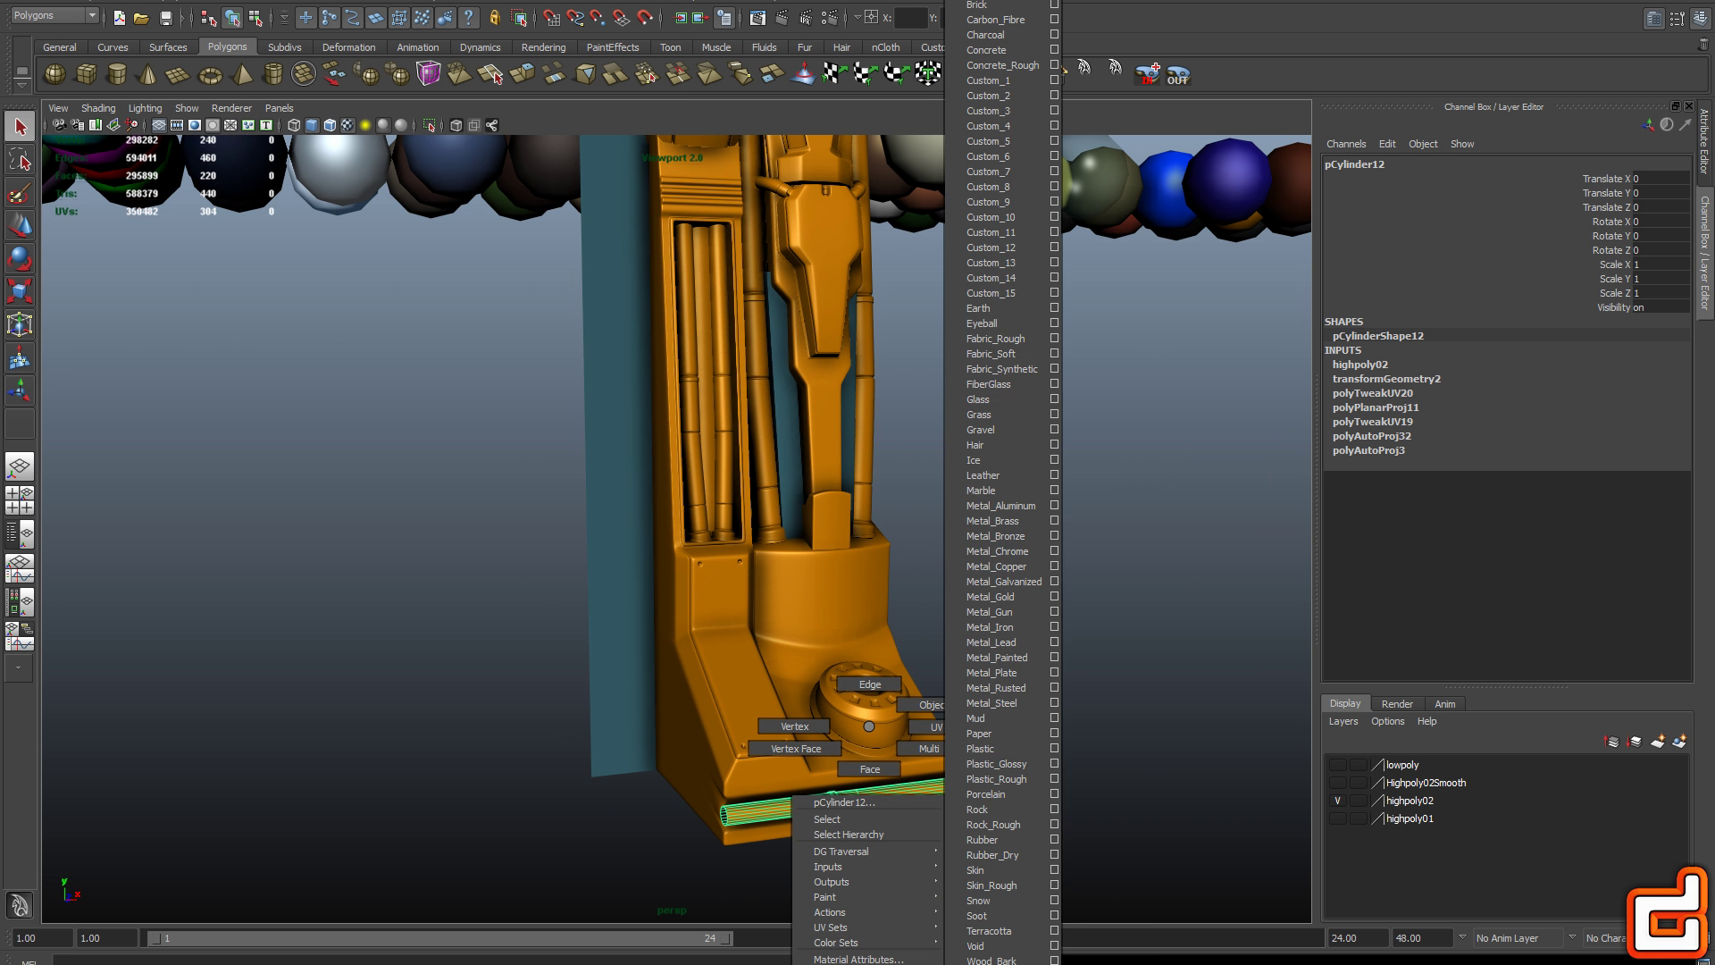
left_click(1007, 505)
Select the faces of the raised collar on the base cylinder and assign the existing Rubber material to them
scroll(720, 467, "up", 8)
key("F9")
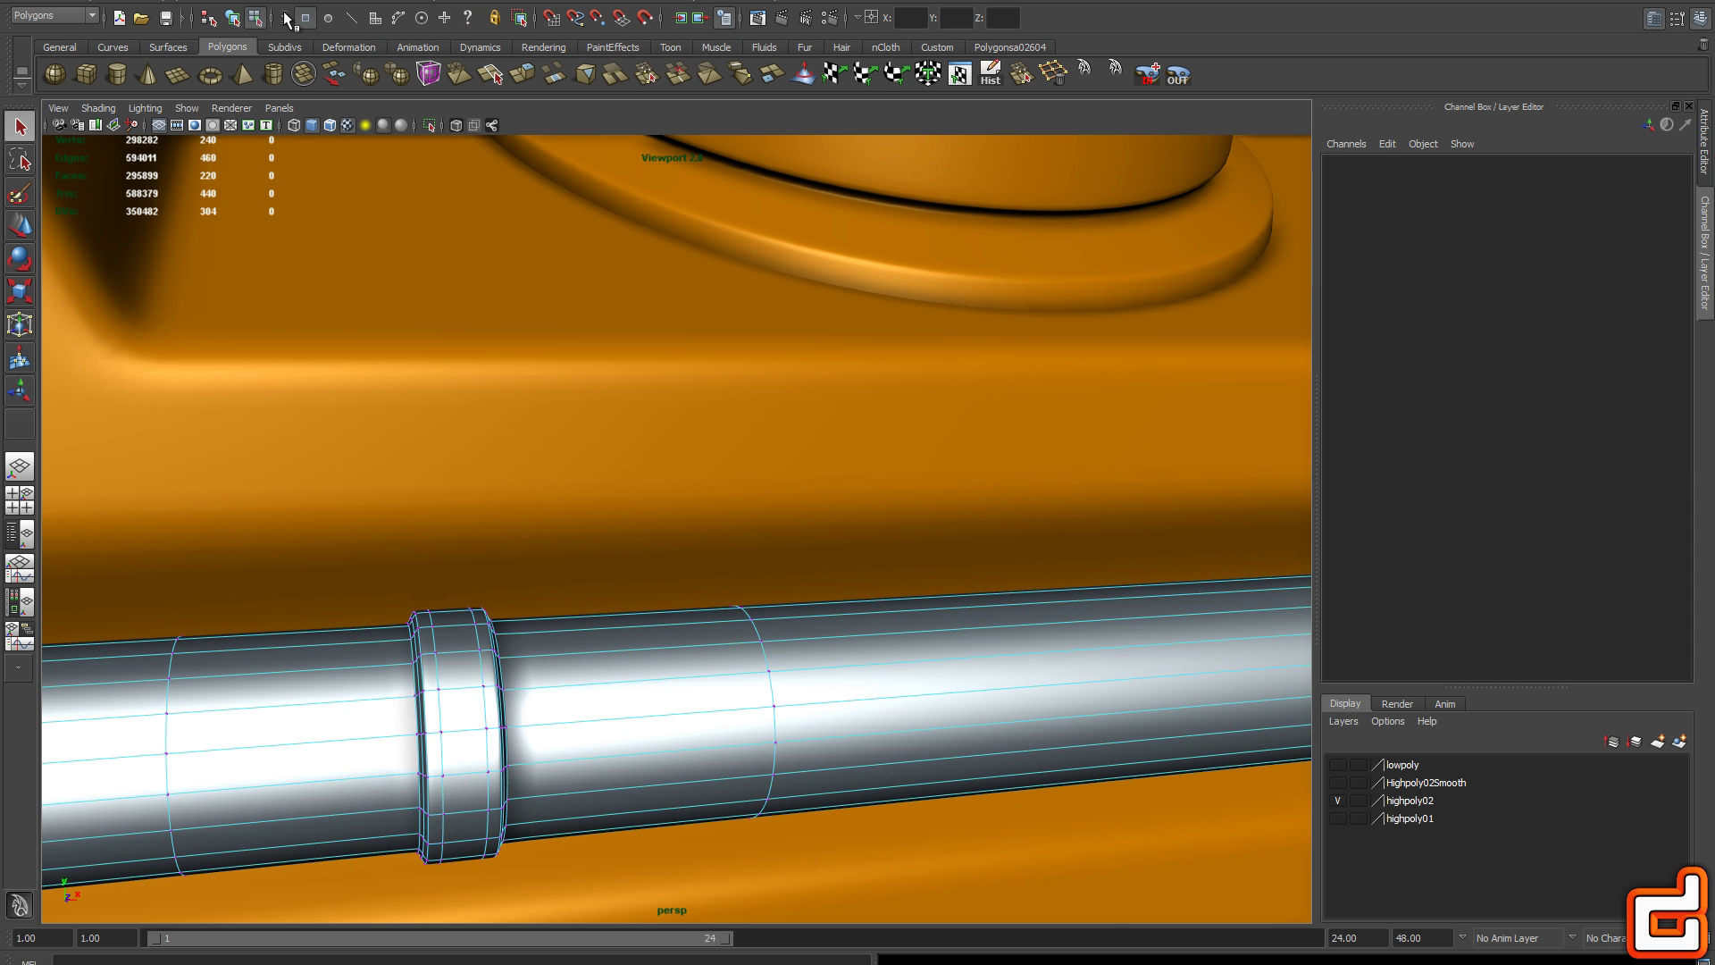
key("F11")
left_click_drag(402, 589, 513, 871)
right_click(453, 672)
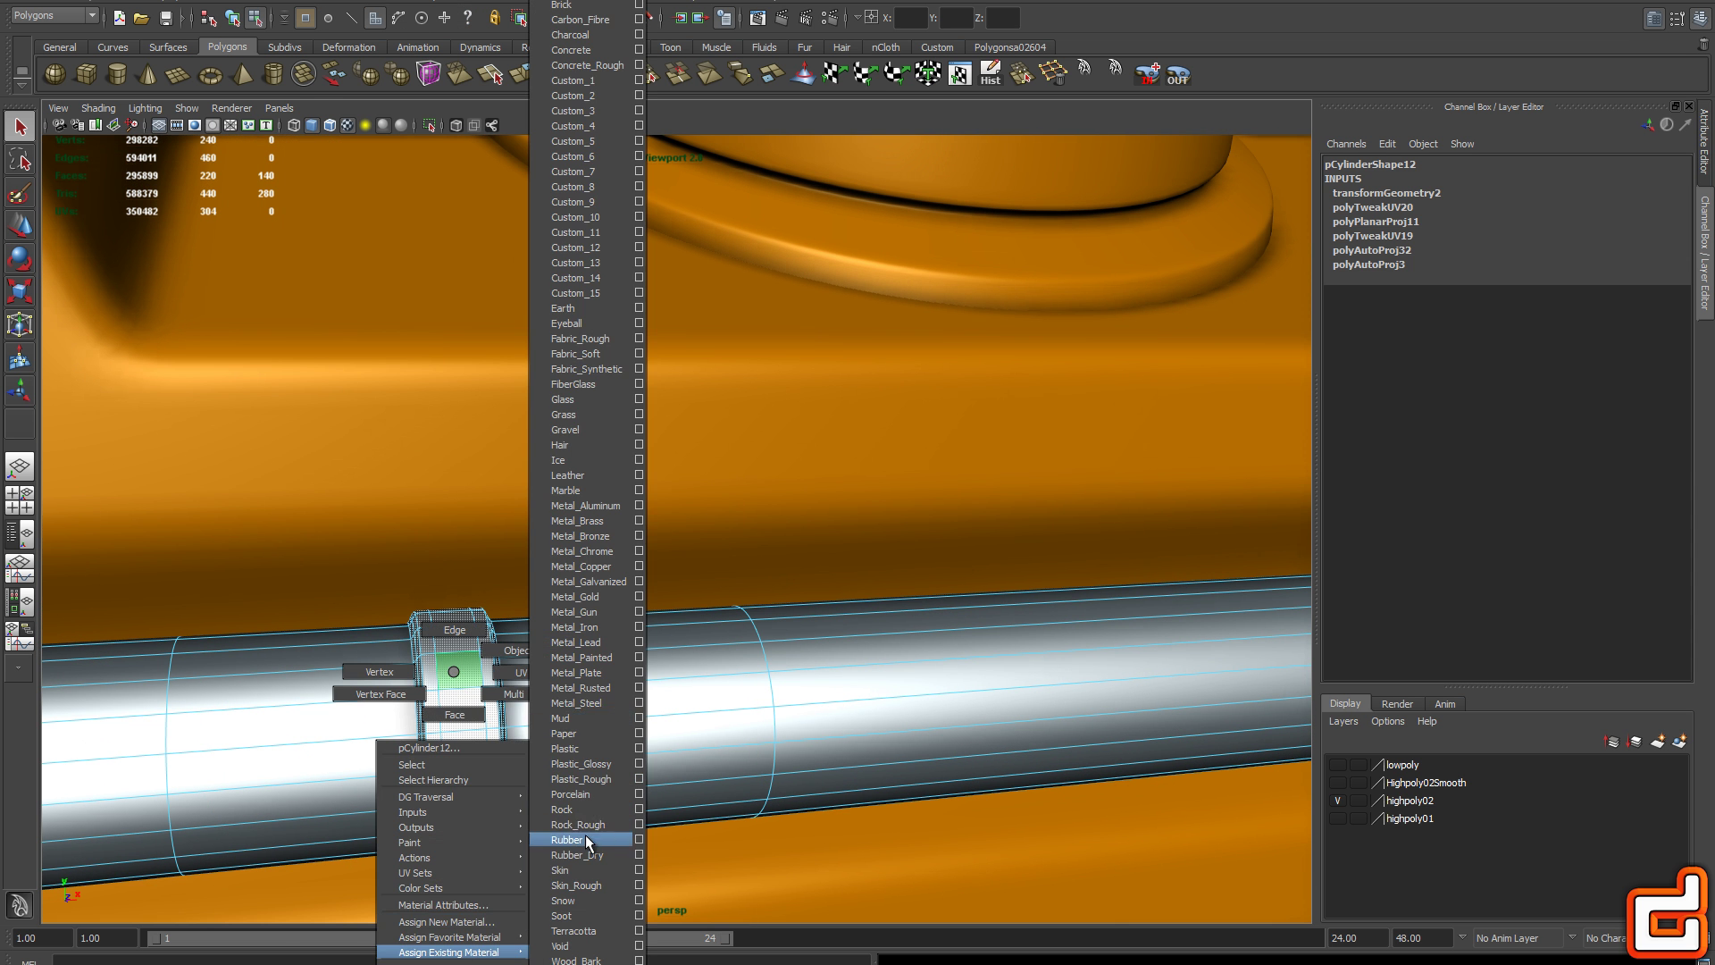
left_click(588, 841)
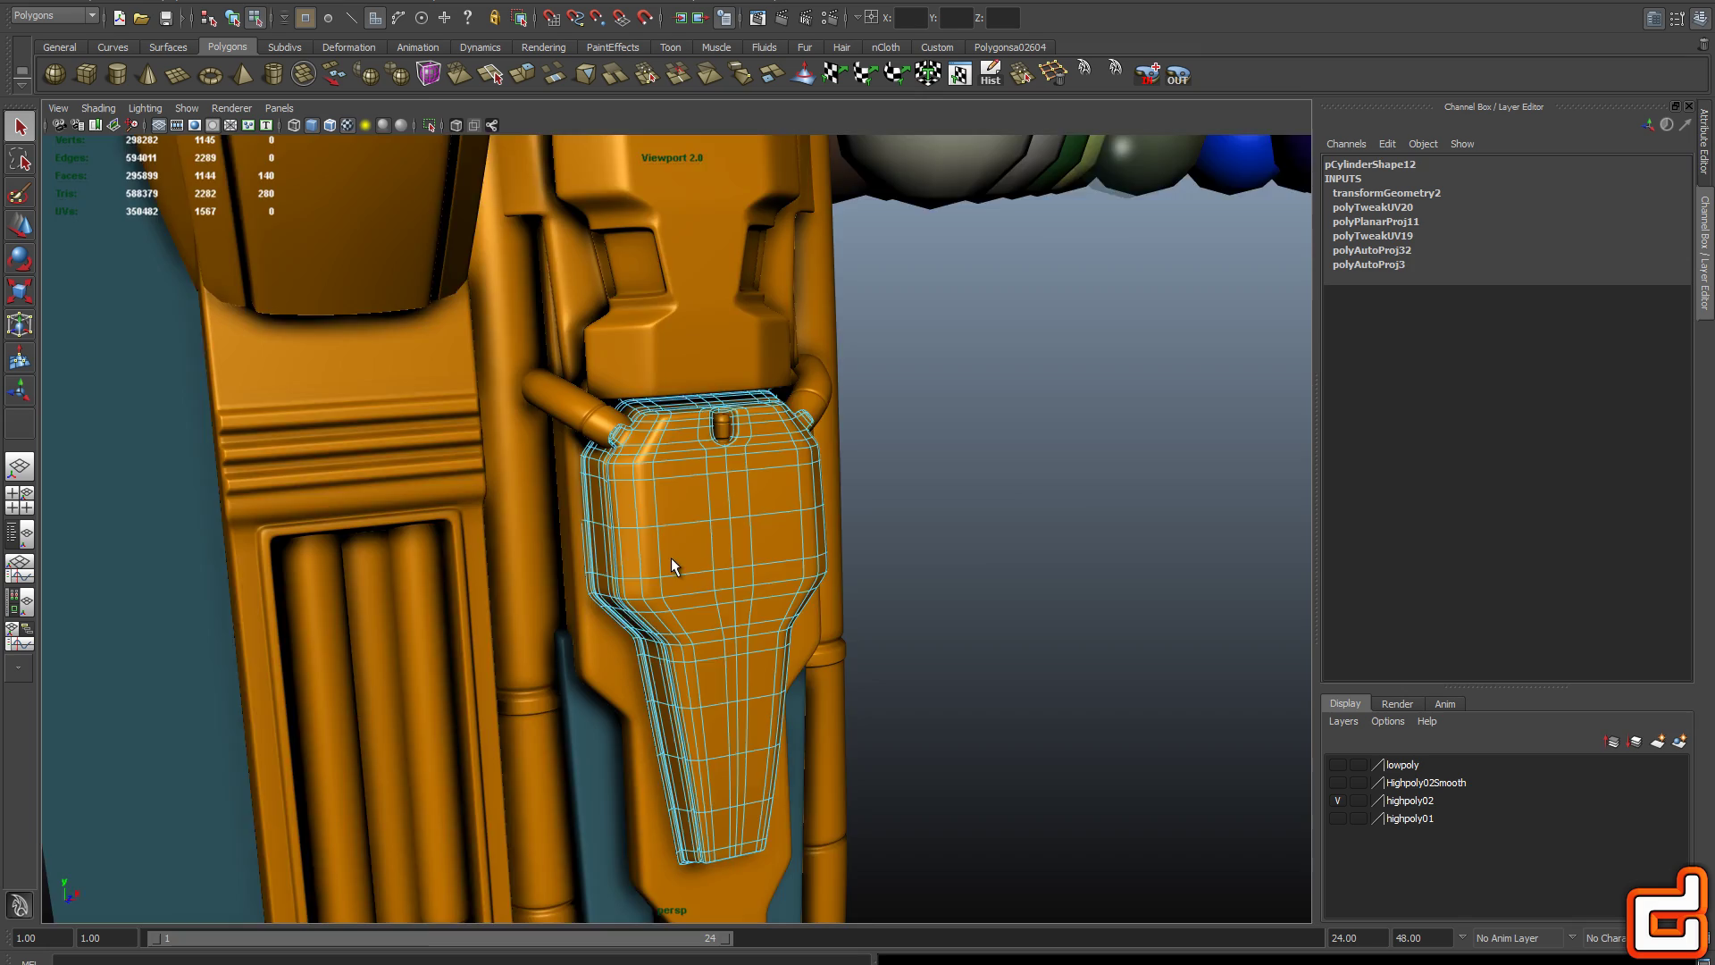
Select the faces across the front of the tapered cover plate and assign the existing Metal_Gun material to them
left_click_drag(671, 558, 607, 547)
left_click(602, 547)
left_click(602, 491, "shift")
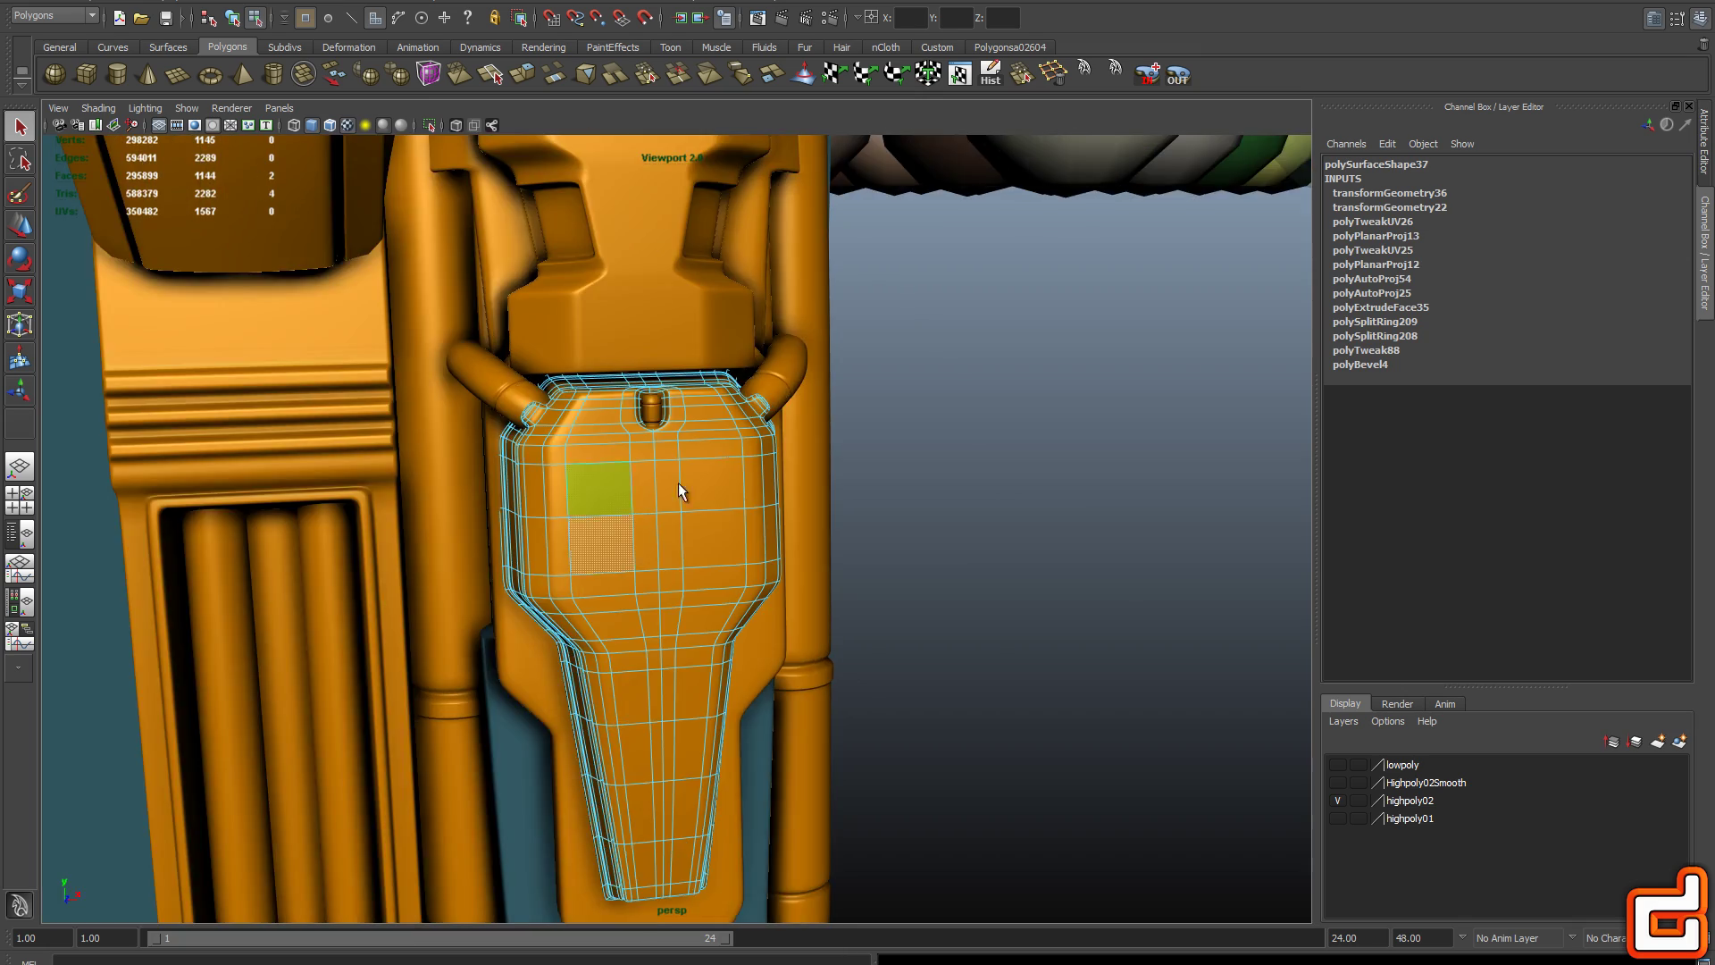
left_click(681, 487, "shift")
left_click(756, 791, "shift")
left_click(792, 790, "shift")
left_click(784, 499, "shift")
left_click_drag(783, 498, 536, 483)
right_click(718, 389)
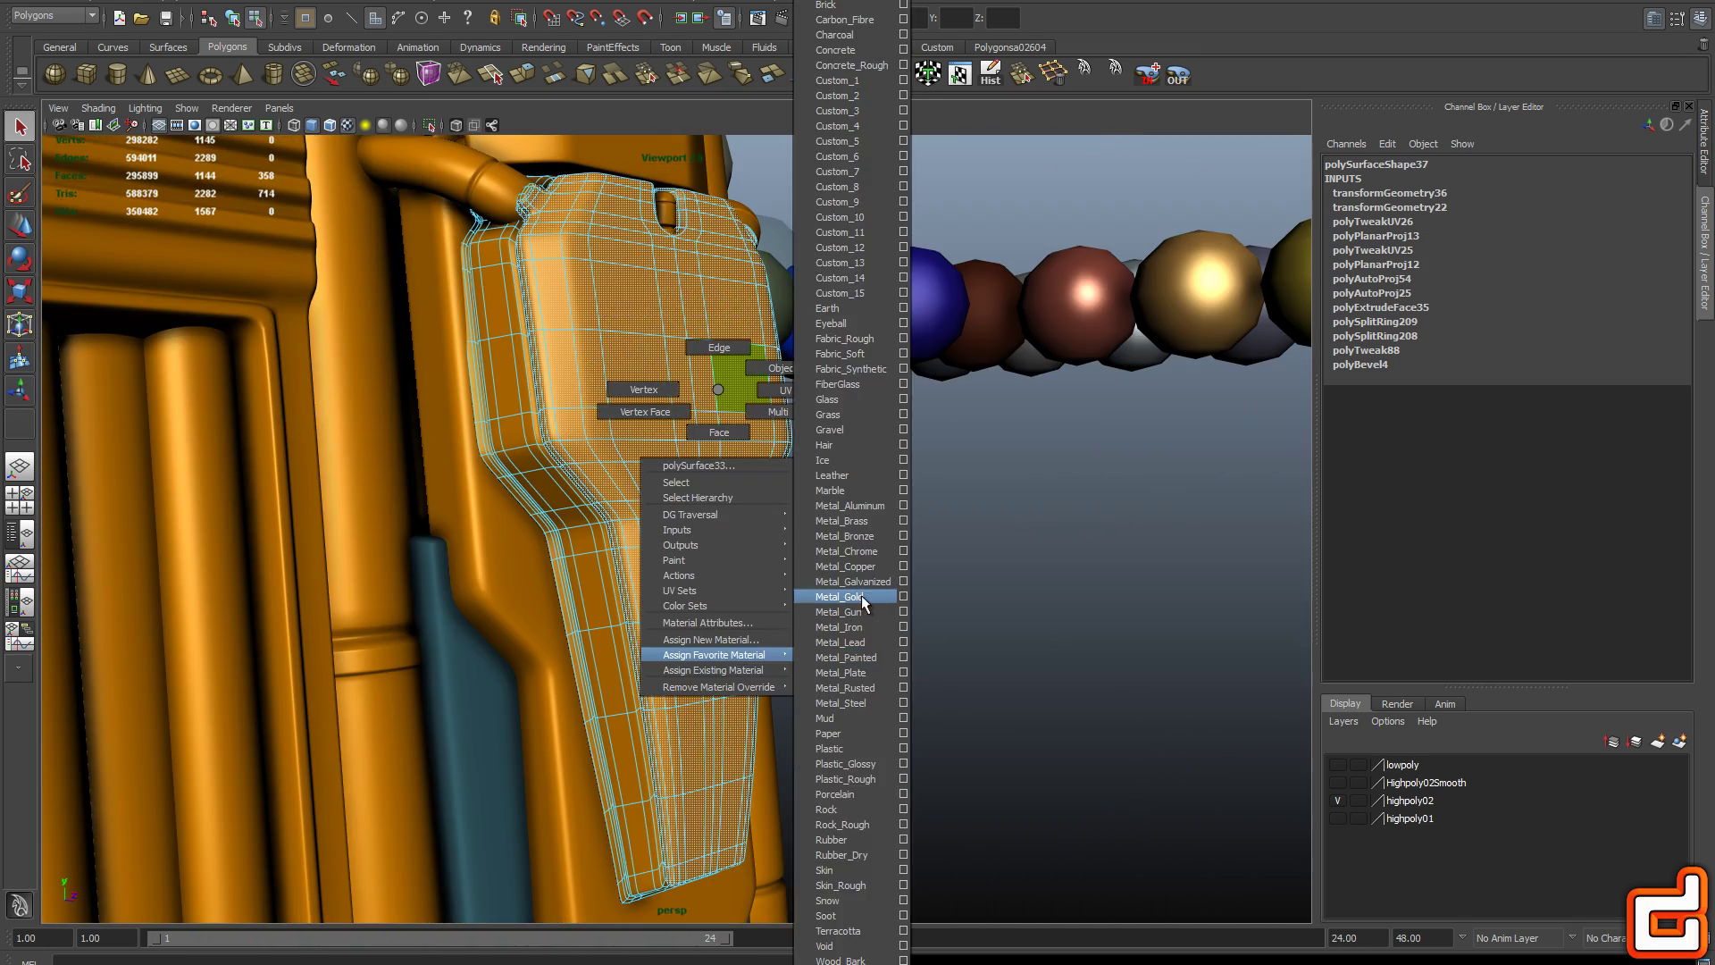
left_click(853, 612)
Assign existing metal materials to the faces of the T-shaped pipe bracket and its ringed collars
left_click_drag(884, 585, 482, 568)
left_click(536, 554)
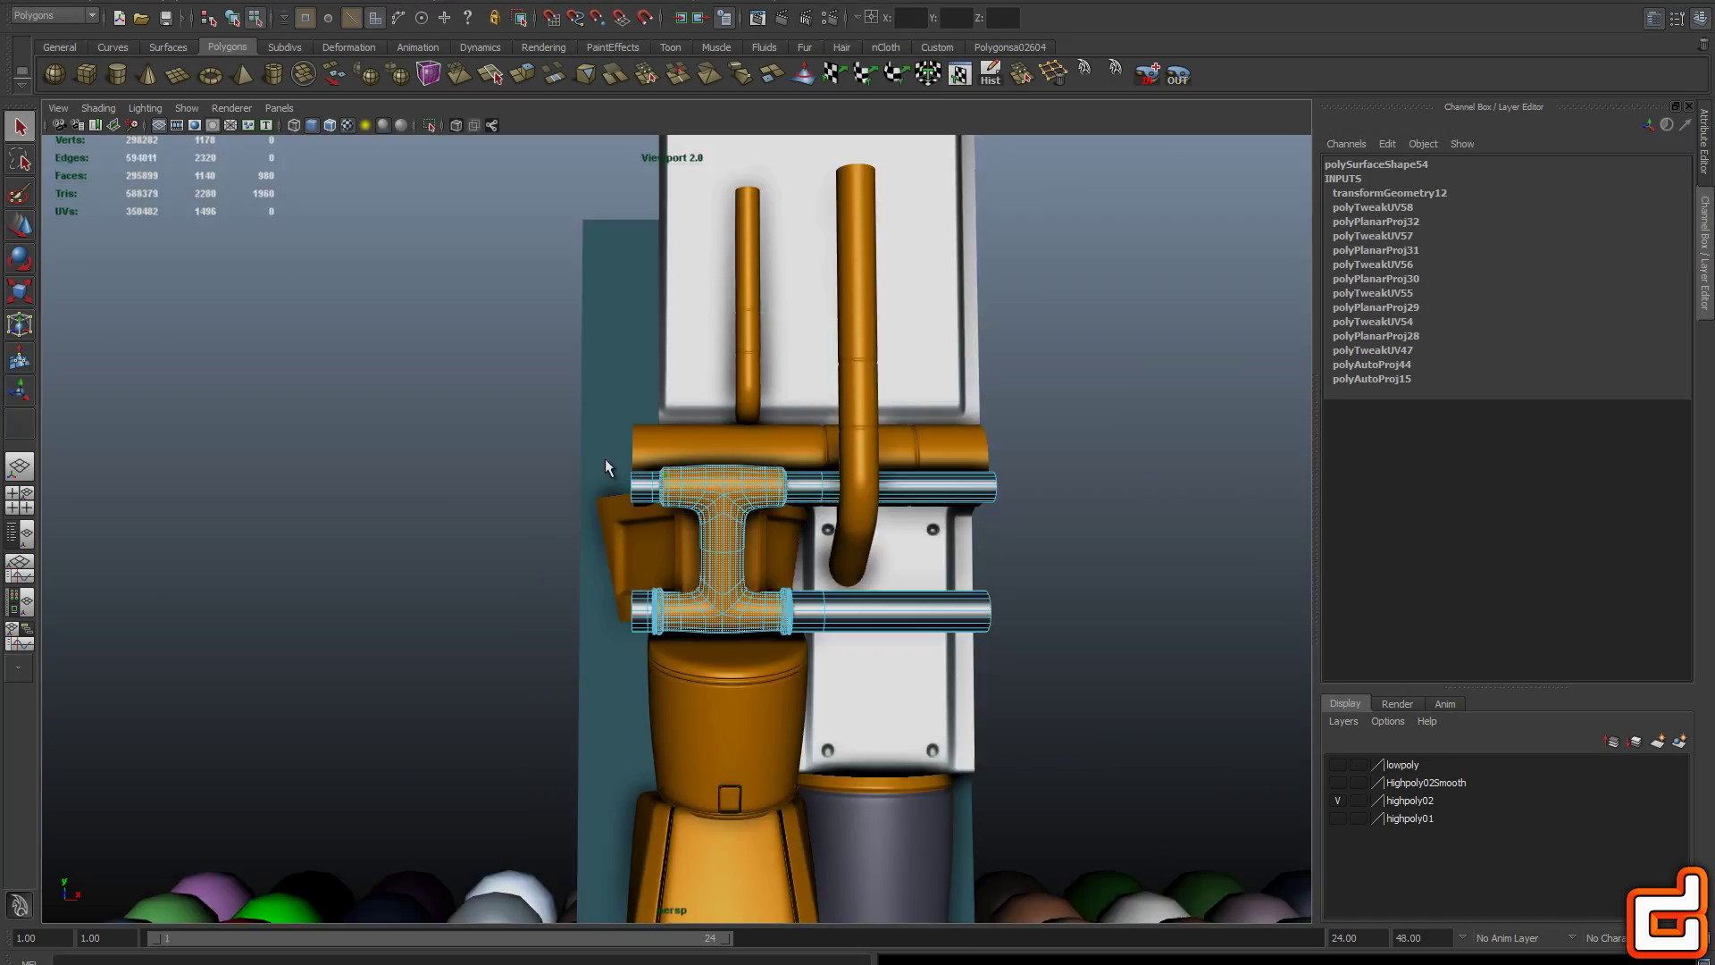
scroll(601, 463, "up", 3)
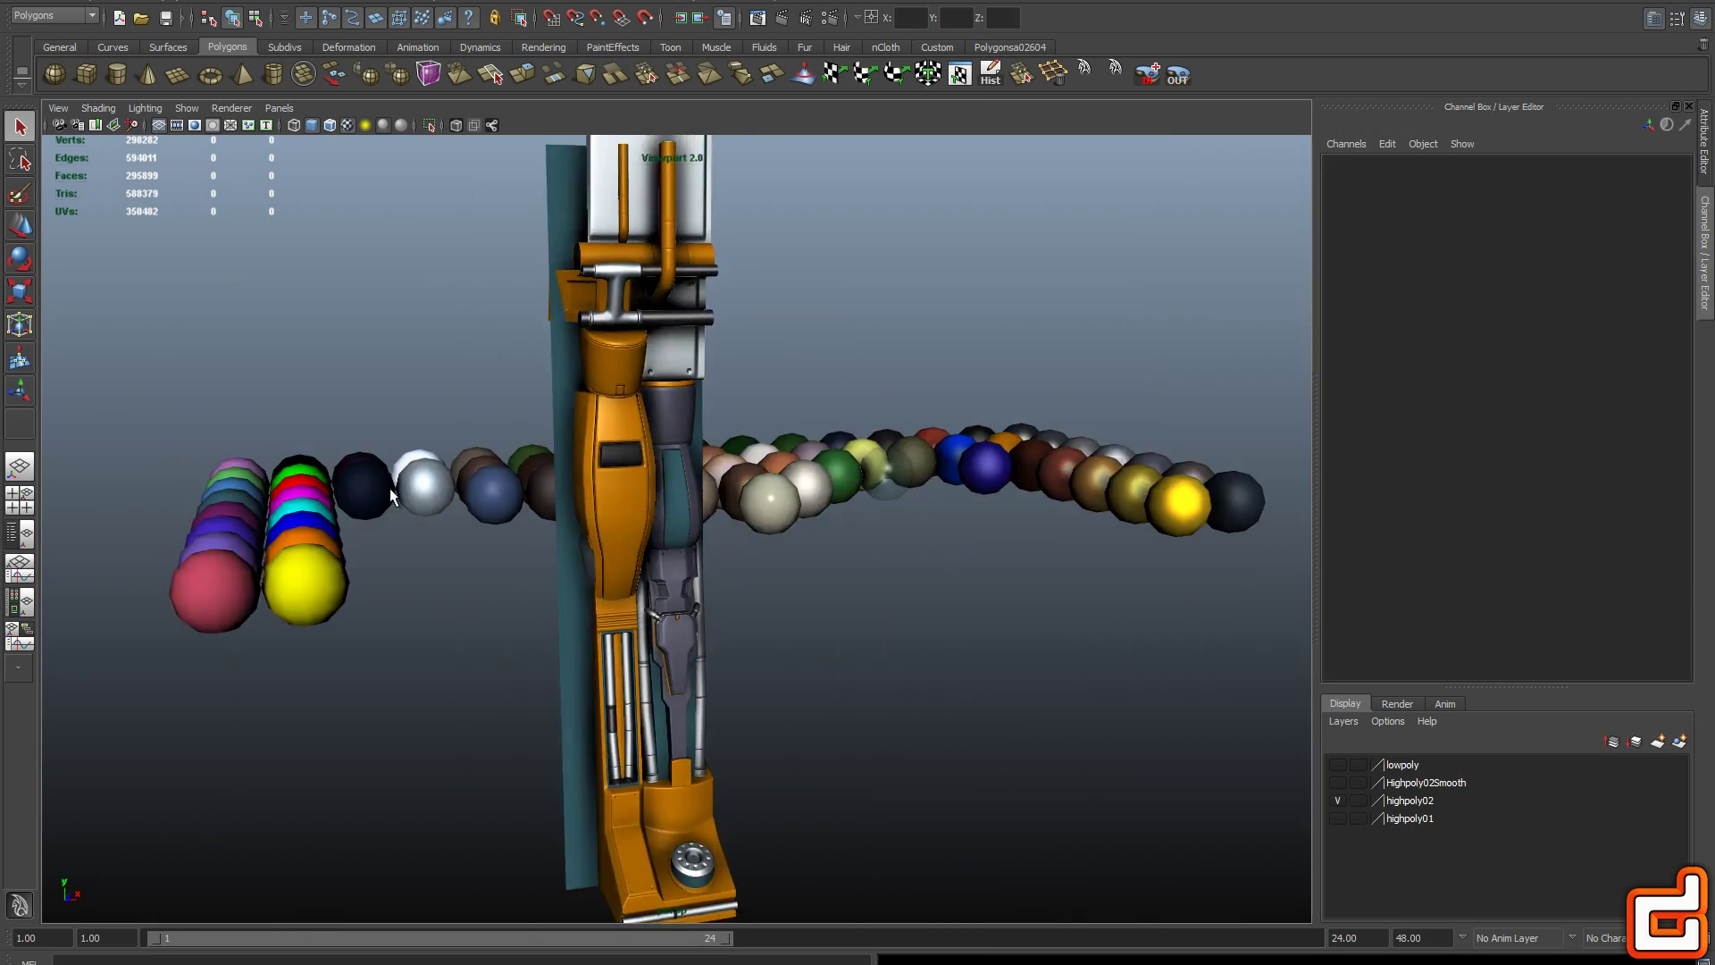
scroll(393, 495, "up", 10)
double_click(631, 400)
right_click(630, 399)
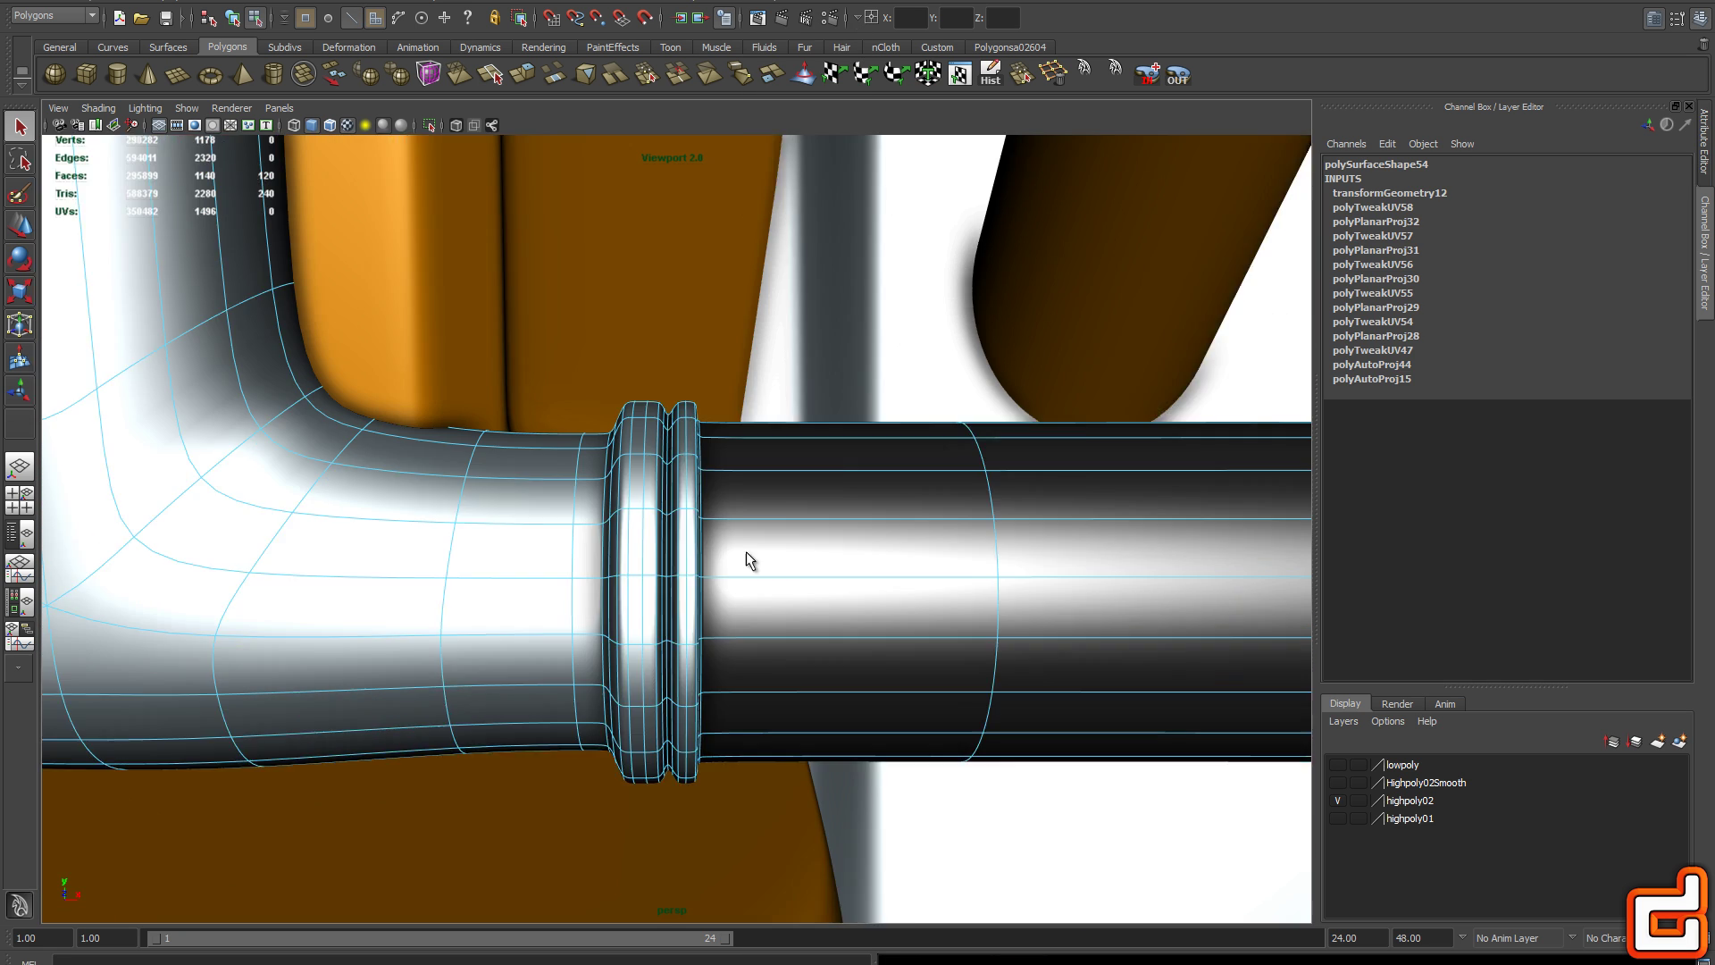
right_click(750, 563)
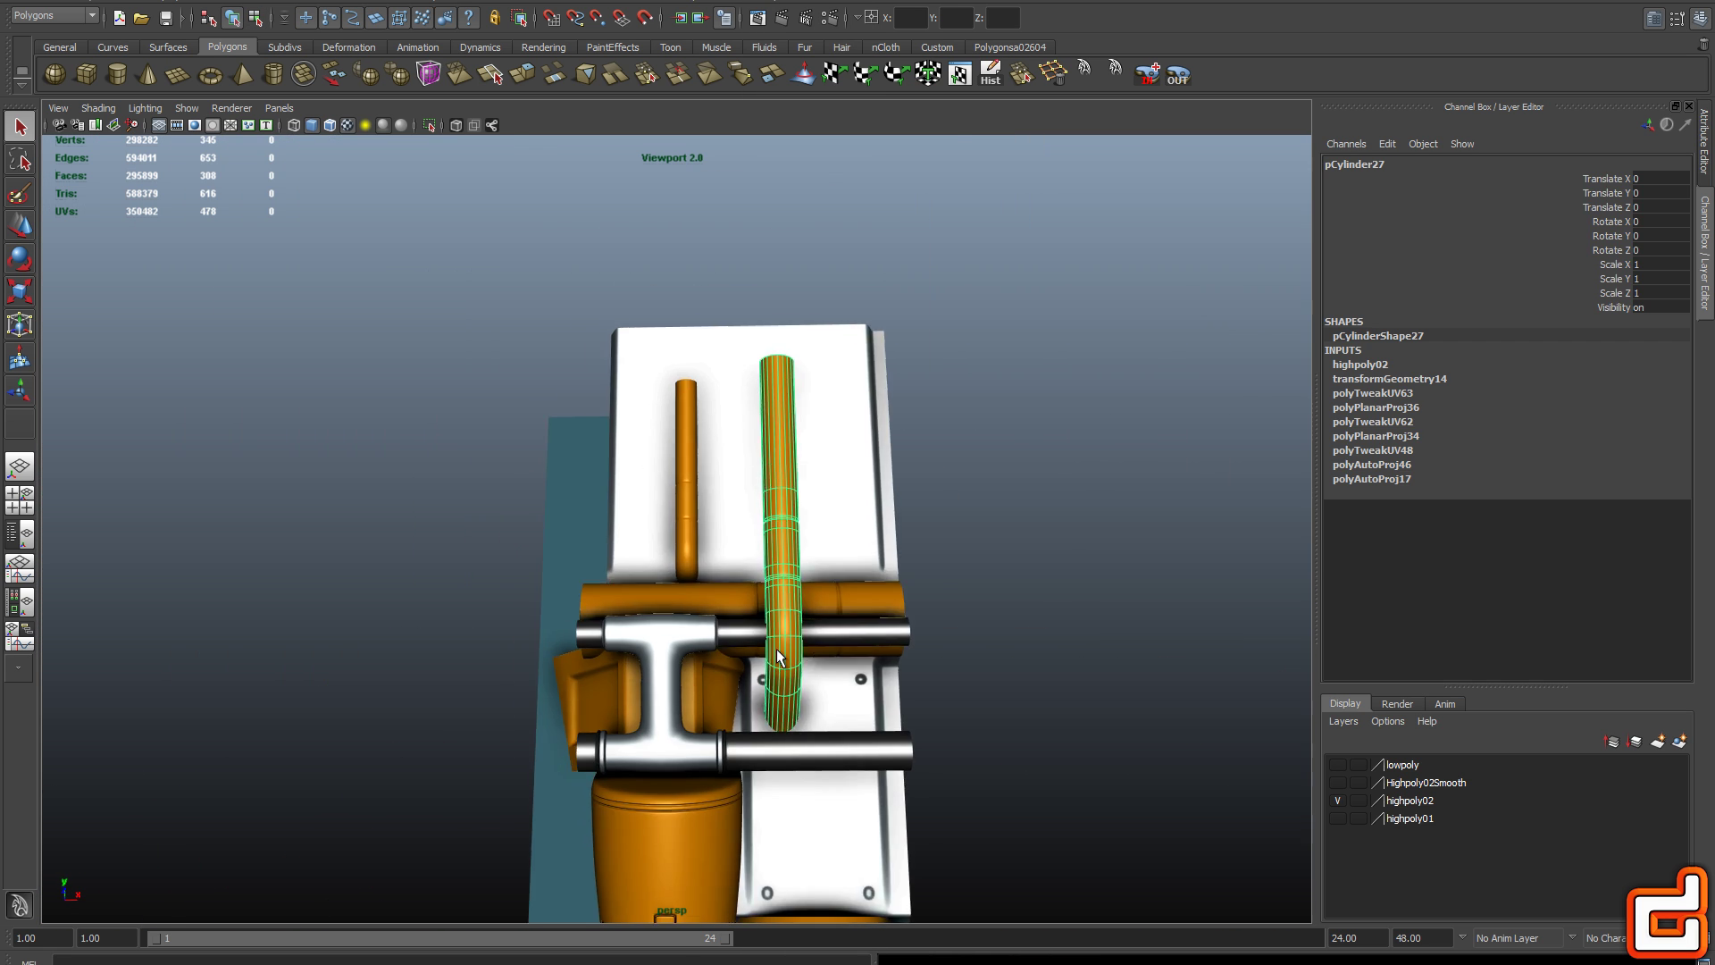
Assign existing metal materials to the two bent upper pipes, their middle bands and the thick horizontal cylinder behind them
right_click(765, 575)
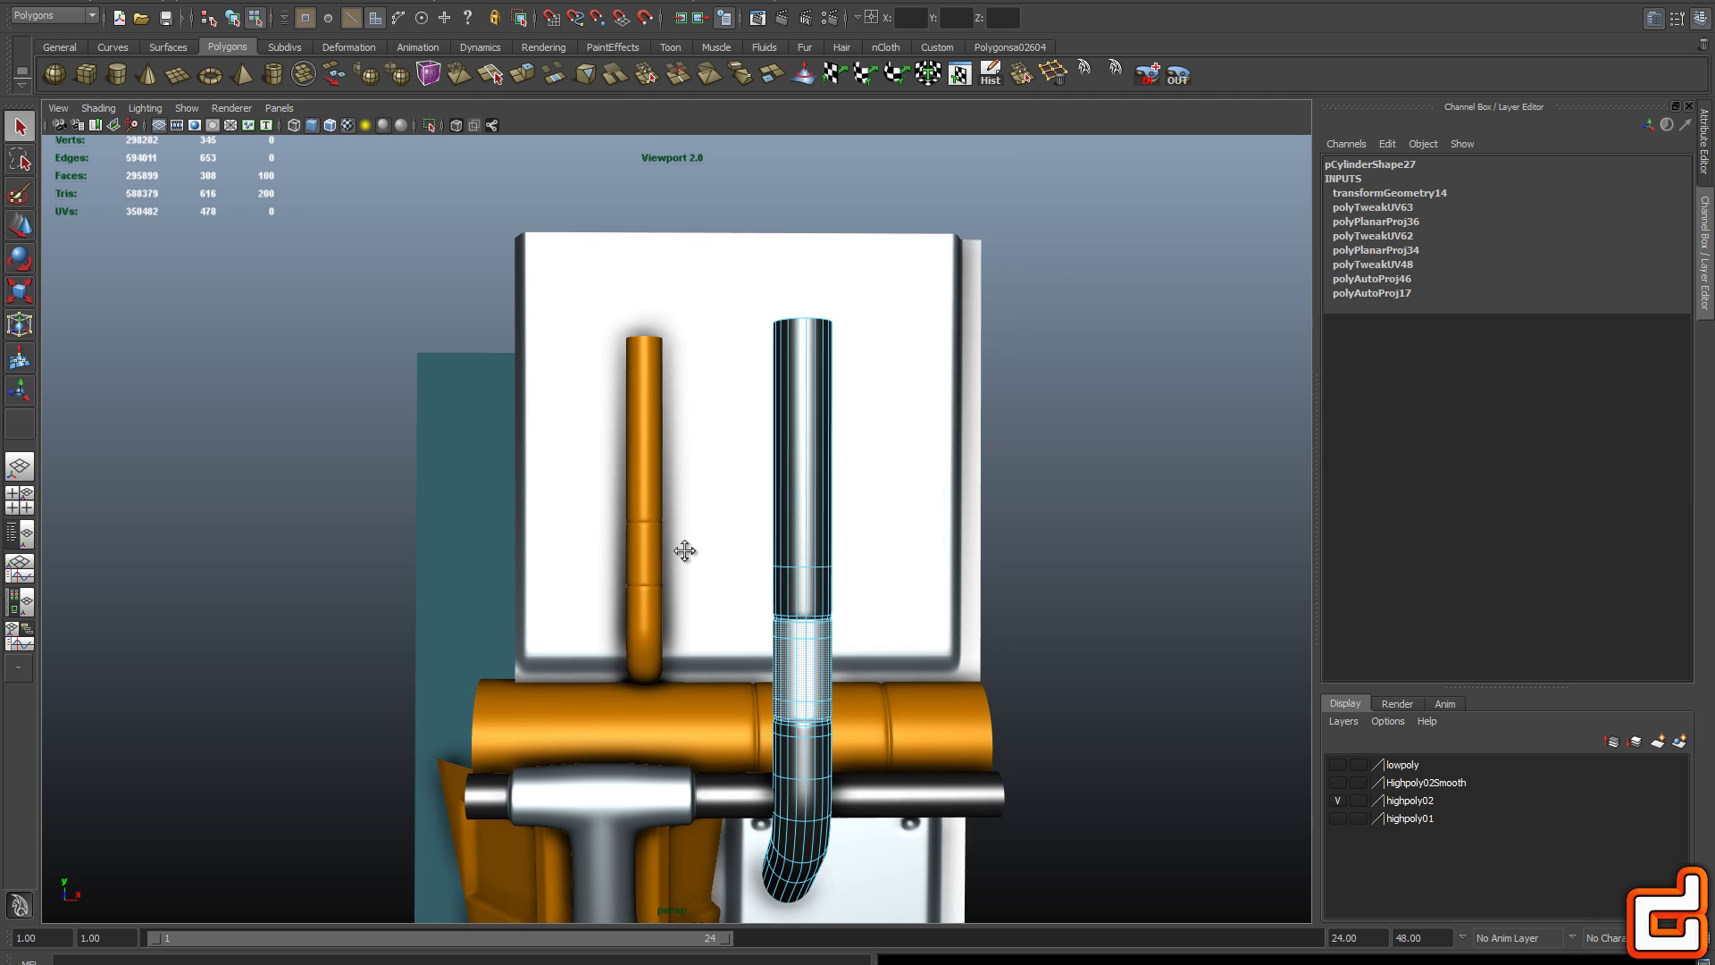
right_click(639, 410)
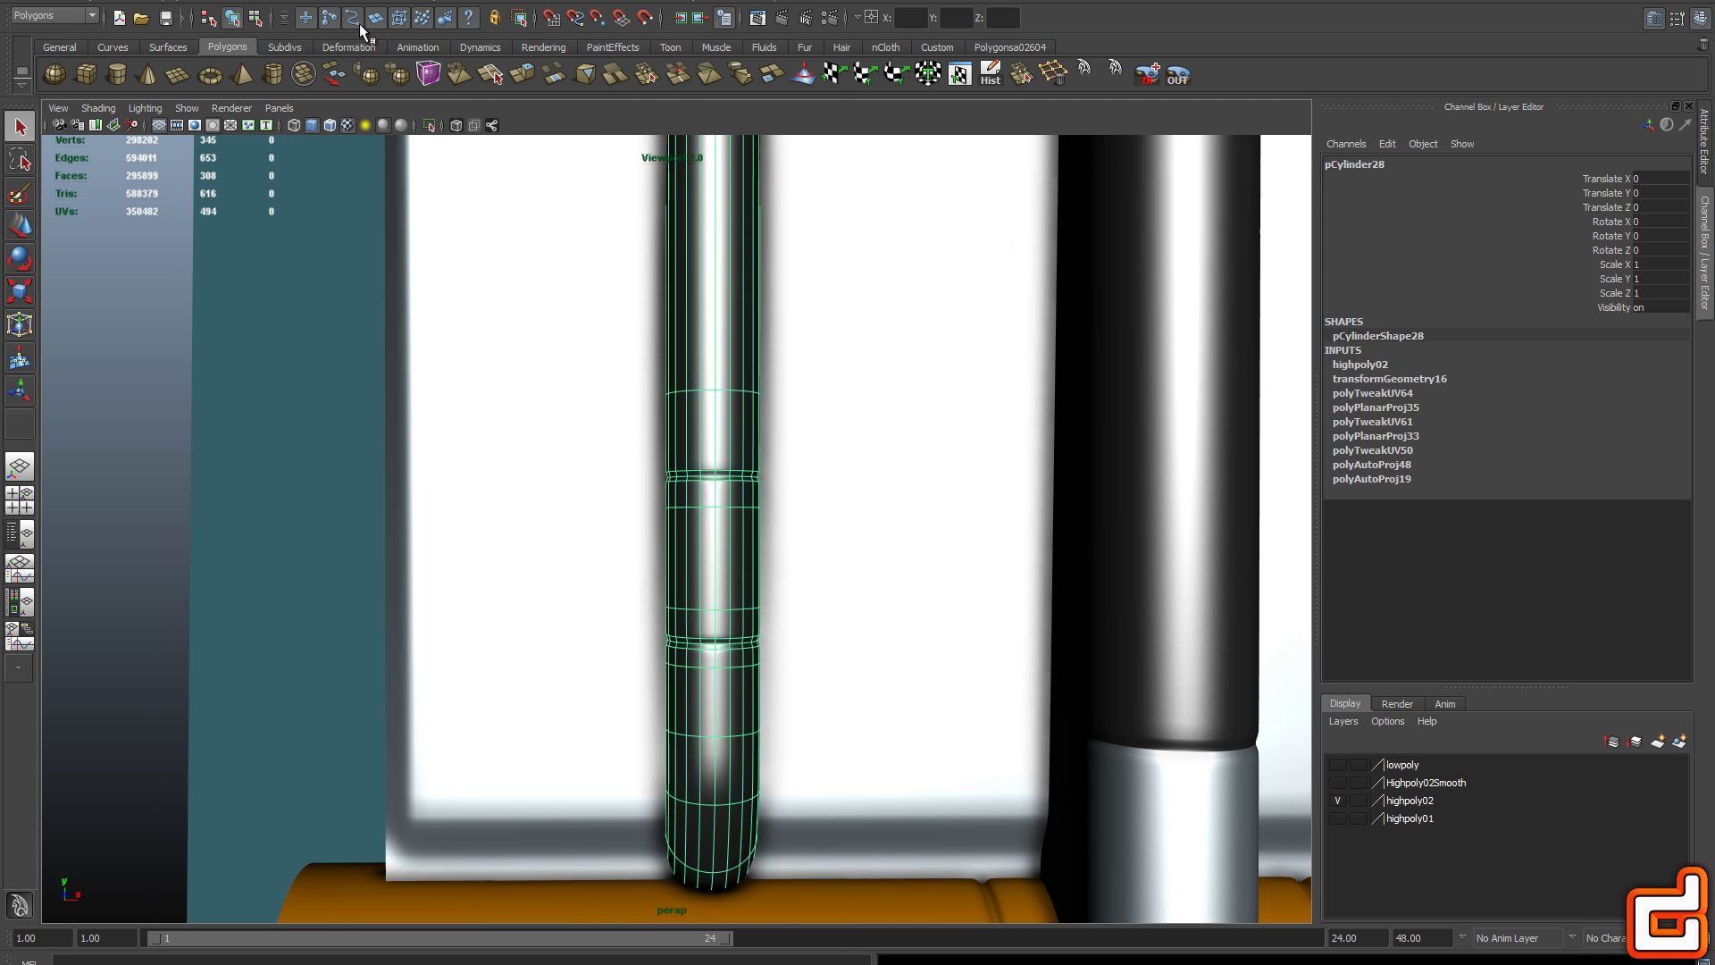
right_click(706, 523)
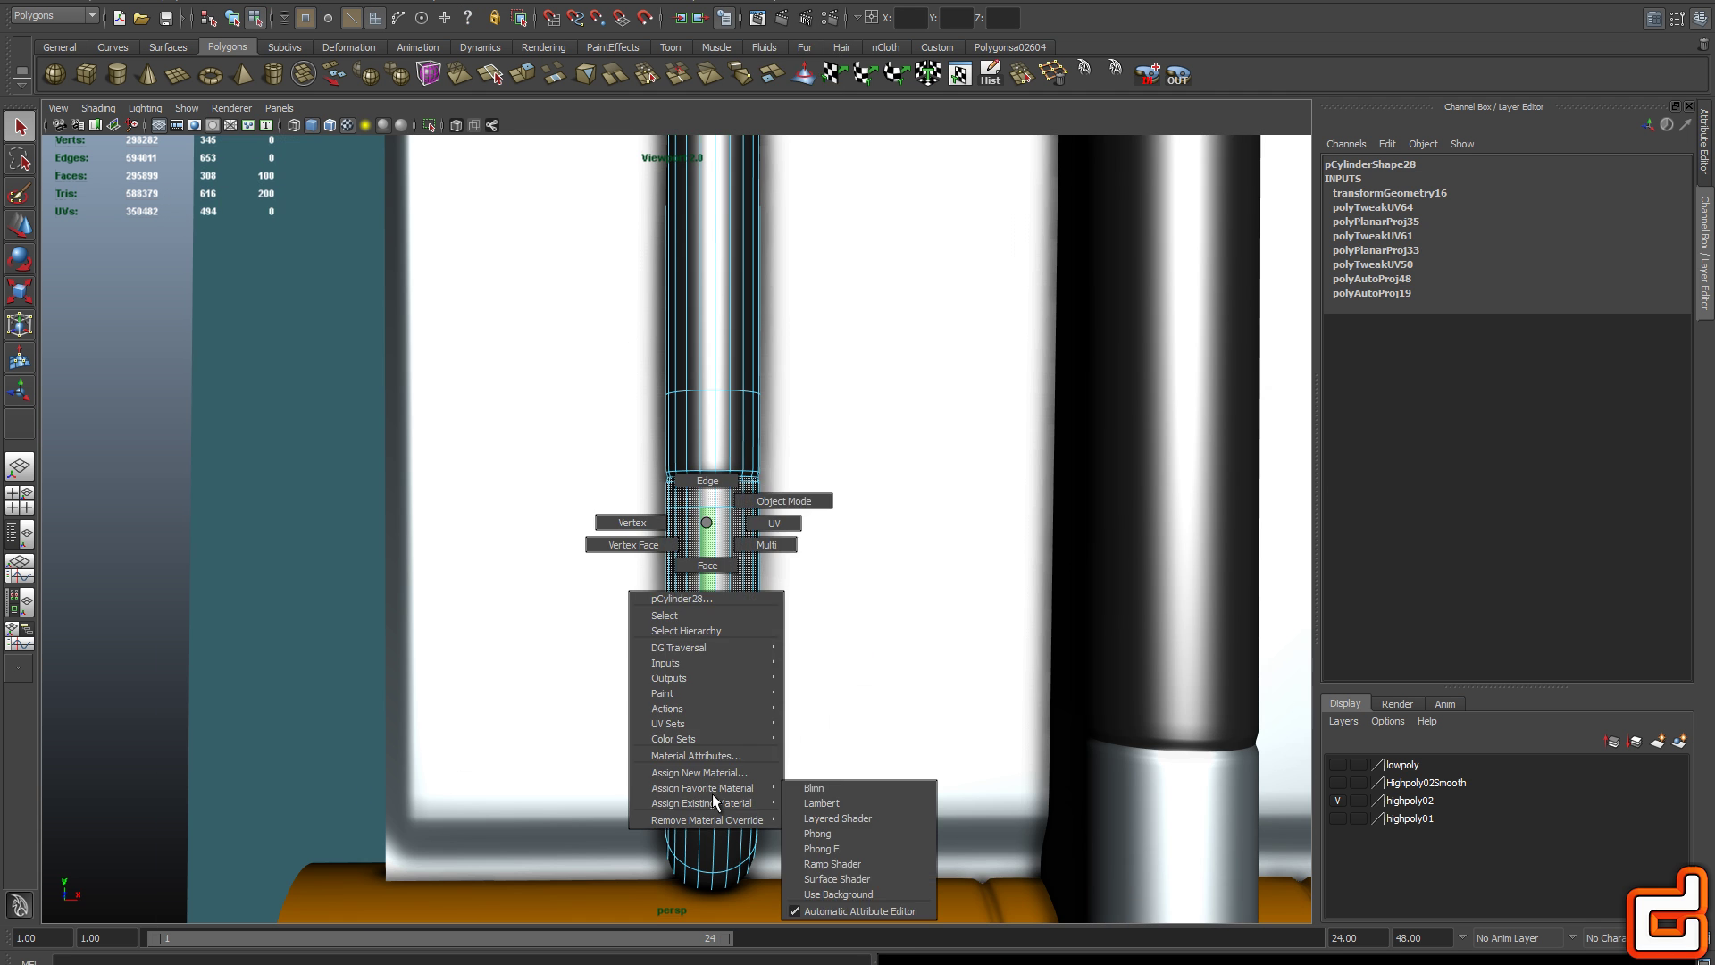
right_click(688, 571)
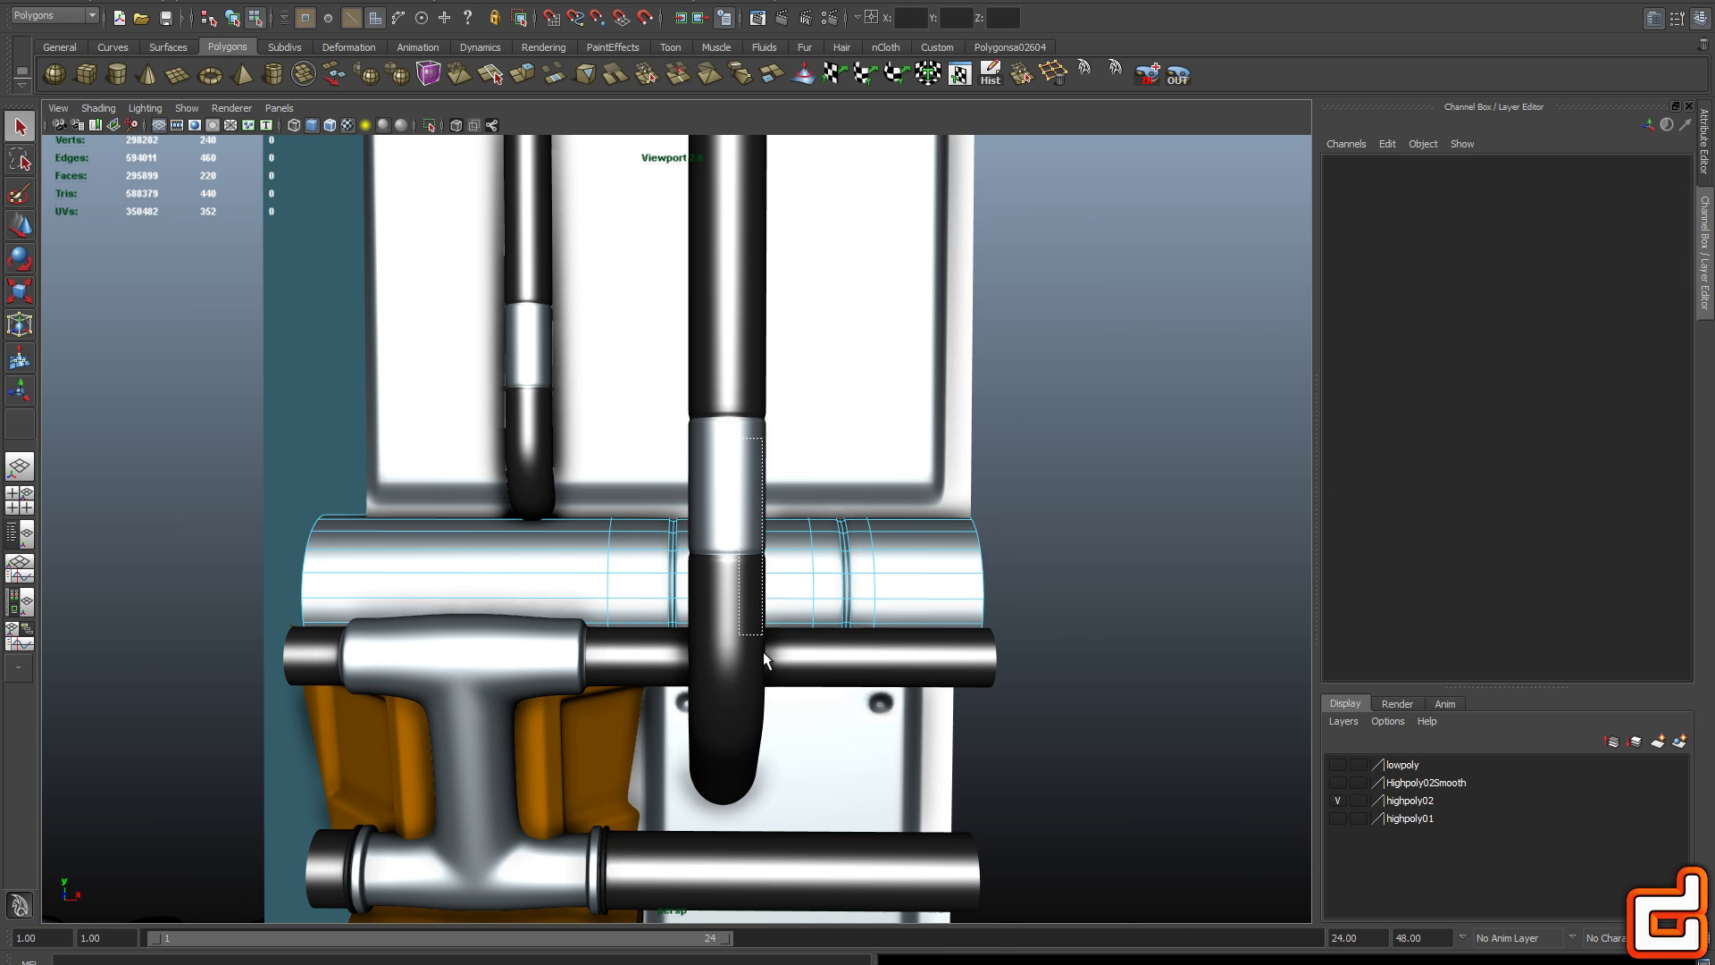
right_click(808, 559)
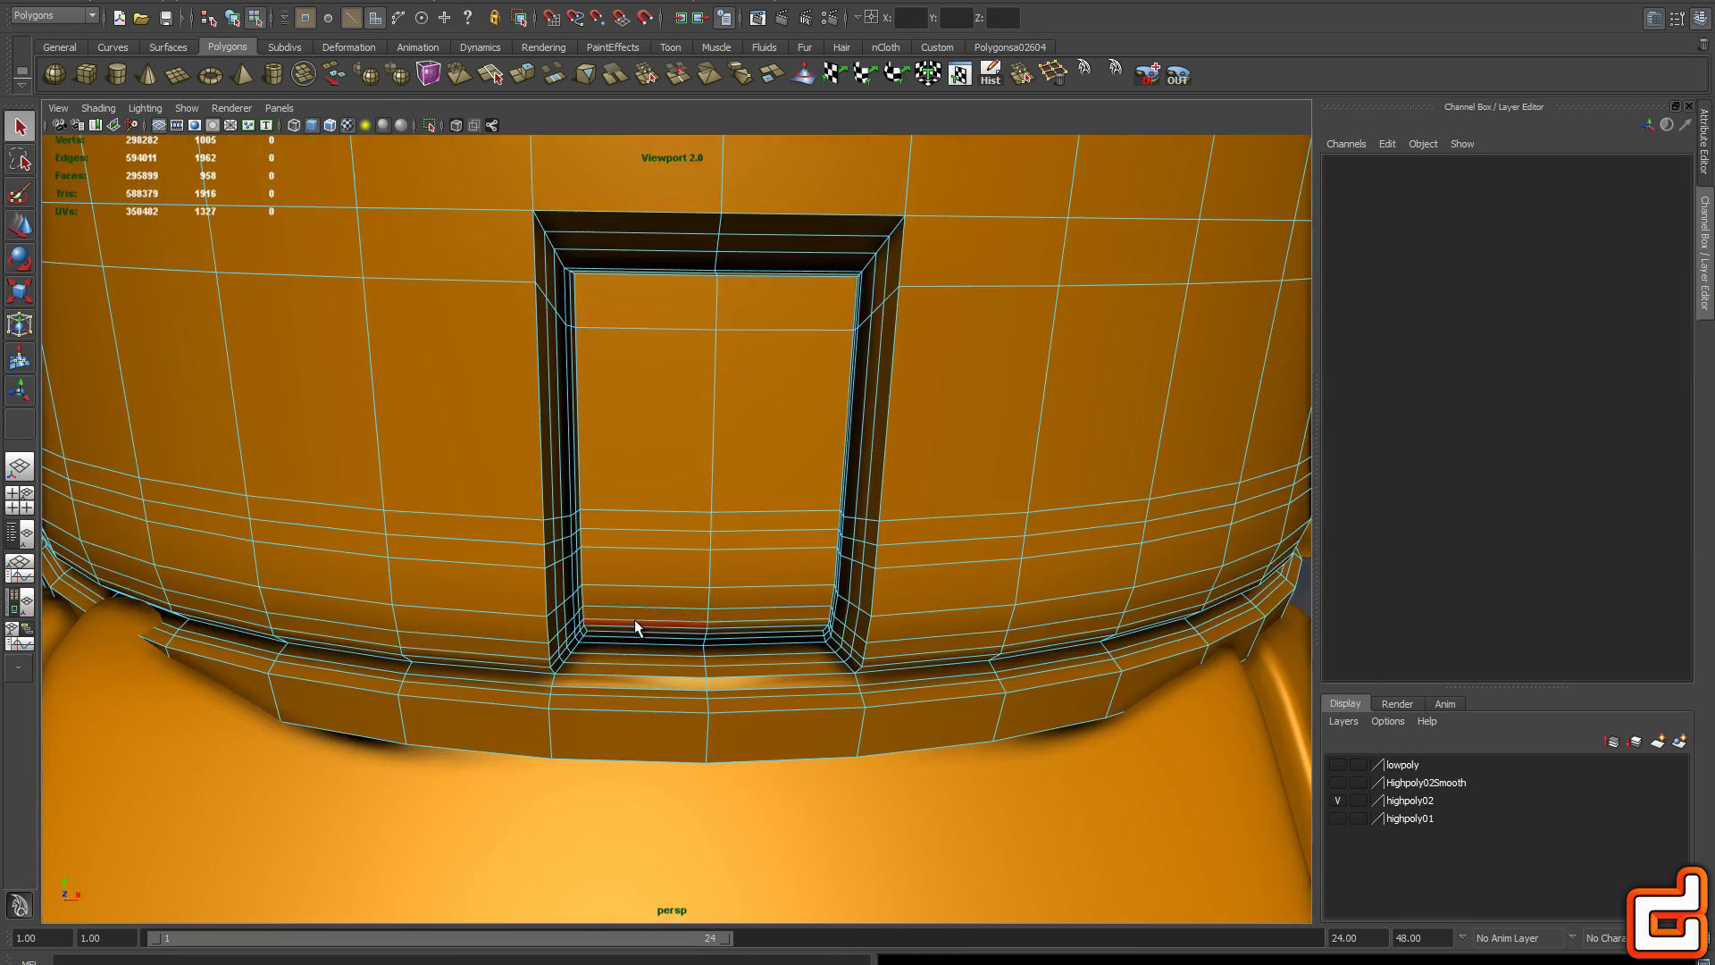
Assign existing materials to the recessed panel and the rim faces of the orange cup below the pipe bracket
left_click(636, 627)
right_click(631, 509)
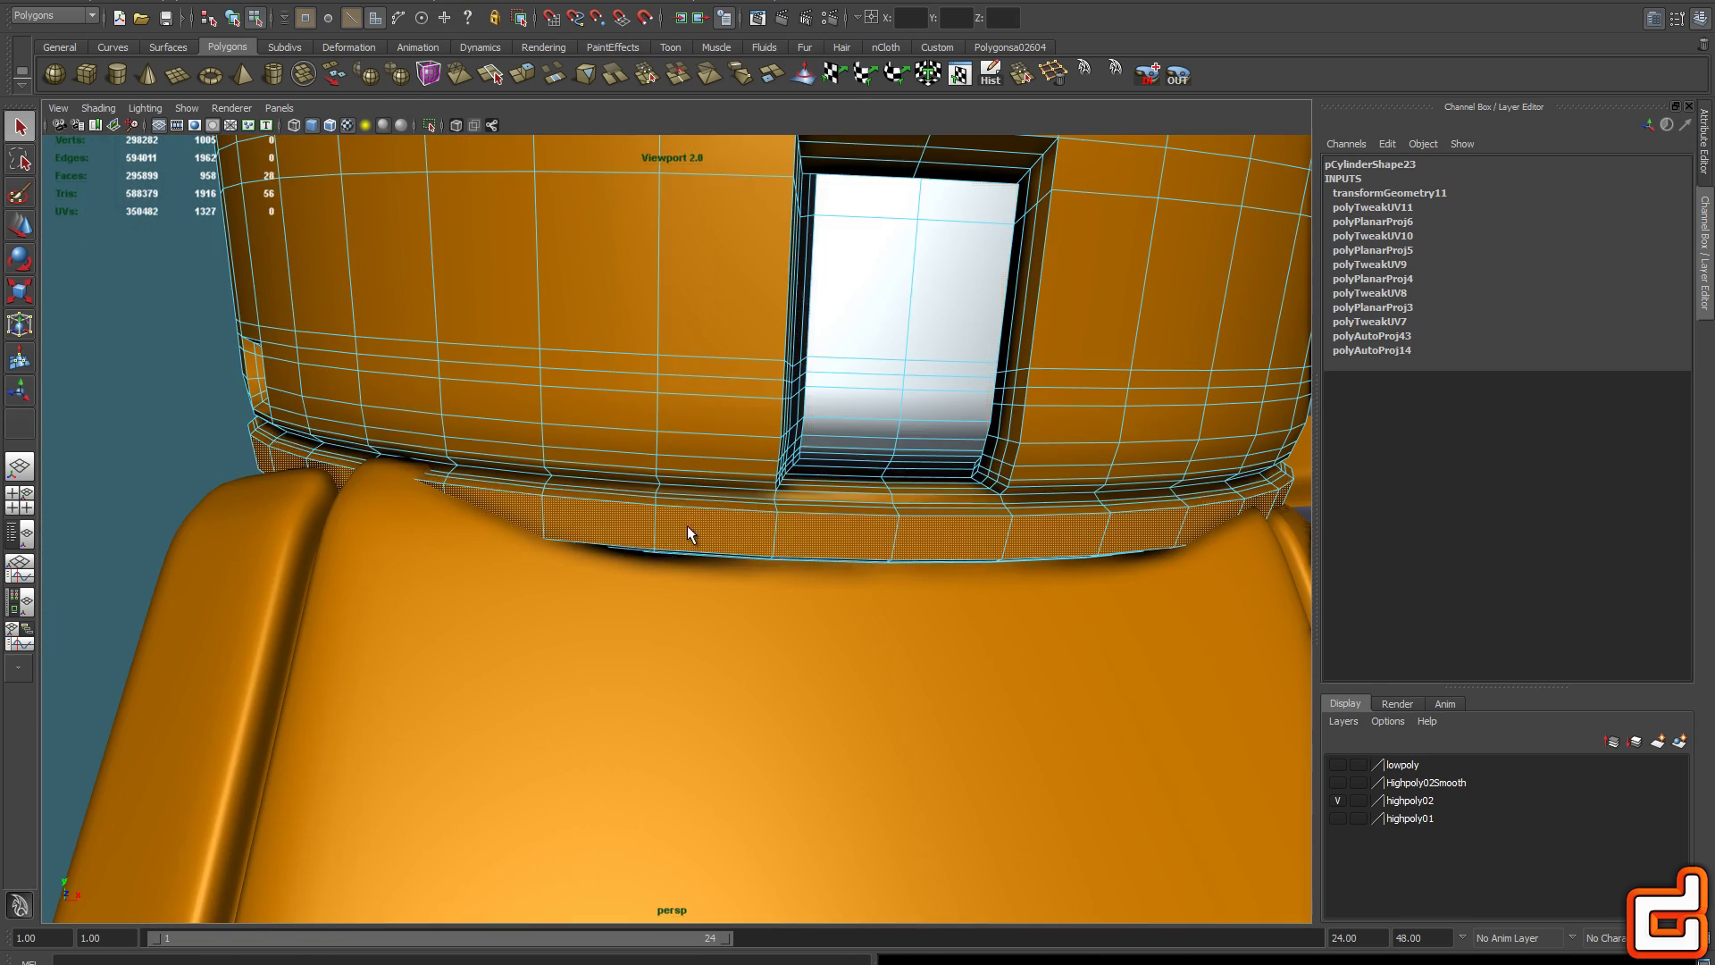
right_click(688, 534)
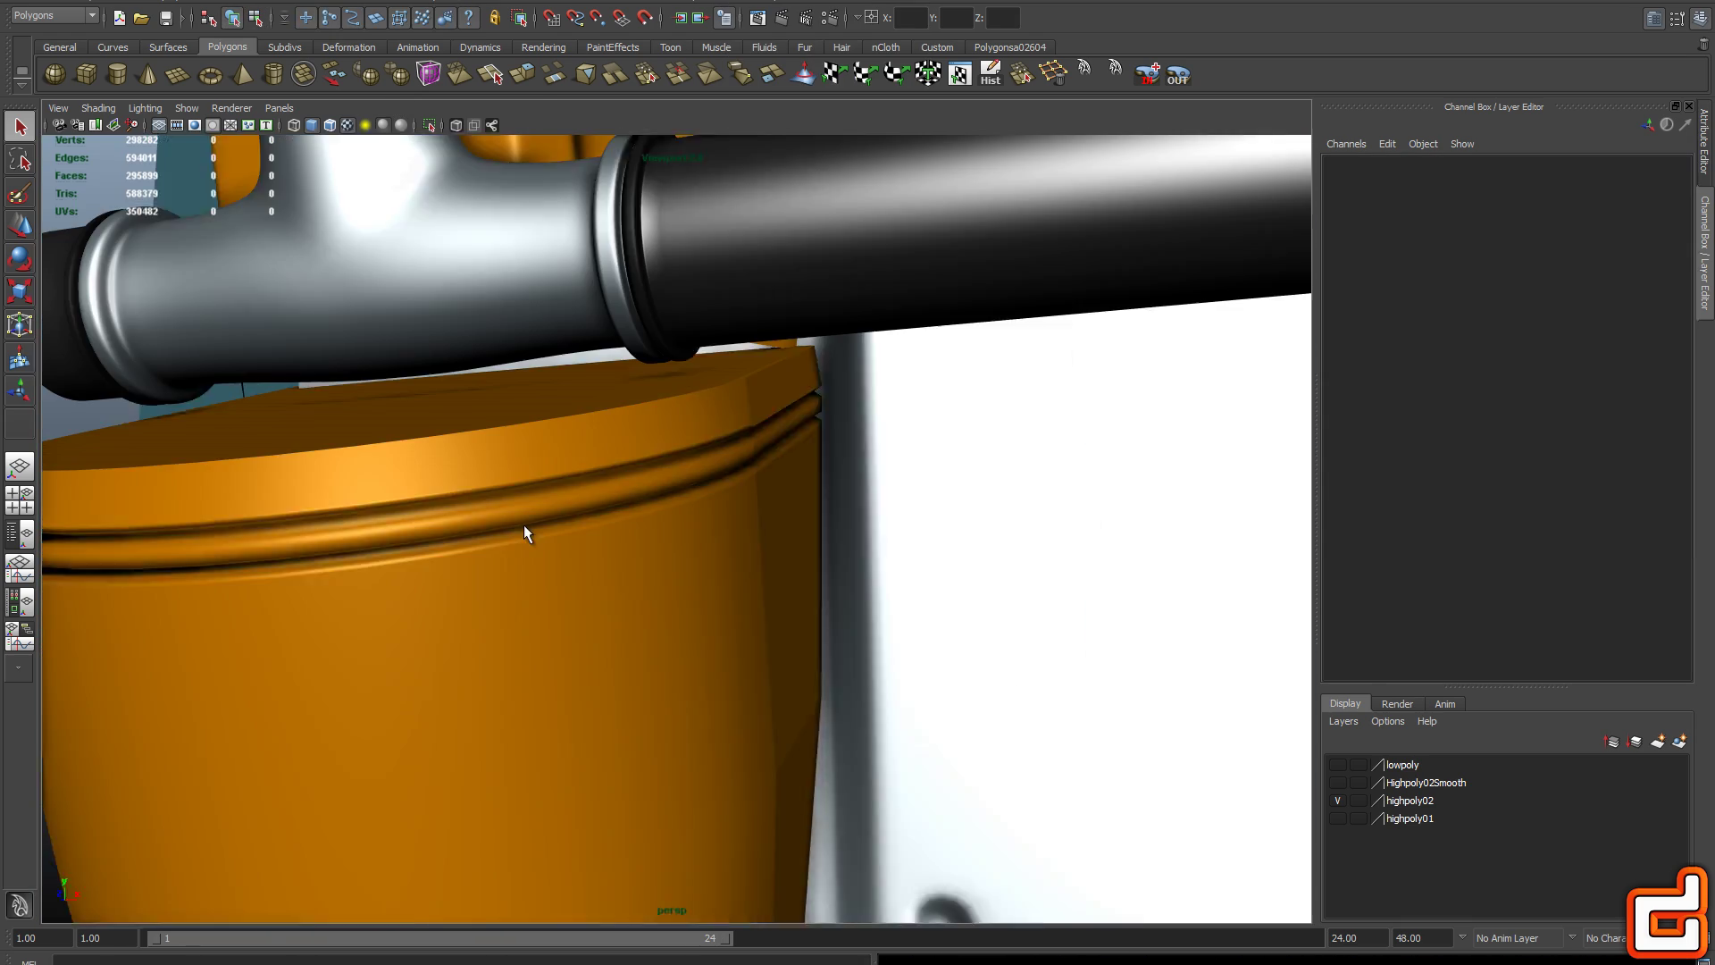
left_click(362, 438)
right_click(362, 437)
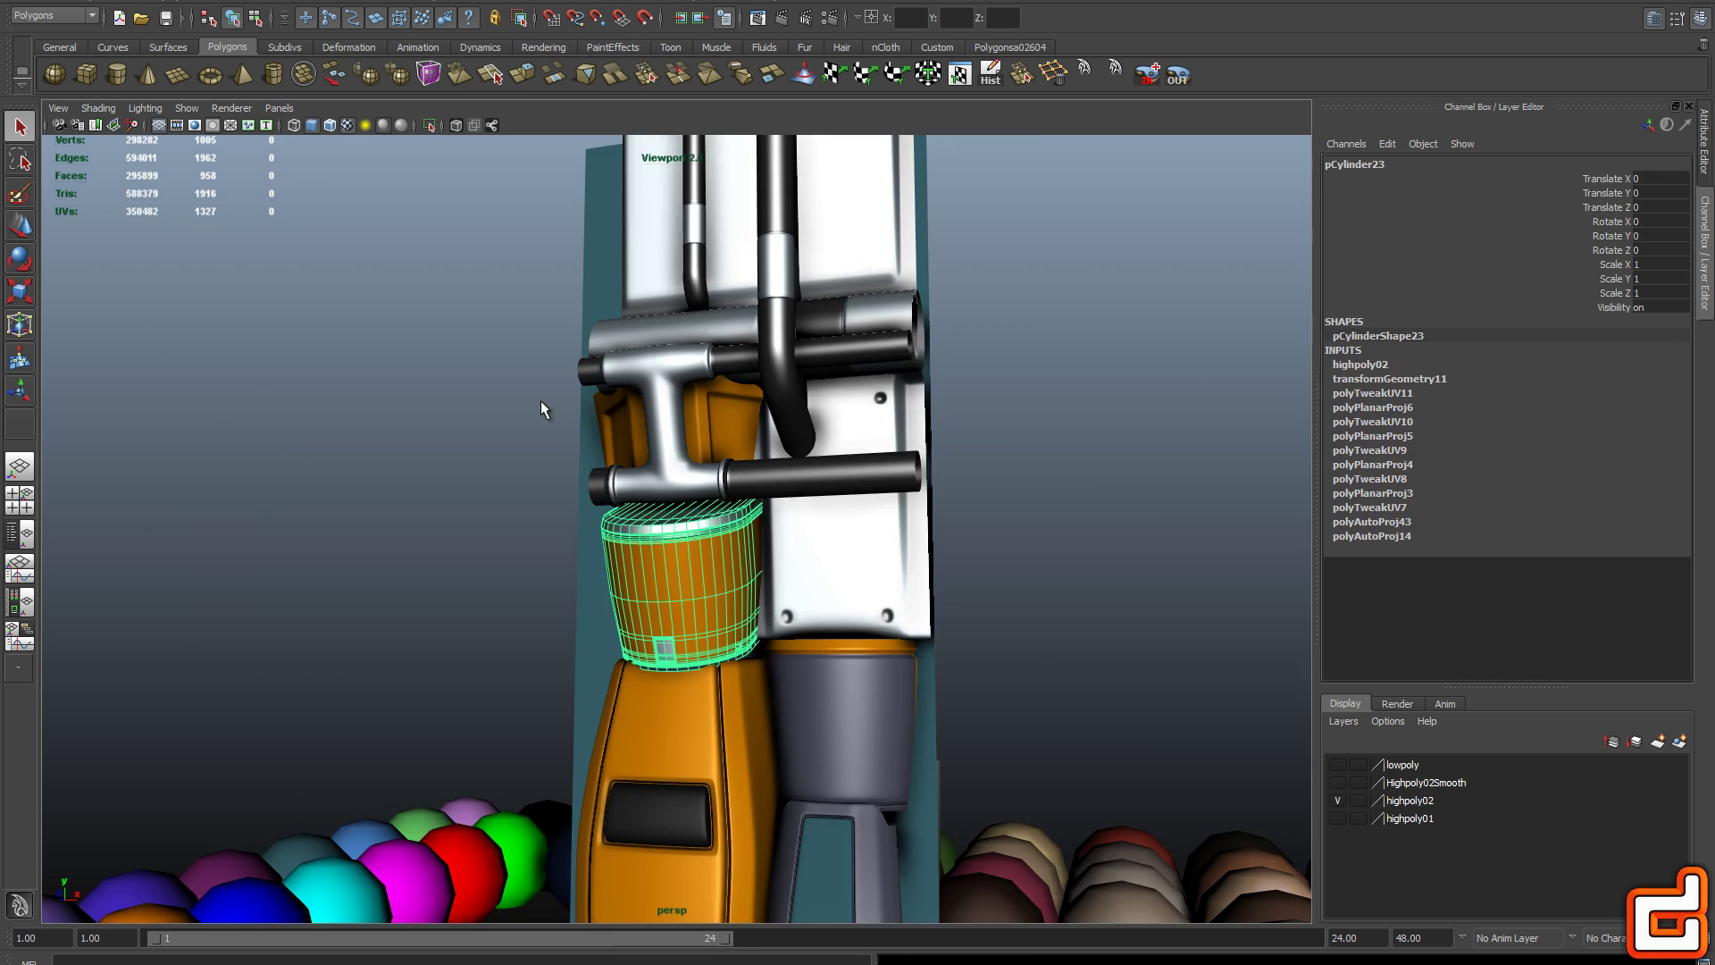
left_click(562, 607)
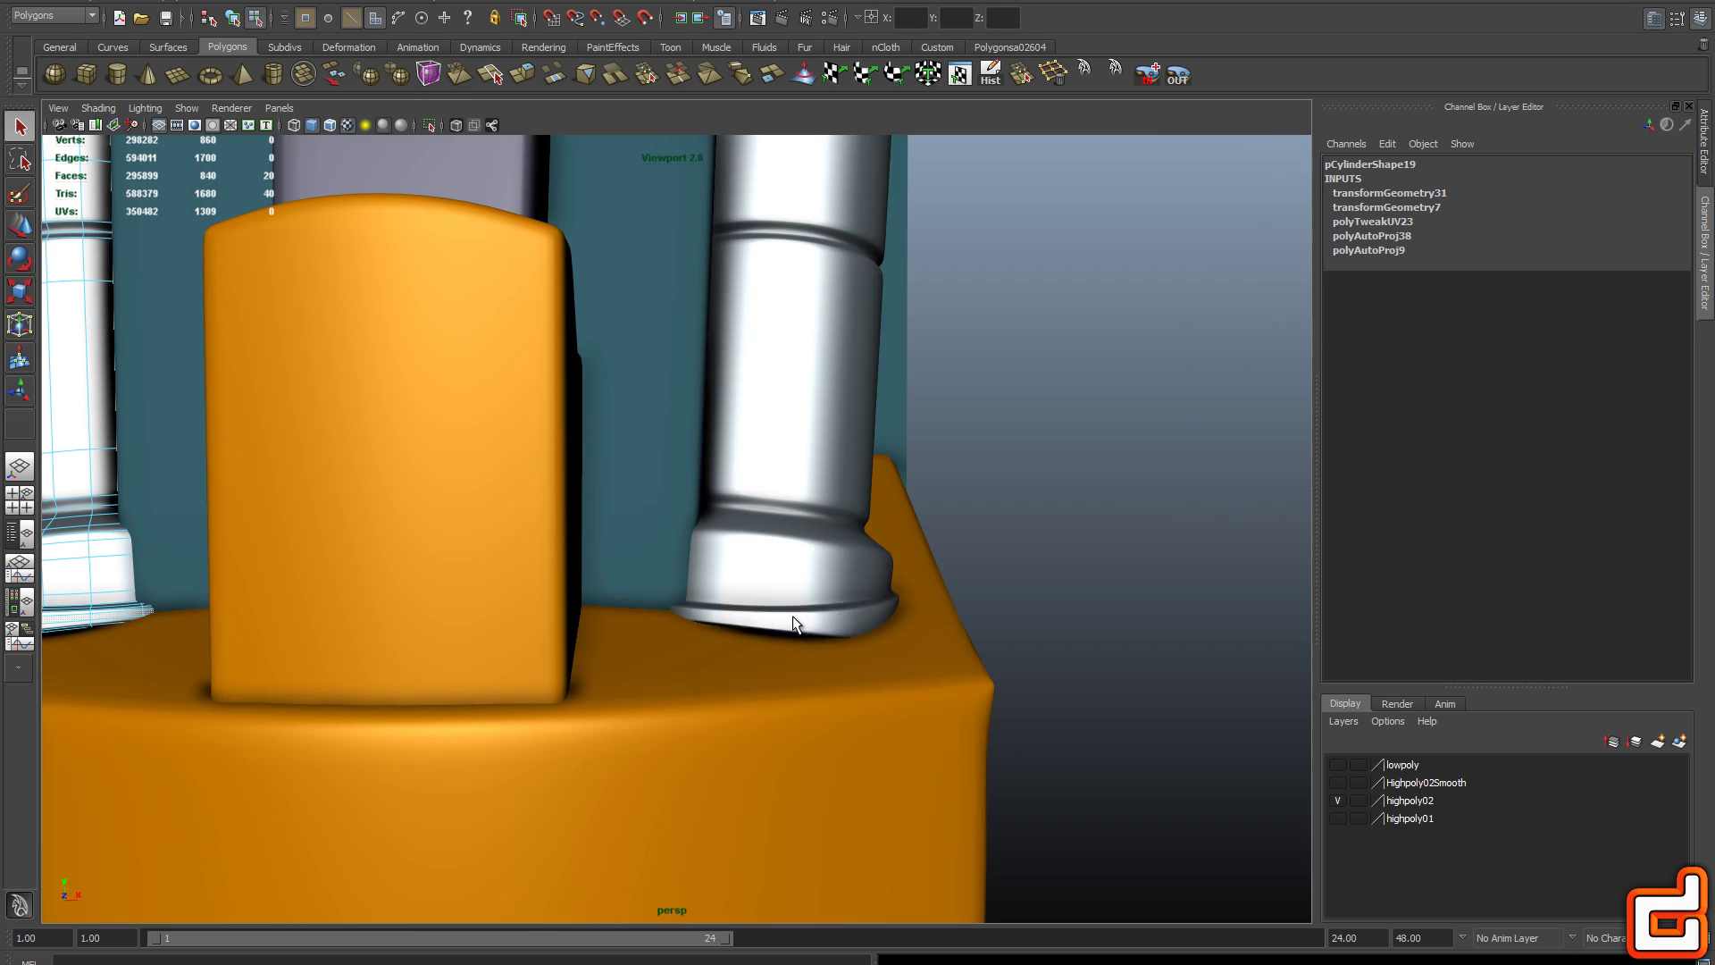
Select the flared foot faces of the two slim lower pipes and assign an existing material to them
left_click(794, 624)
right_click(795, 623)
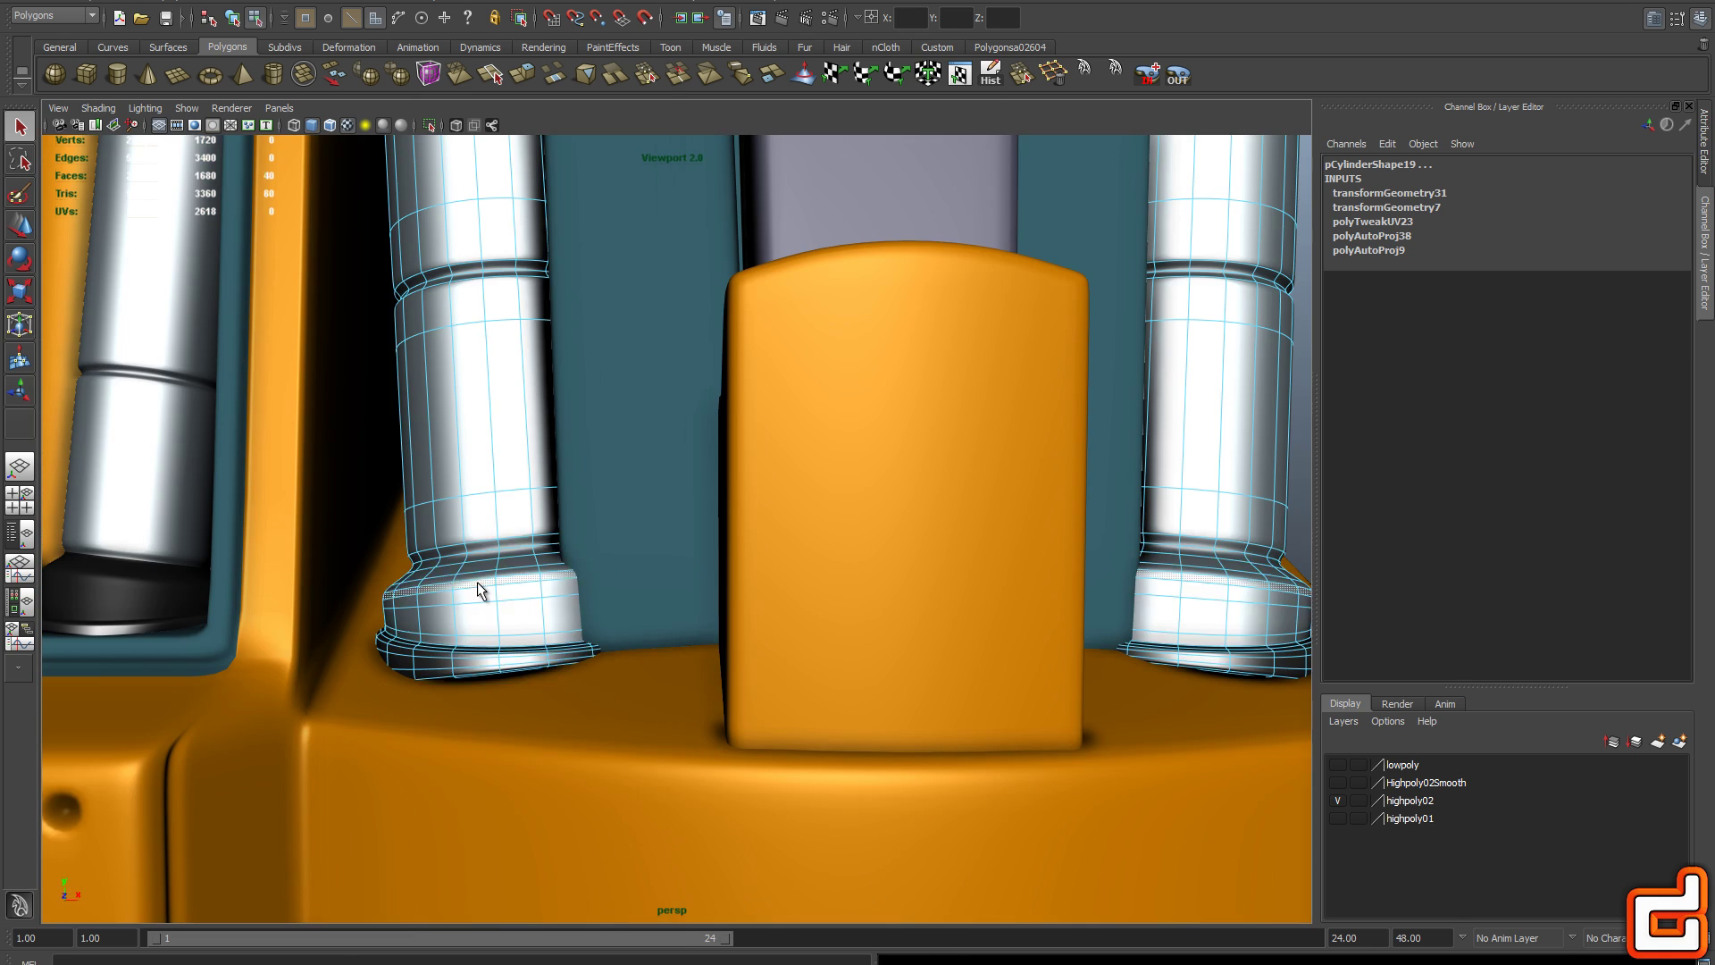
right_click(498, 584)
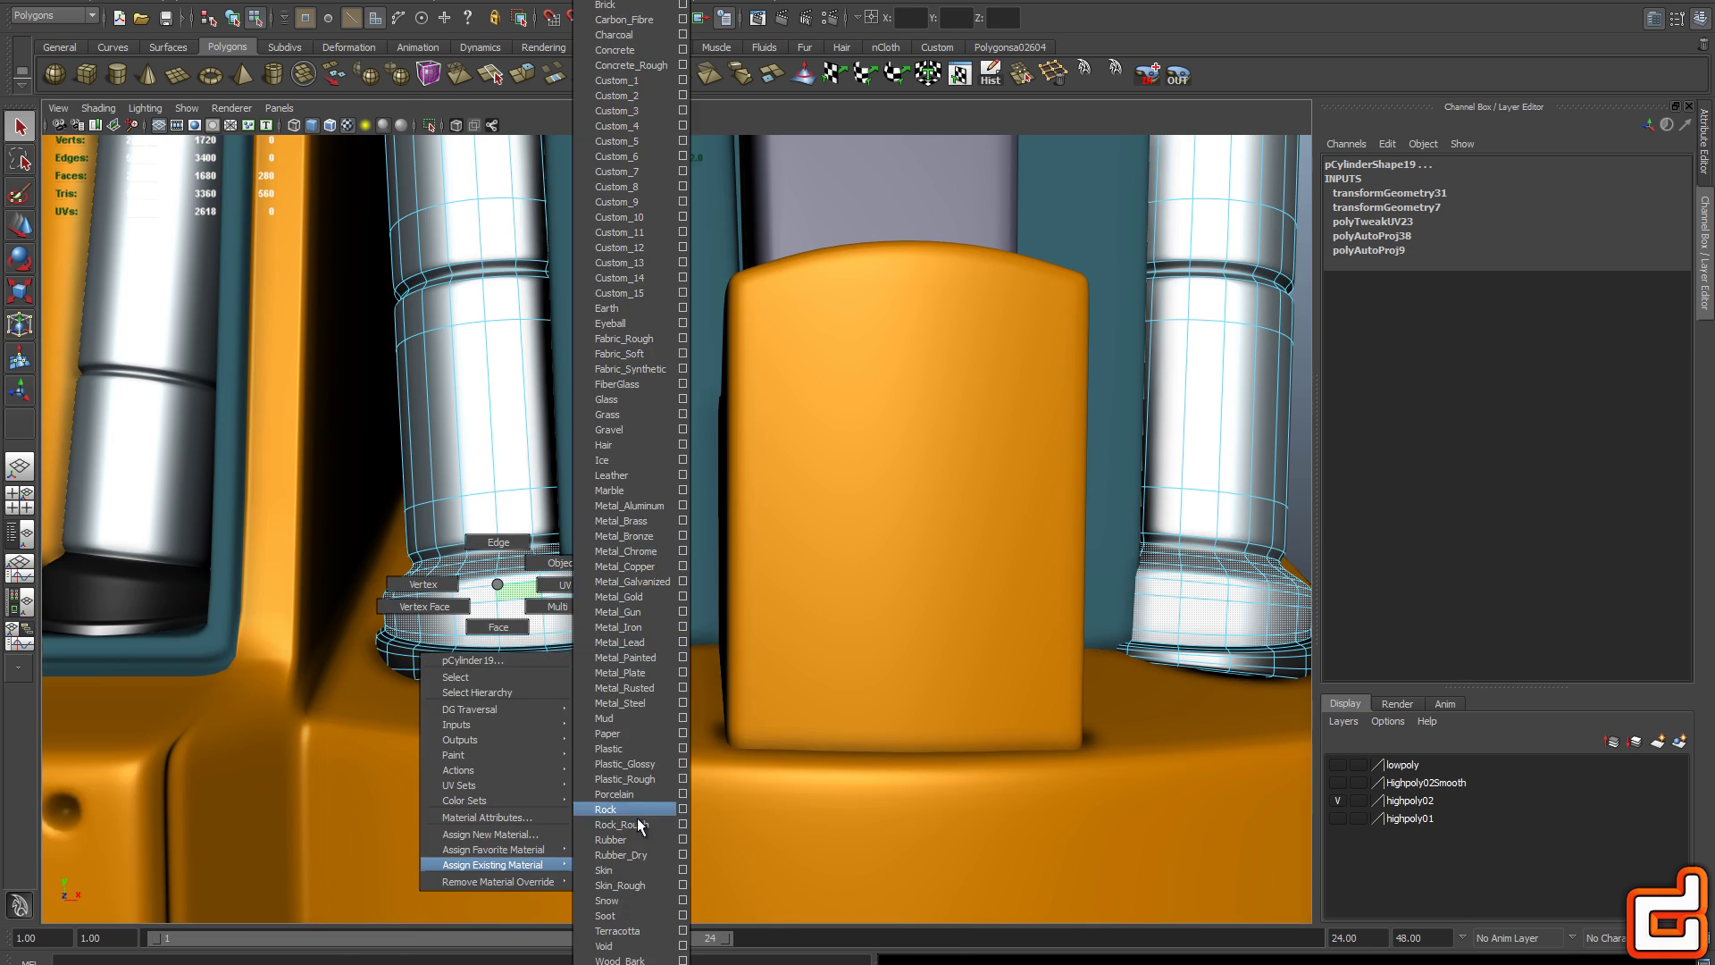
right_click(741, 551)
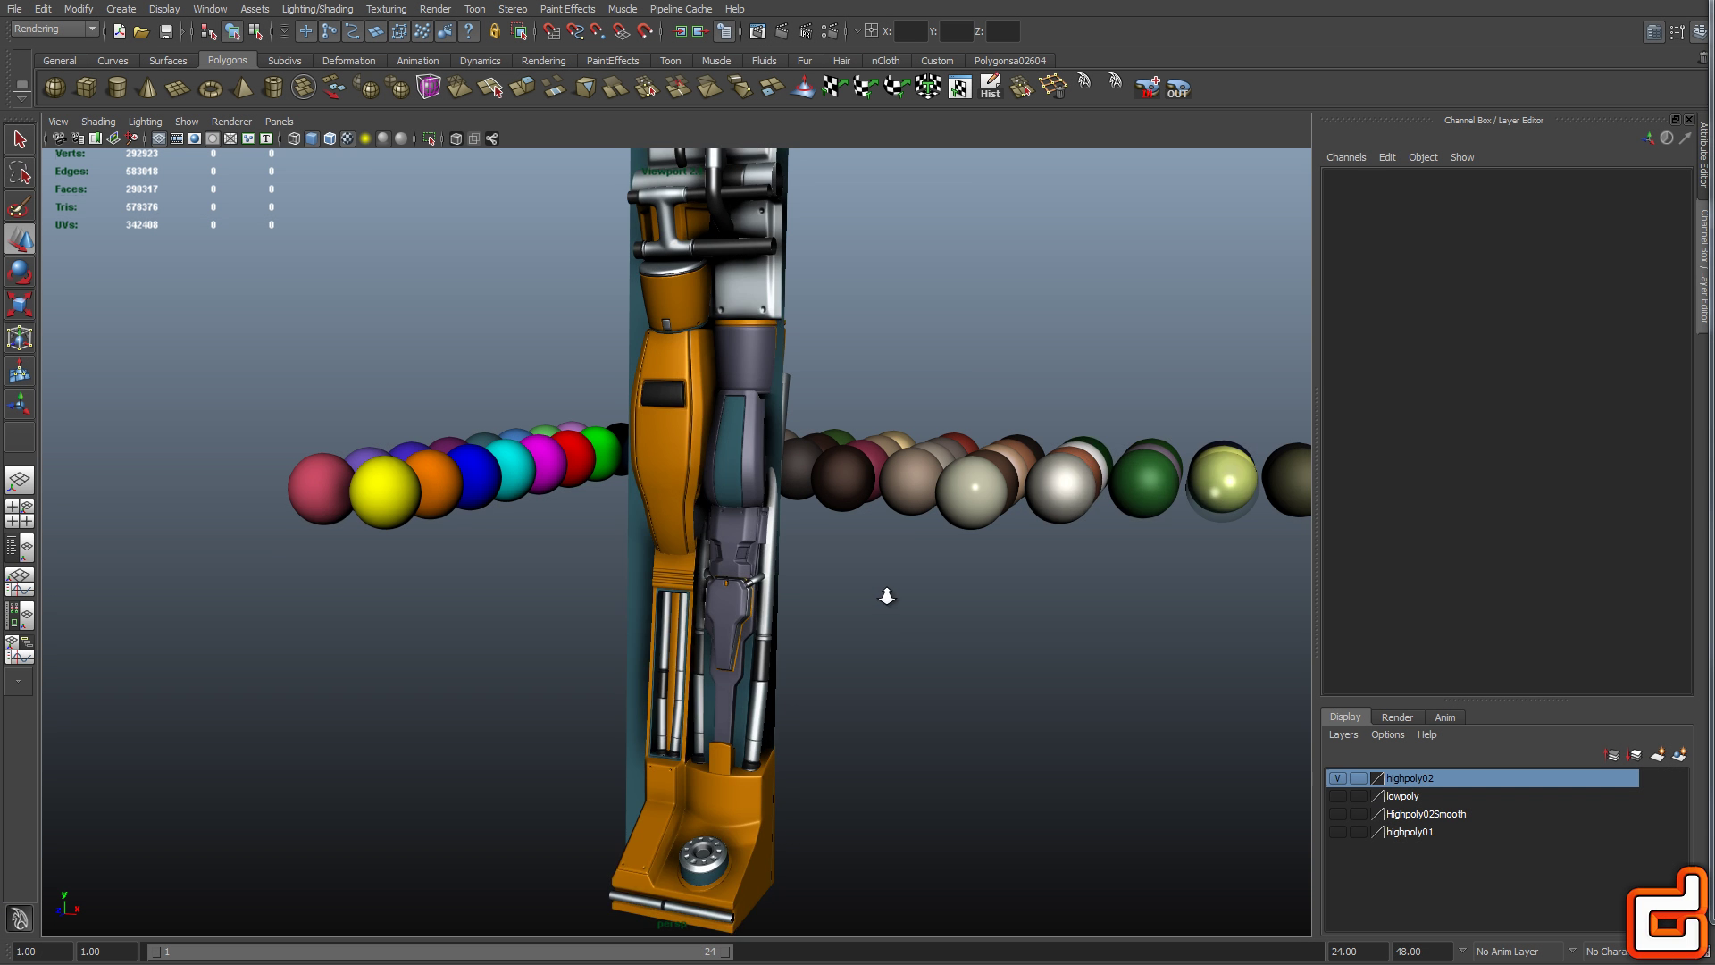
Hide the highpoly02 layer, show the lowpoly layer, and open Transfer Maps for the low-poly wall mesh
left_click_drag(887, 595, 1012, 592)
left_click(1337, 795)
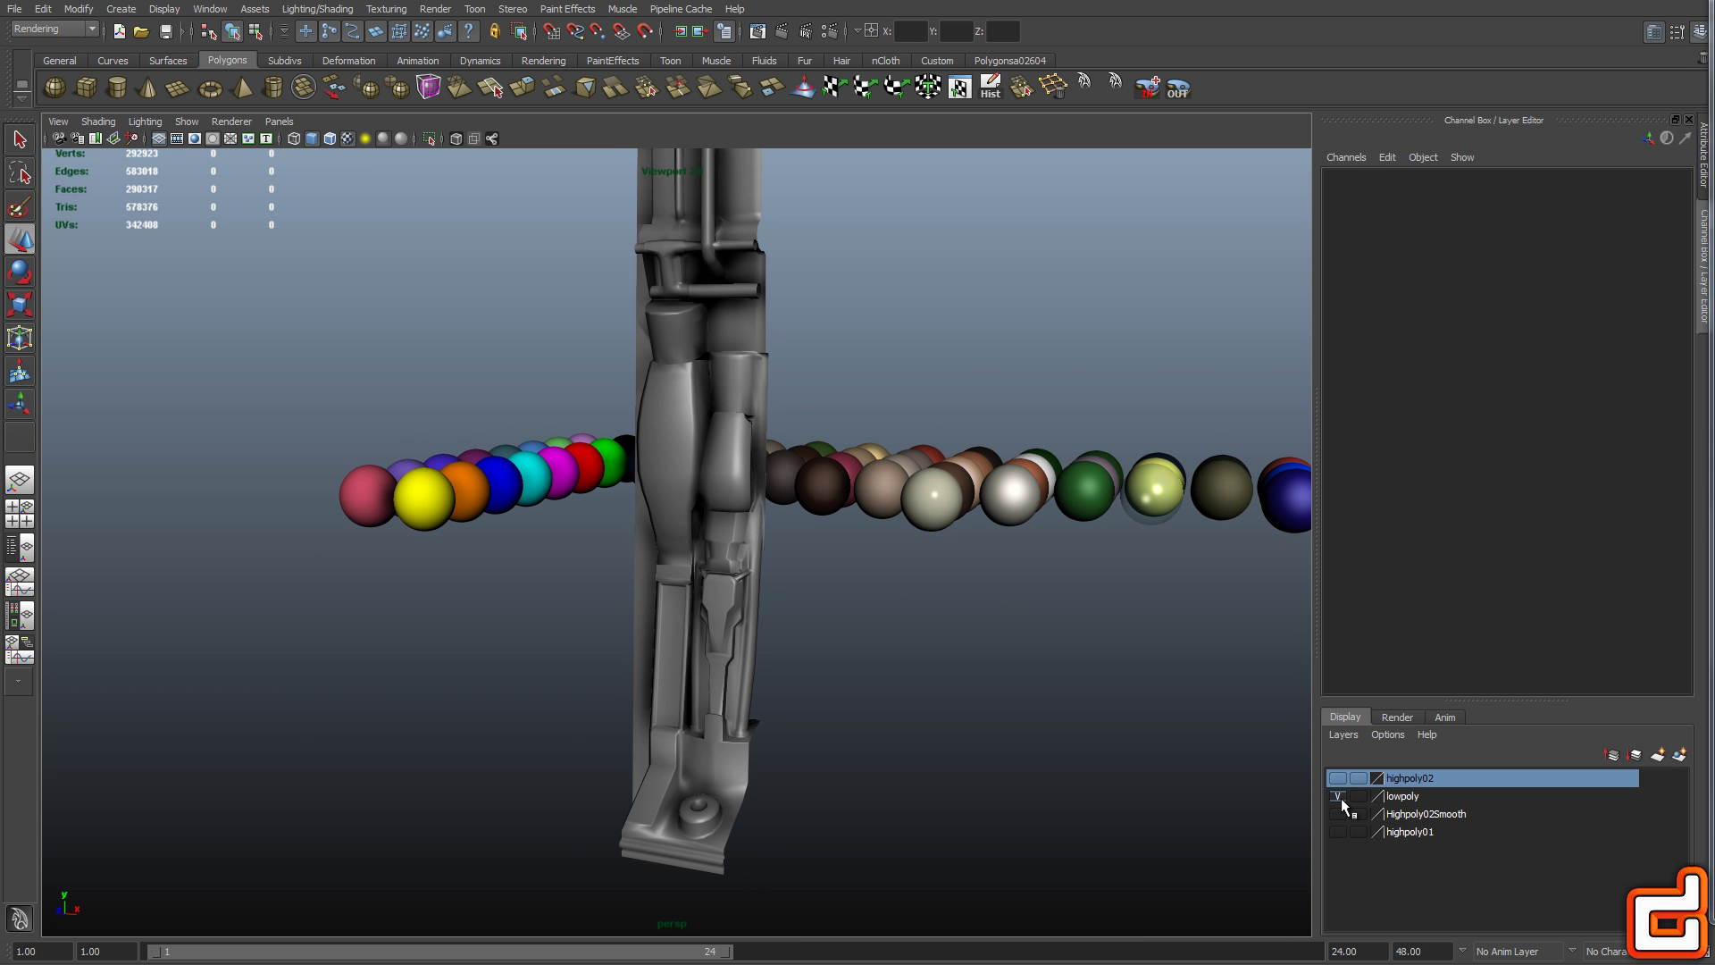
left_click(759, 465)
left_click(301, 10)
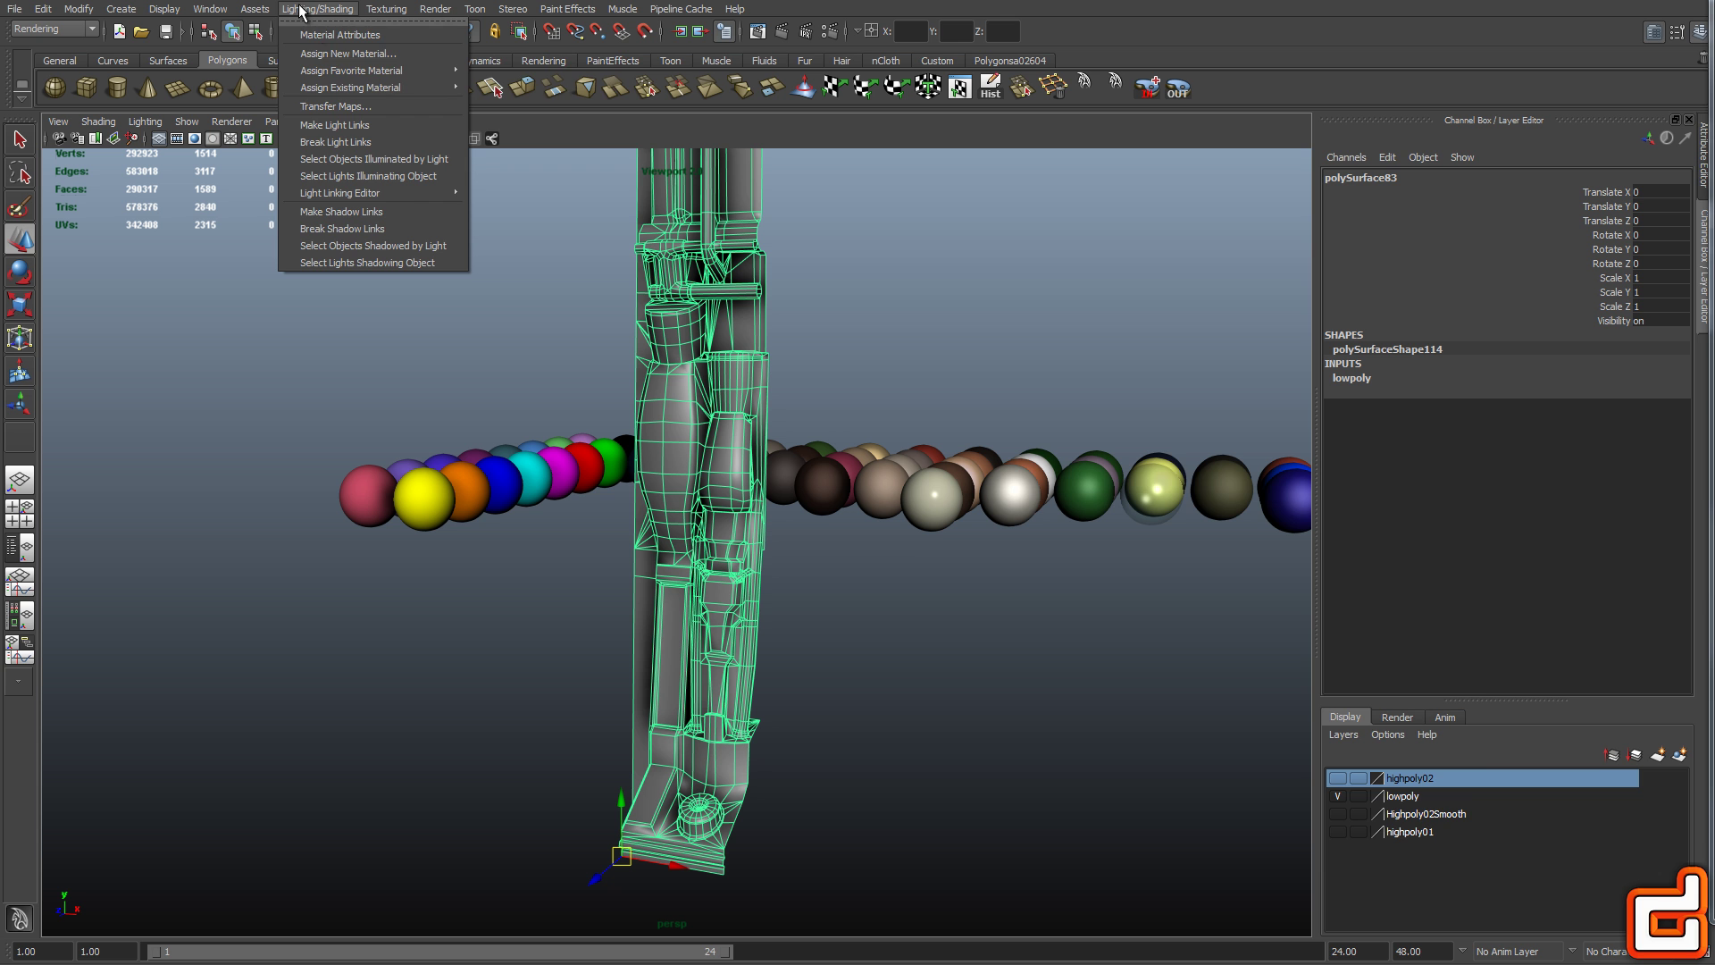
left_click(335, 106)
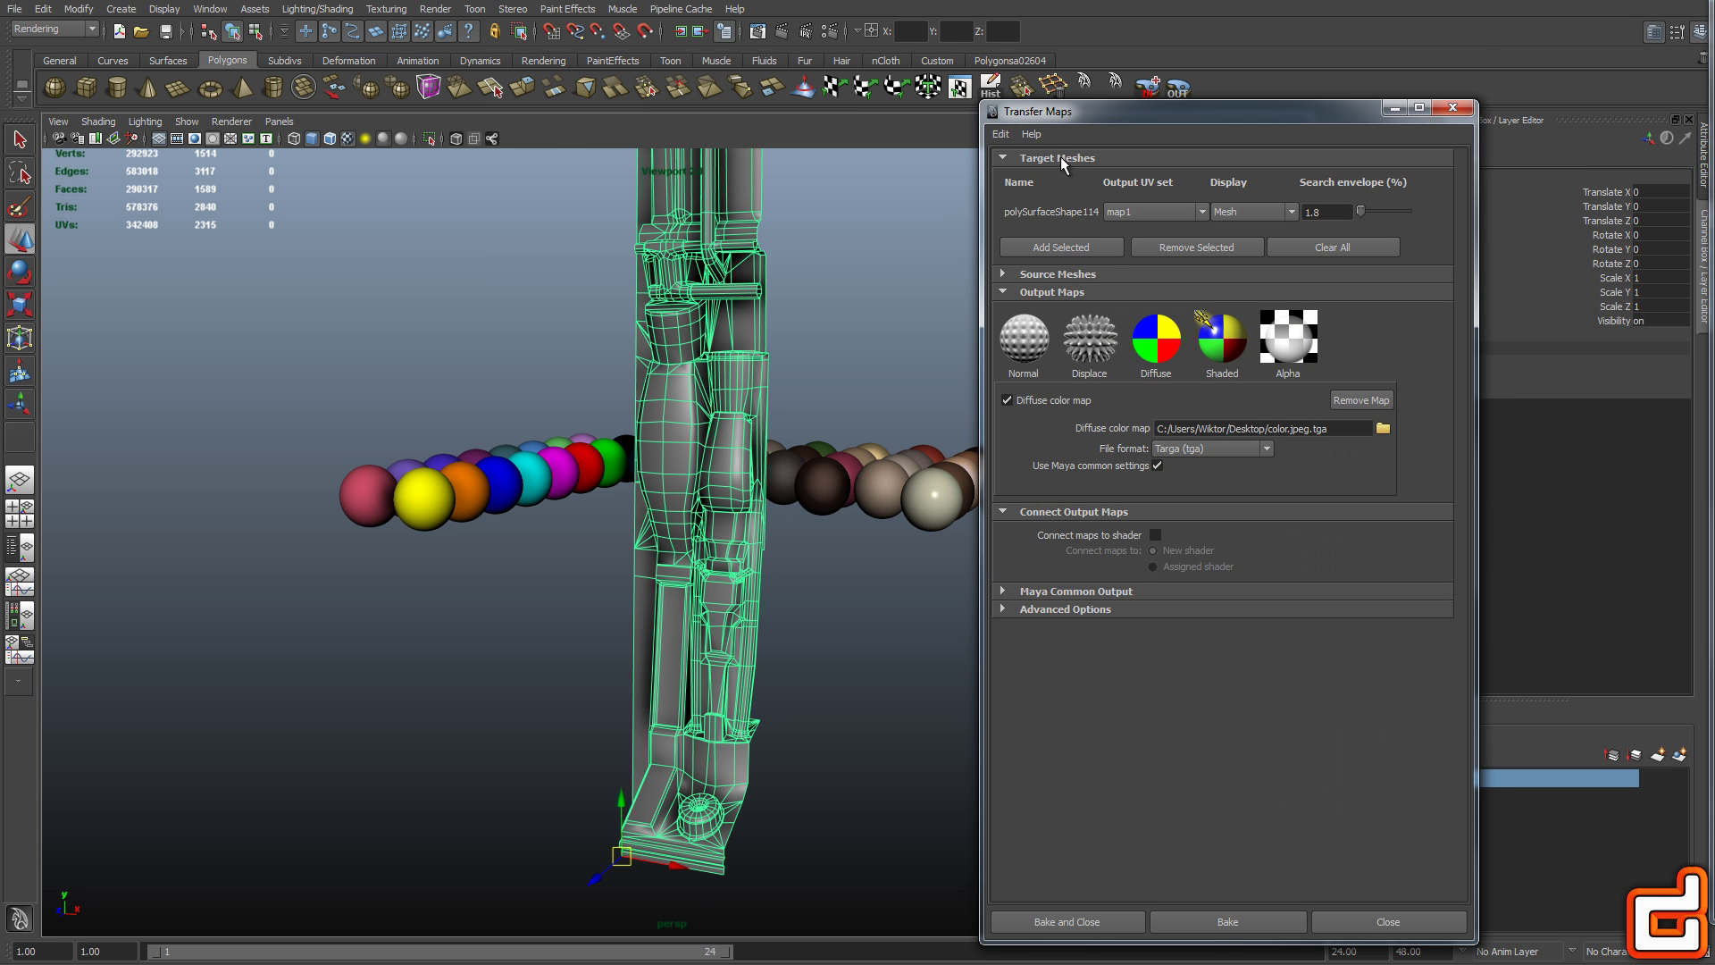
Rename the low-poly mesh lowpolyMesh and make it the only target mesh in Transfer Maps
left_click_drag(1340, 111, 1170, 264)
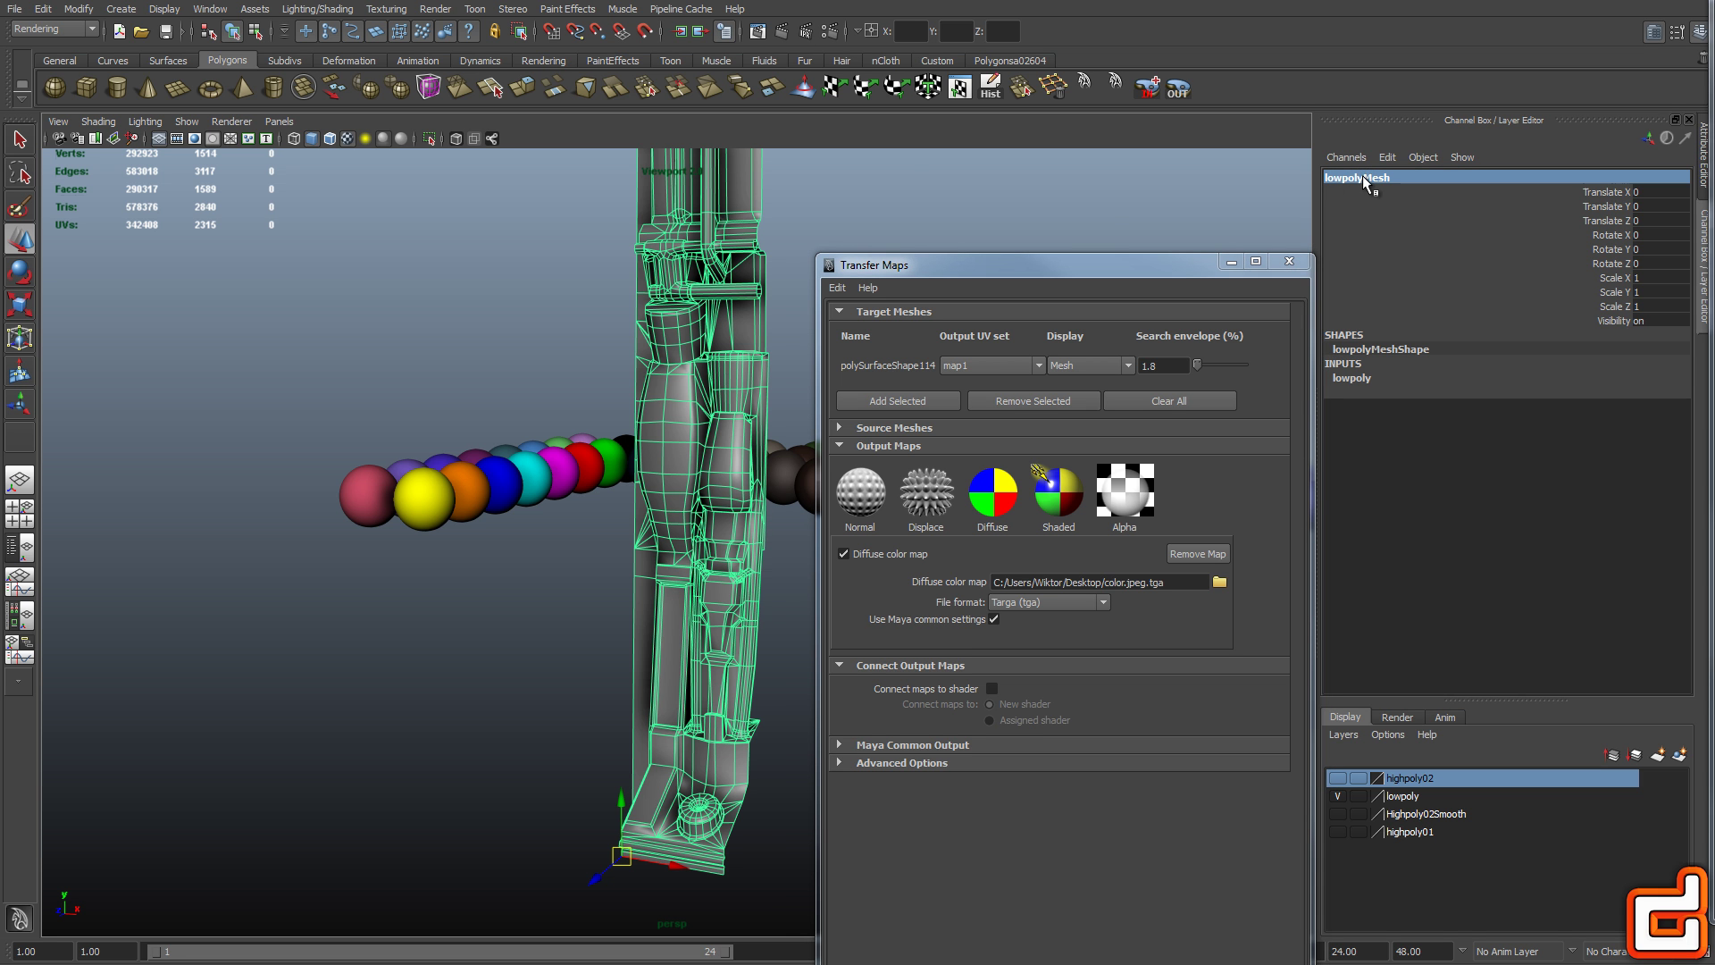
left_click(1180, 404)
left_click(900, 377)
left_click_drag(952, 264, 948, 178)
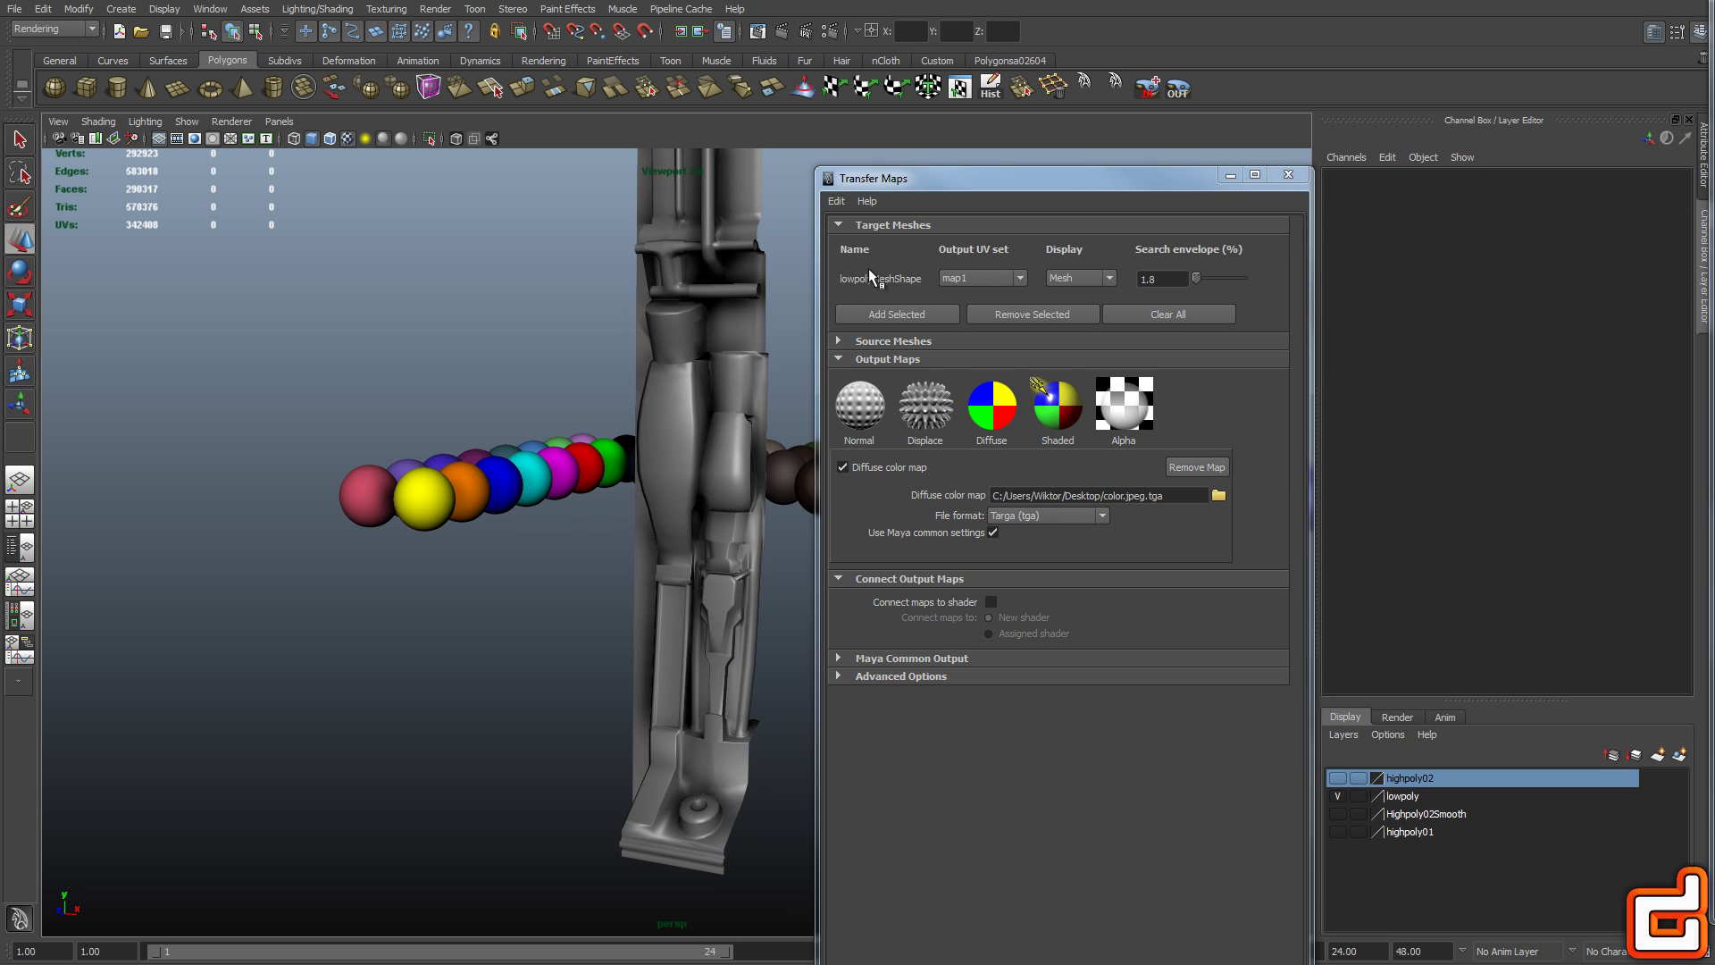
Swap visibility back to the highpoly02 layer, select all high-poly wall parts and set them as the source meshes
left_click(1338, 795)
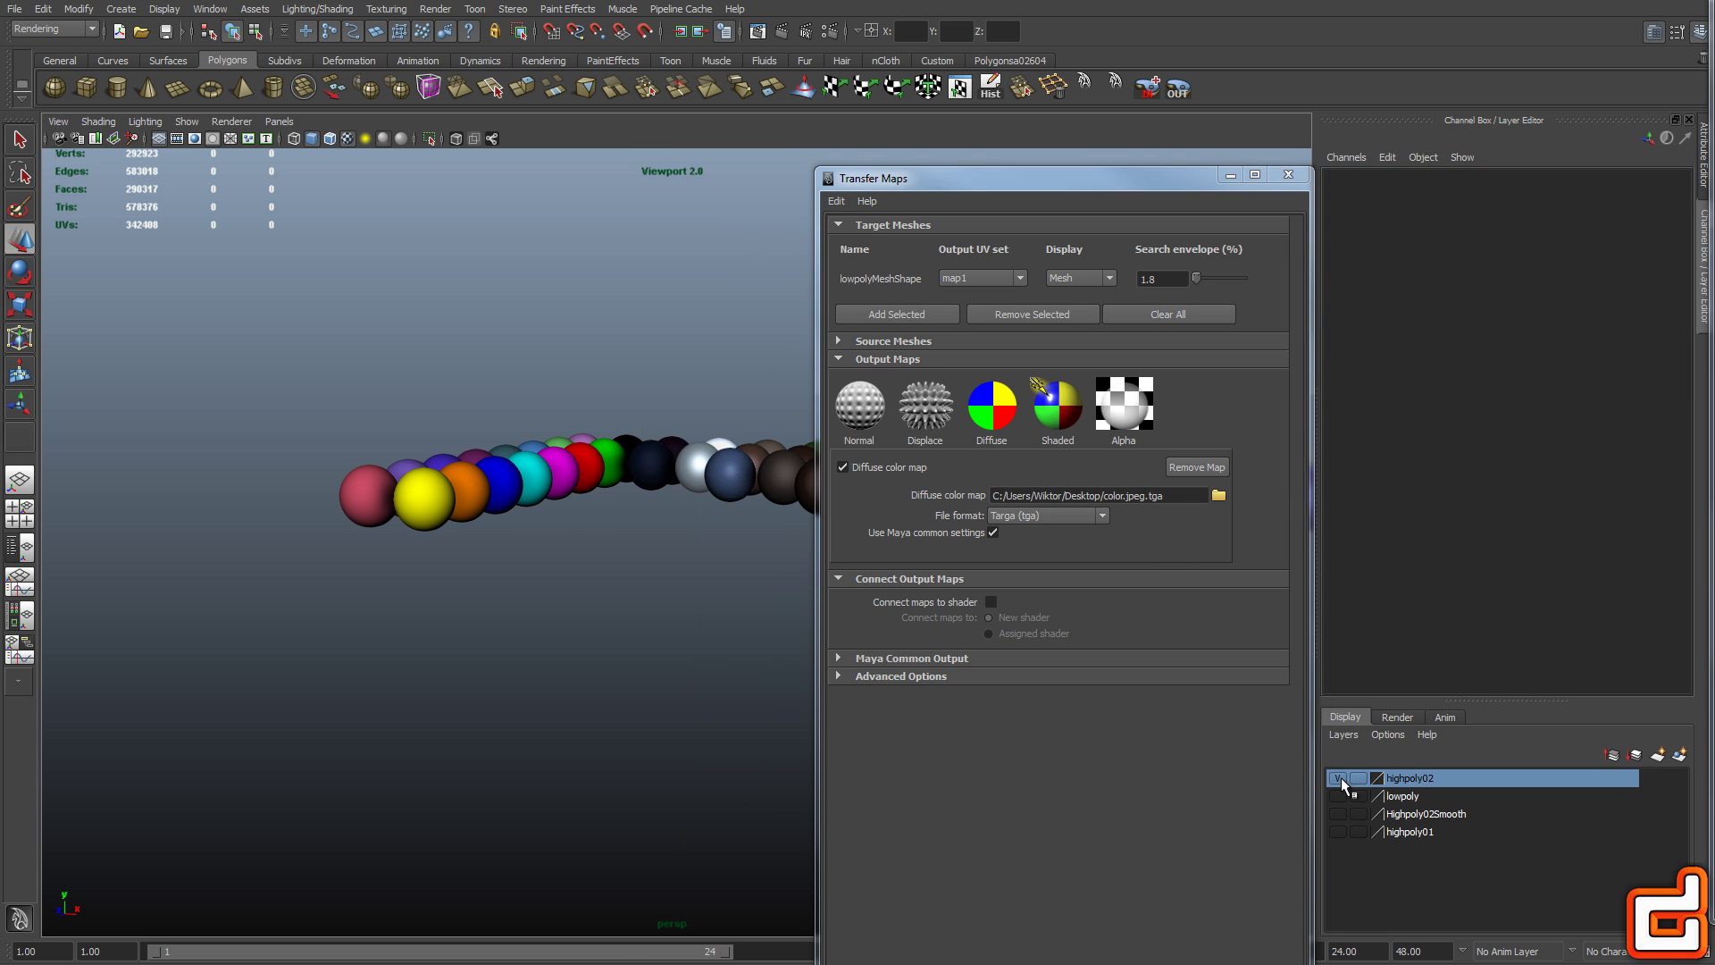
left_click(1337, 777)
left_click(670, 464)
left_click_drag(598, 543, 607, 523)
left_click_drag(785, 797, 786, 799)
left_click_drag(783, 786, 708, 612)
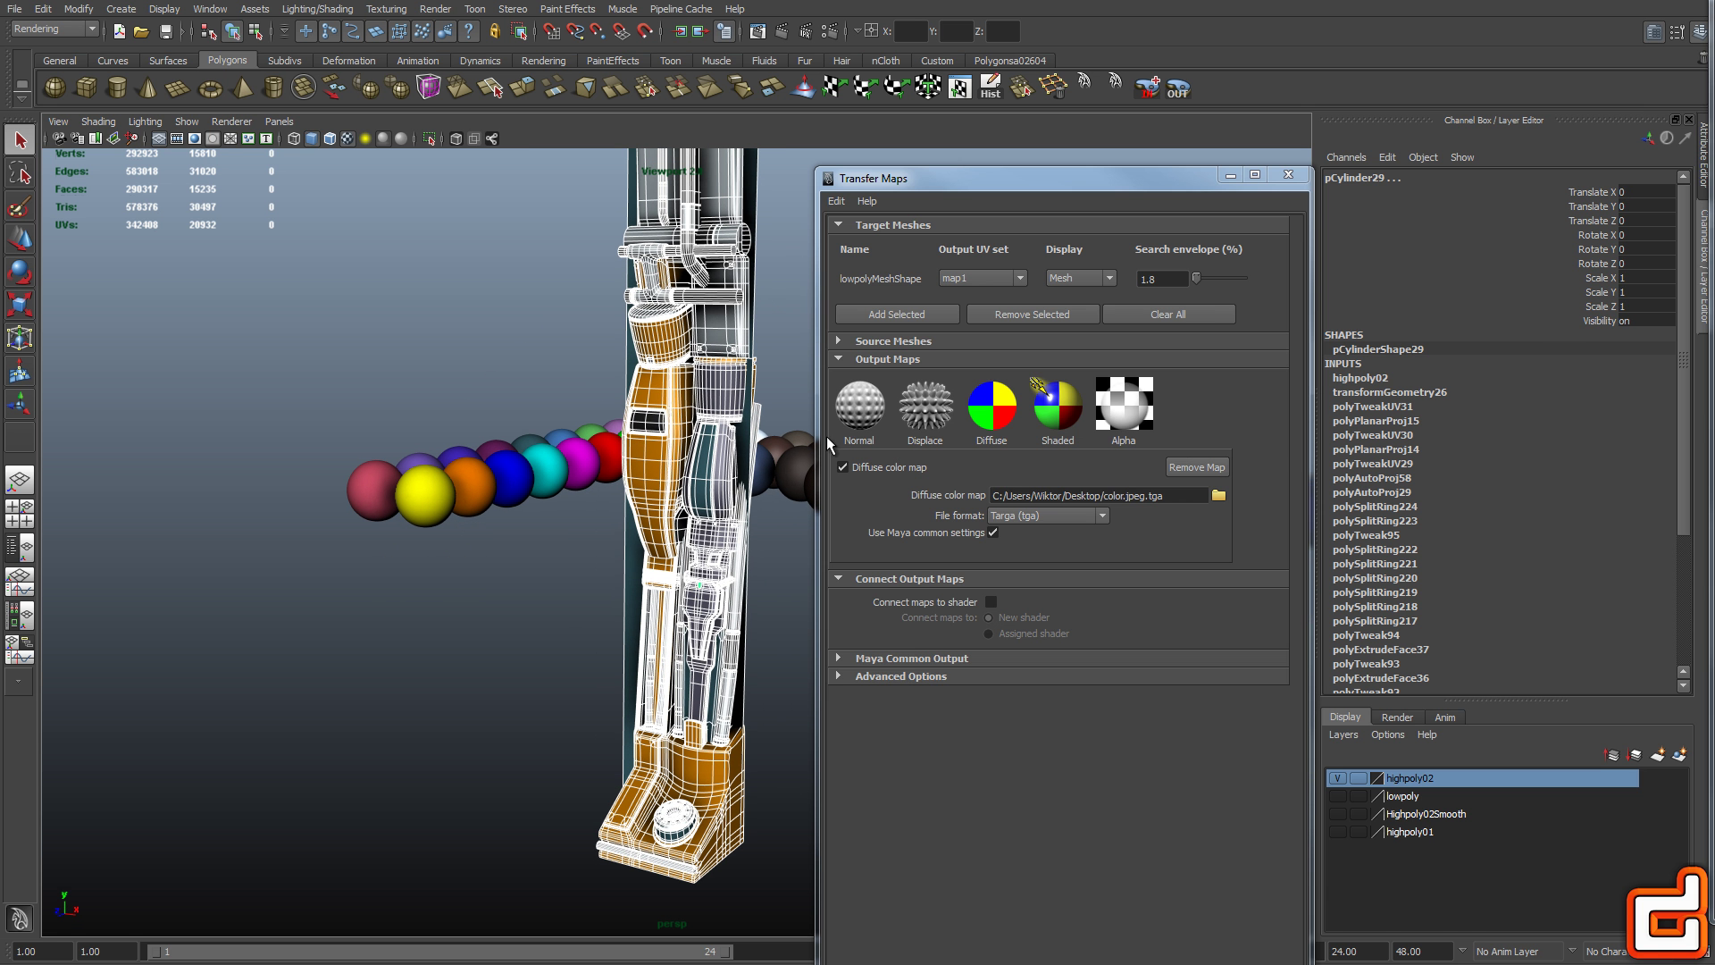
left_click(886, 339)
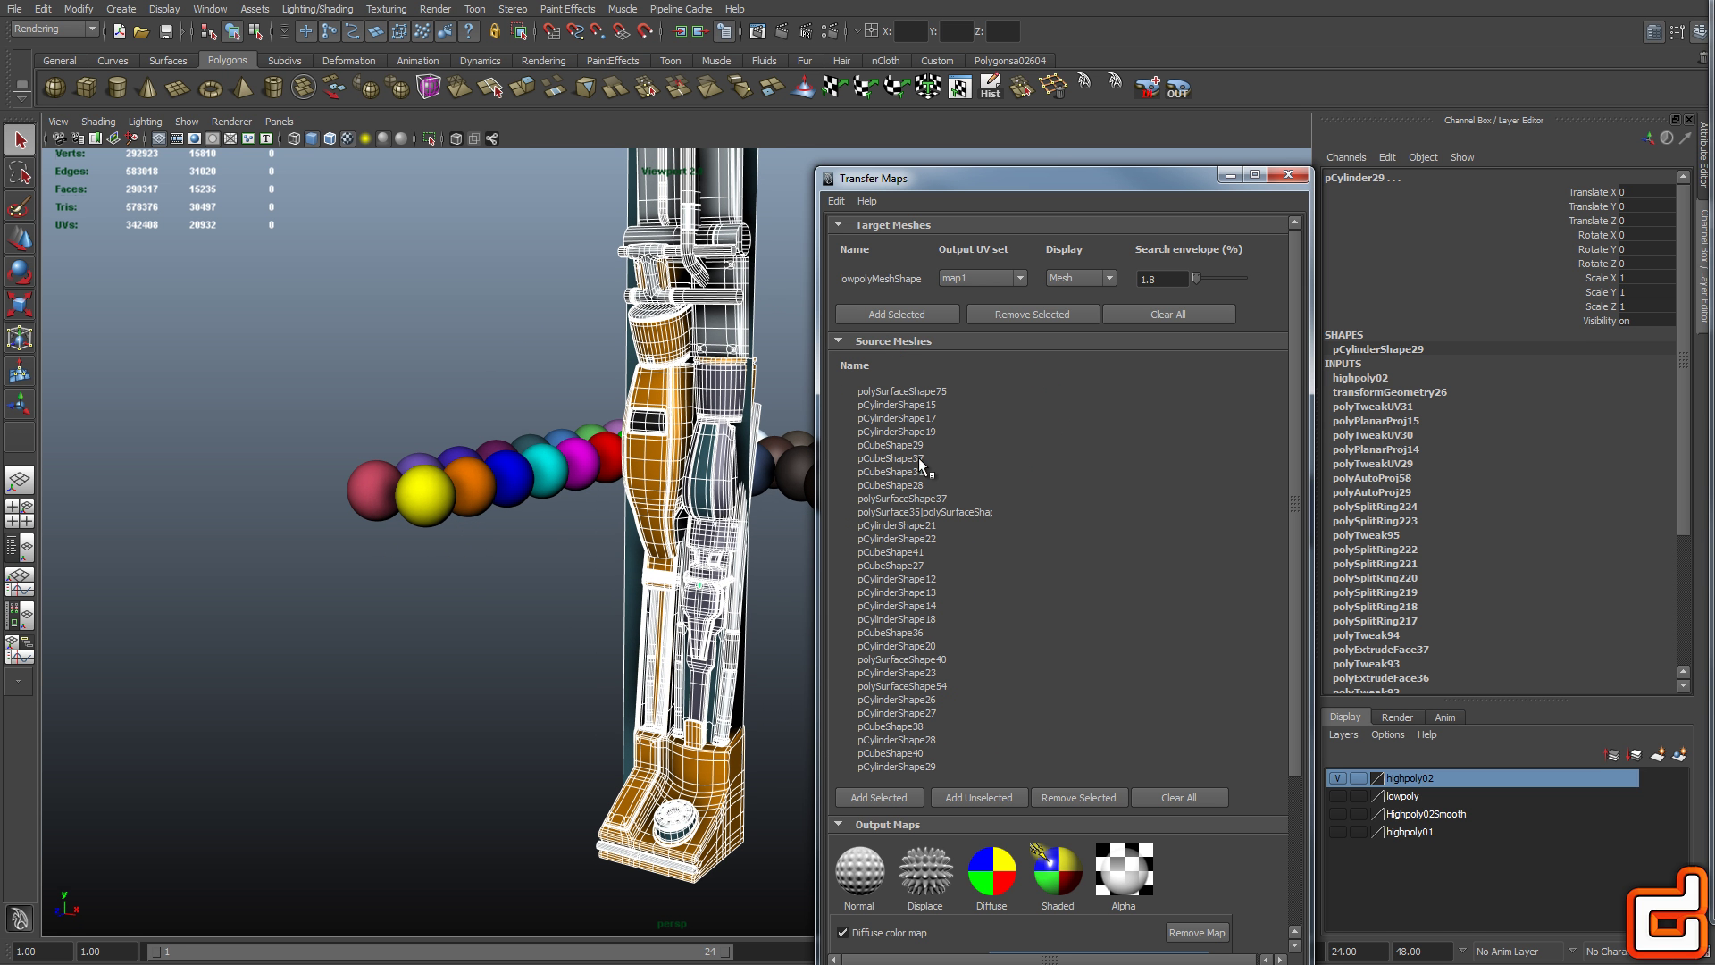
left_click(544, 690)
Set the diffuse color map output to a Targa file named Wall_Colormap in the tutorial's Demo Content/Textures/Bakes folder
left_click_drag(1288, 419, 1304, 600)
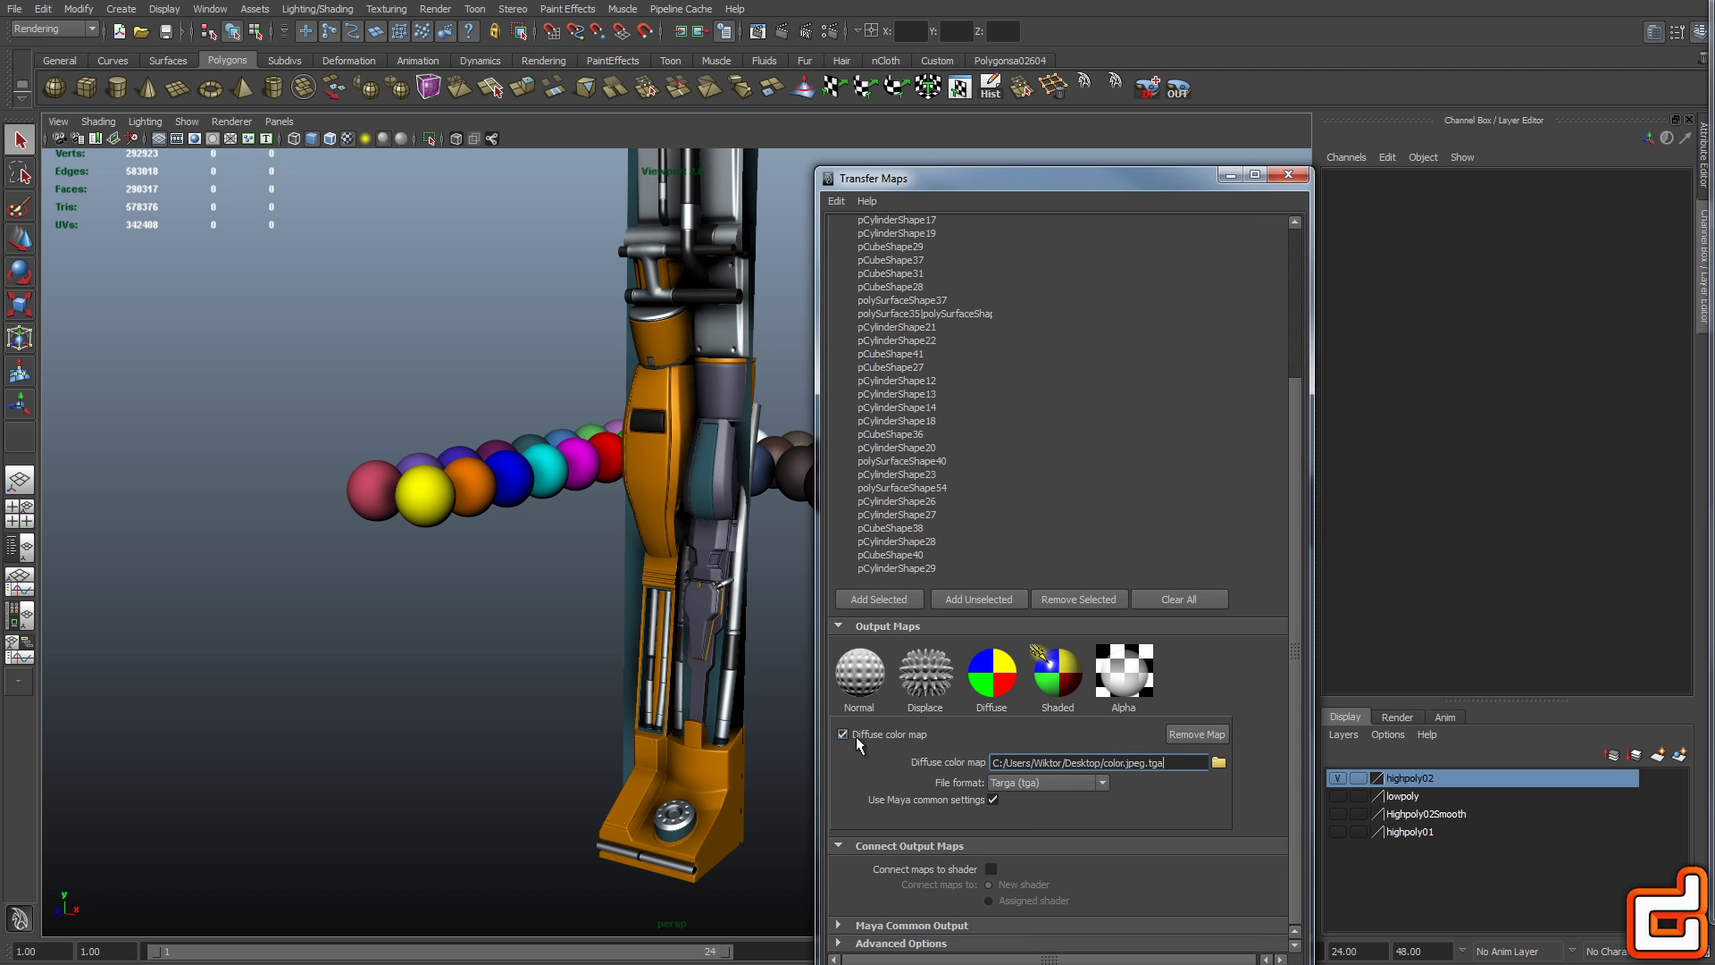
left_click(1219, 764)
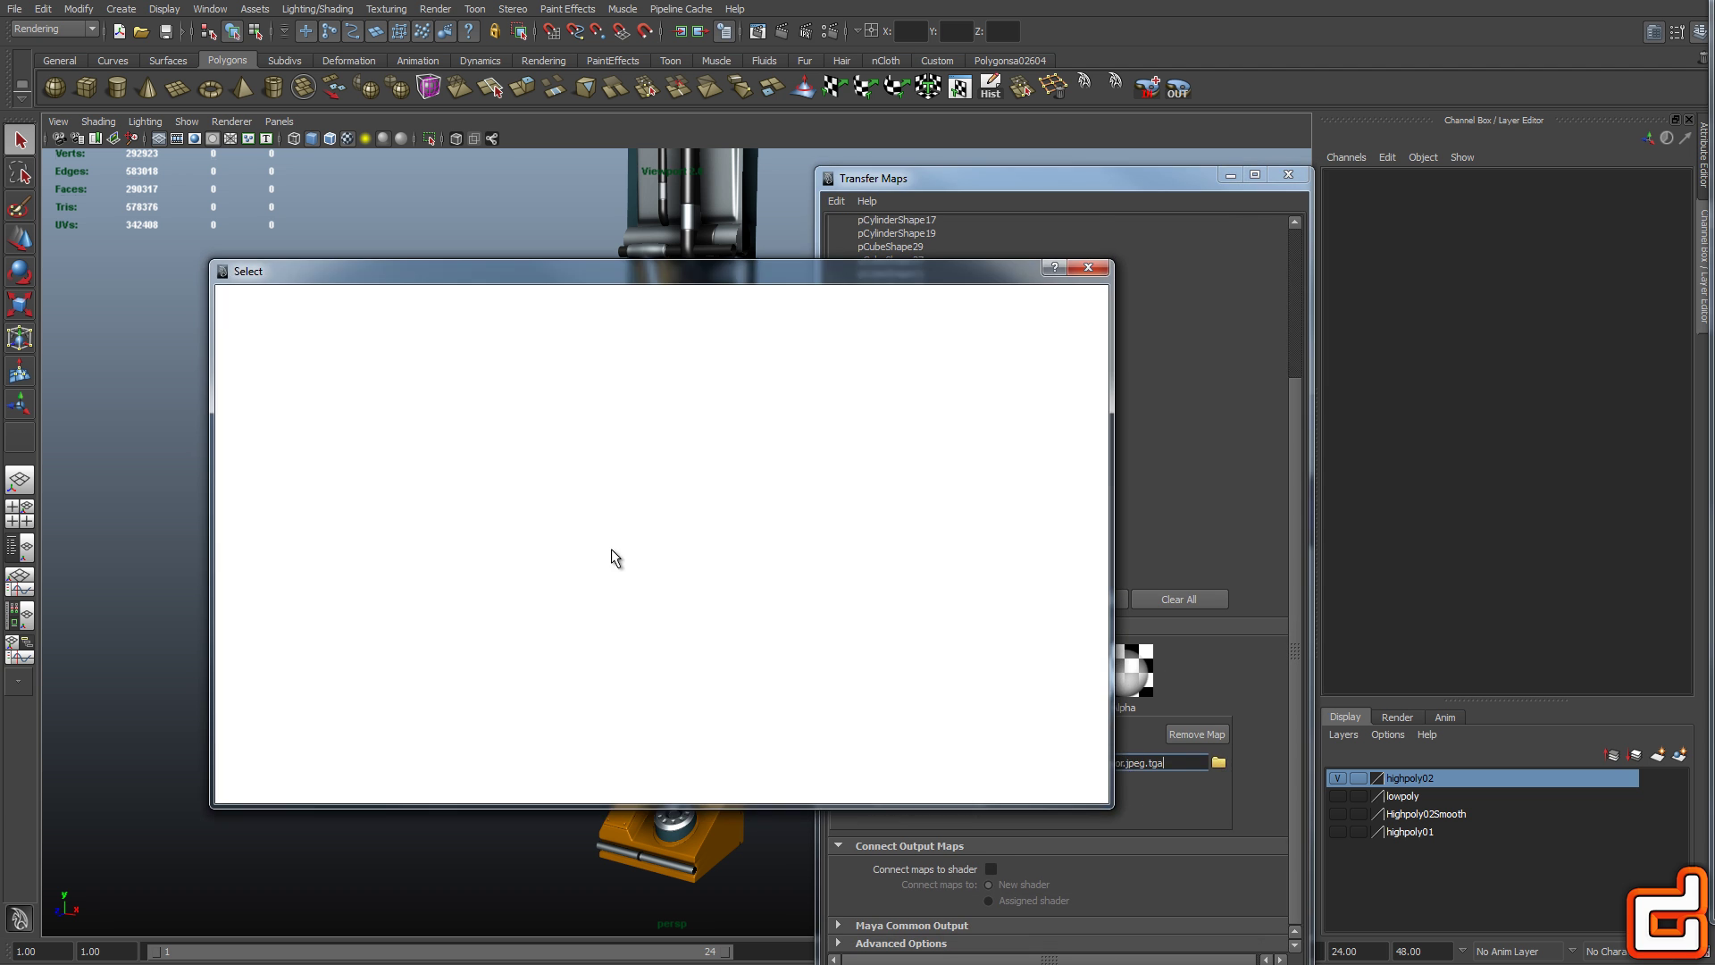
left_click(263, 391)
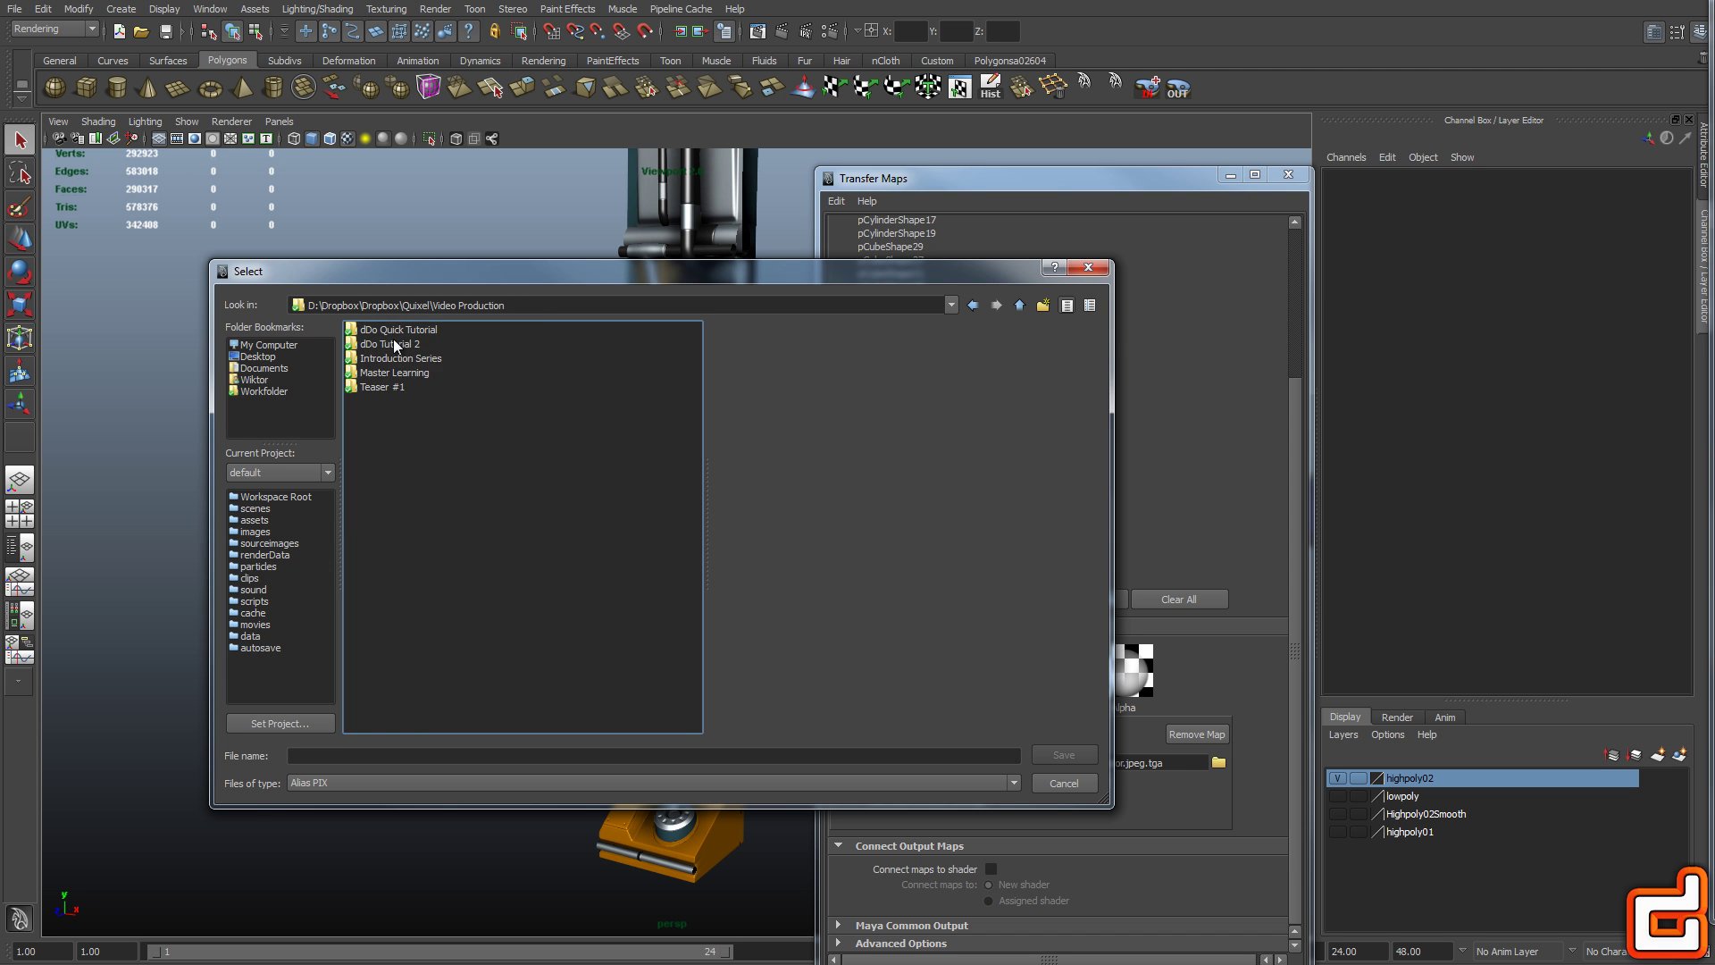
left_click(689, 782)
left_click(459, 849)
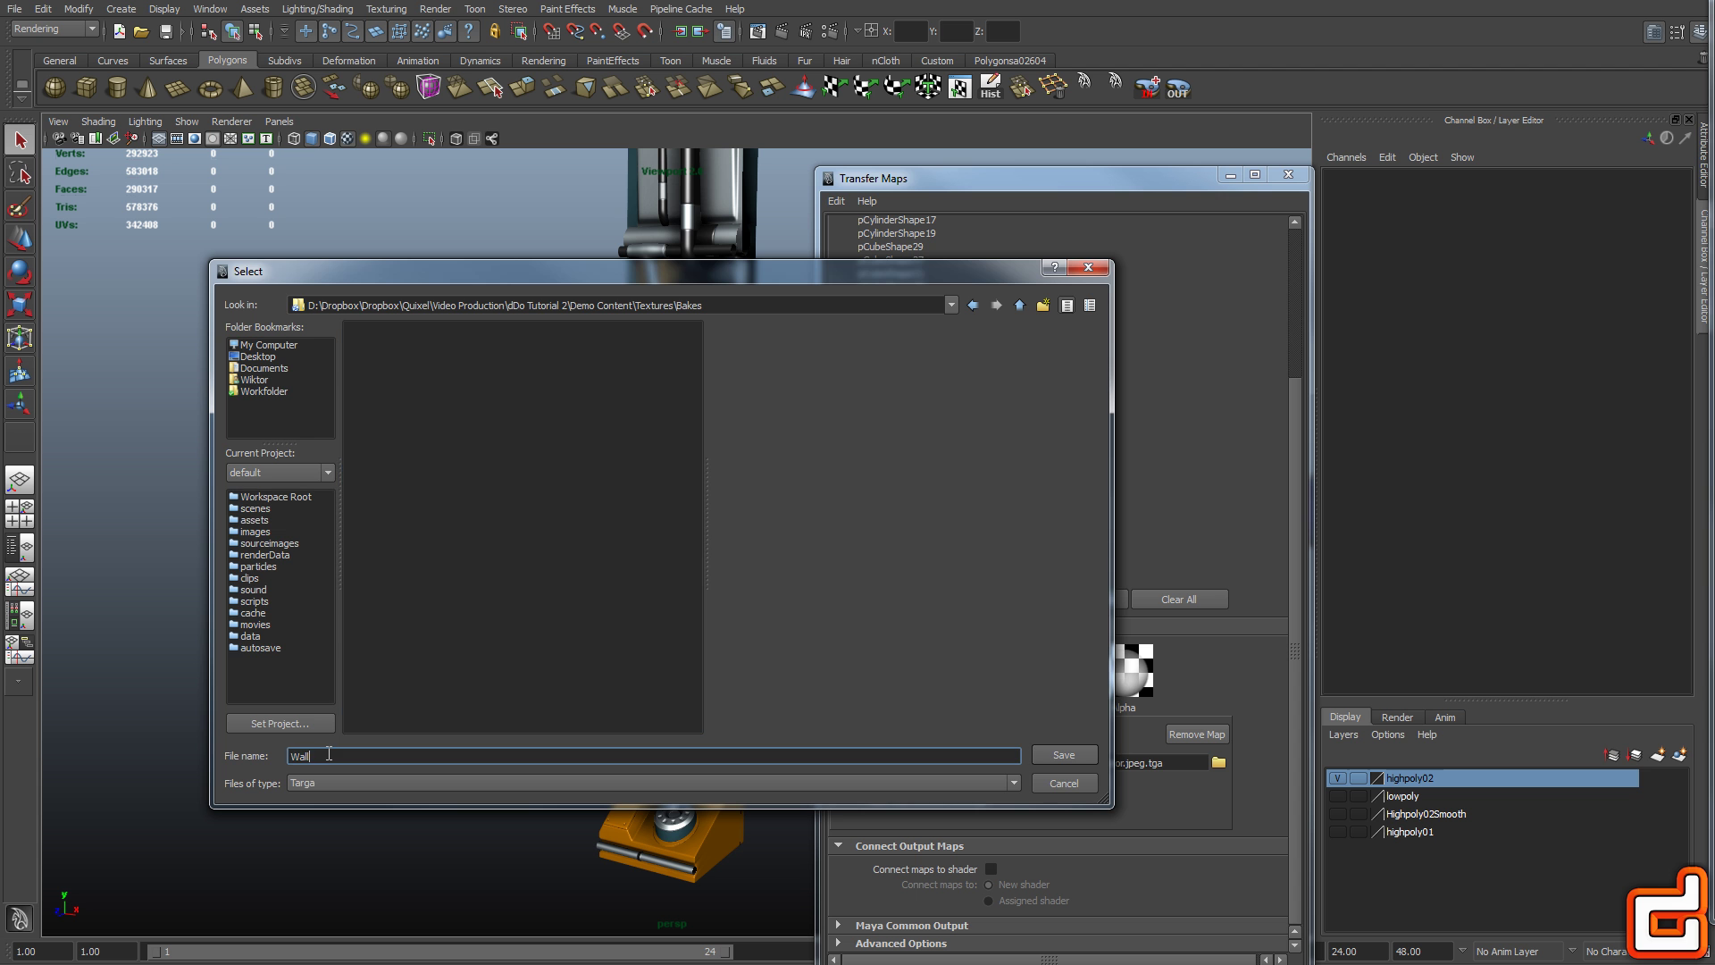
left_click(1062, 755)
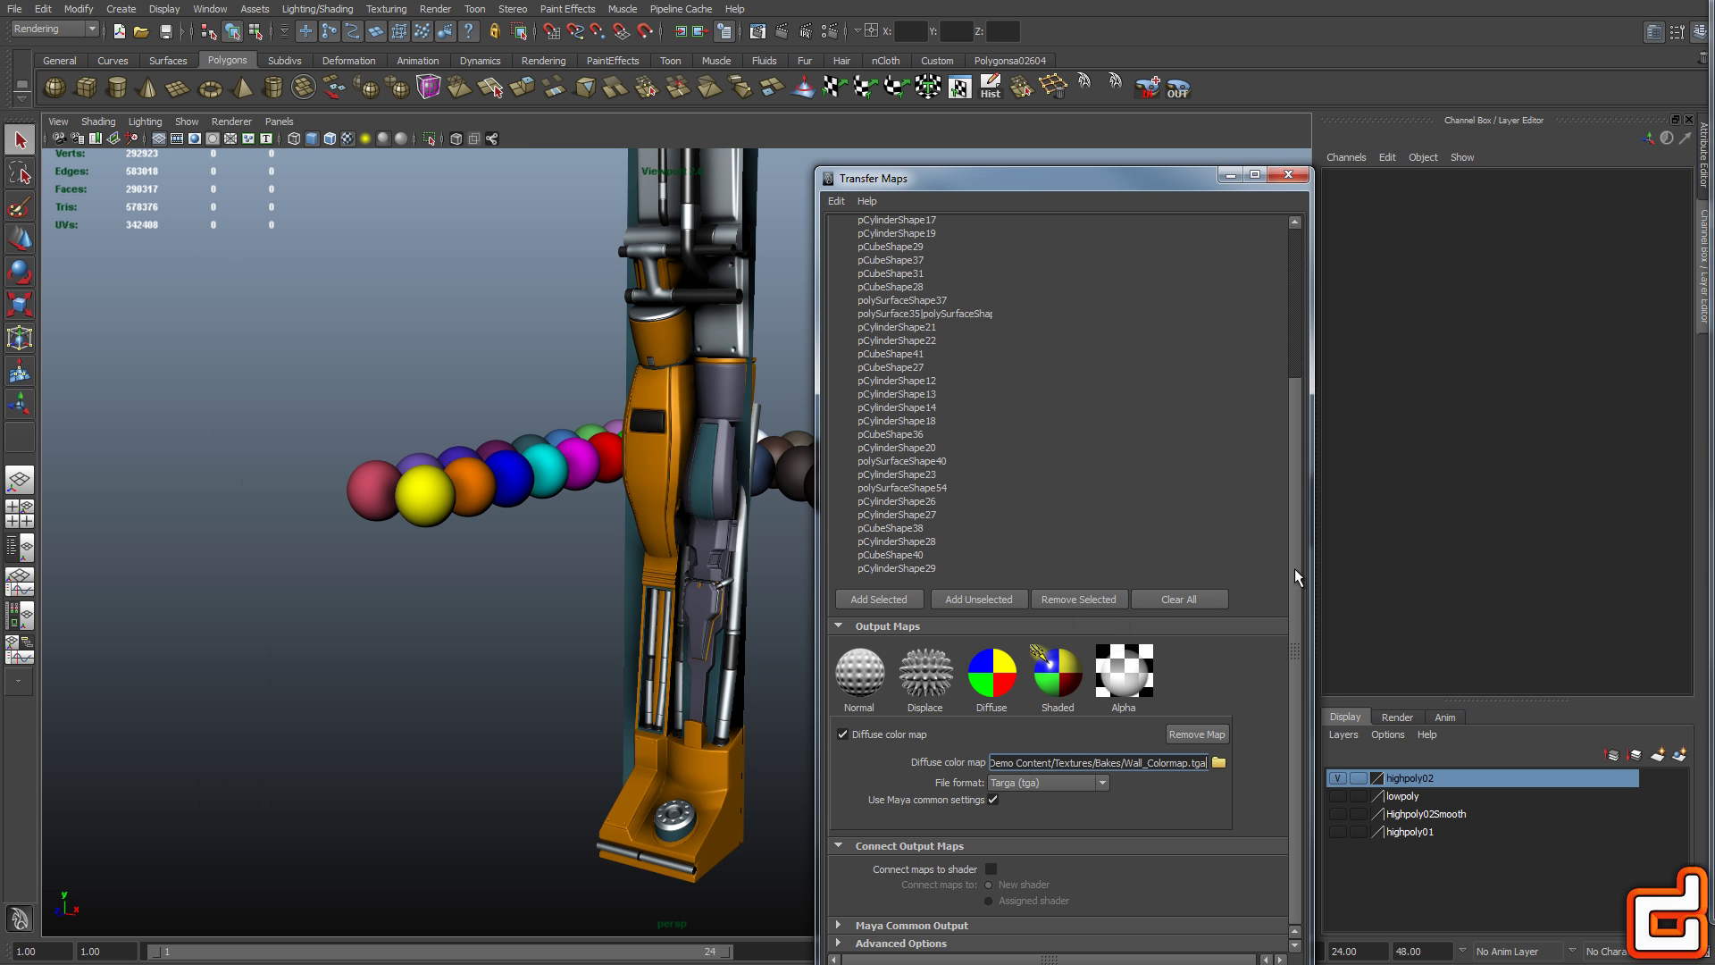
Review the Maya common output and advanced options of Transfer Maps, and close the dialog
left_click_drag(1301, 416, 1300, 540)
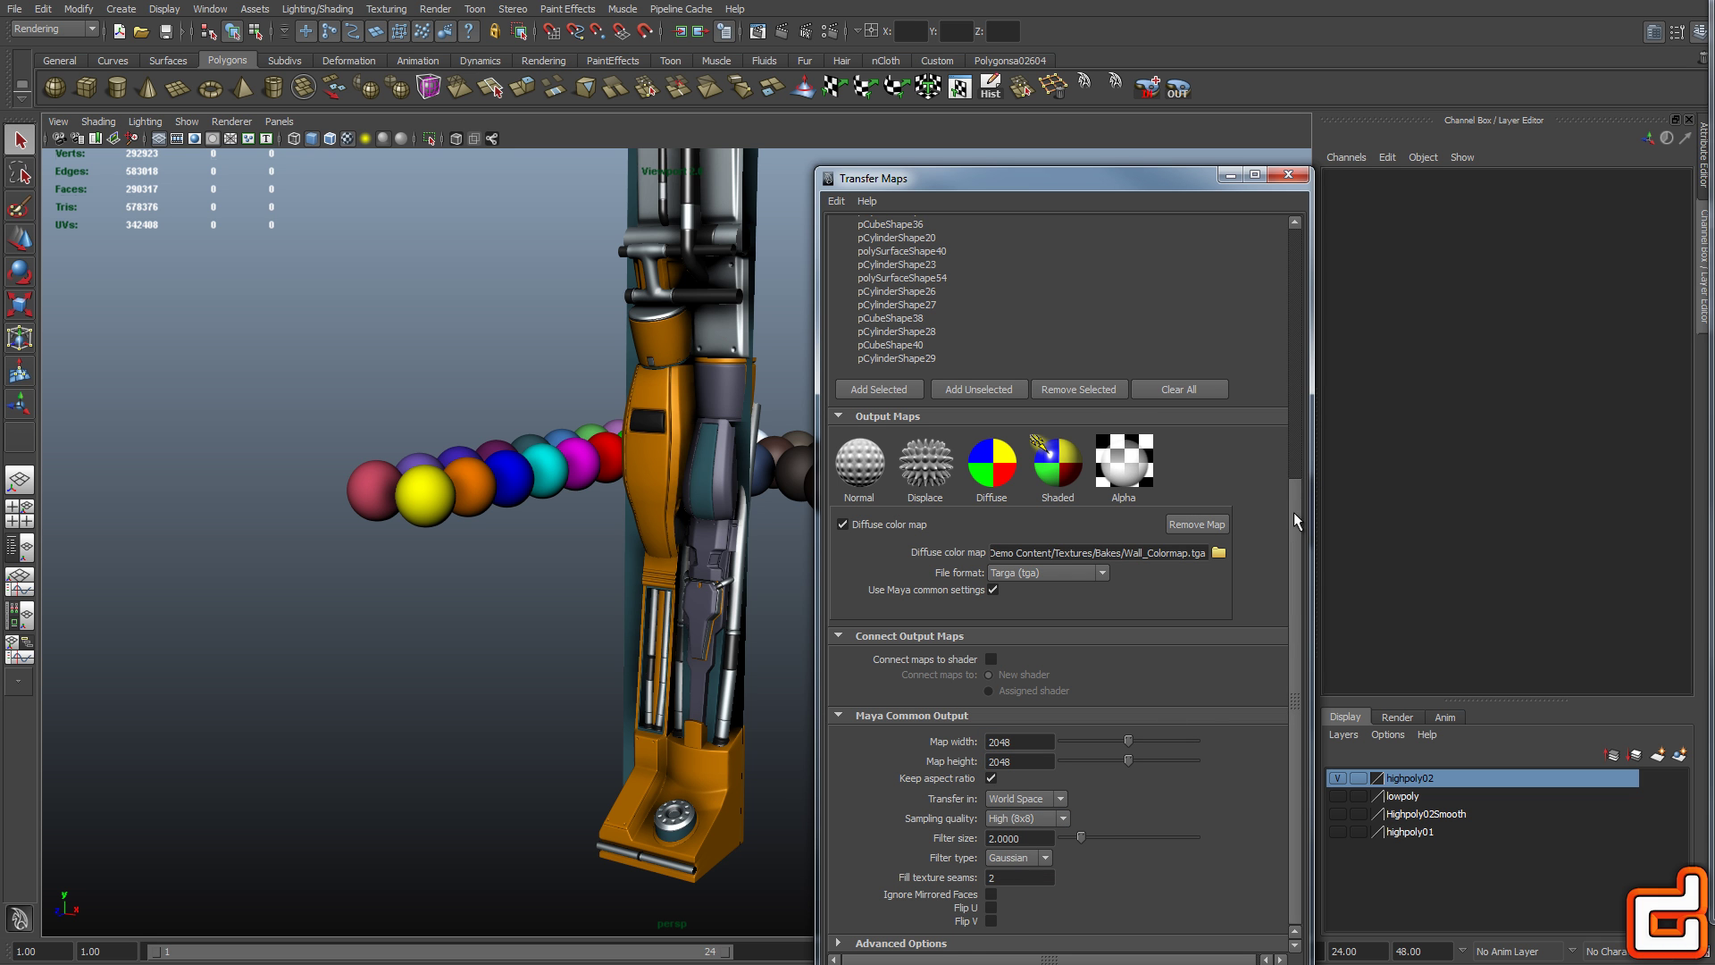
scroll(1290, 558, "down", 1)
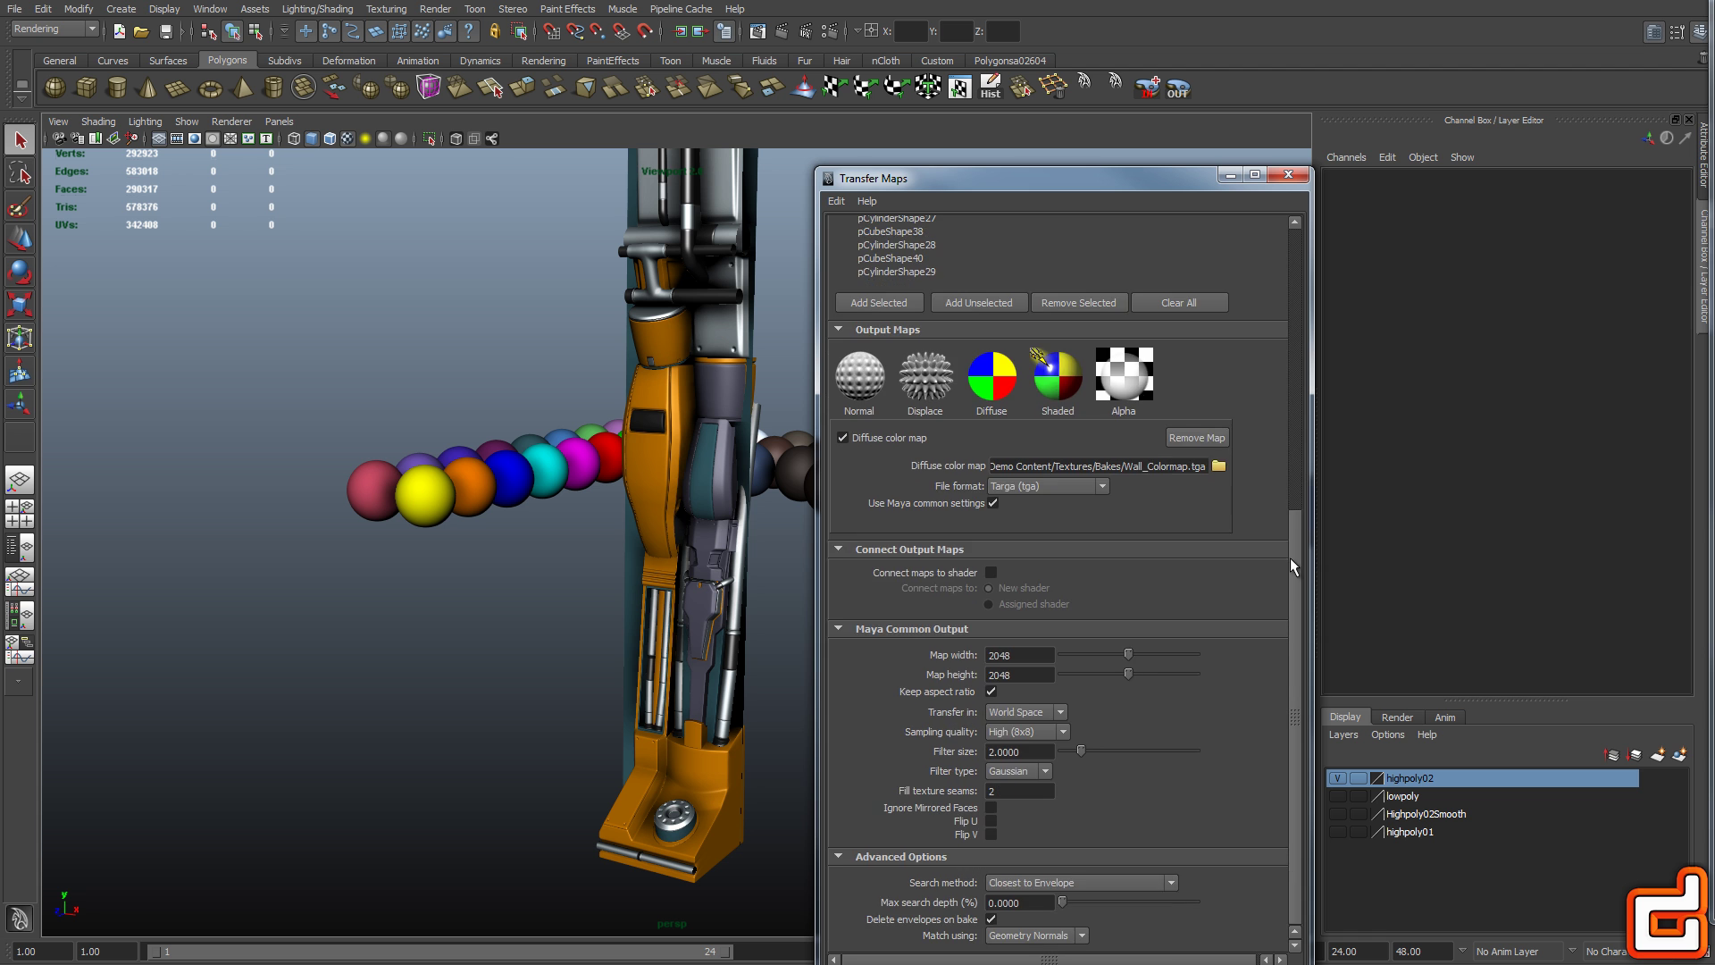
scroll(1221, 801, "up", 4)
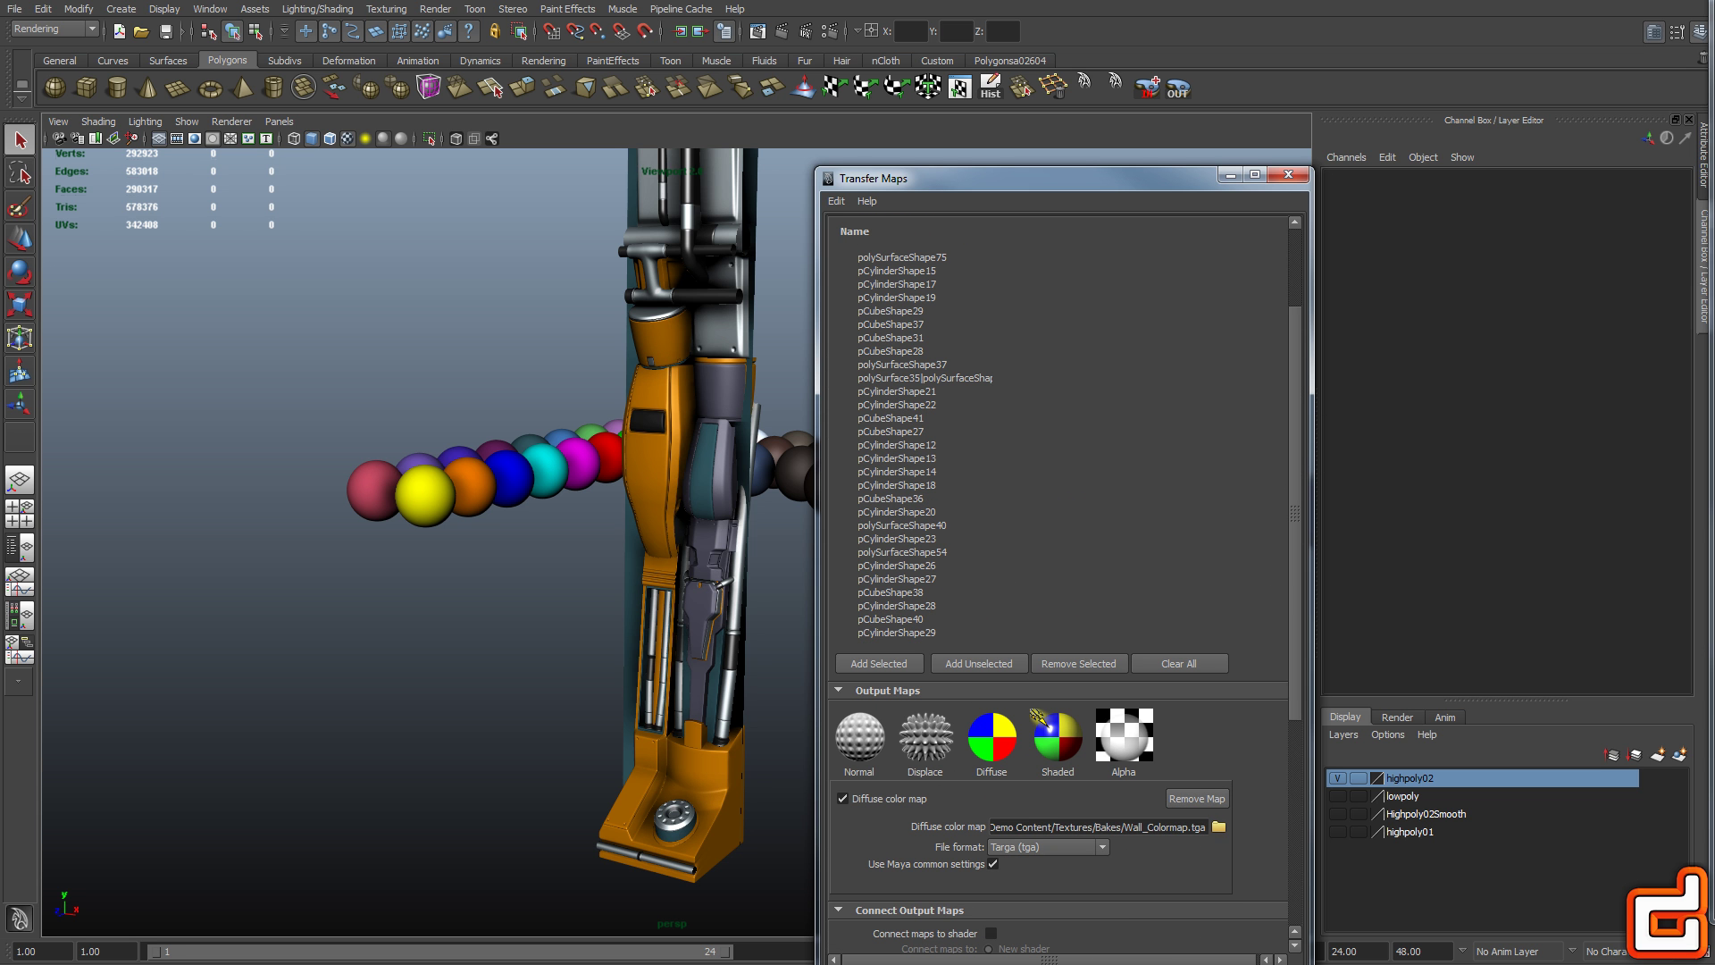
left_click(1288, 174)
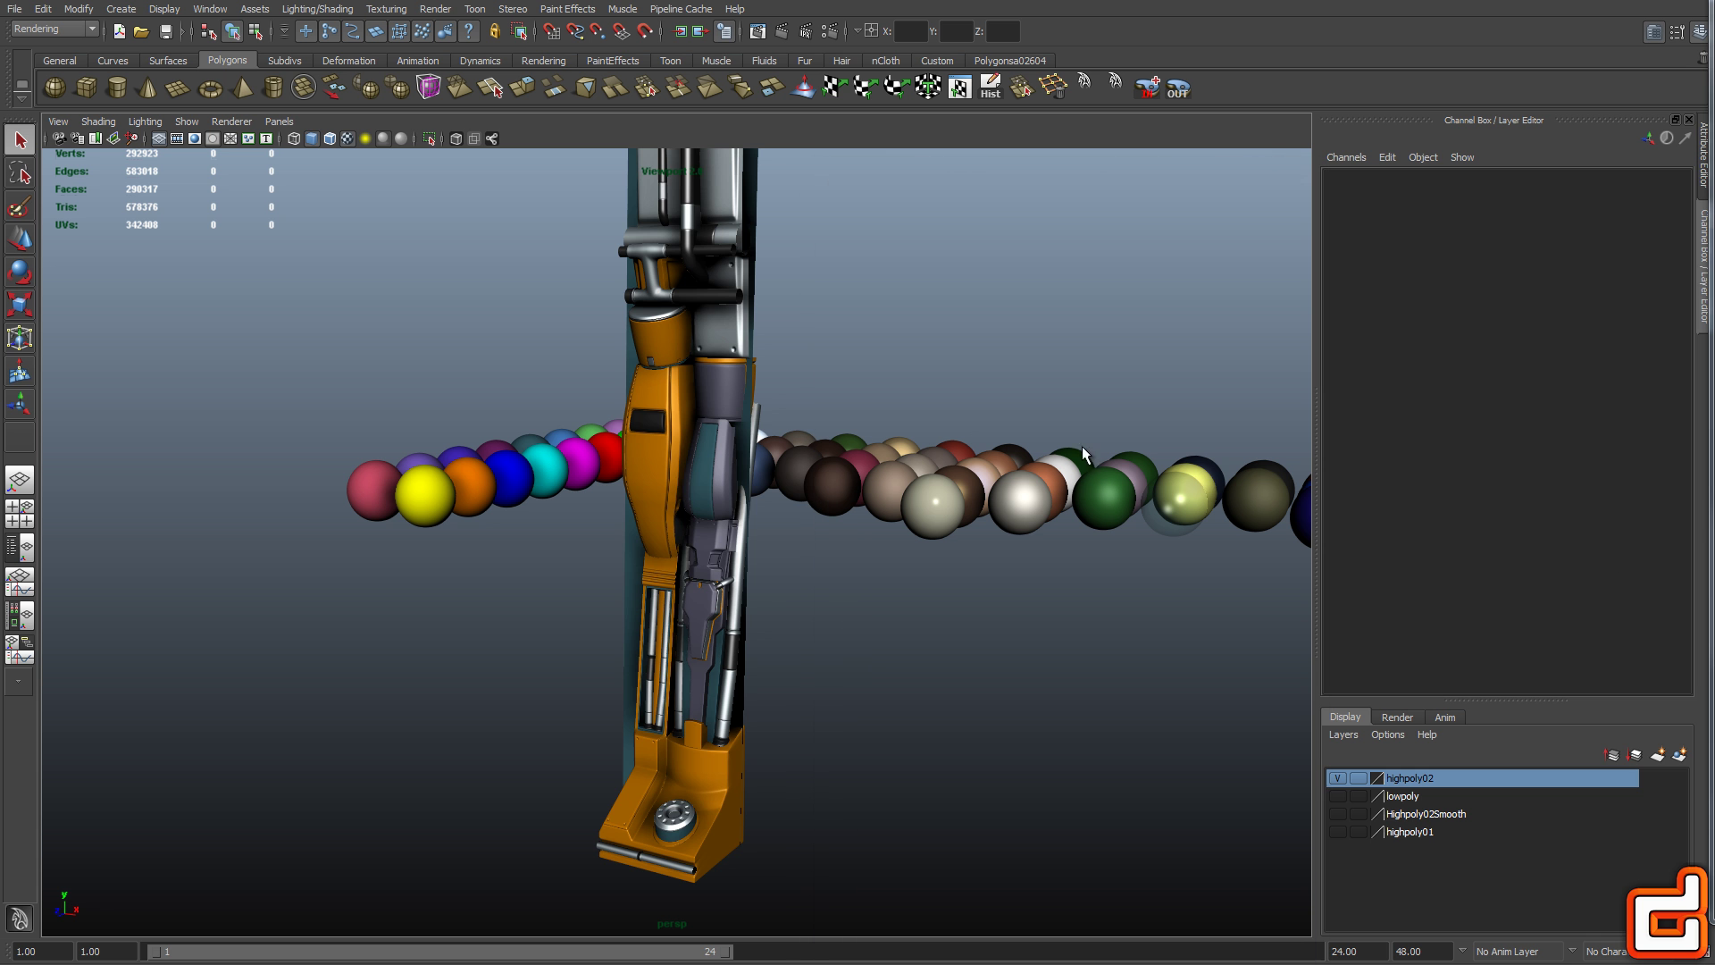
Hide the highpoly02 layer, show the low-poly mesh and connect a File texture to the color of its blinn6 material
left_click(1340, 778)
left_click(739, 534)
key("f")
key("ctrl+a")
left_click(1572, 175)
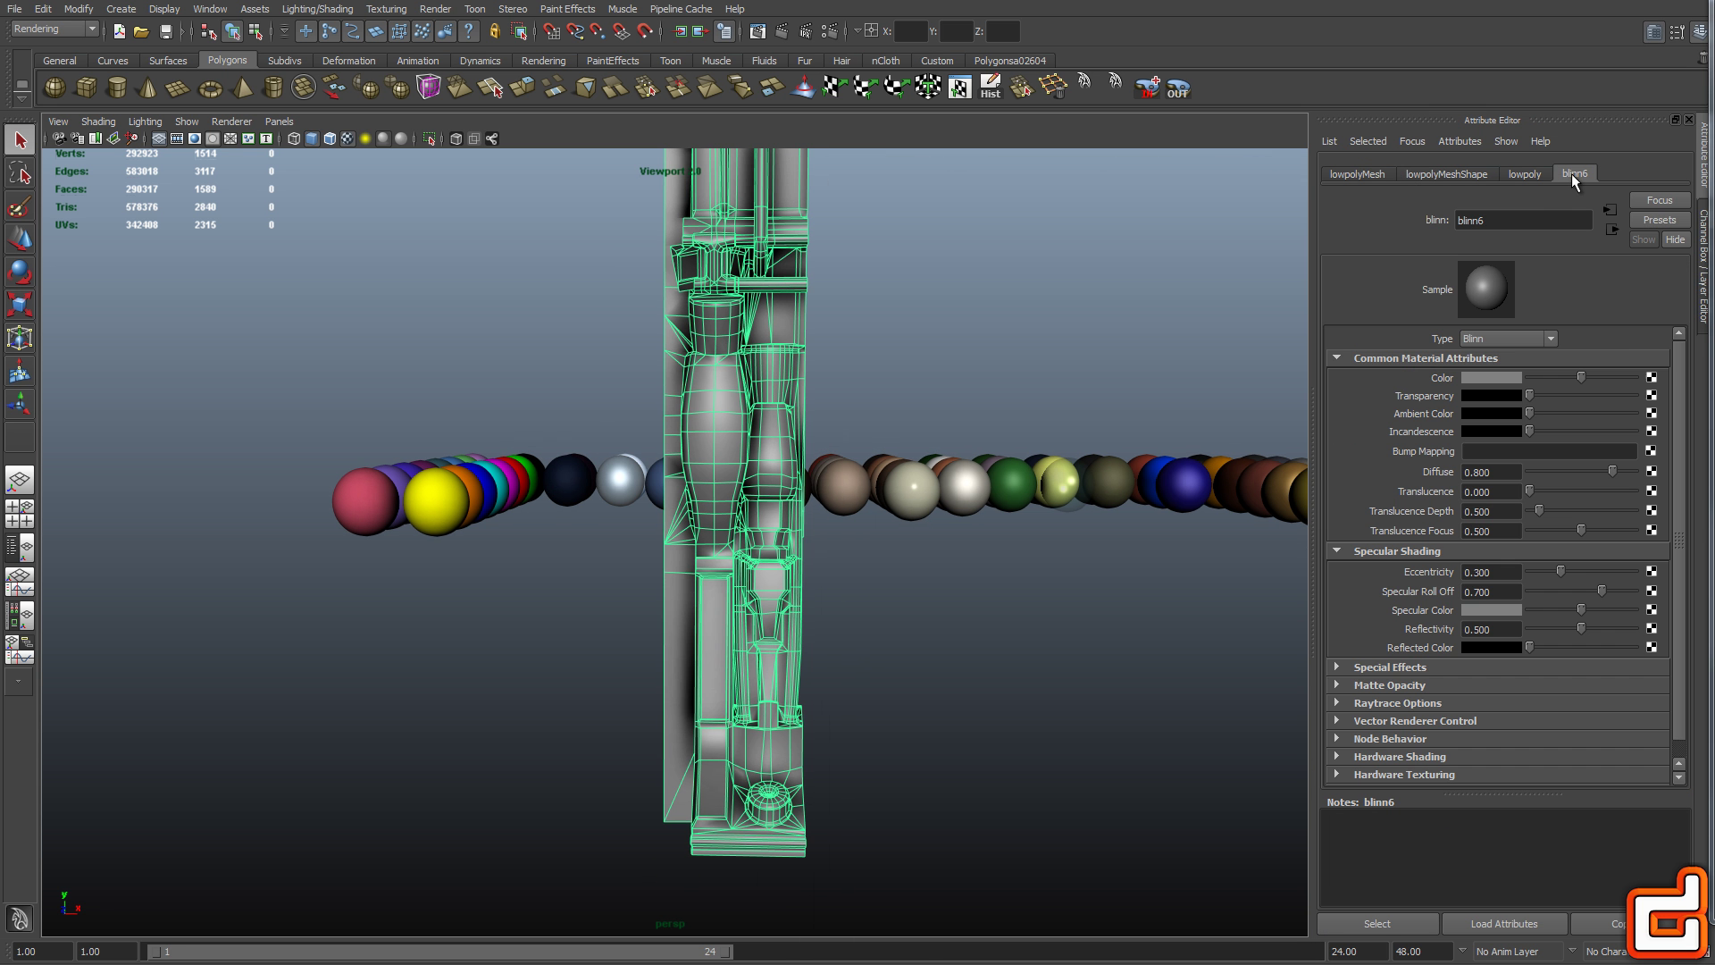
left_click(1651, 379)
left_click(769, 489)
Load the baked wall color map from the tutorial's Demo Content folder as the file texture's image
left_click(1653, 464)
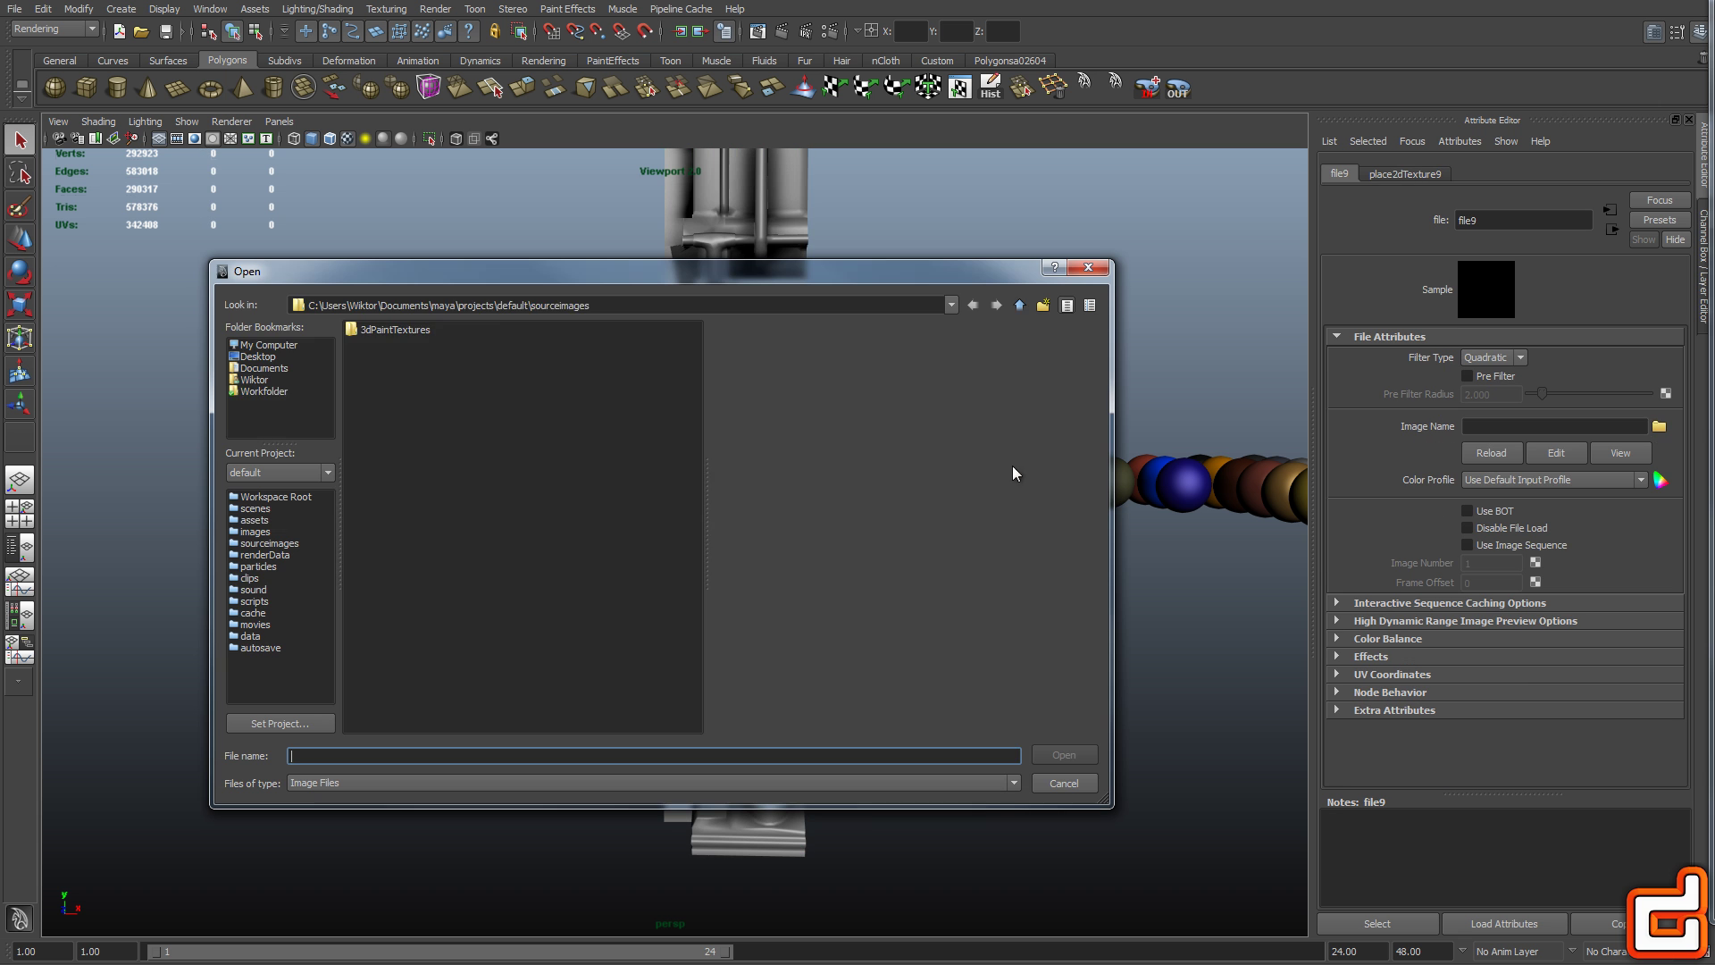
left_click(1020, 305)
double_click(402, 506)
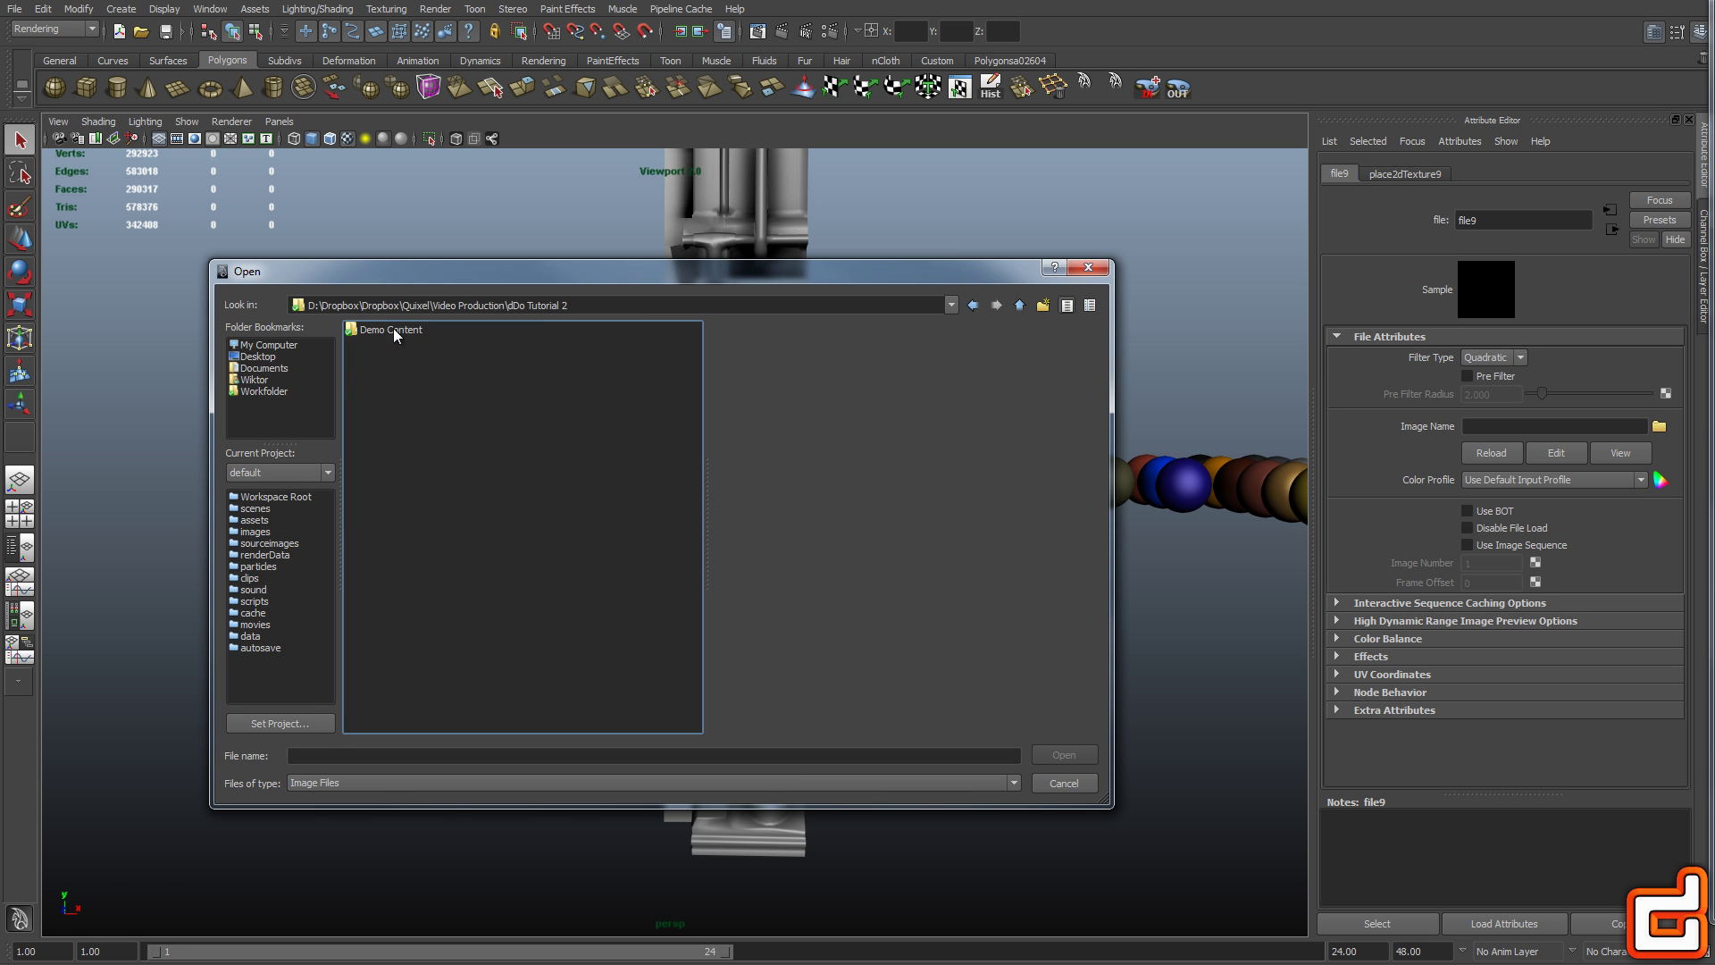
double_click(375, 330)
left_click_drag(500, 429, 536, 482)
left_click(672, 592)
left_click(983, 402)
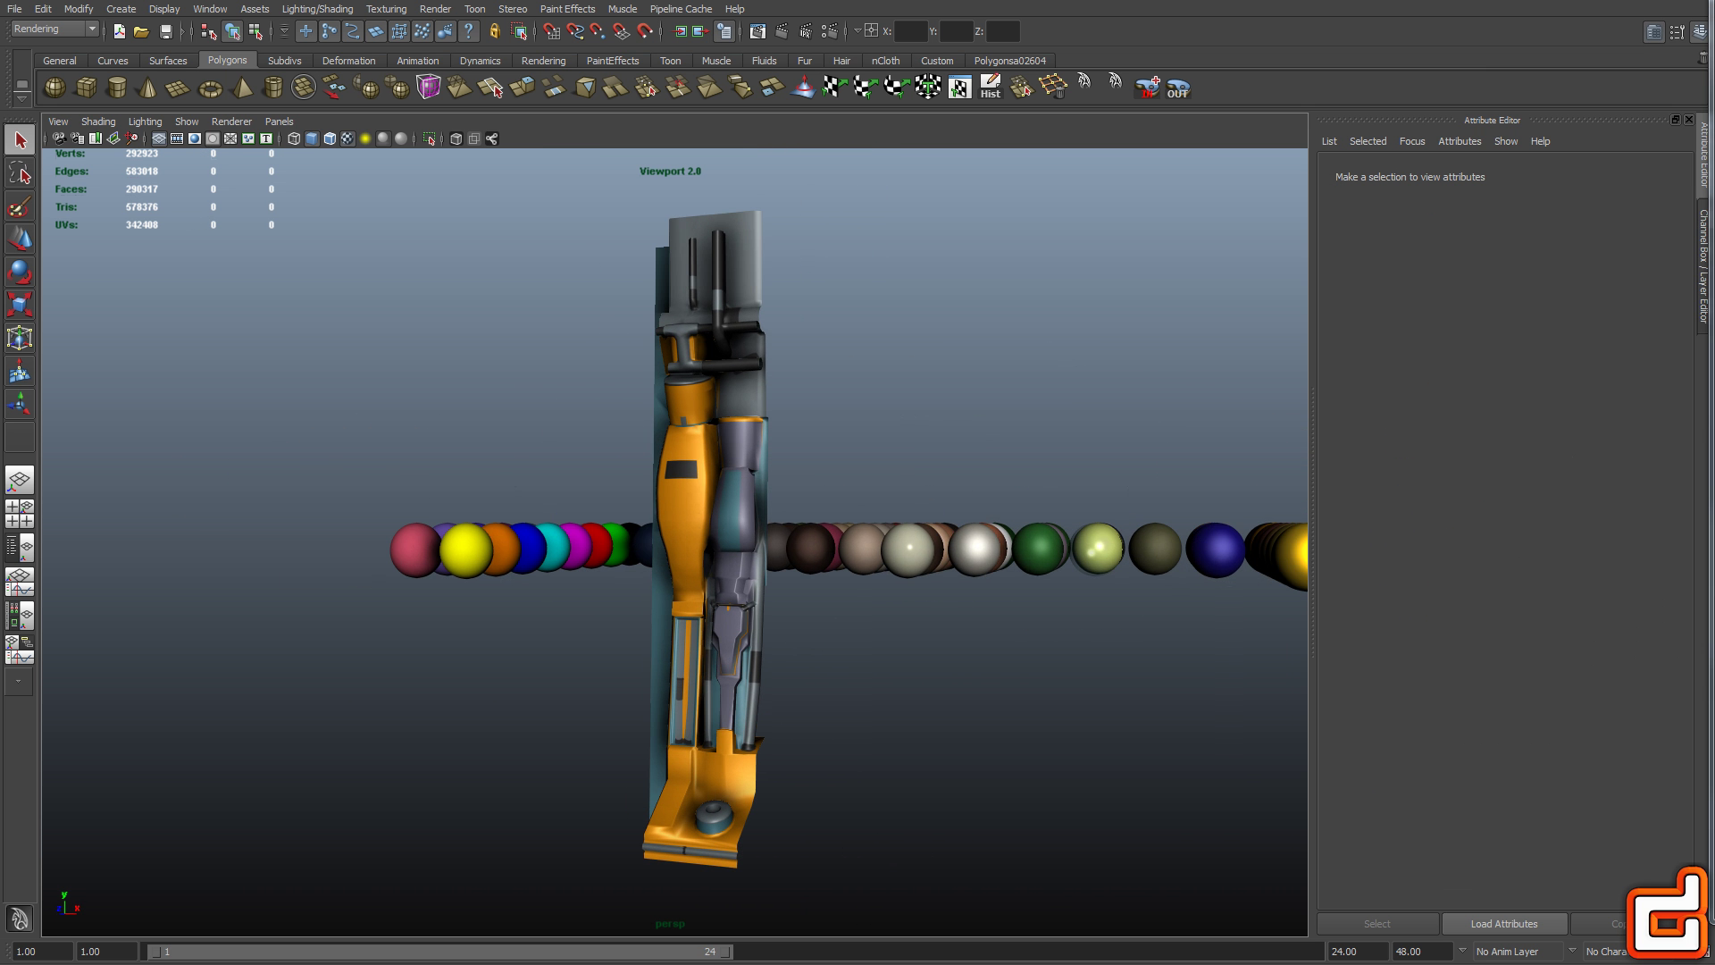
left_click_drag(960, 562, 816, 570)
Switch to the file explorer and open Wall_Colormap from the tutorial's Demo Content/Textures/Bakes folder
key("alt+Tab")
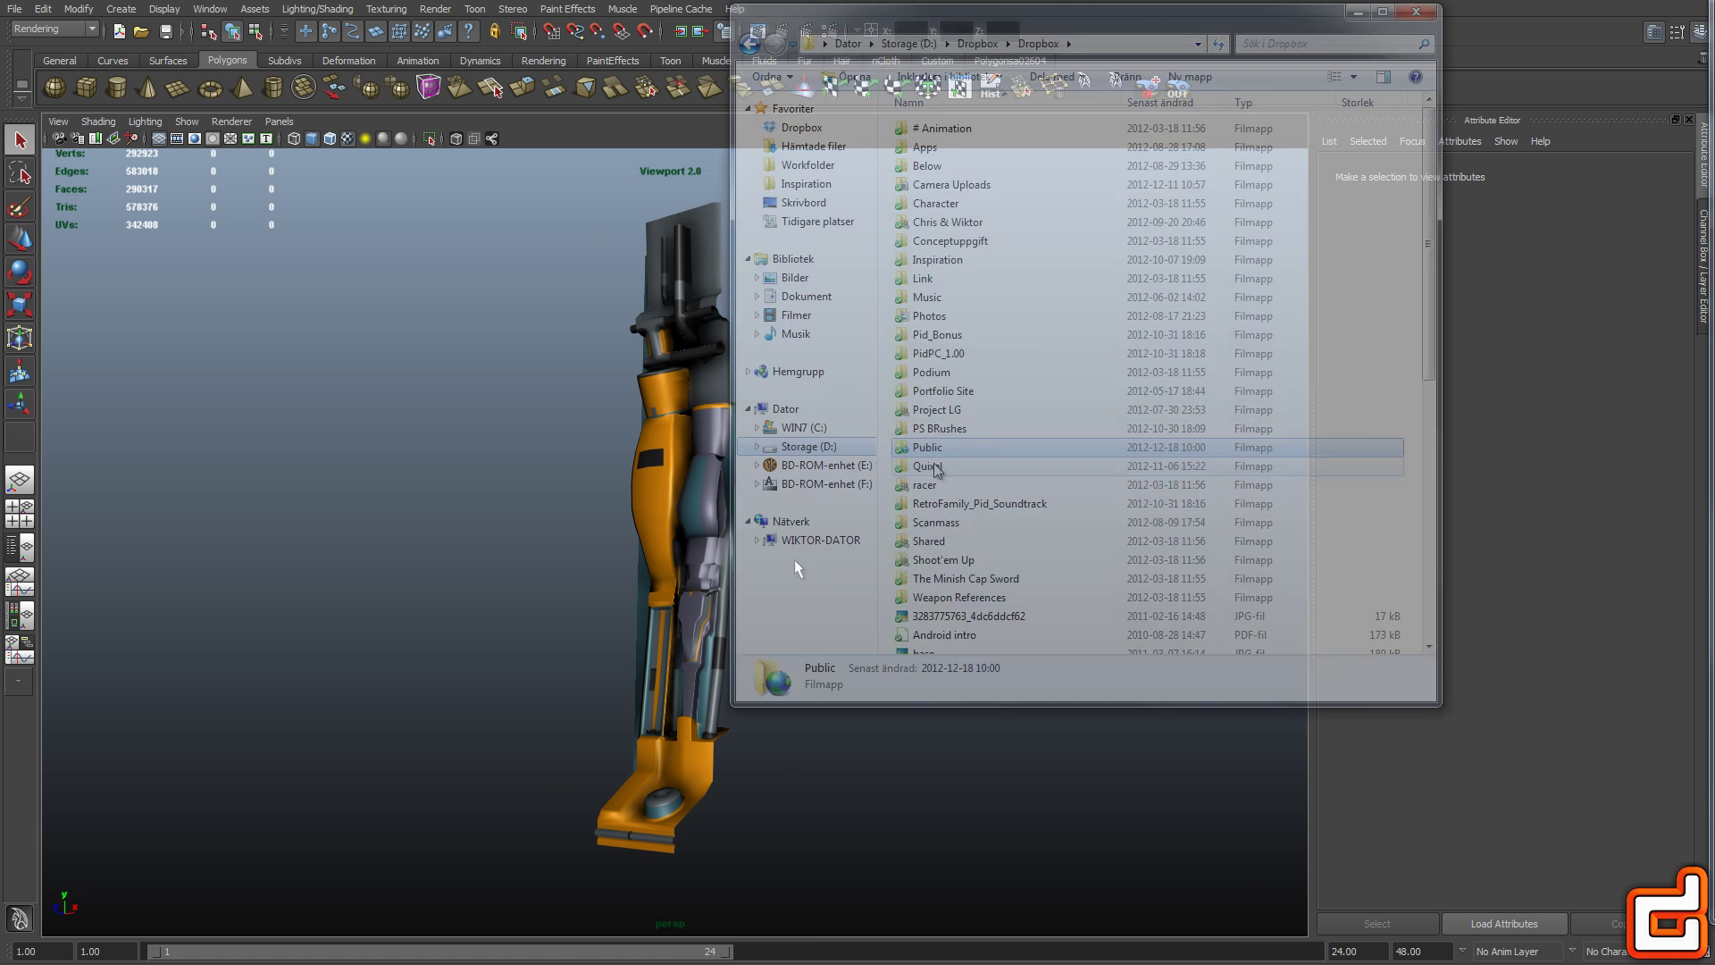
double_click(954, 353)
double_click(937, 280)
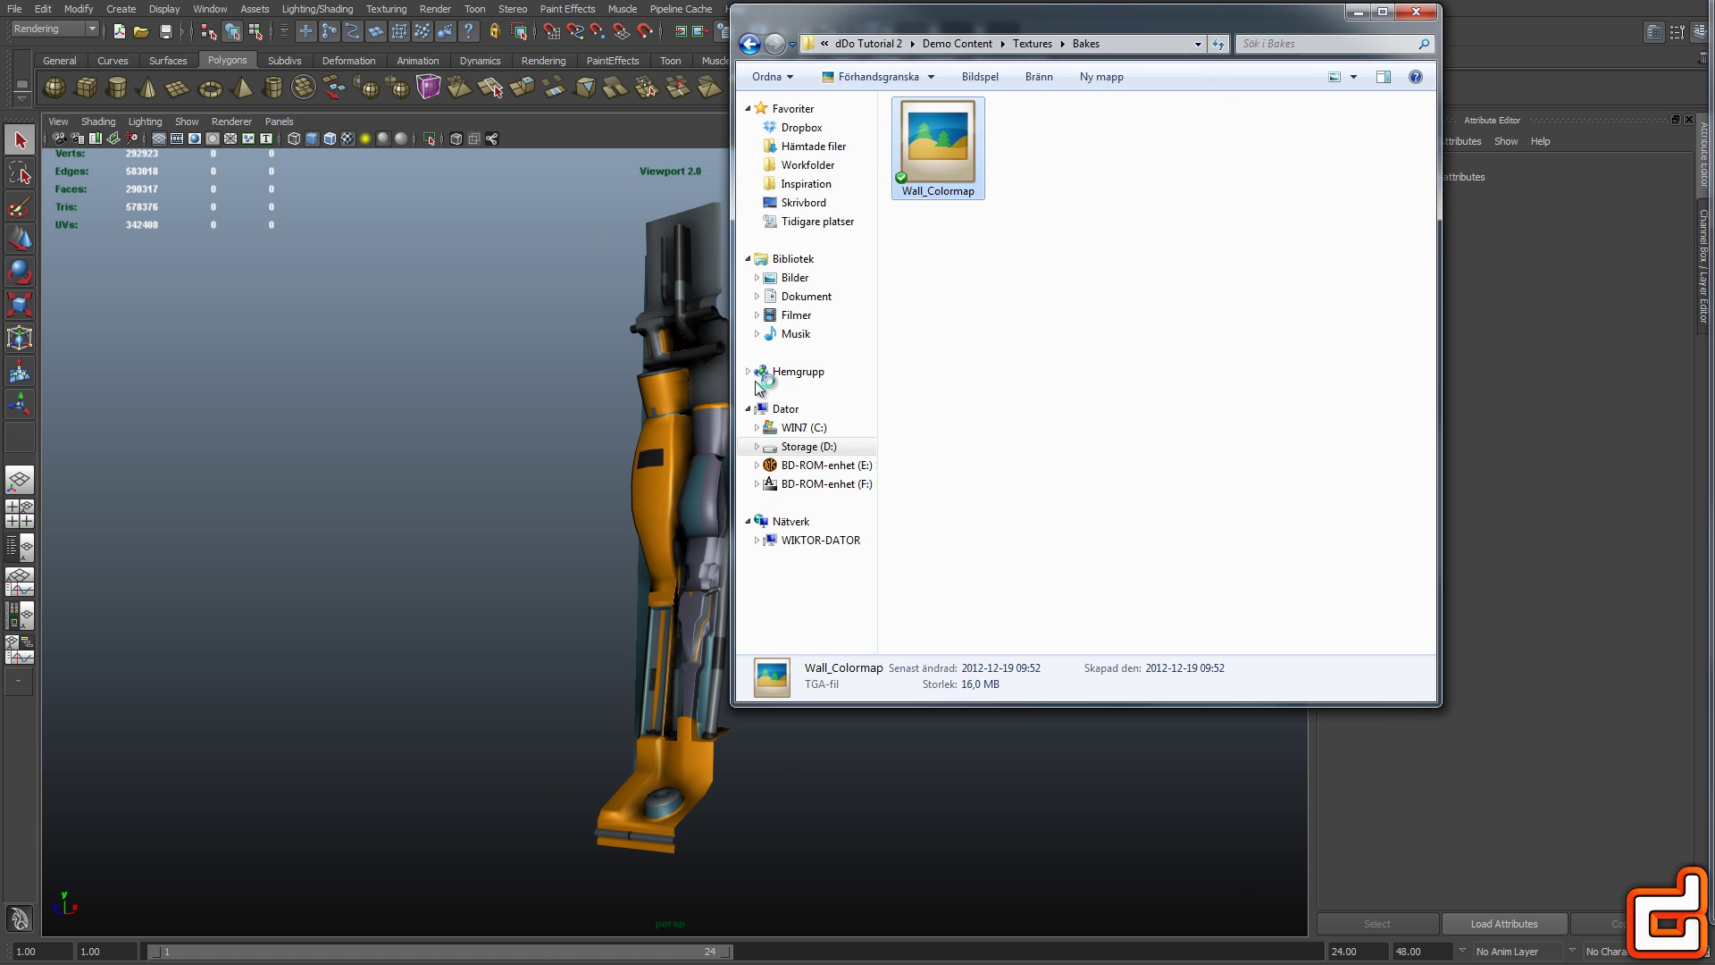
double_click(932, 135)
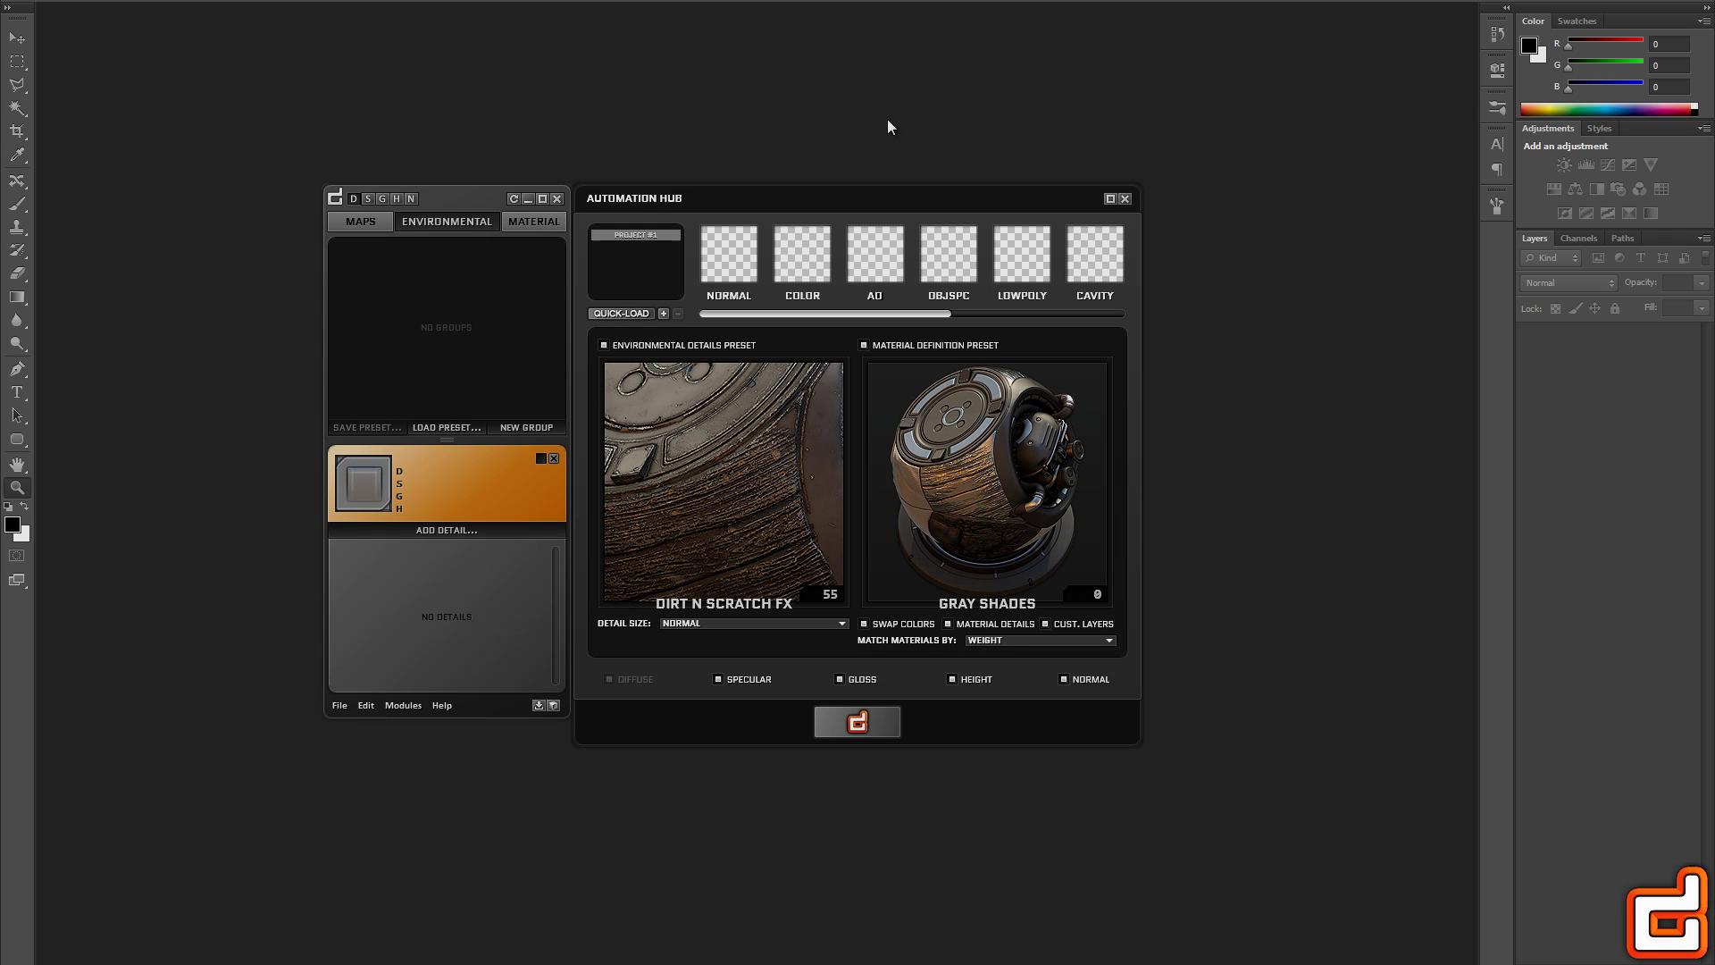
Quick-load the Wall_Segment_01 AO, Color, Normals and OBJSPC maps into dDo's Automation Hub
left_click(594, 314)
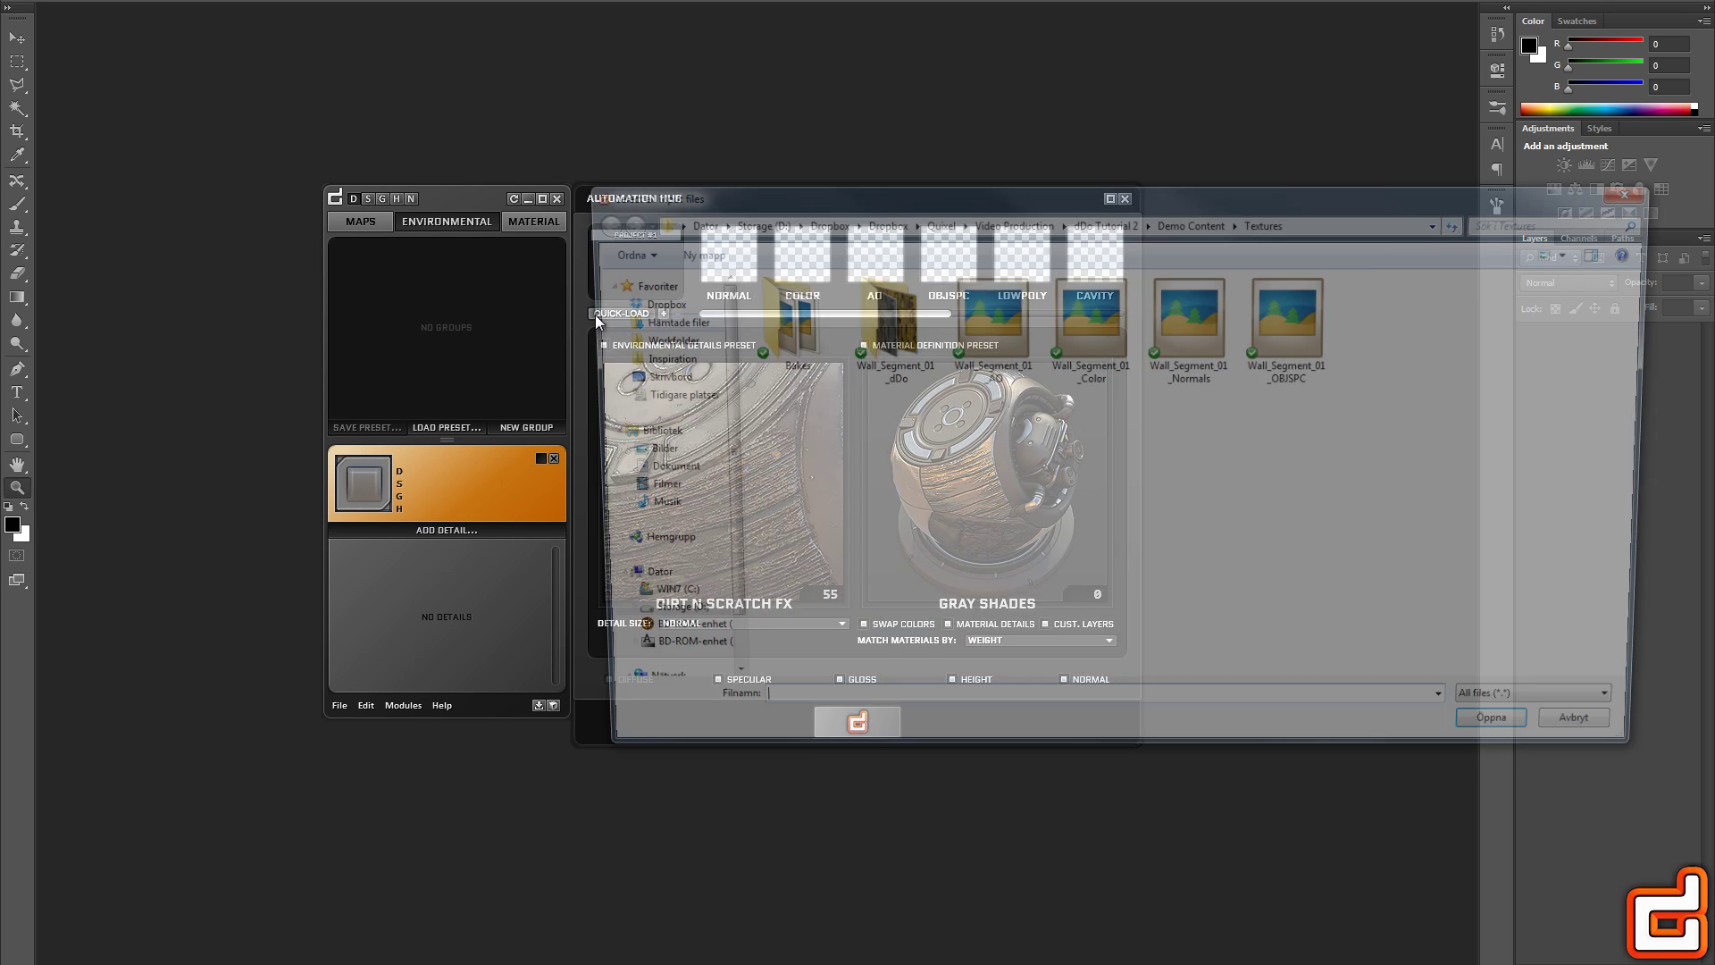
left_click_drag(1514, 448, 988, 314)
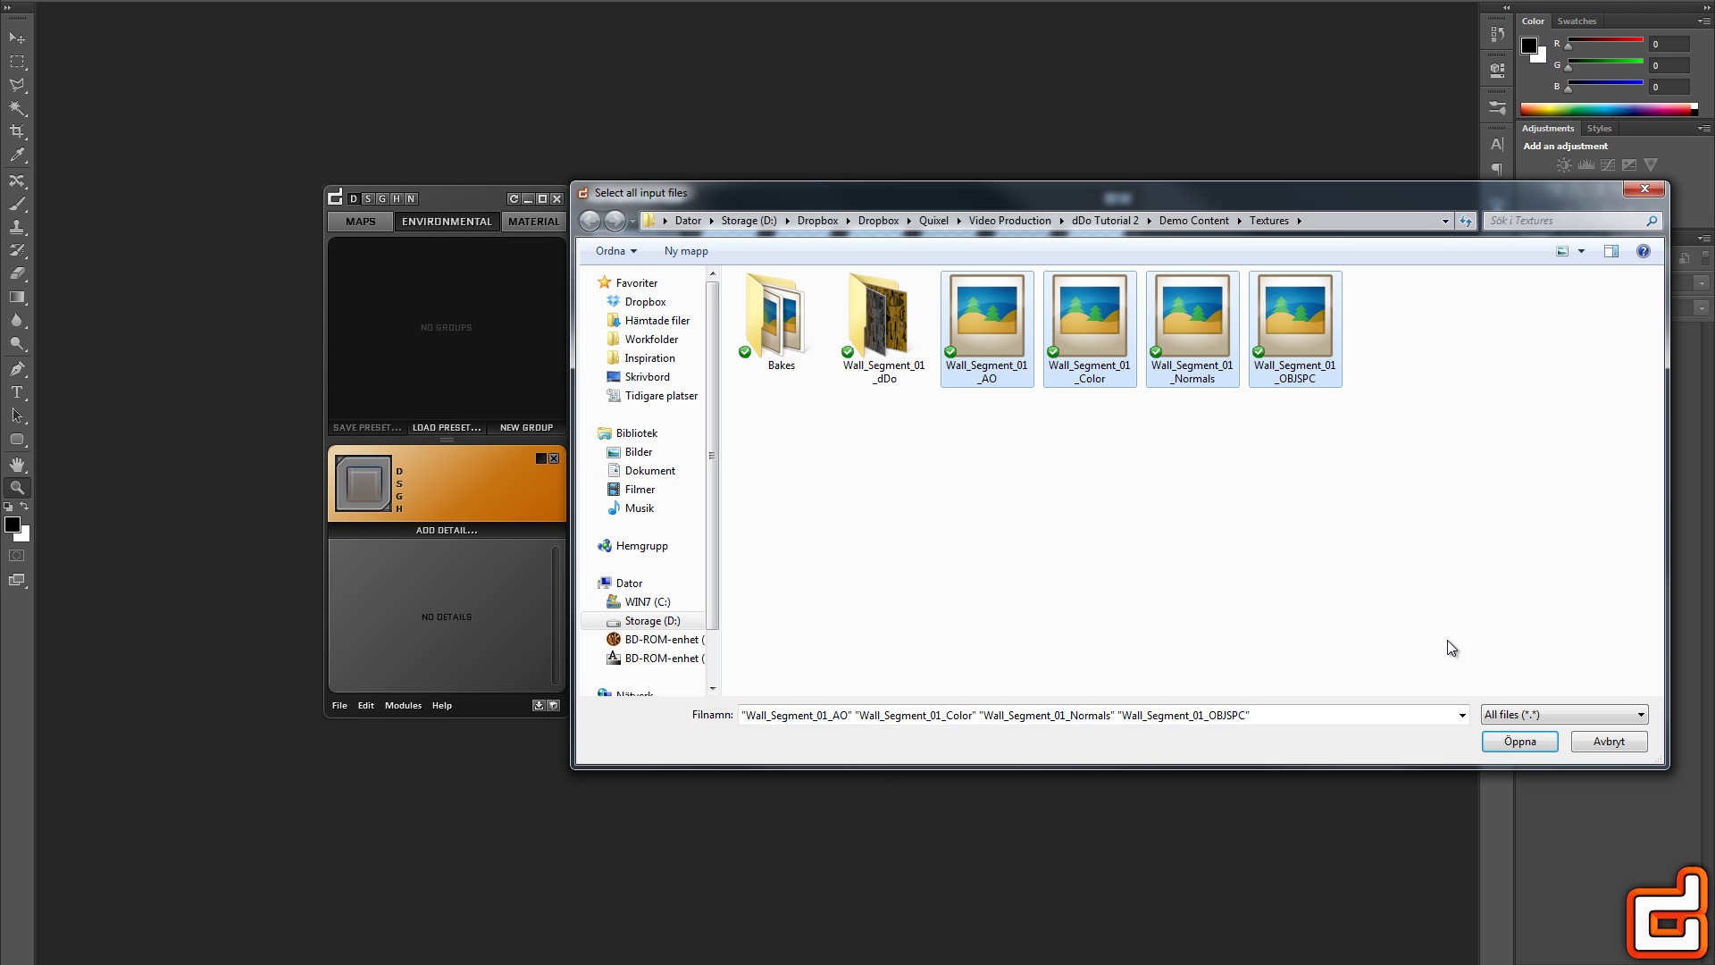
left_click(1518, 741)
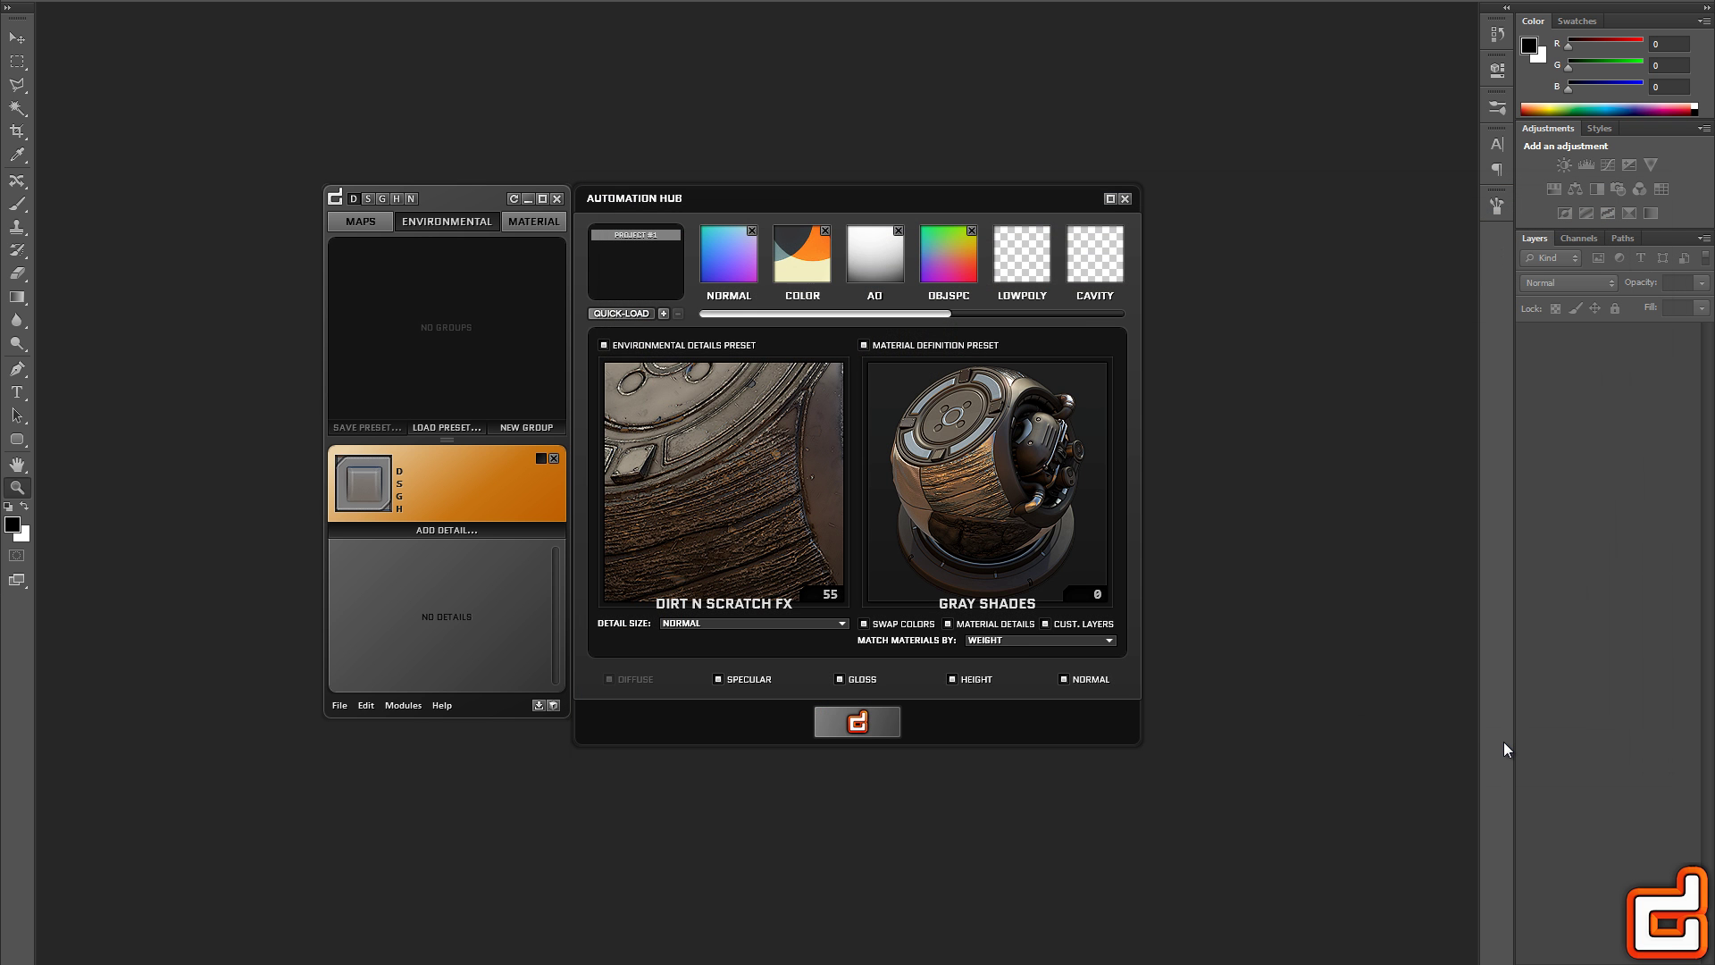
Find the Quick n Dirty preset by searching for "quick" and use it as the environmental details preset
left_click(749, 457)
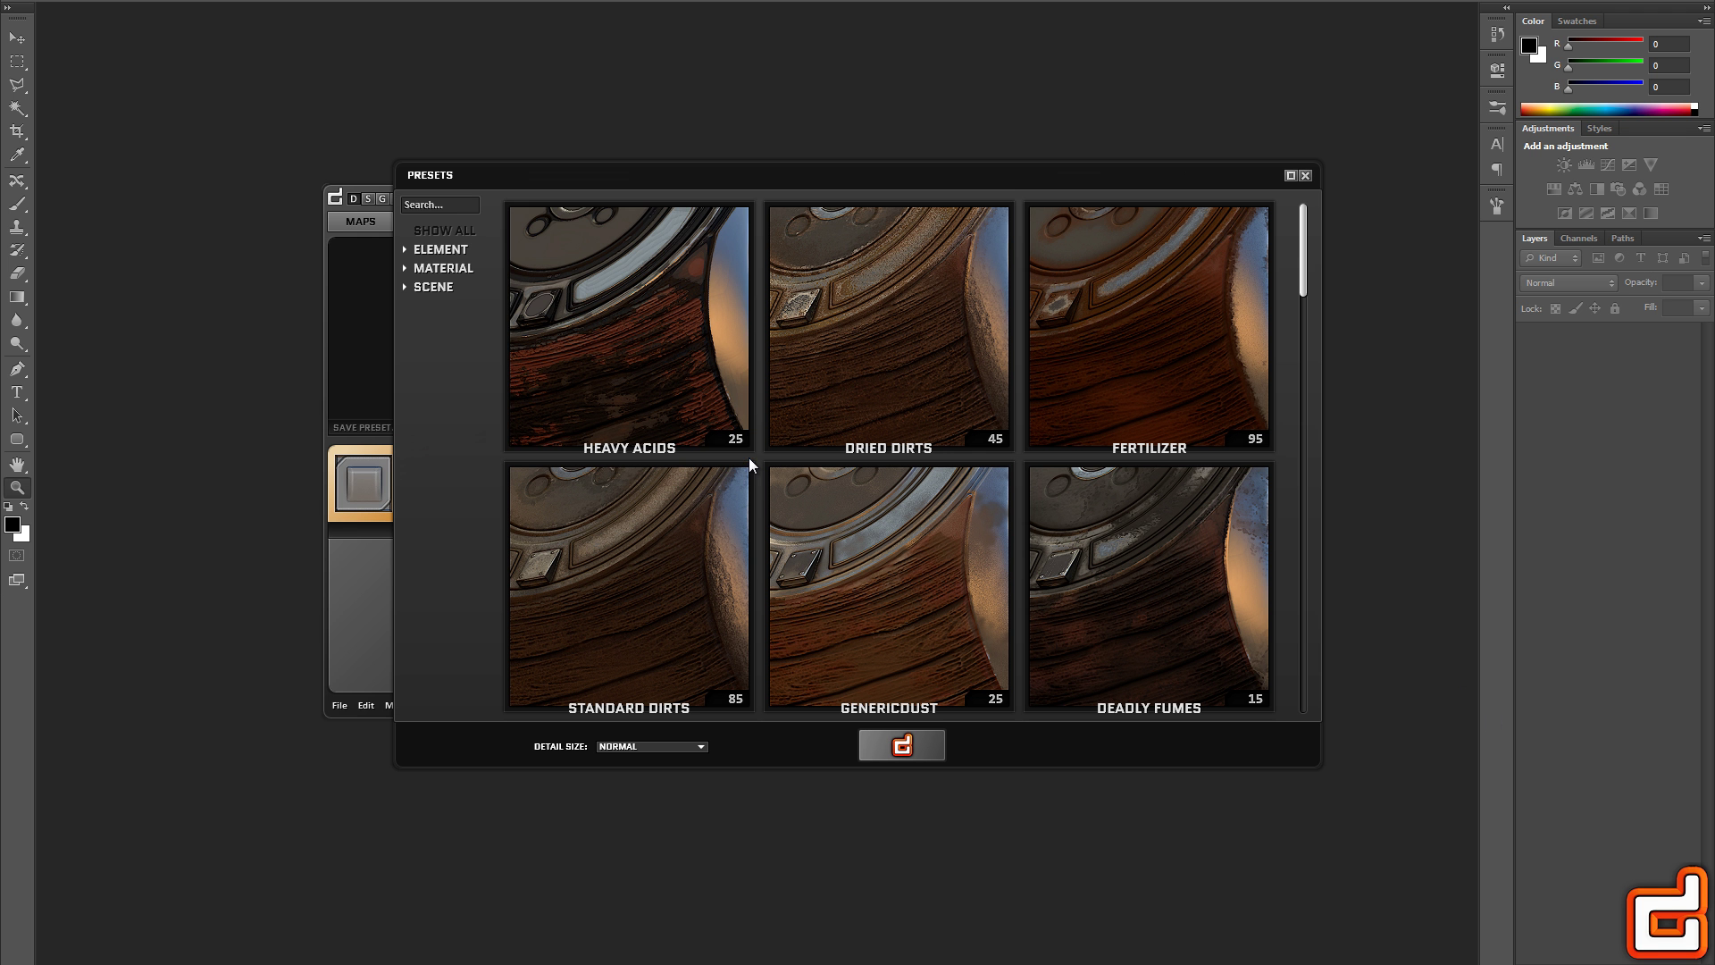
left_click(462, 207)
type("quick")
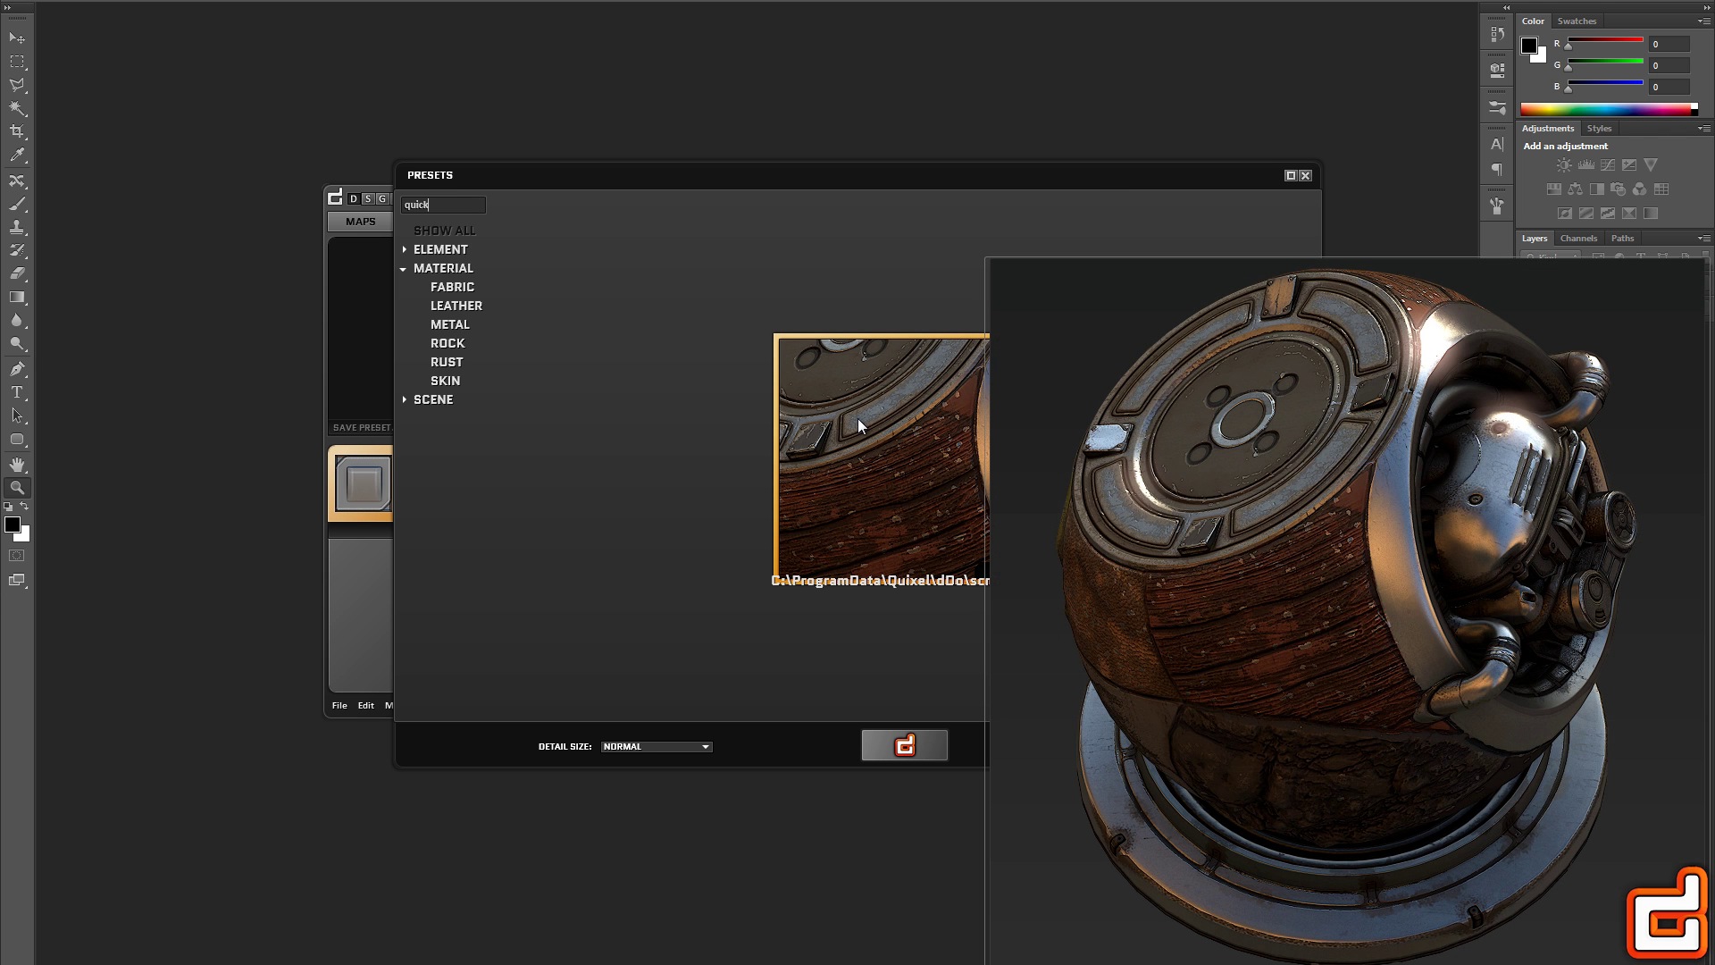
left_click(857, 419)
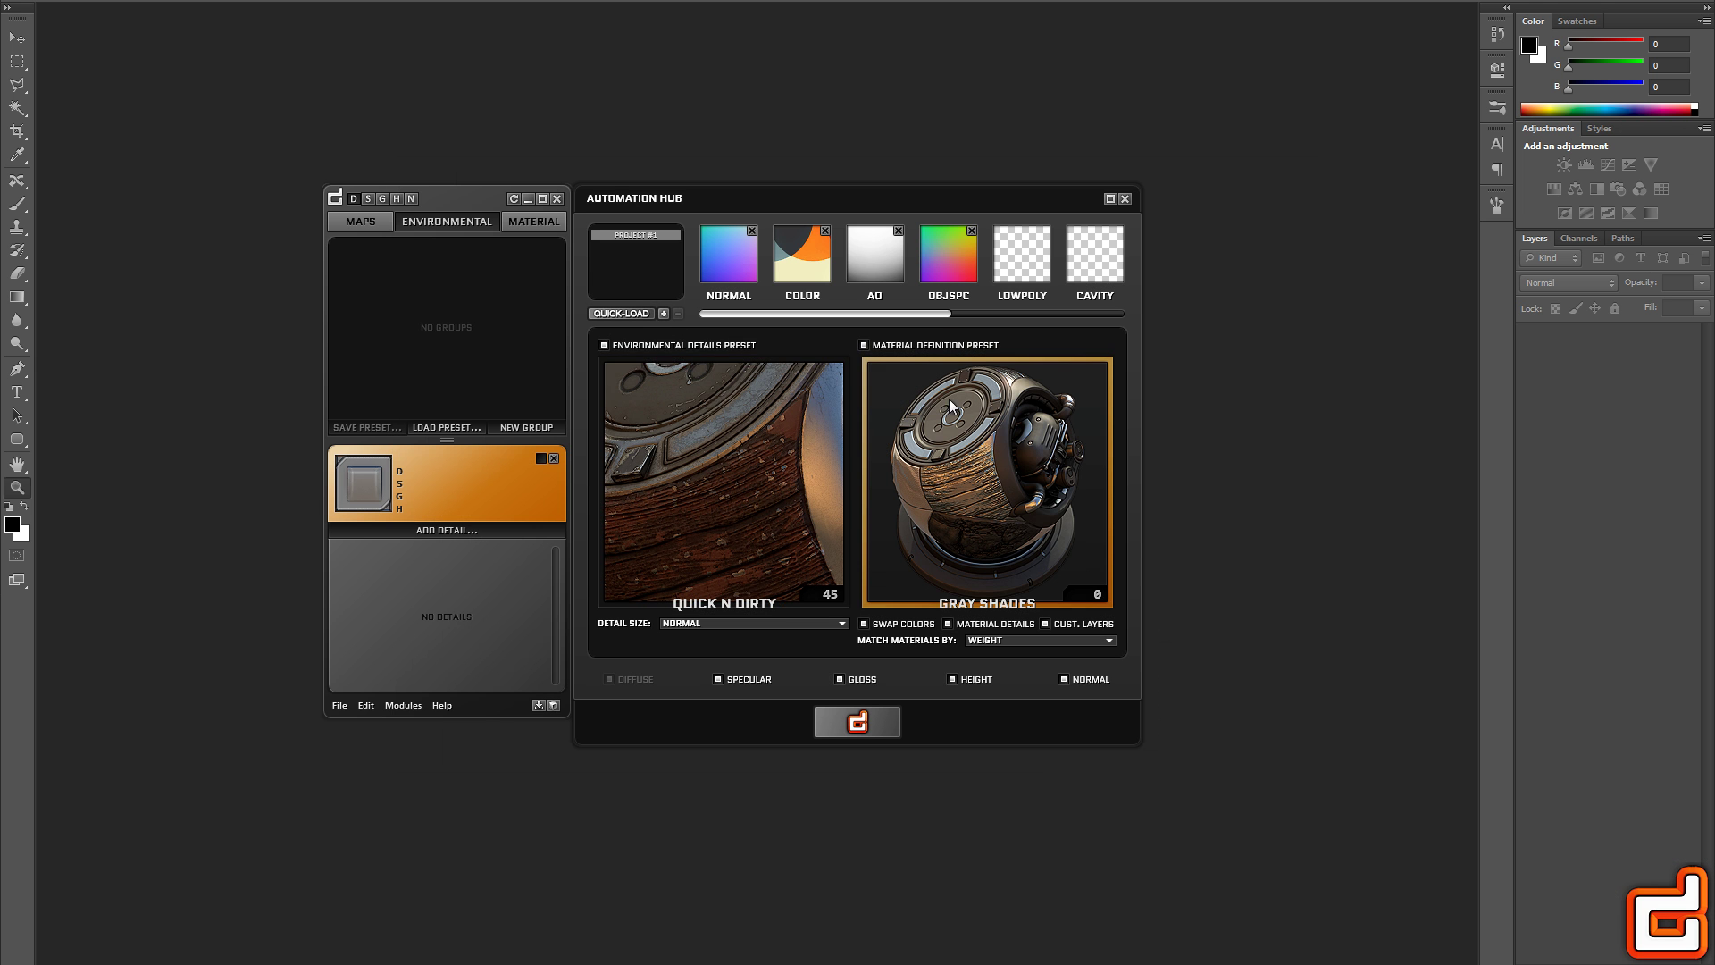
Set the material definition preset to Standard Reflectance, check the material-matching option and generate the textures
left_click(976, 411)
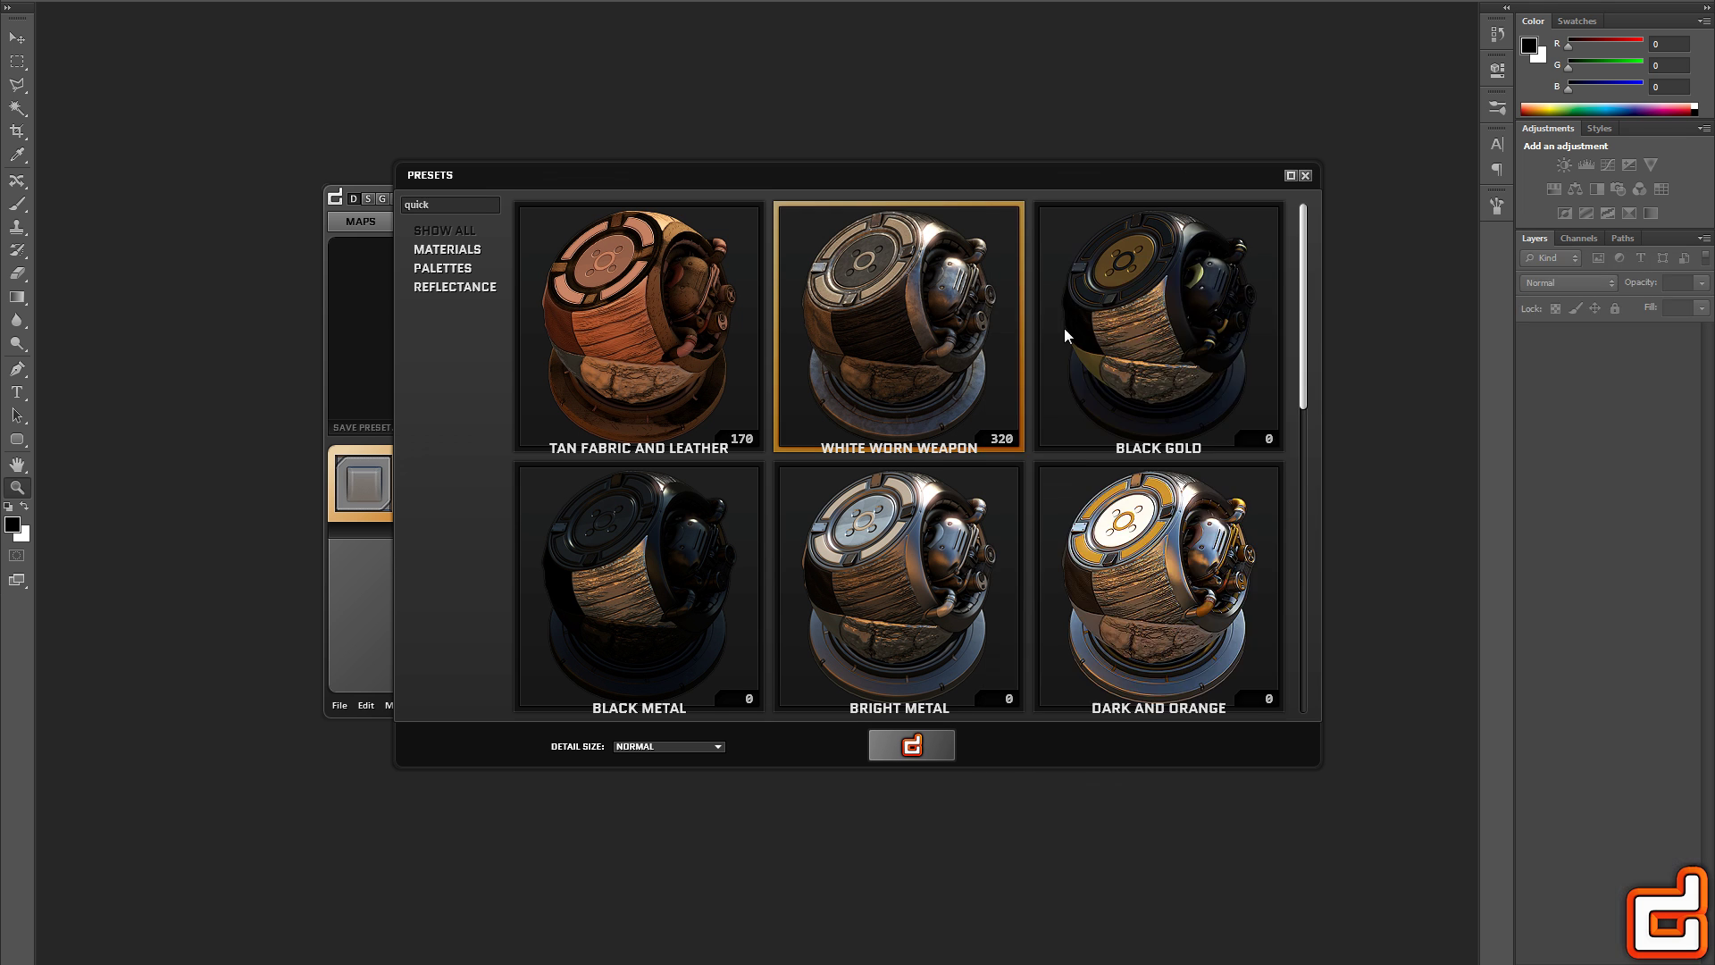
left_click_drag(1300, 198, 1304, 535)
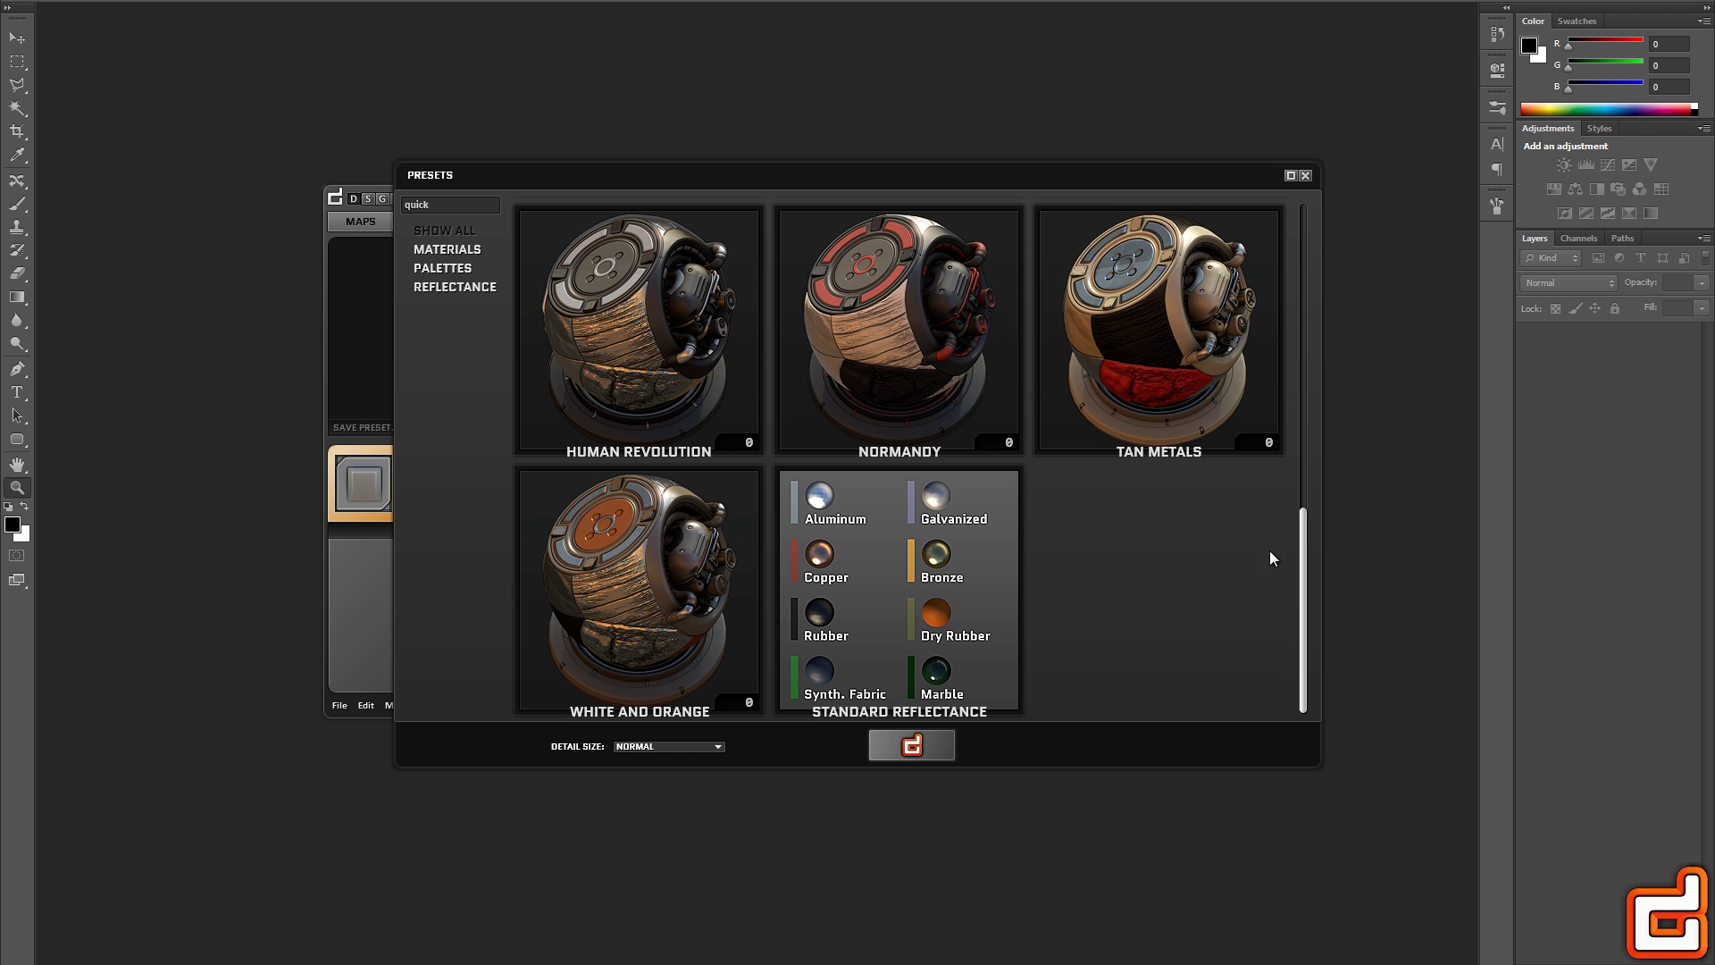
mouse_move(903, 576)
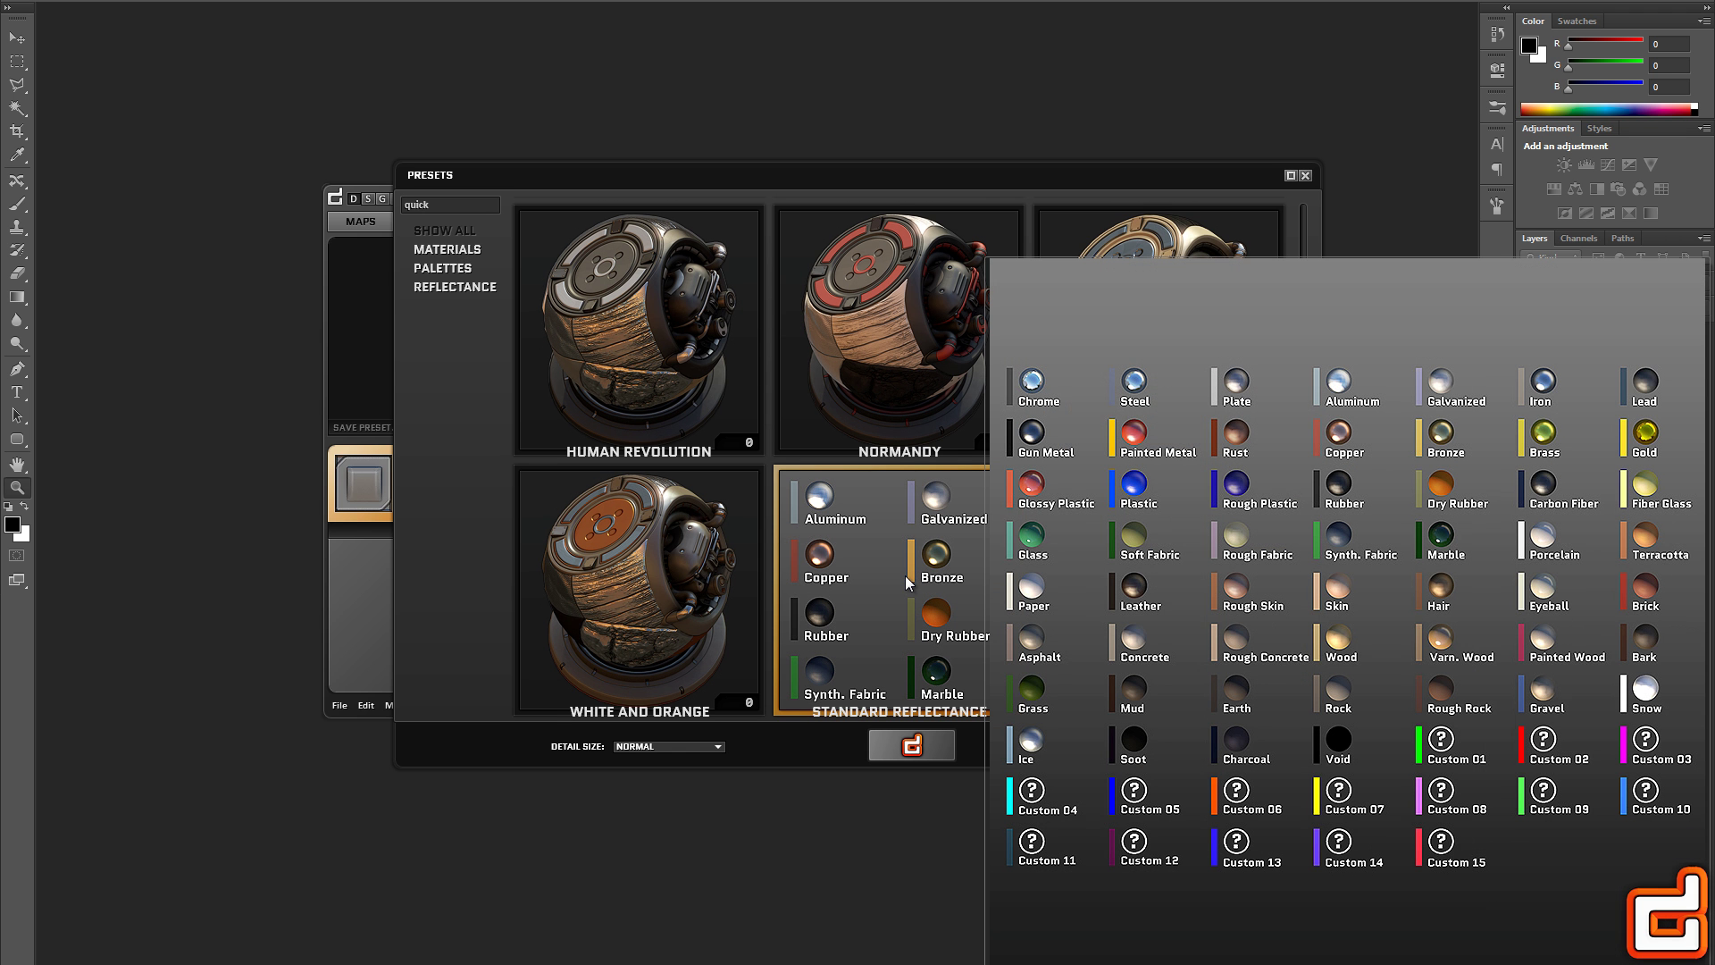
left_click(903, 575)
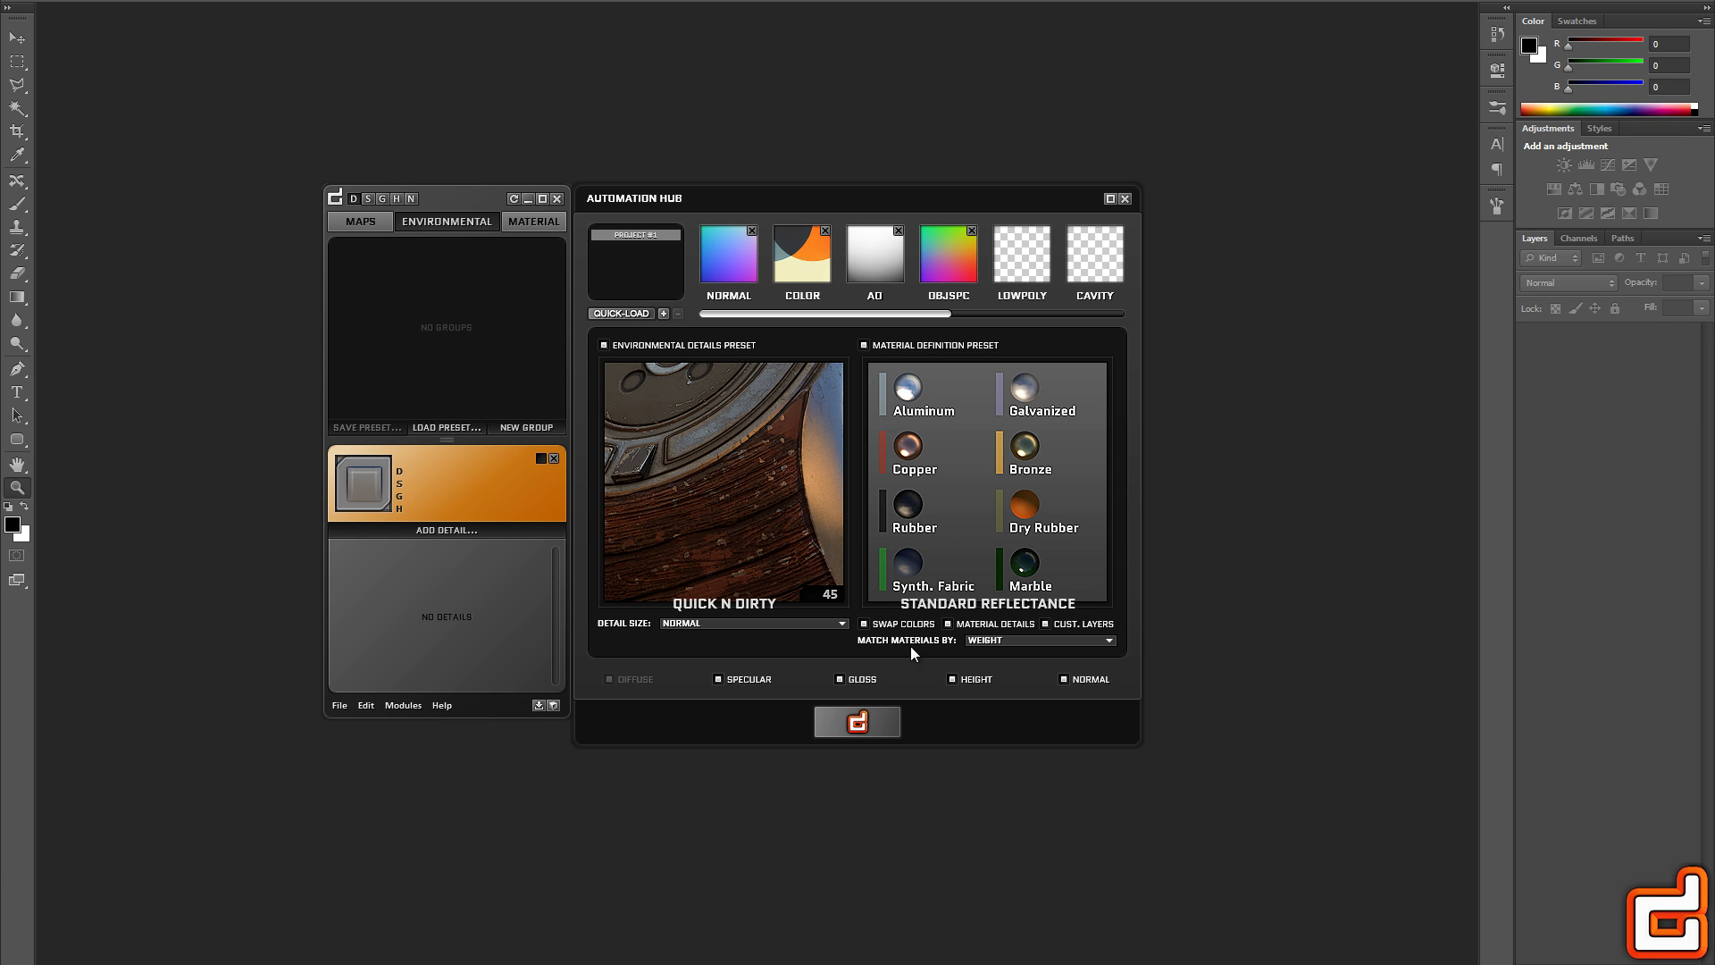
left_click(1060, 642)
left_click(842, 723)
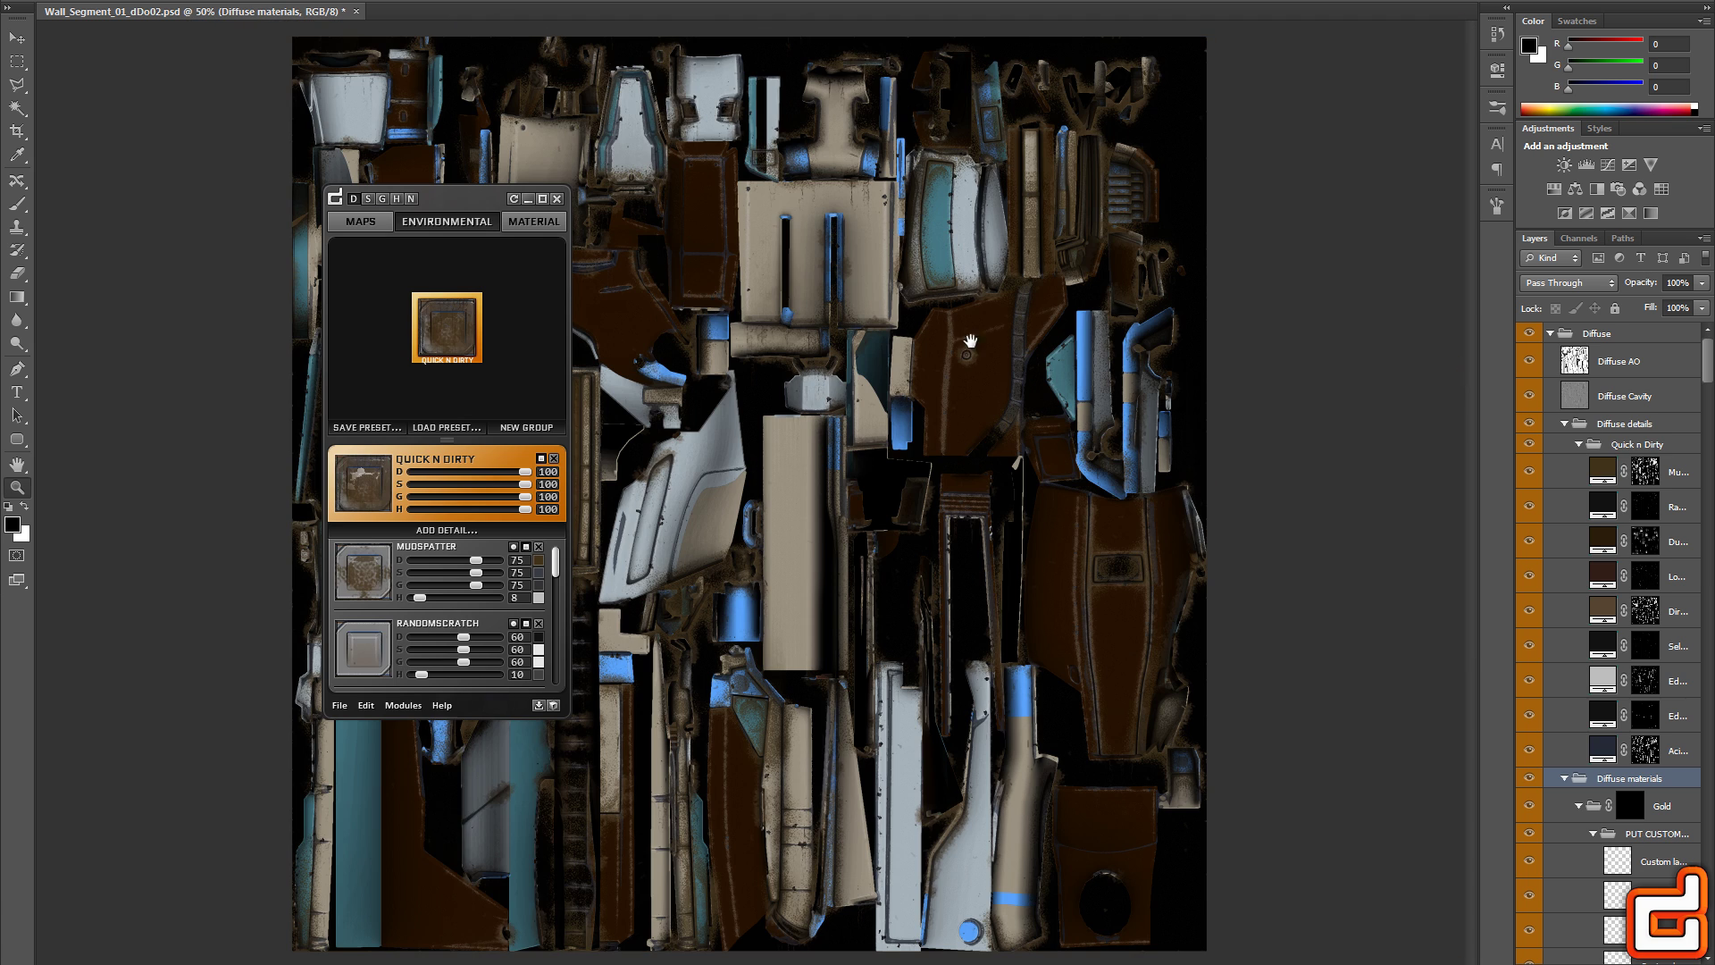
Open the 3D preview and load the wall's OBJ mesh from the Dropbox folder into it
left_click(554, 705)
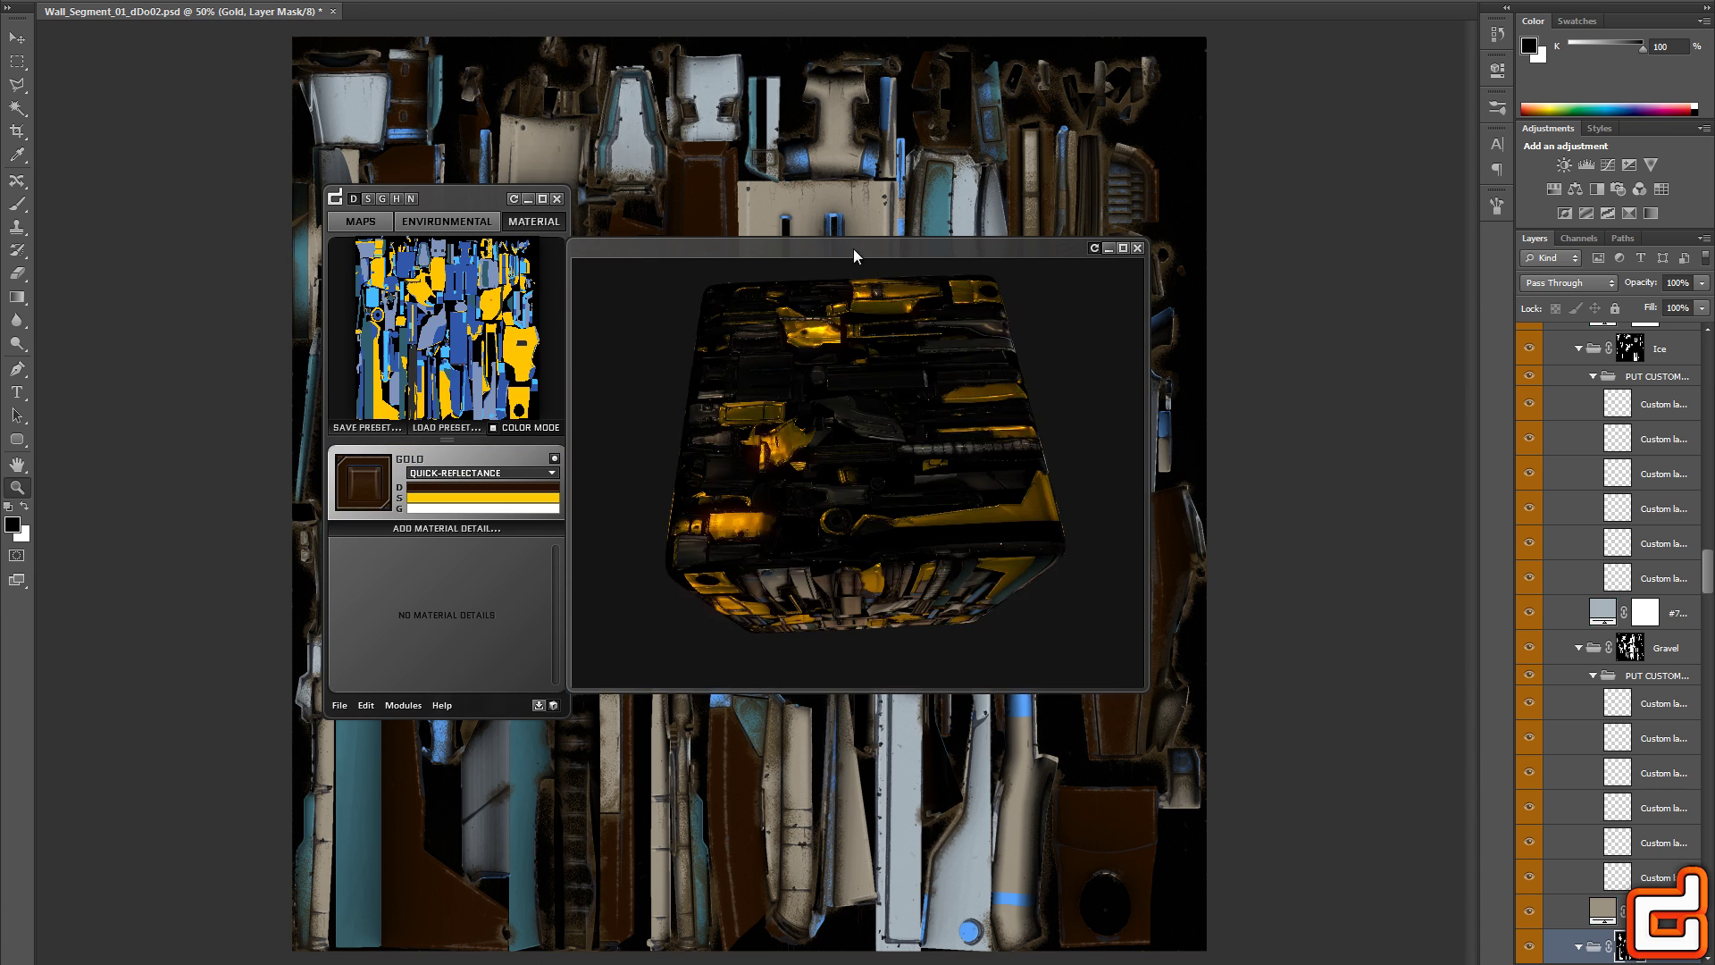
double_click(719, 376)
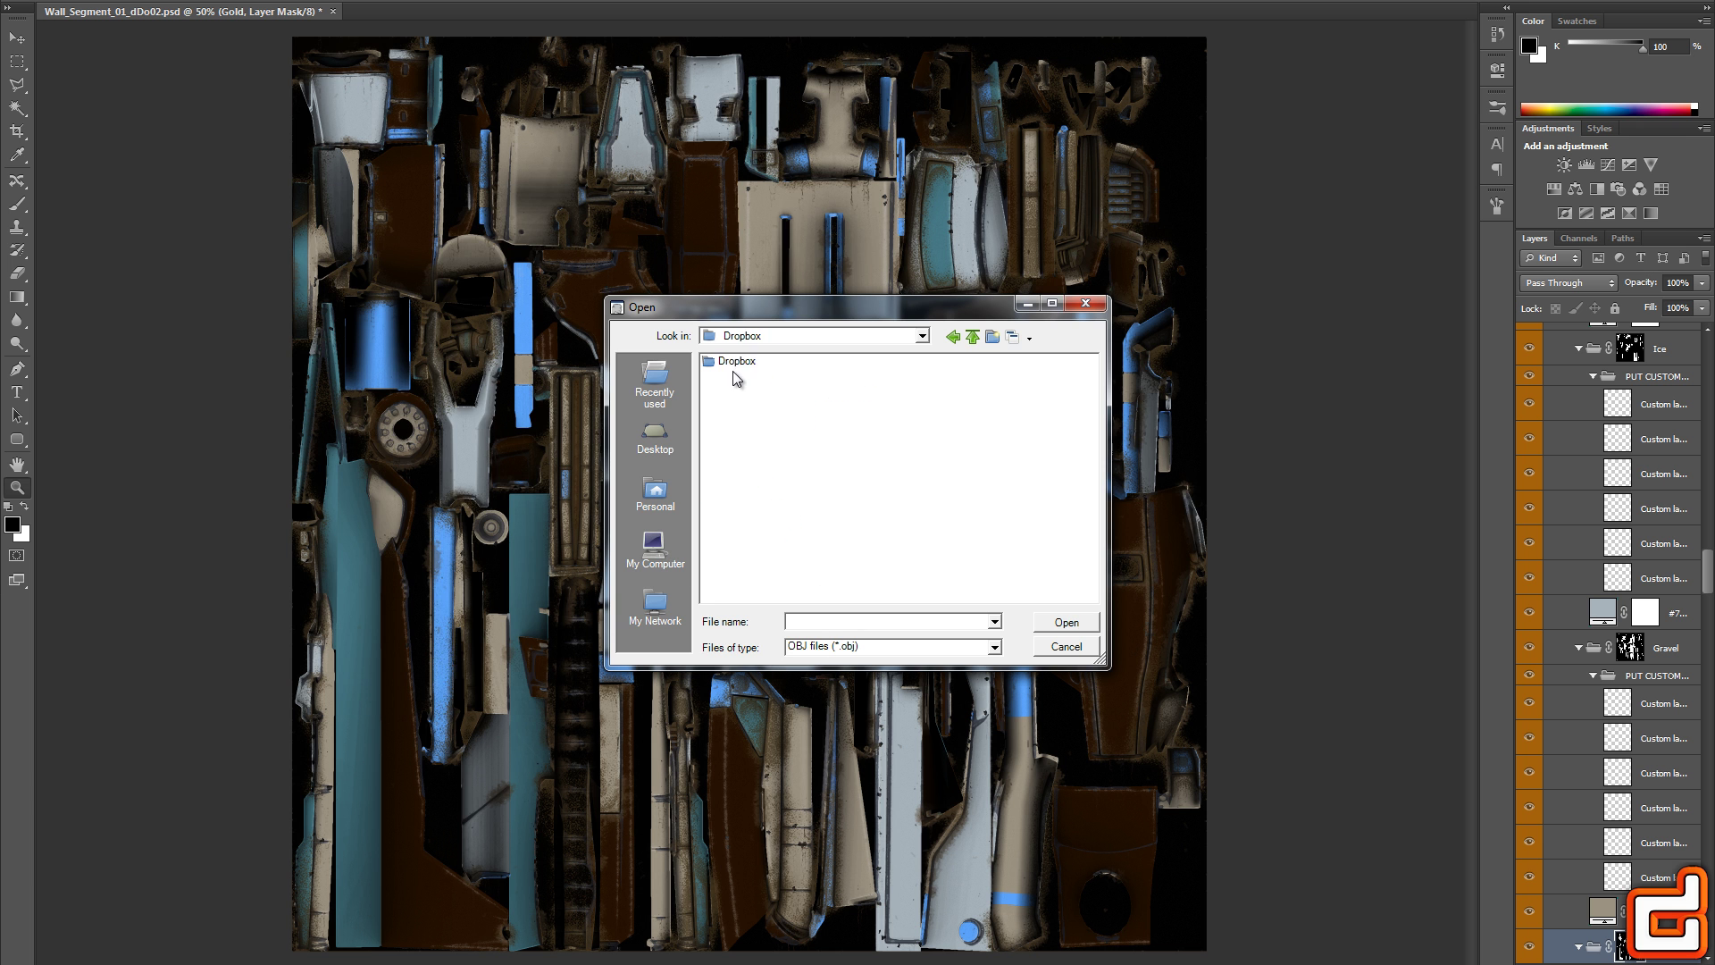
double_click(728, 361)
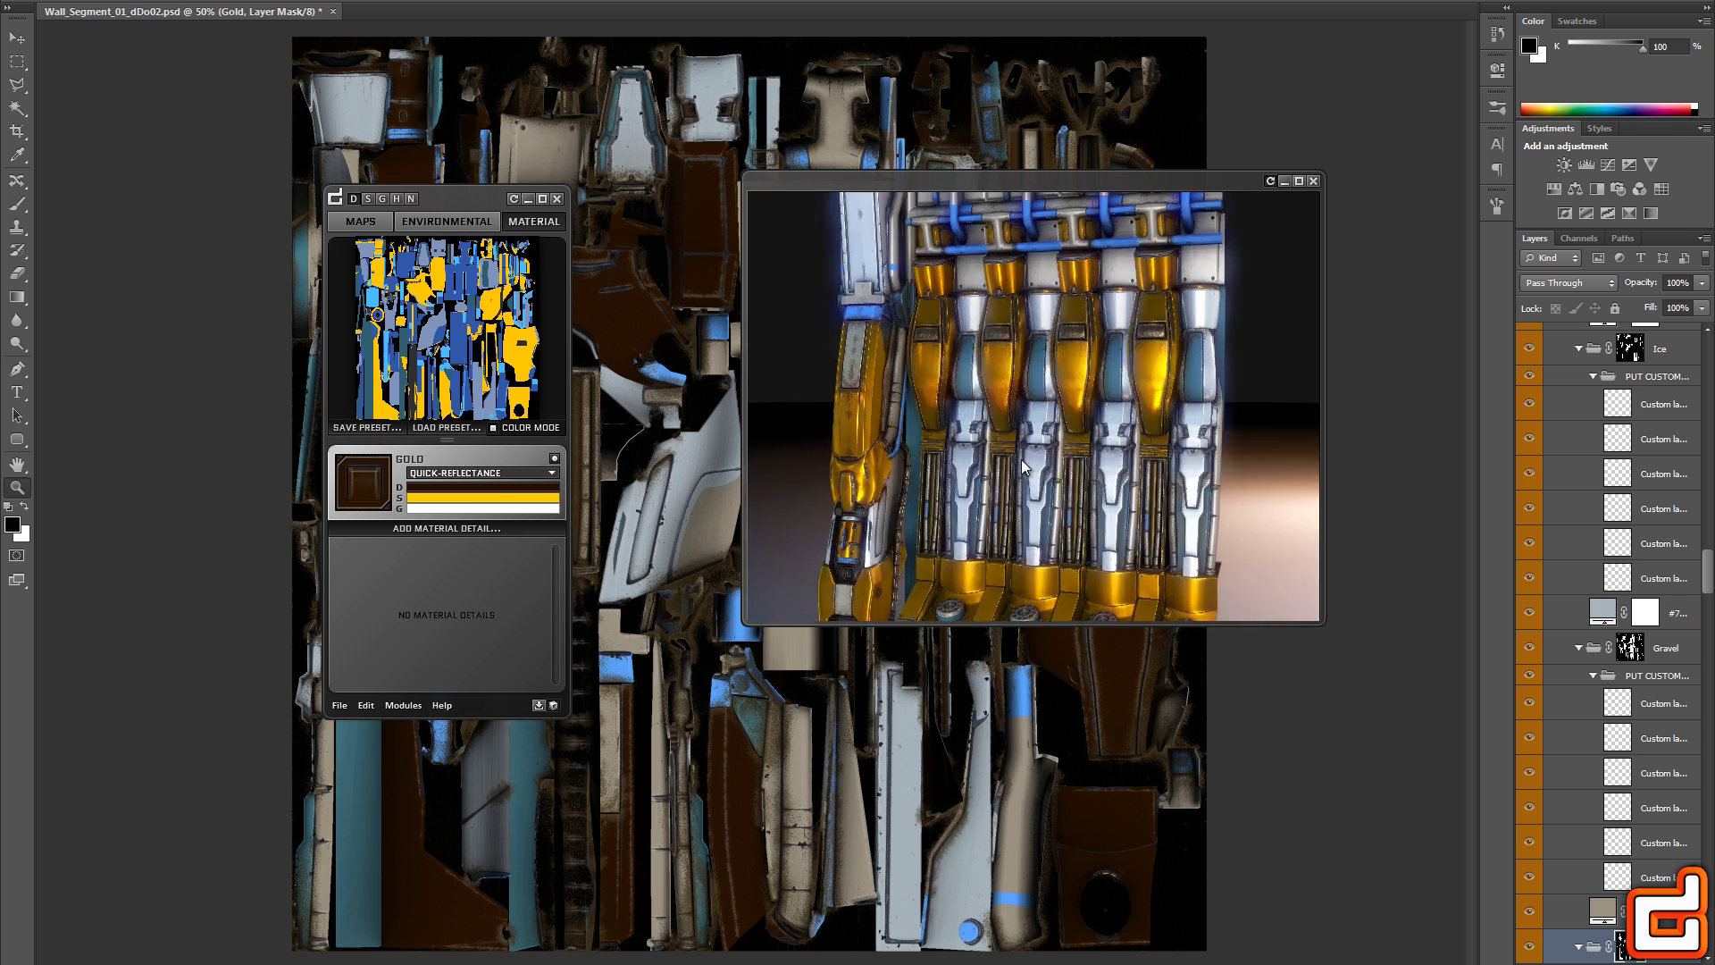
Apply a red quick-reflectance preset to the Gold material and recolor its diffuse to orange
left_click(482, 472)
left_click(482, 630)
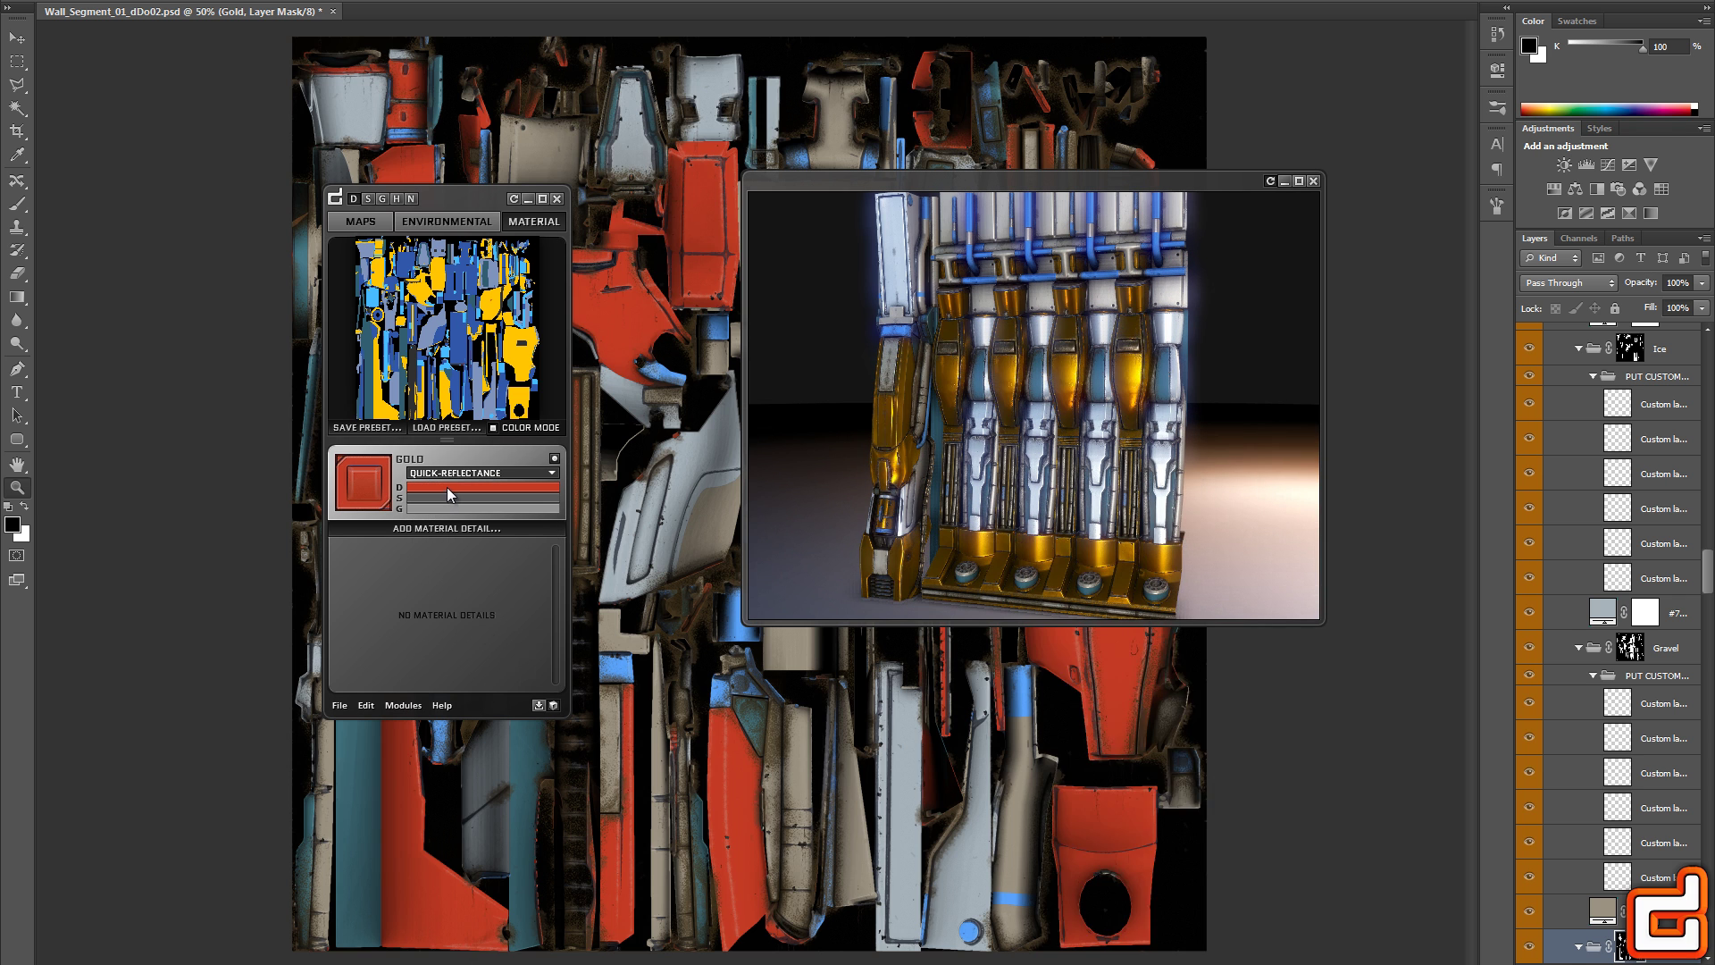
left_click(445, 488)
left_click(1272, 719)
key("Return")
left_click_drag(849, 180, 865, 181)
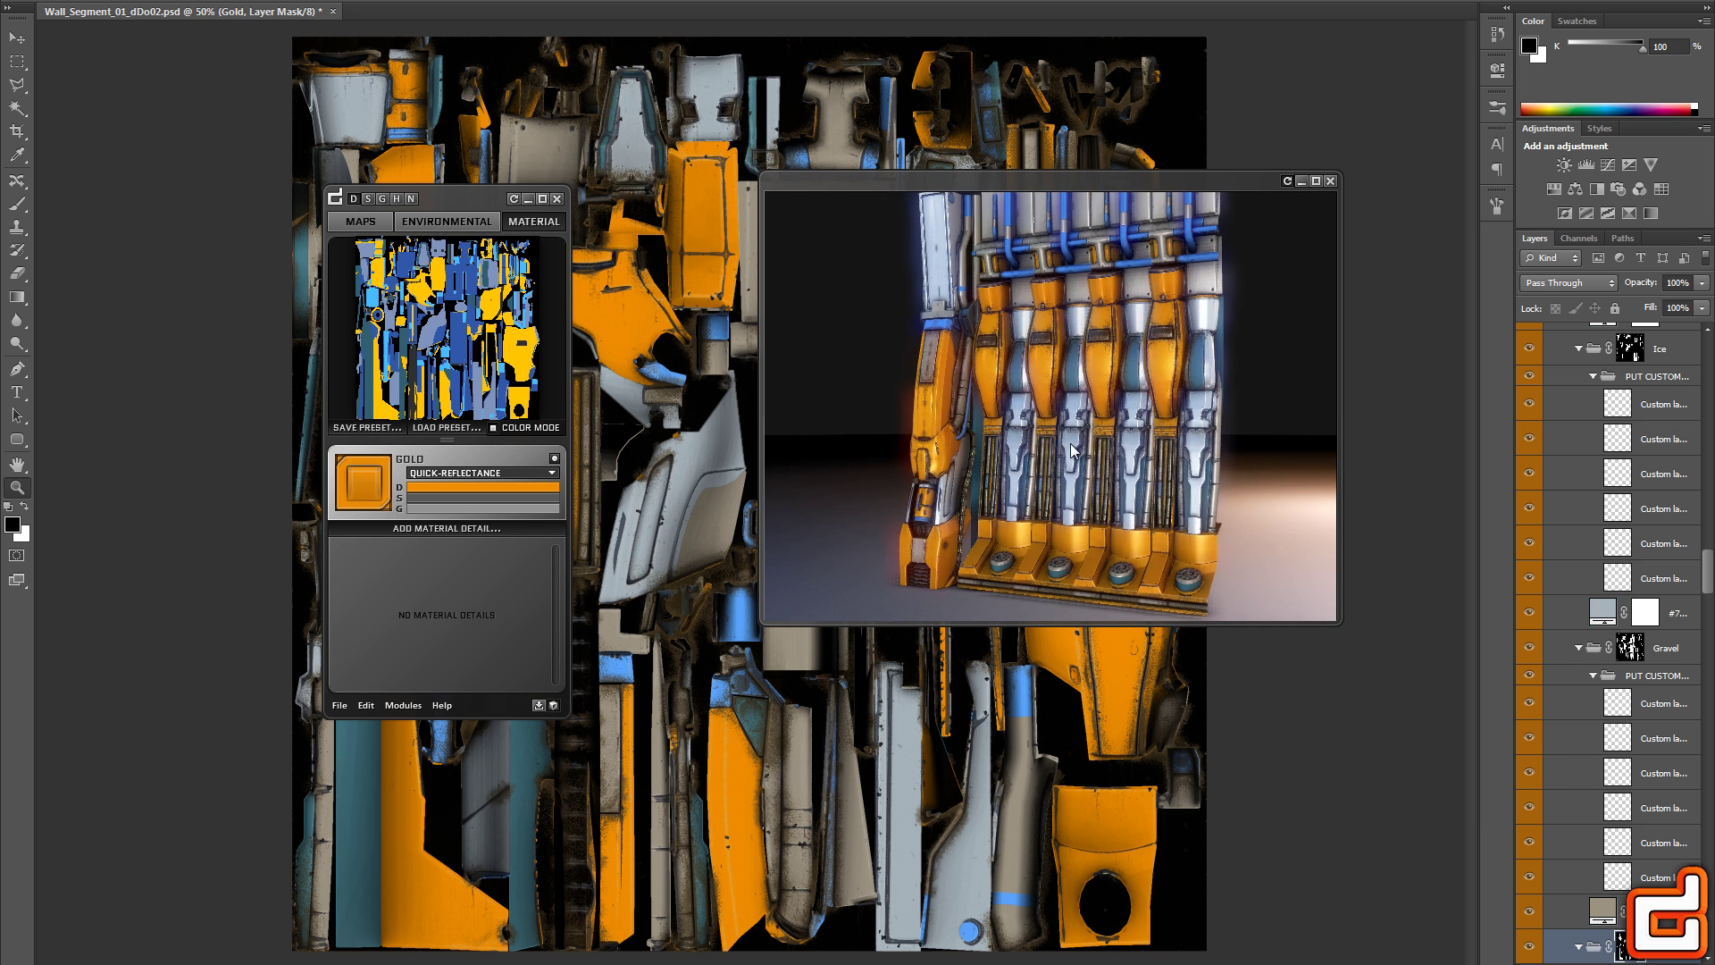
key("c")
left_click(1069, 444)
left_click(452, 487)
left_click(1490, 693)
Apply dark gray to black quick-reflectance presets to the Custom 11, Ice and Custom 10 materials
left_click(371, 409)
left_click(472, 561)
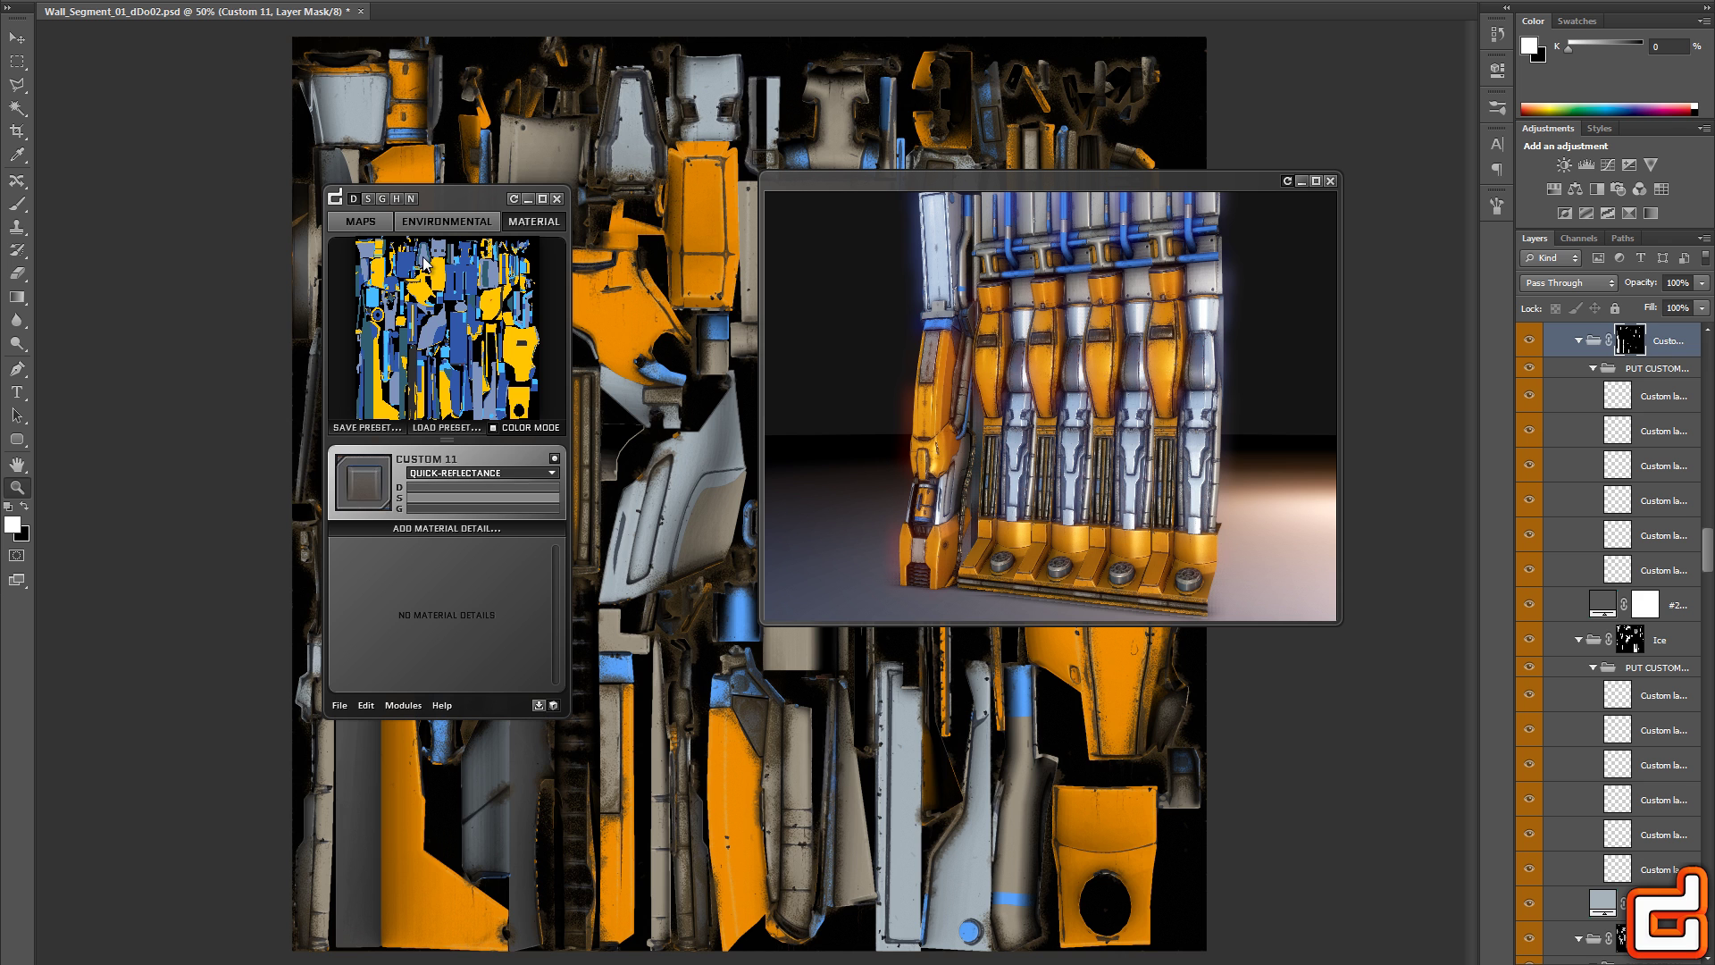
left_click(474, 418)
left_click(419, 640)
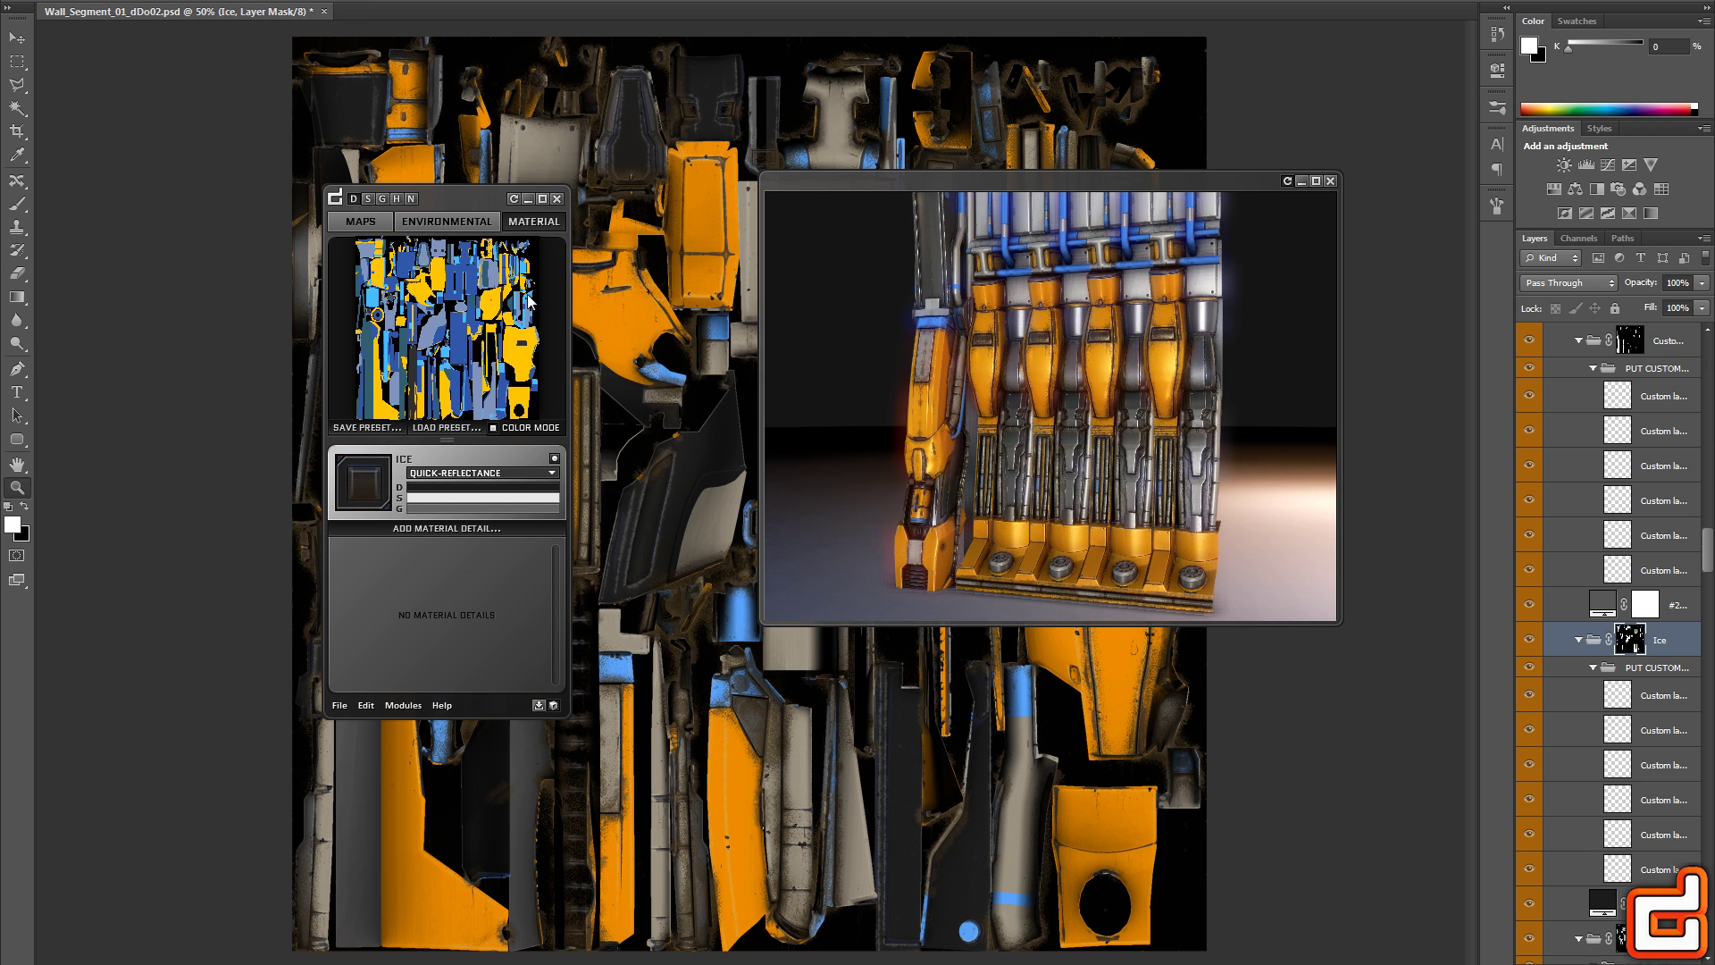
left_click(423, 369)
left_click(465, 513)
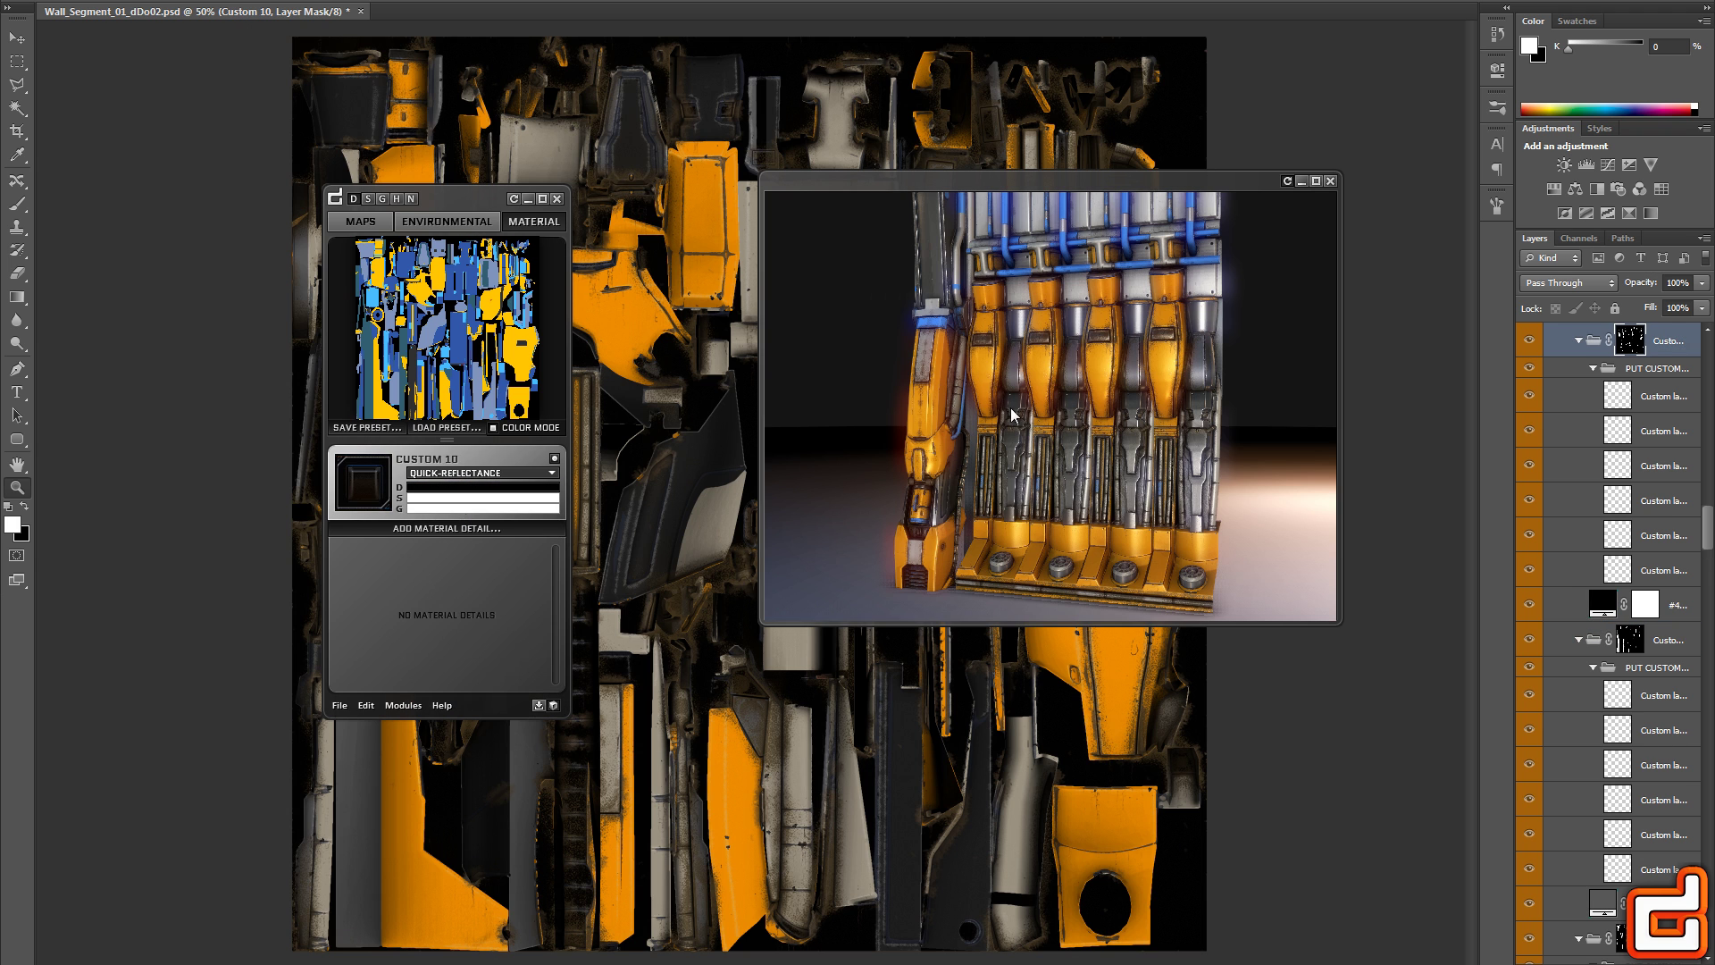
Give the Ice material a gray metal quick-reflectance preset, and reposition and enlarge the 3D preview window
mouse_move(1012, 408)
left_mouse_down()
mouse_move(1036, 375)
mouse_move(1027, 429)
left_mouse_up()
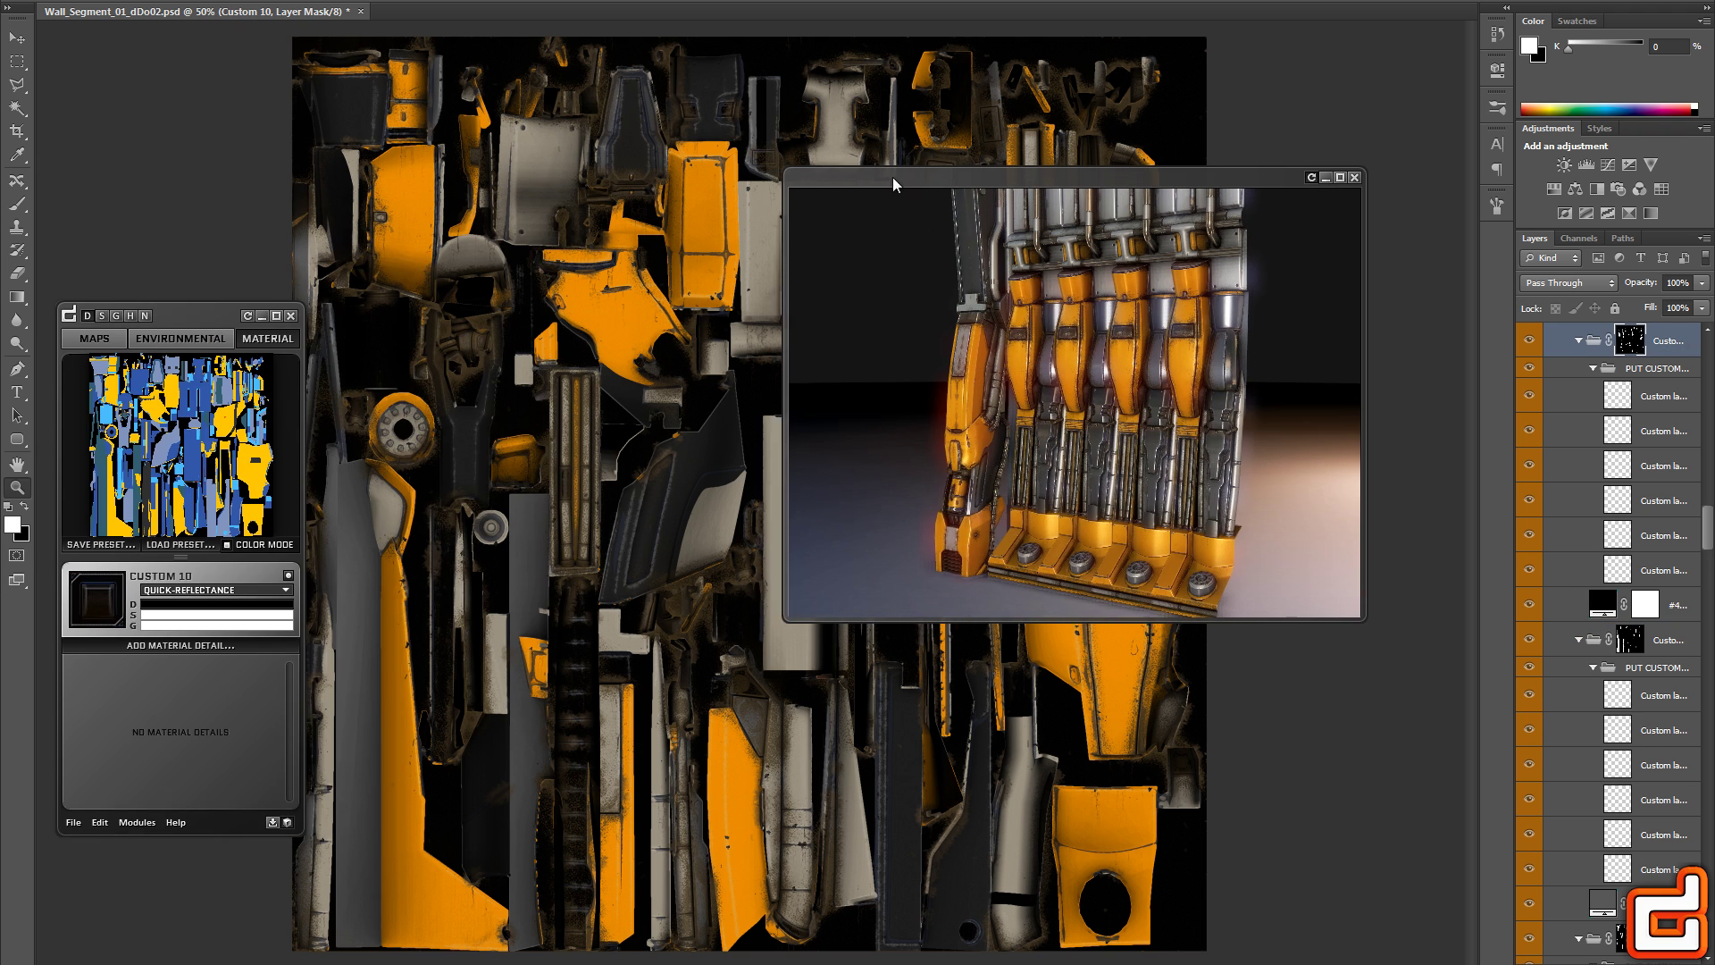
left_click_drag(893, 185, 1108, 132)
left_click(176, 592)
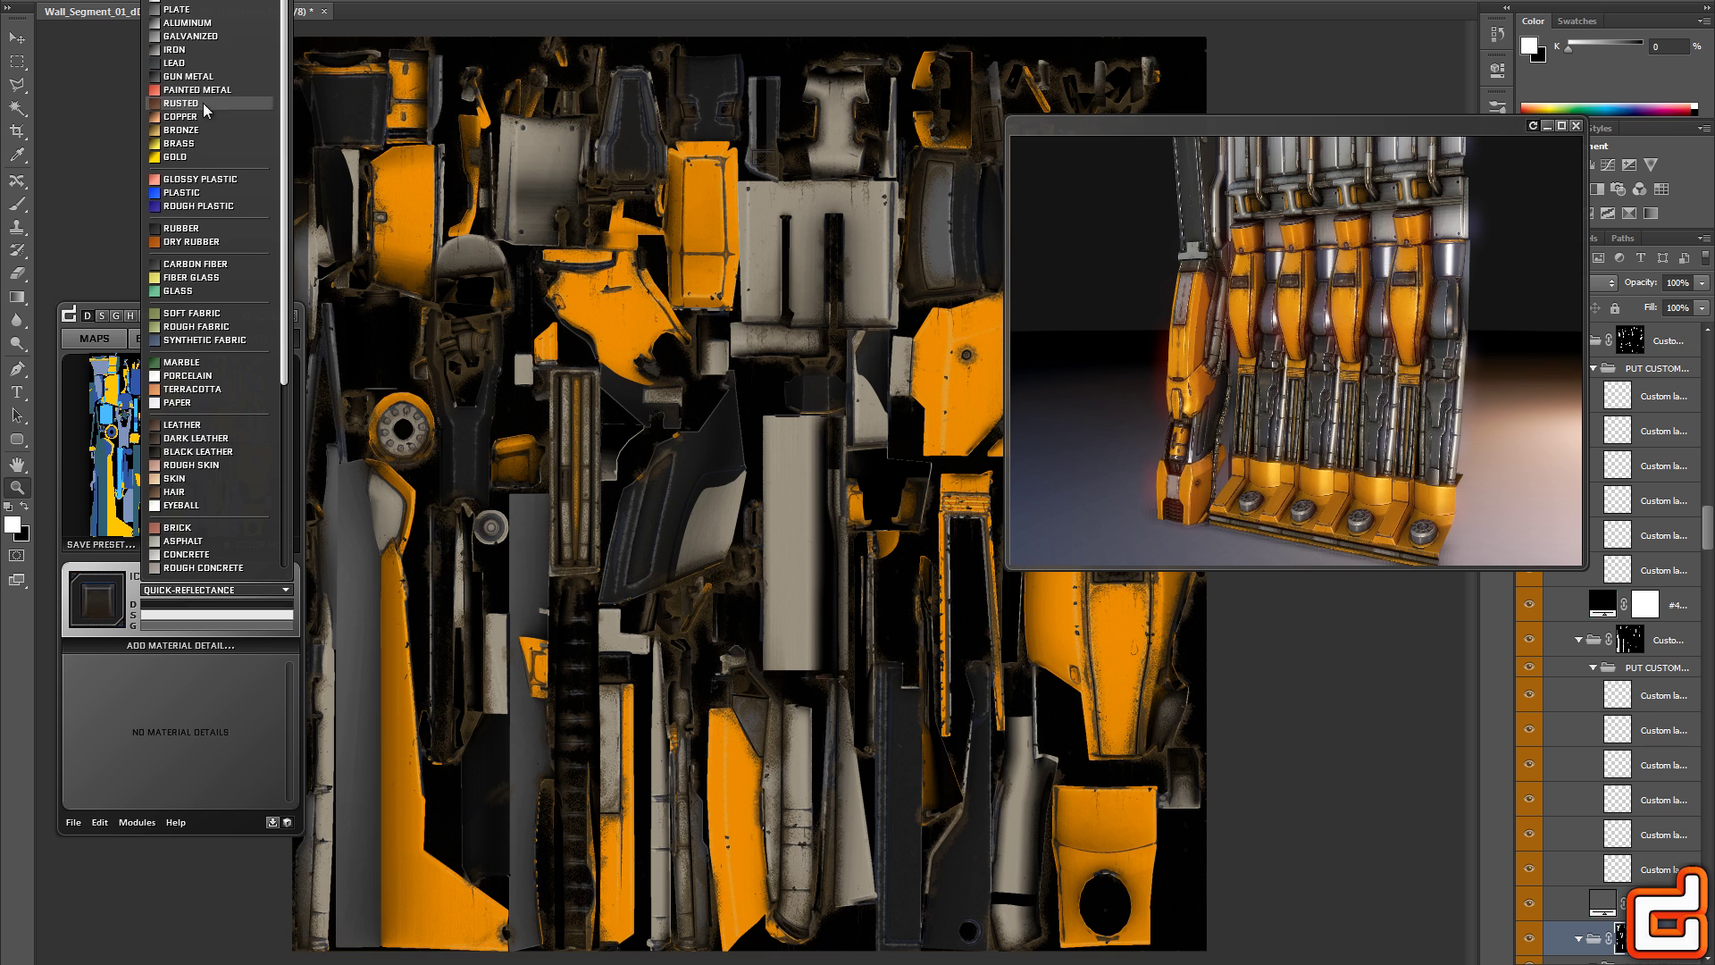
left_click(196, 9)
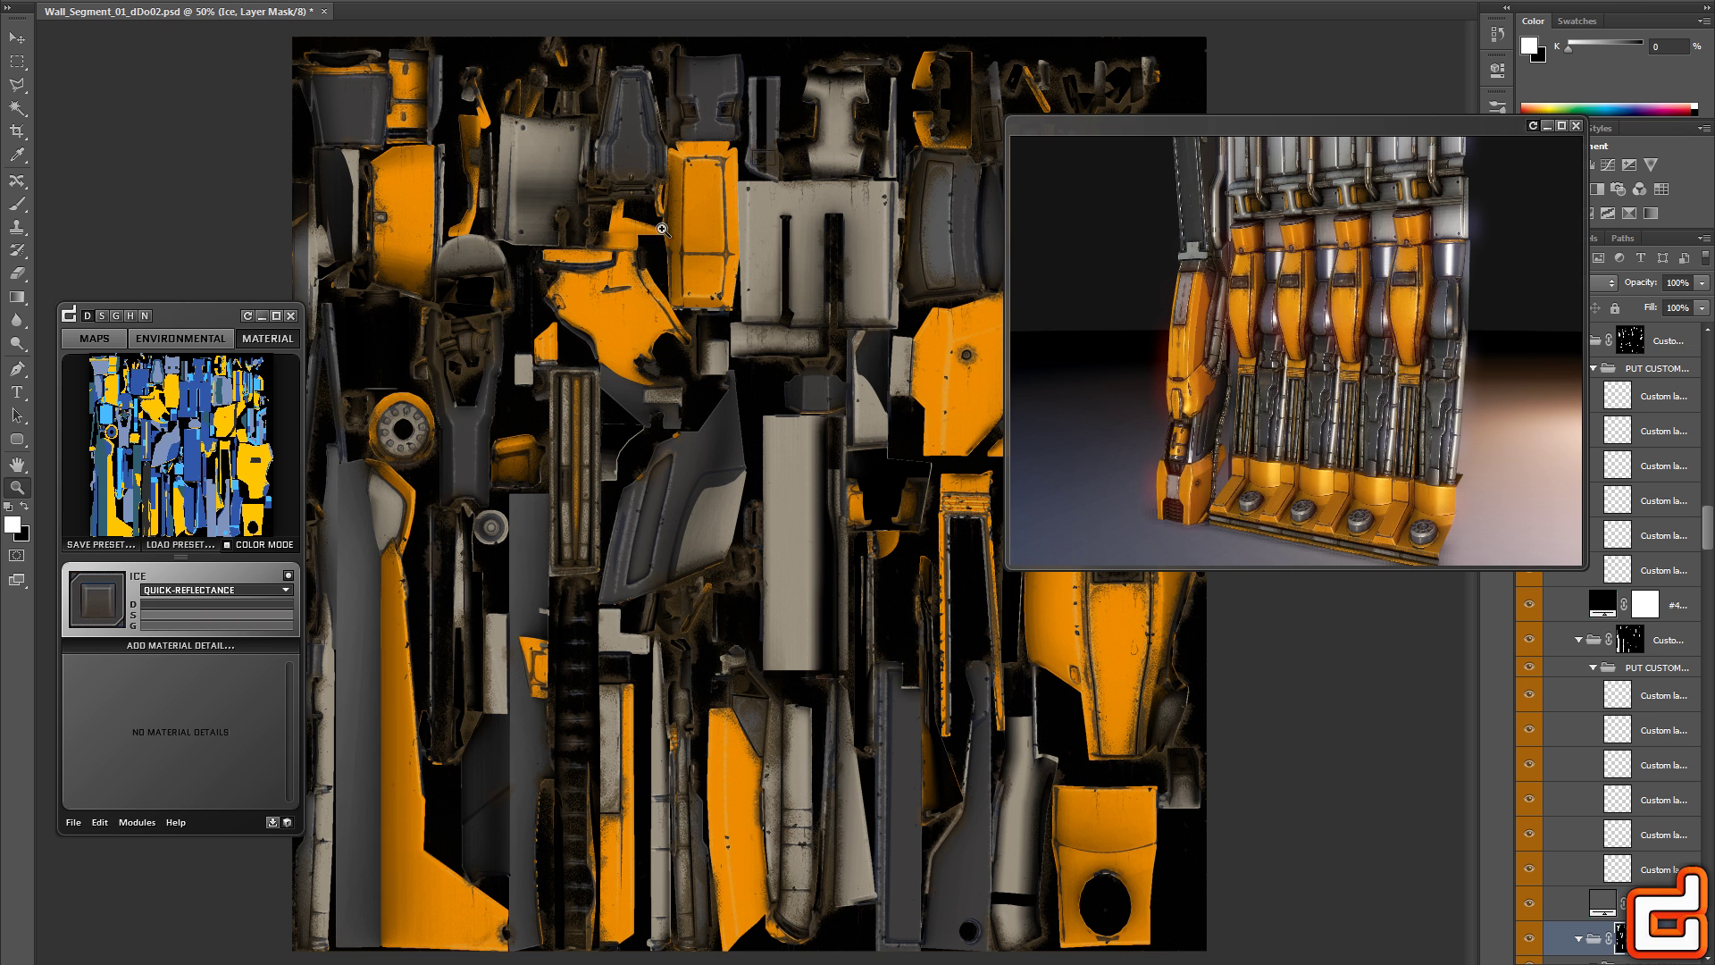
left_click_drag(1193, 387, 1268, 386)
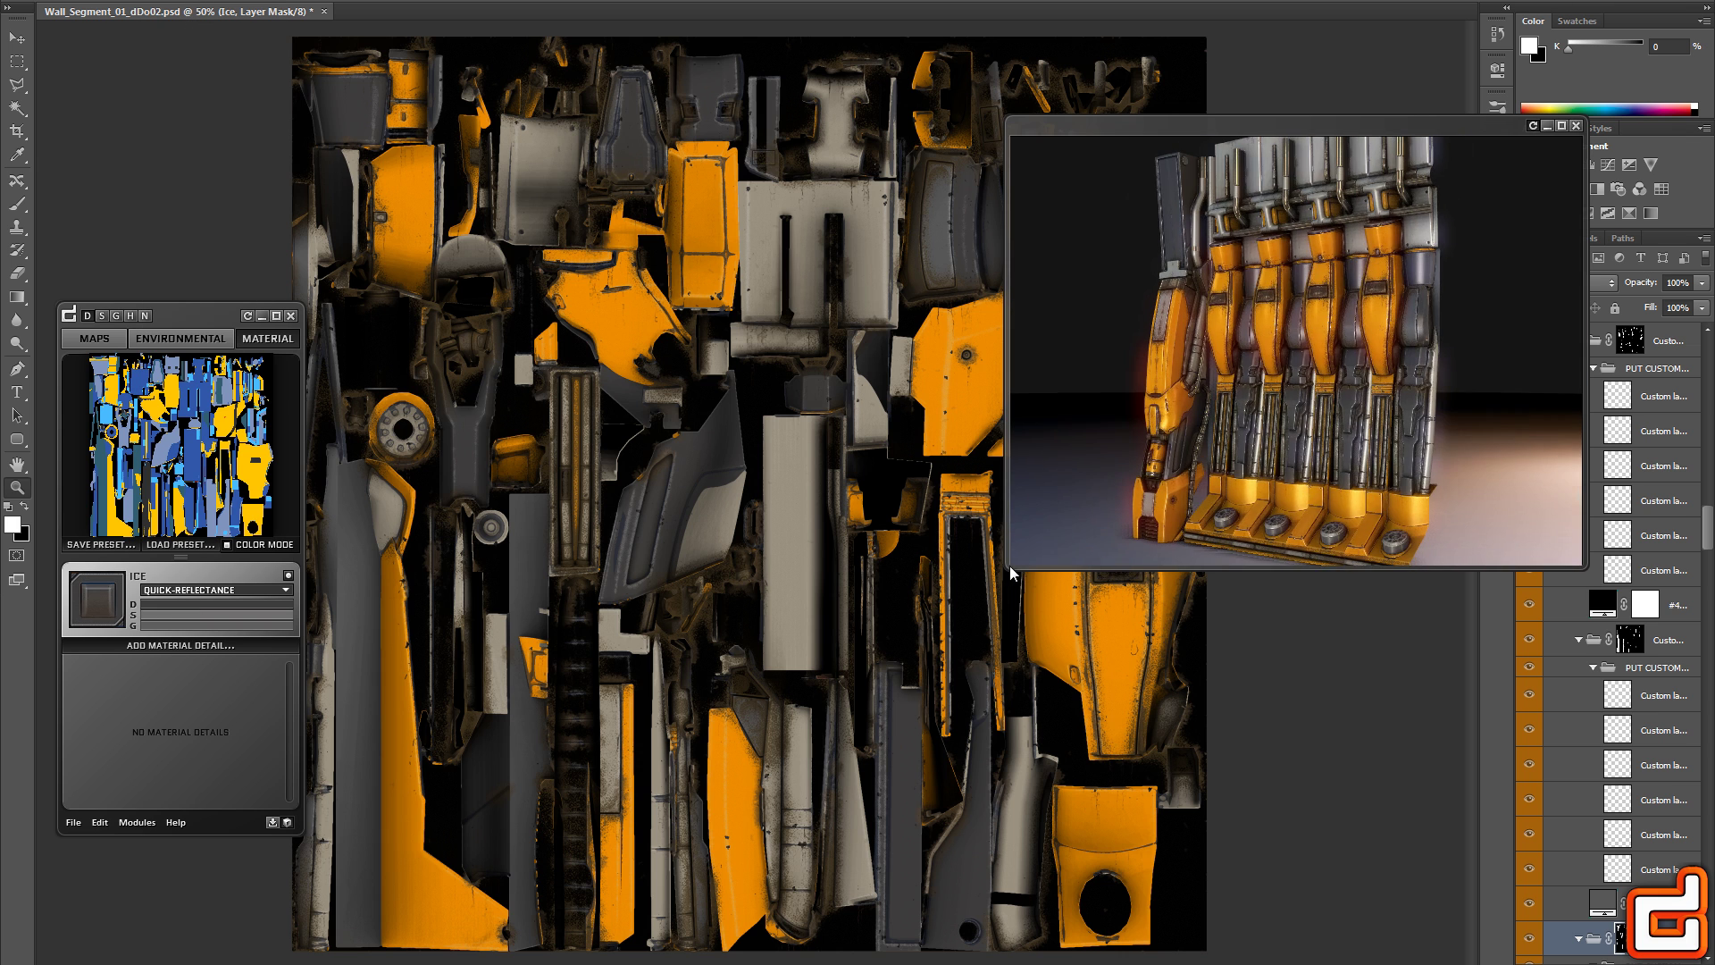
left_click_drag(1251, 125, 1068, 80)
left_click_drag(1402, 525, 1530, 630)
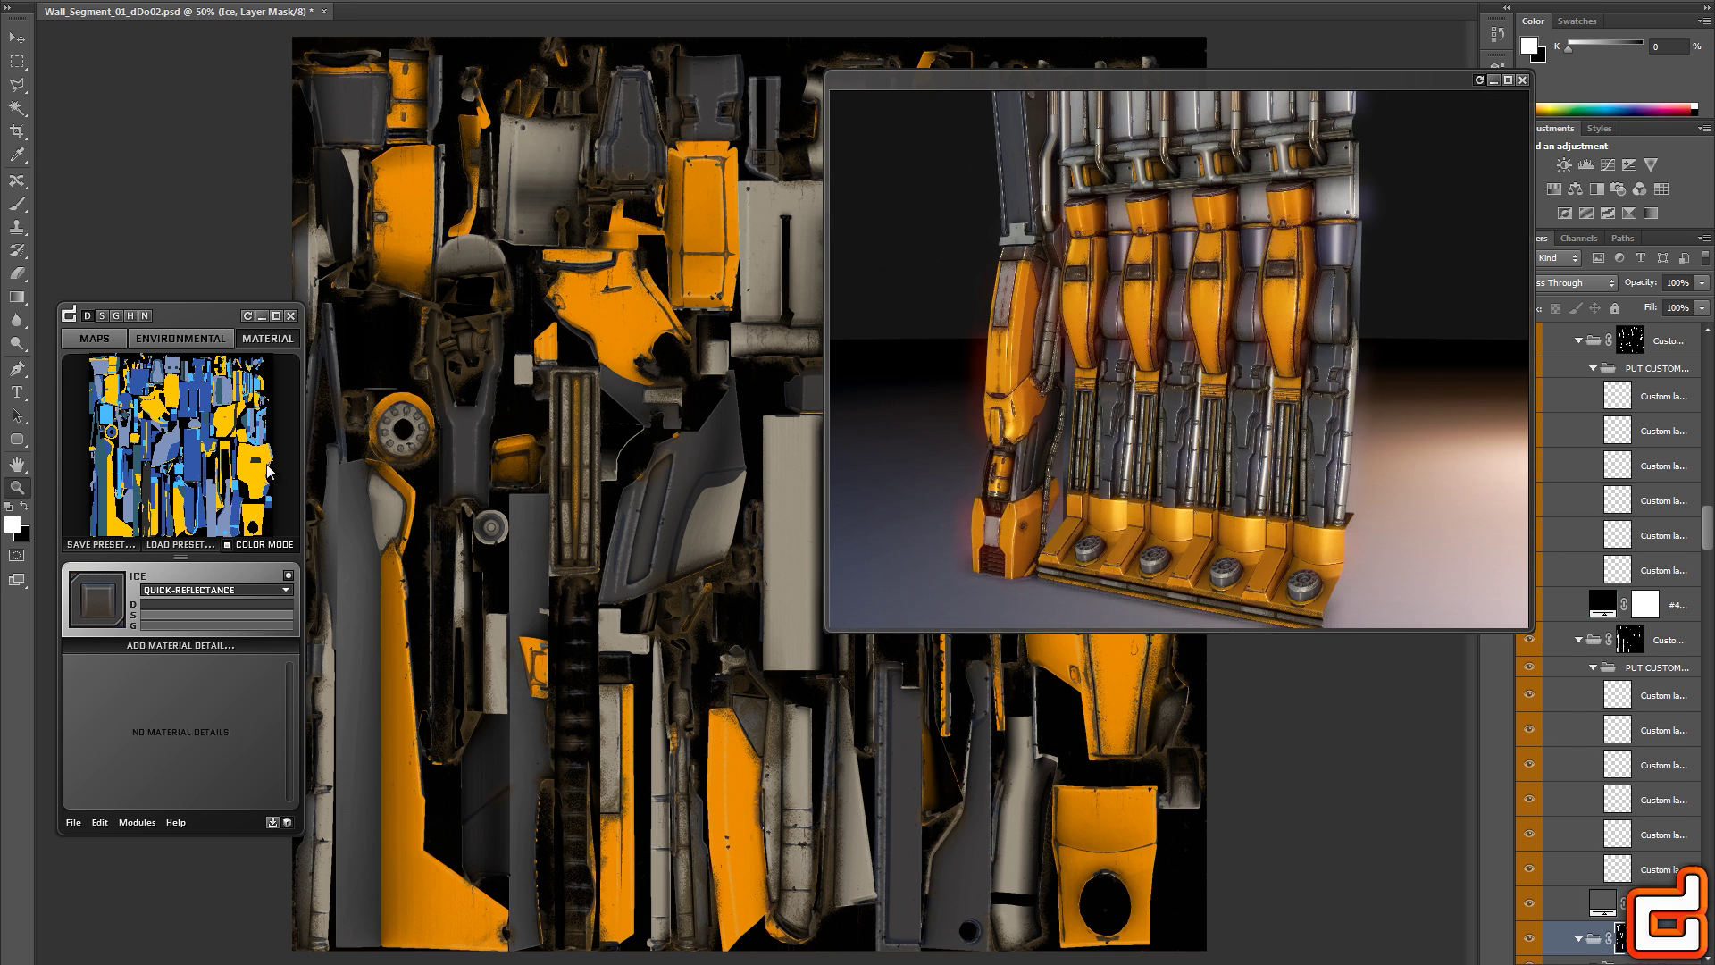
Try a darker metal quick-reflectance preset on the Ice material and replace it with one that has a brighter specular
key("Escape")
left_click(215, 590)
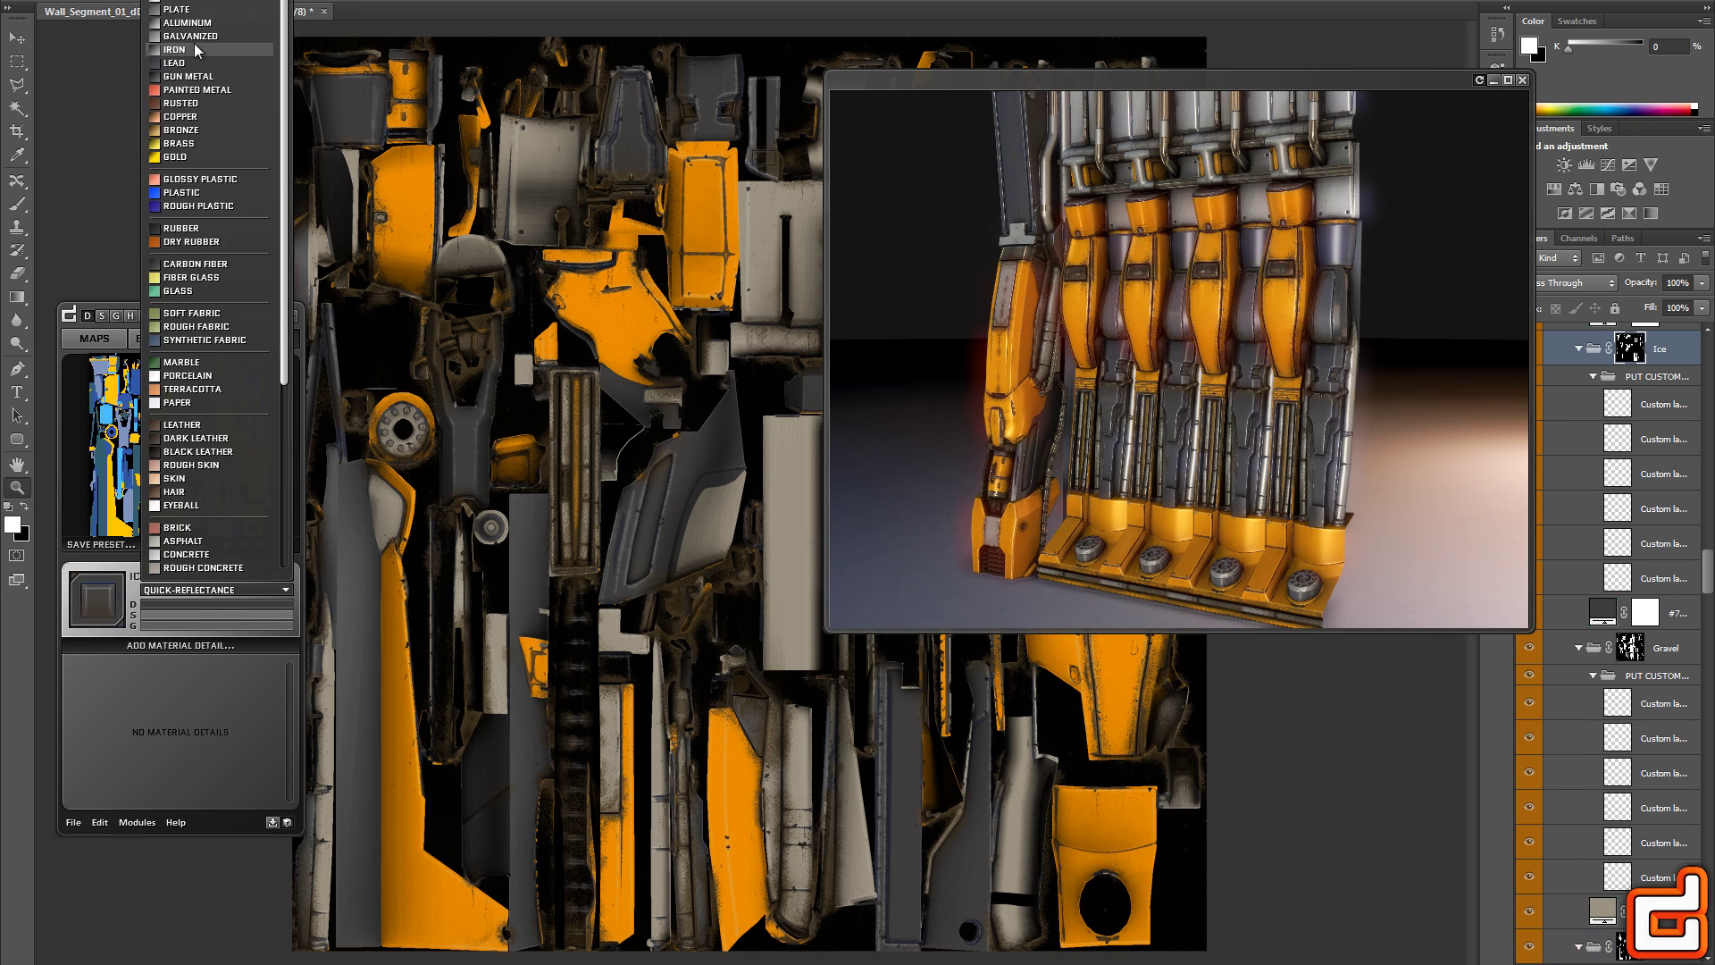
left_click(197, 58)
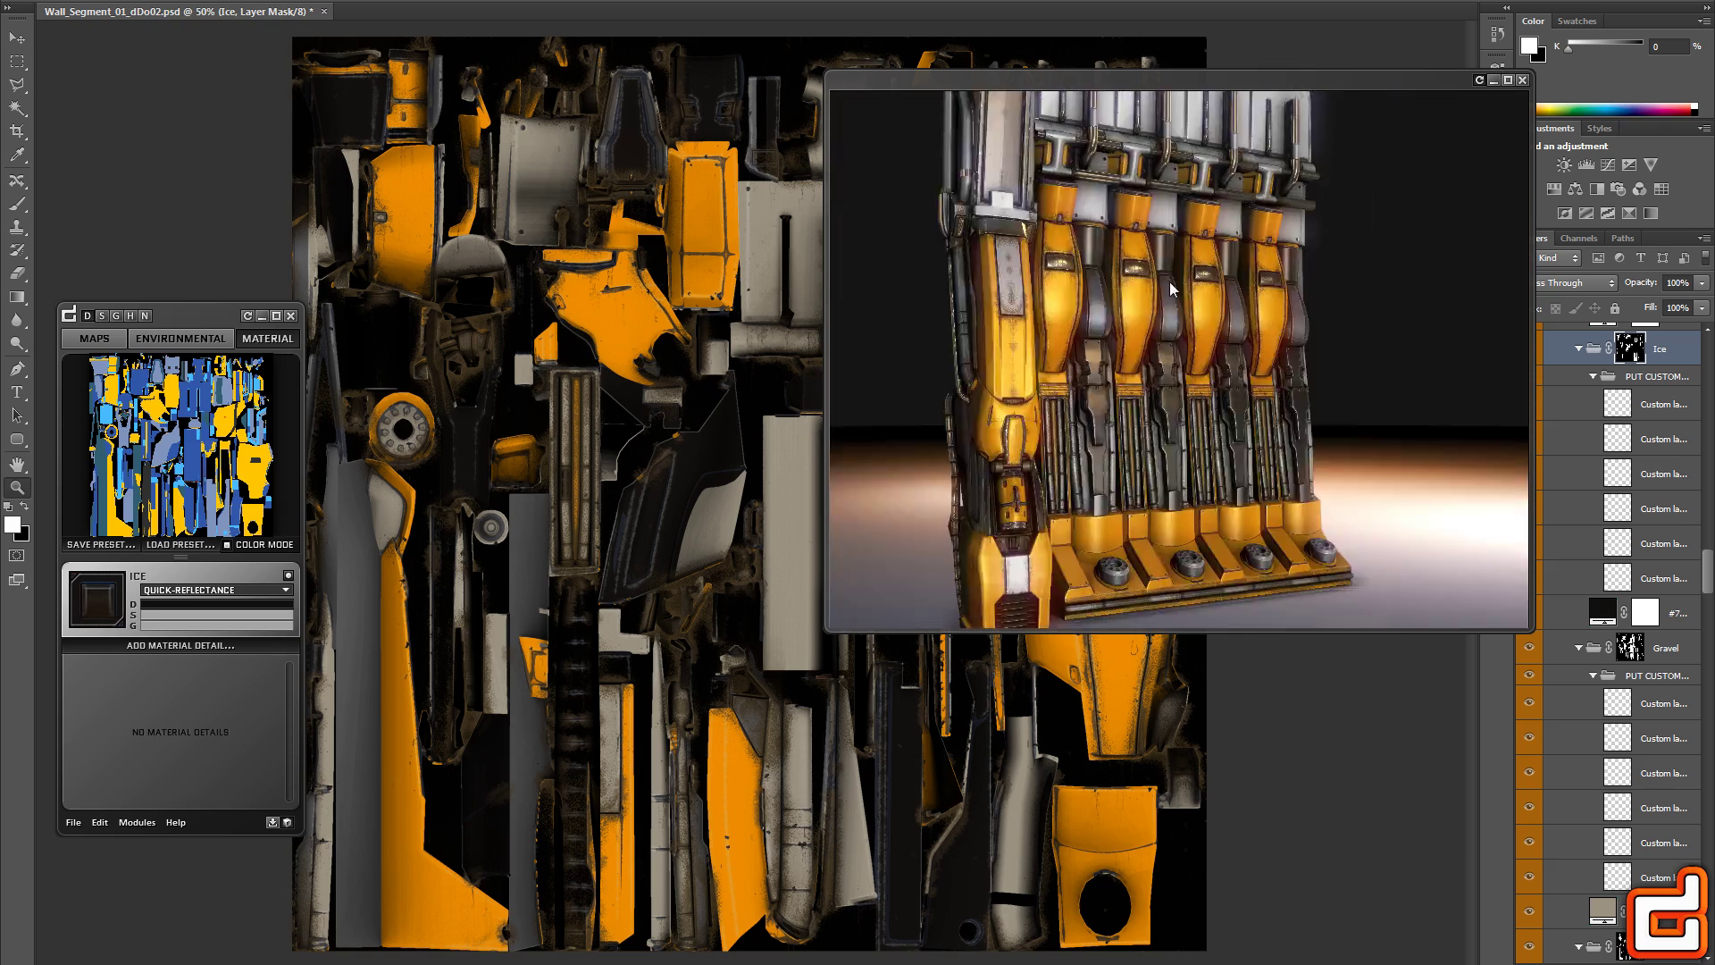
left_click(222, 597)
left_click(209, 12)
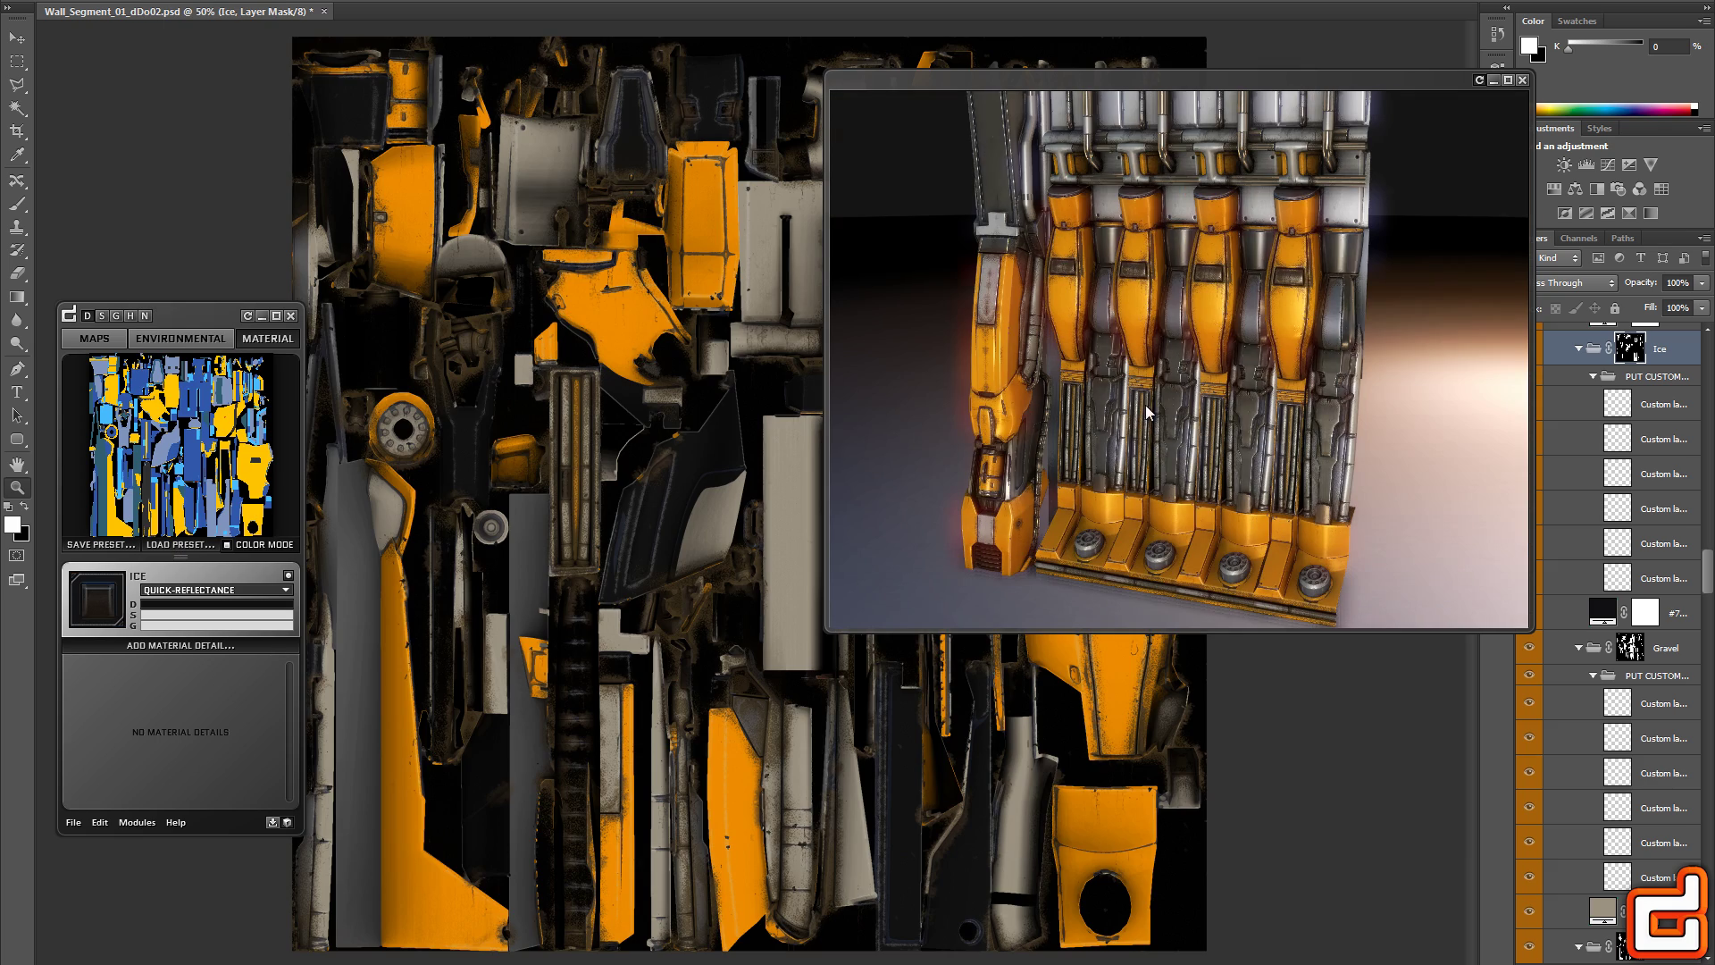
Select the Gold material in the 3D preview and shift its diffuse color to a yellower orange
left_click(1080, 330)
left_click_drag(1318, 910, 1318, 899)
left_click(1491, 692)
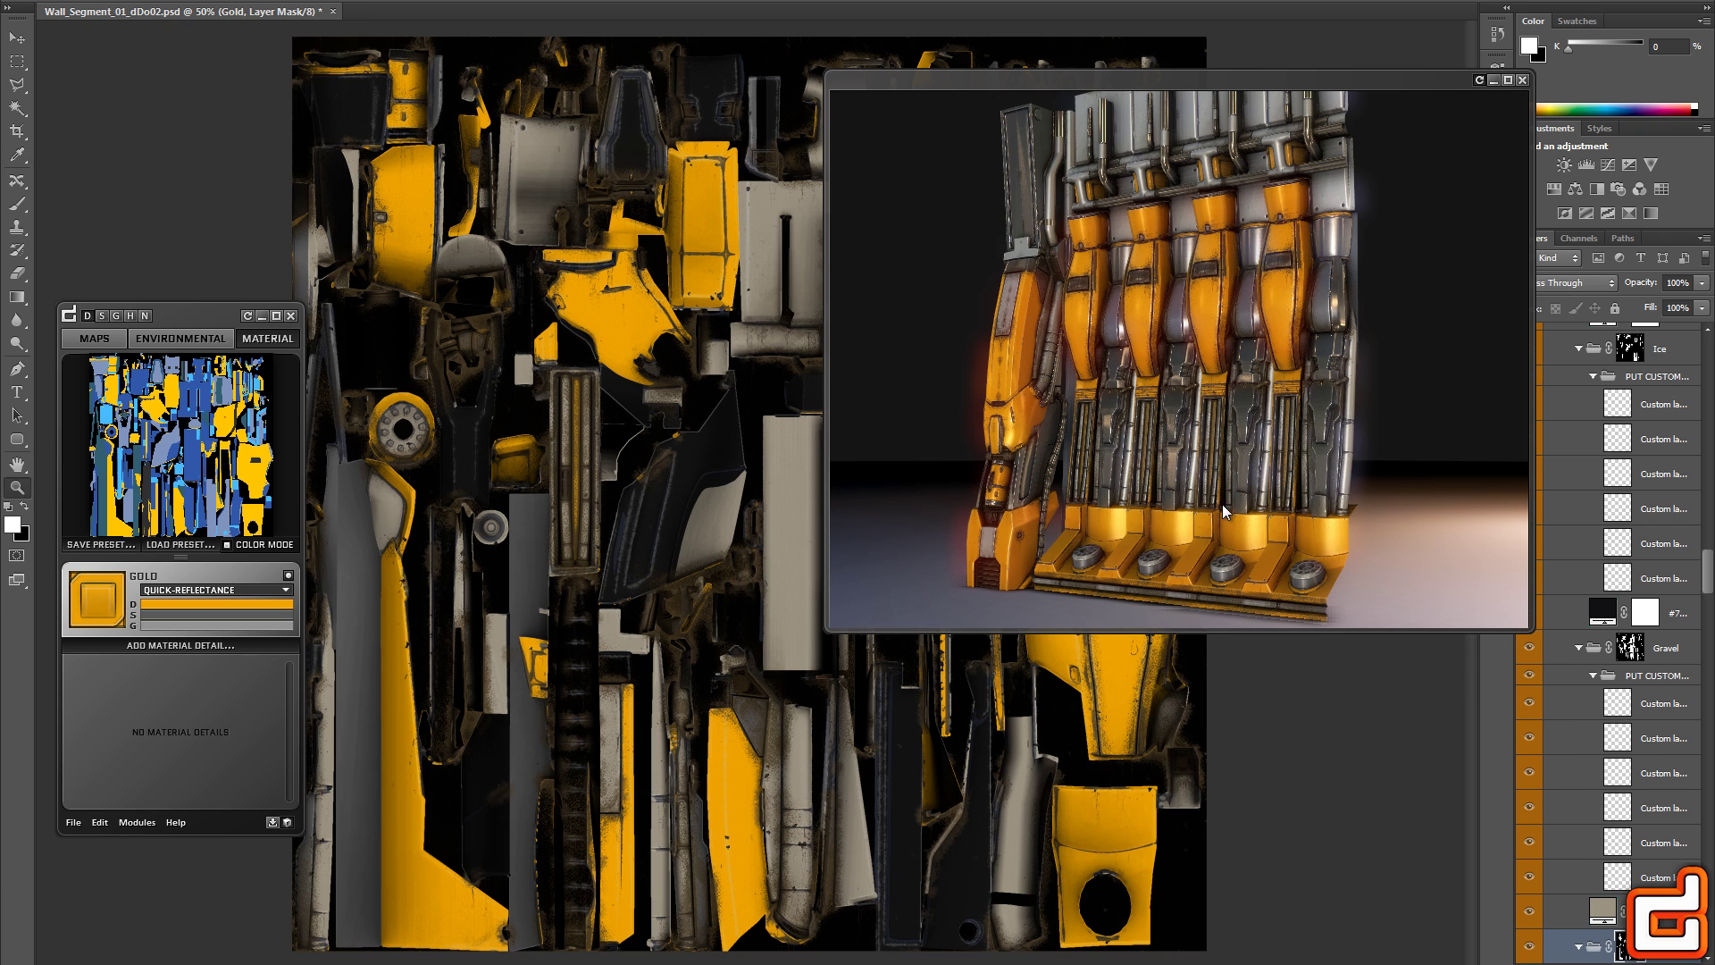
Set the Gold material's diffuse color to f19900 and add a GeneralGoop detail to it on edges
left_click(1071, 324)
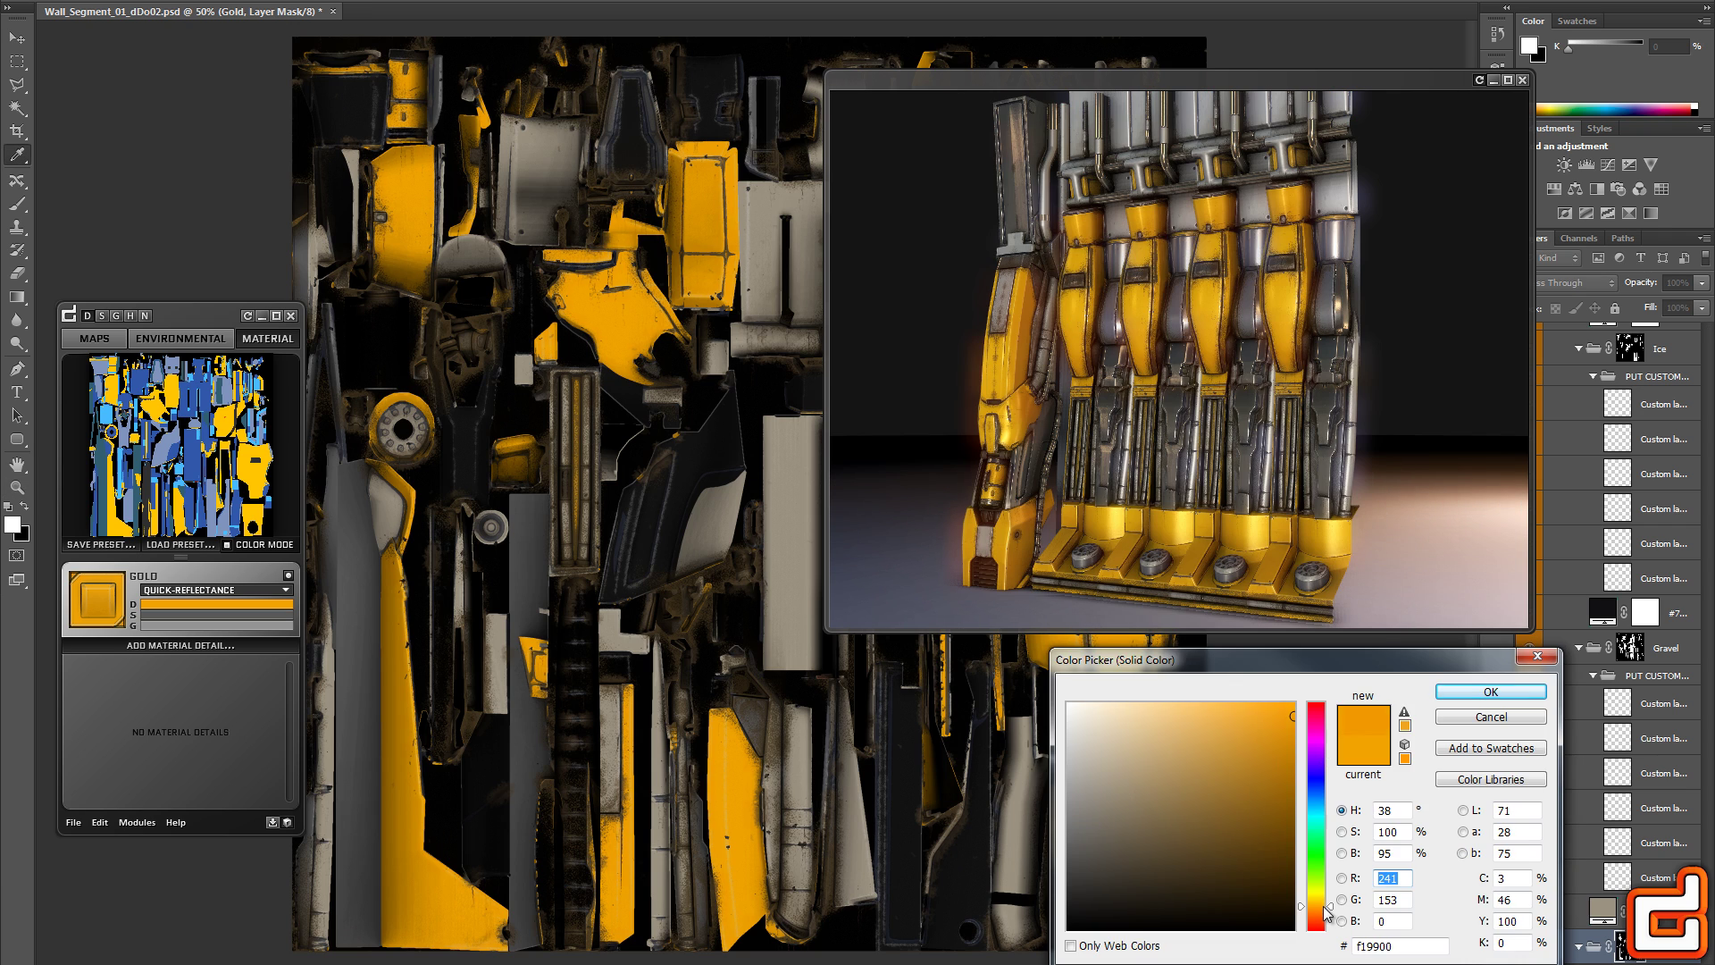
left_click(1491, 691)
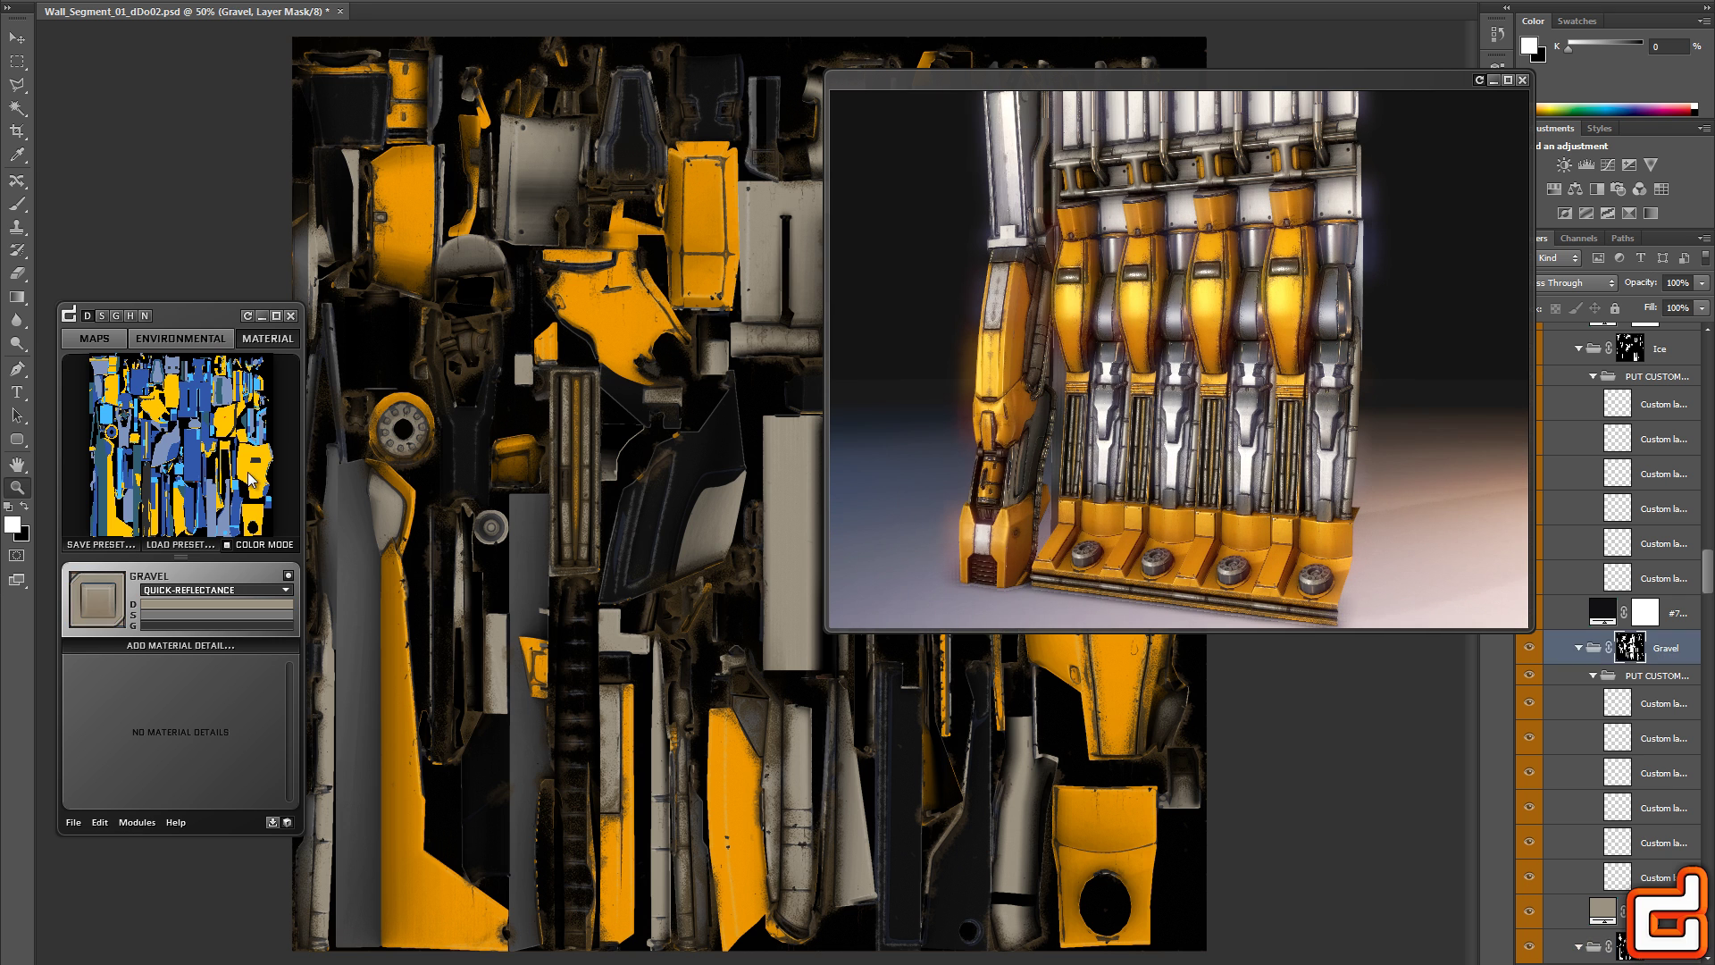
left_click(870, 661)
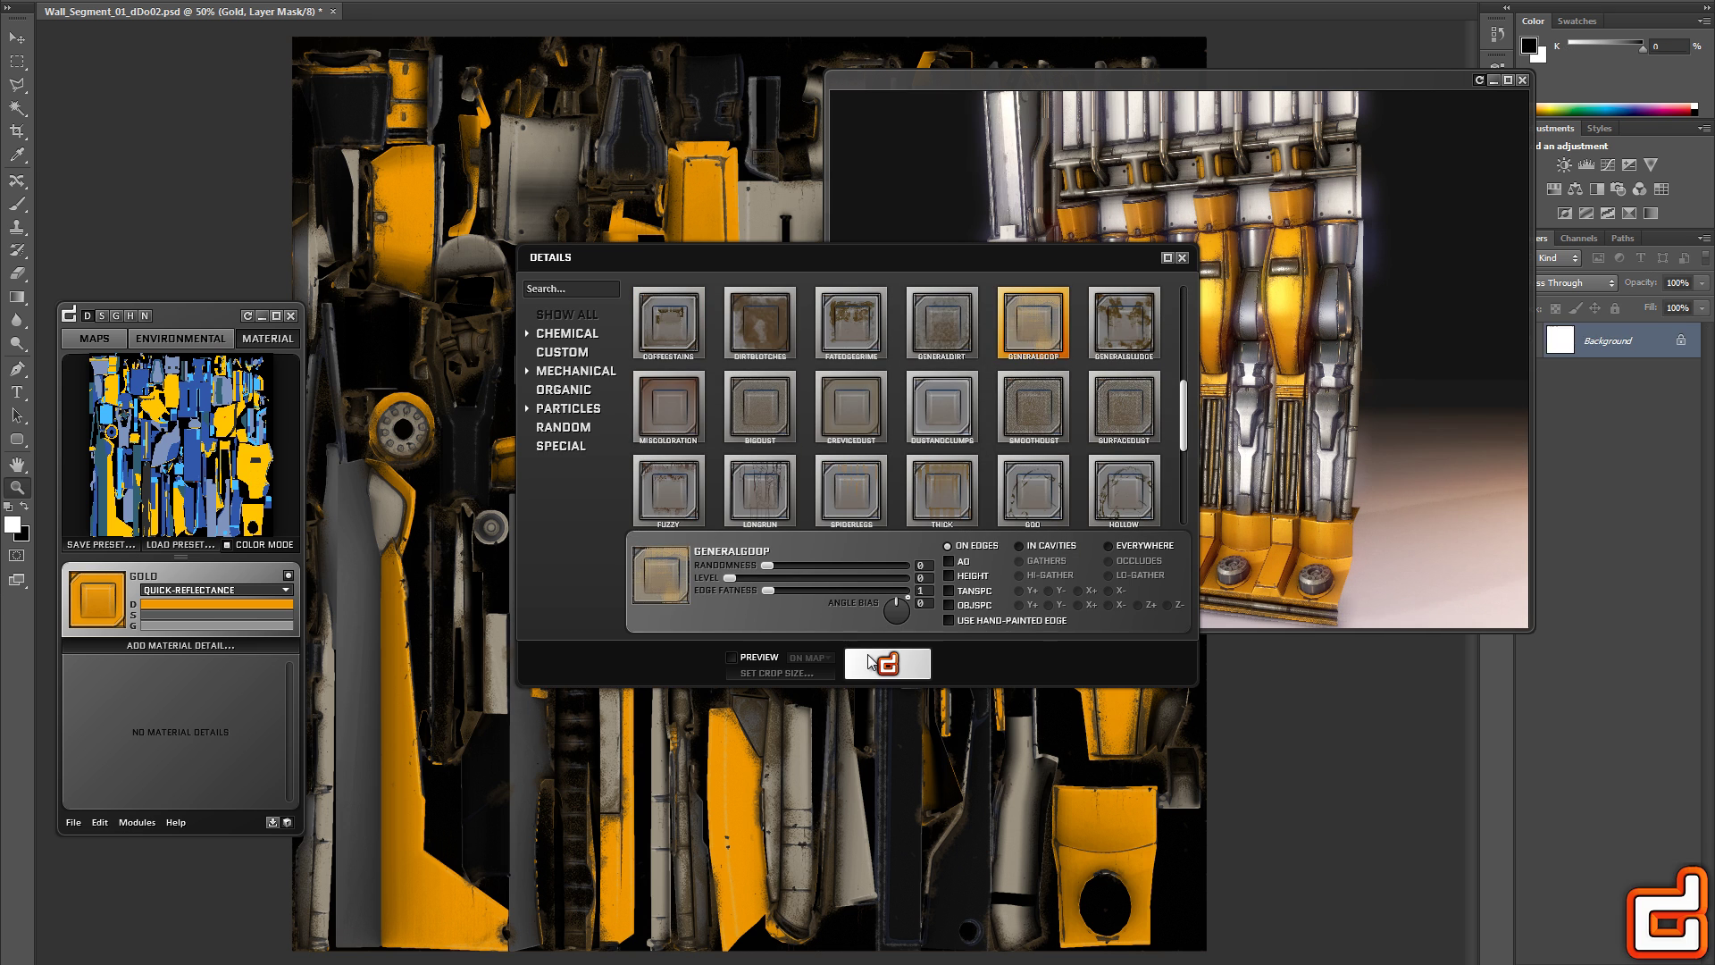
left_click(1182, 258)
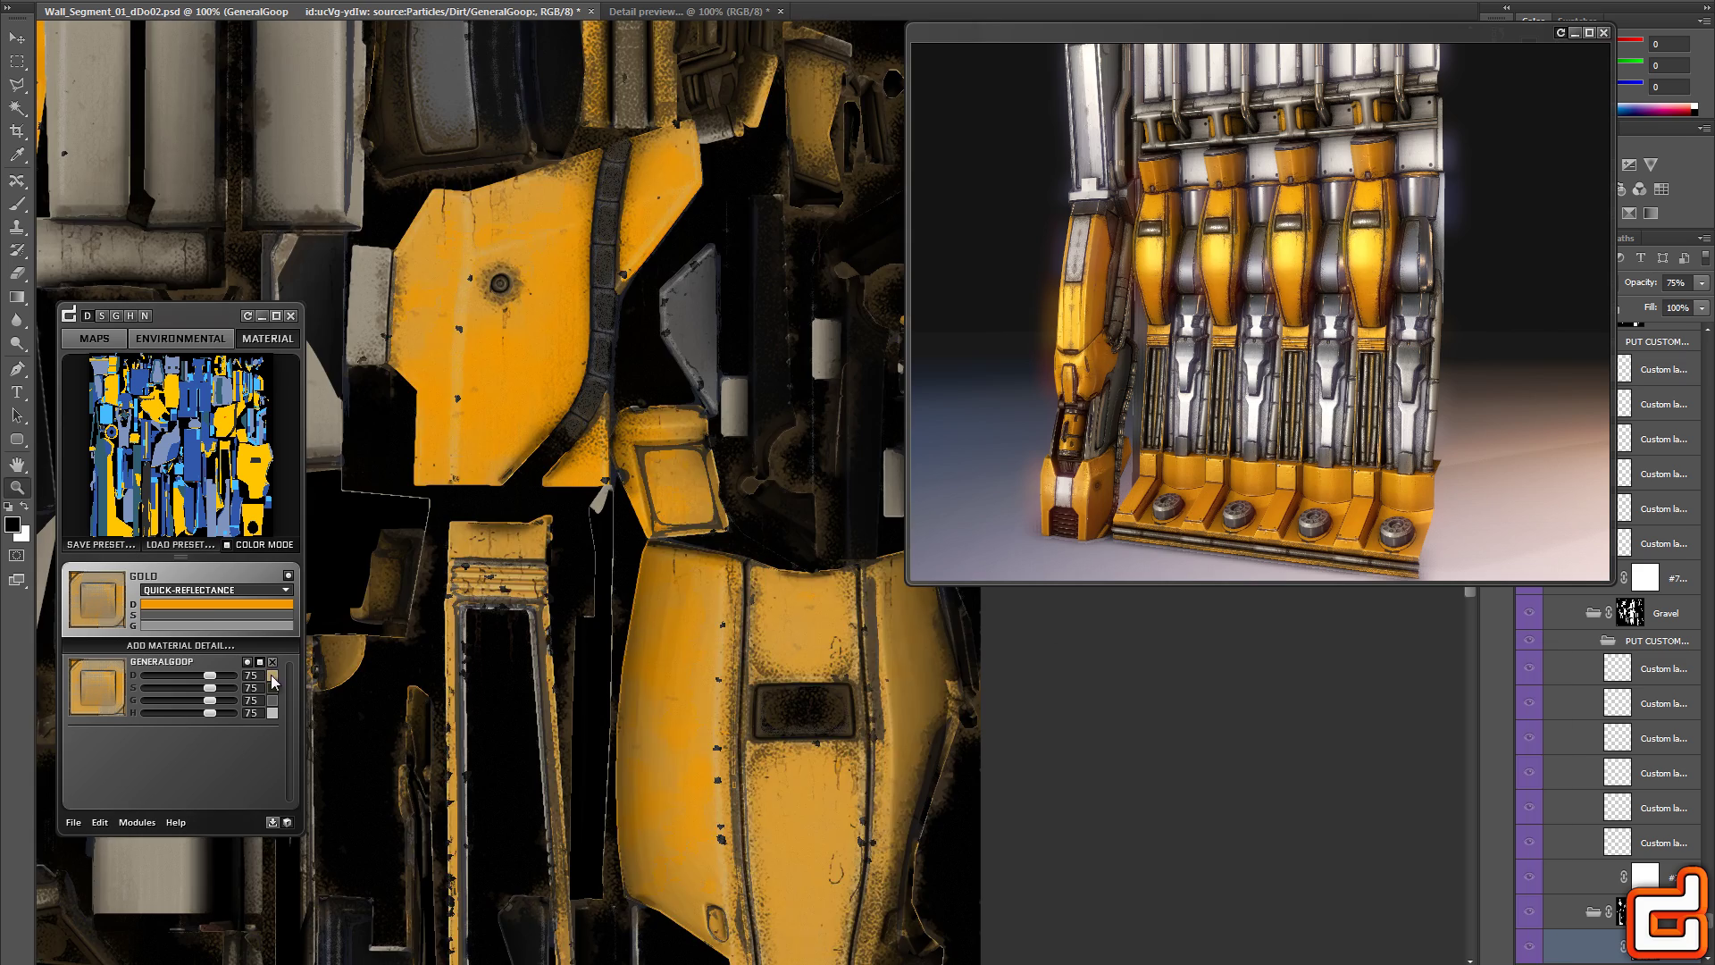
Color Gold's GeneralGoop detail orange-brown b85b17, check the specular and gloss maps, and set the detail's specular to 60 and height to 90
left_click(273, 677)
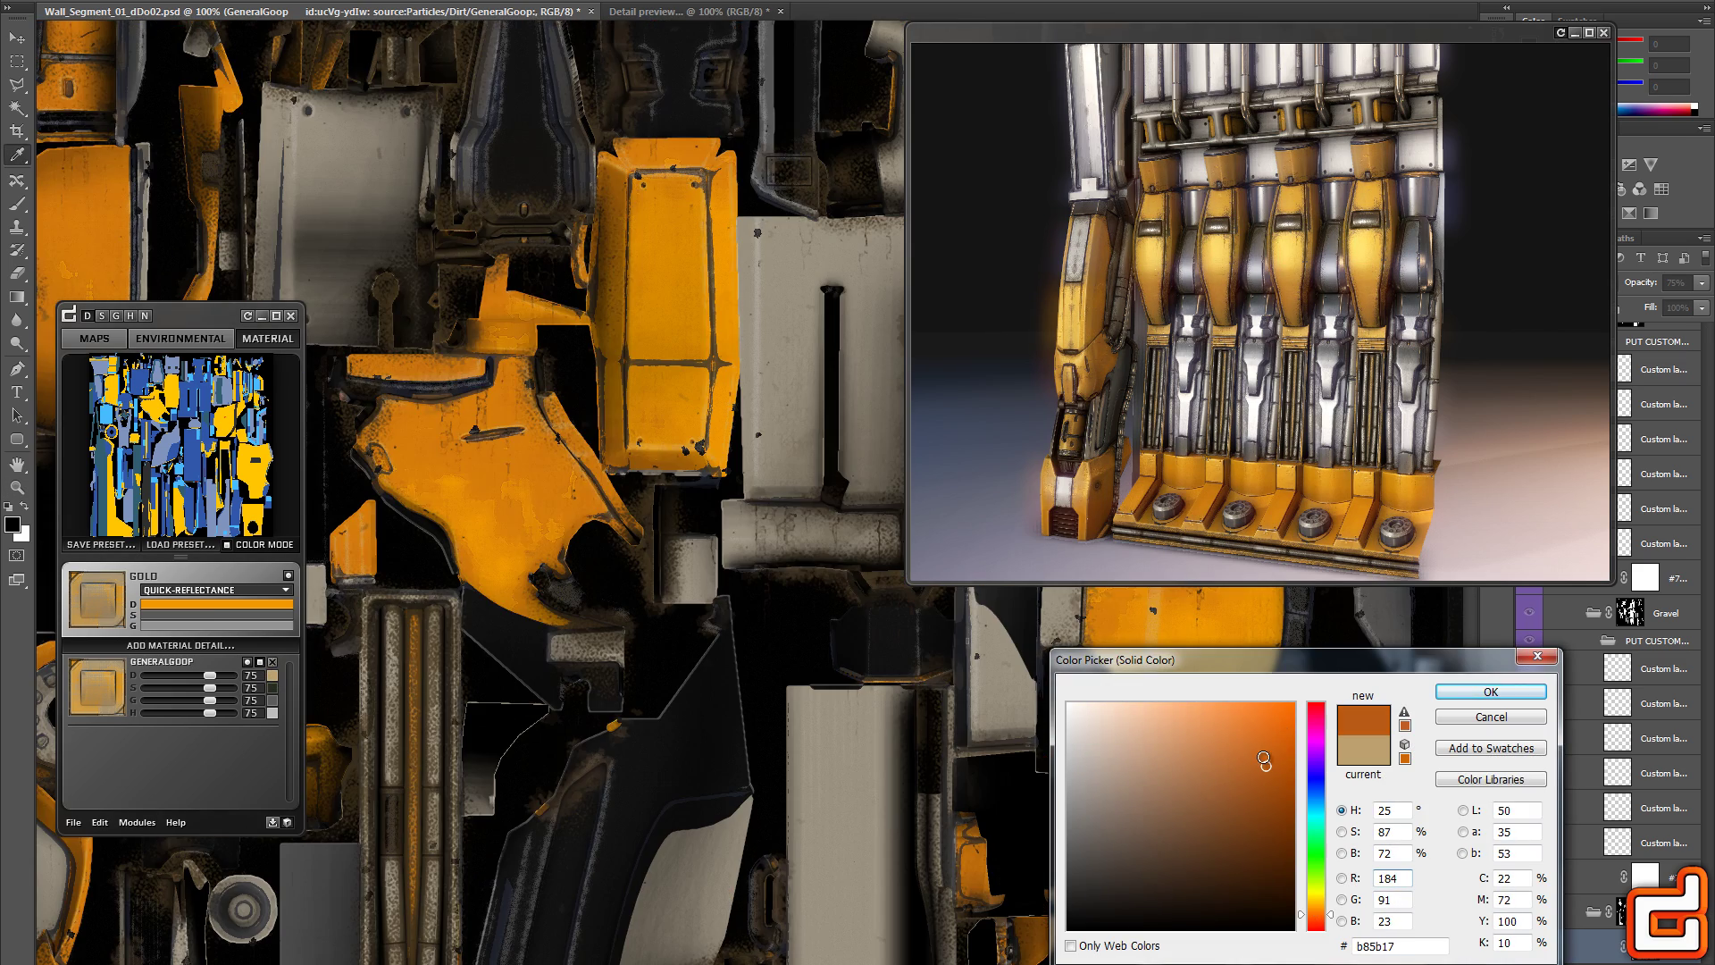
left_click(1491, 691)
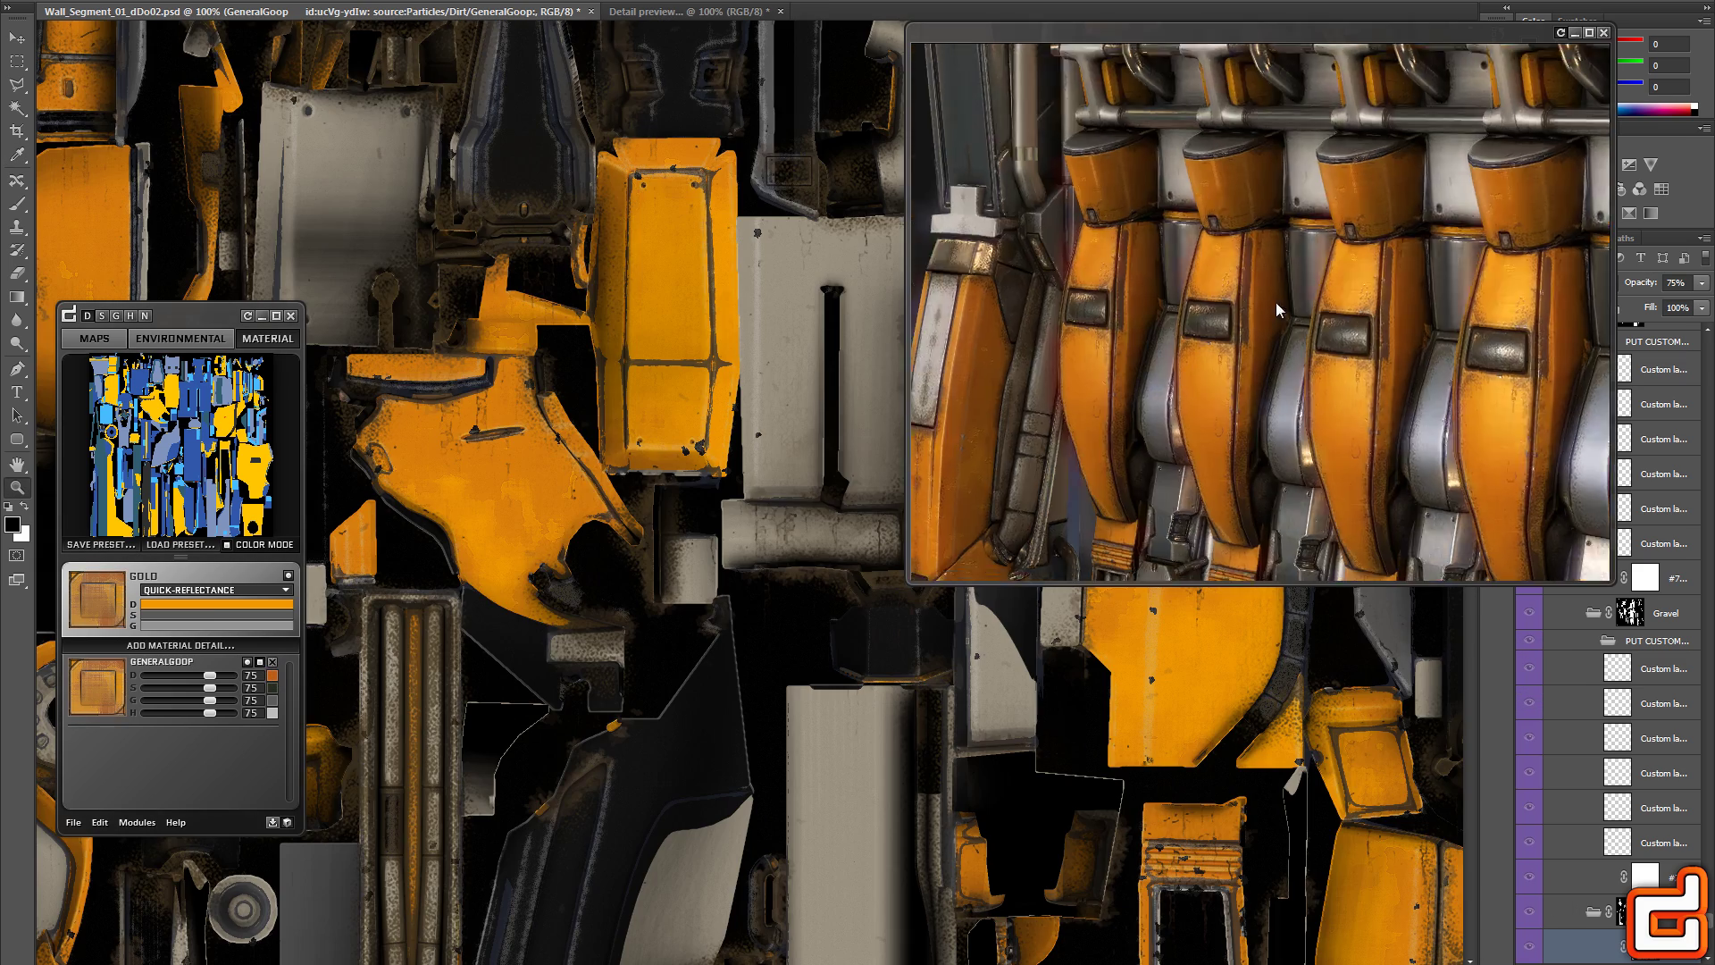
left_click(103, 315)
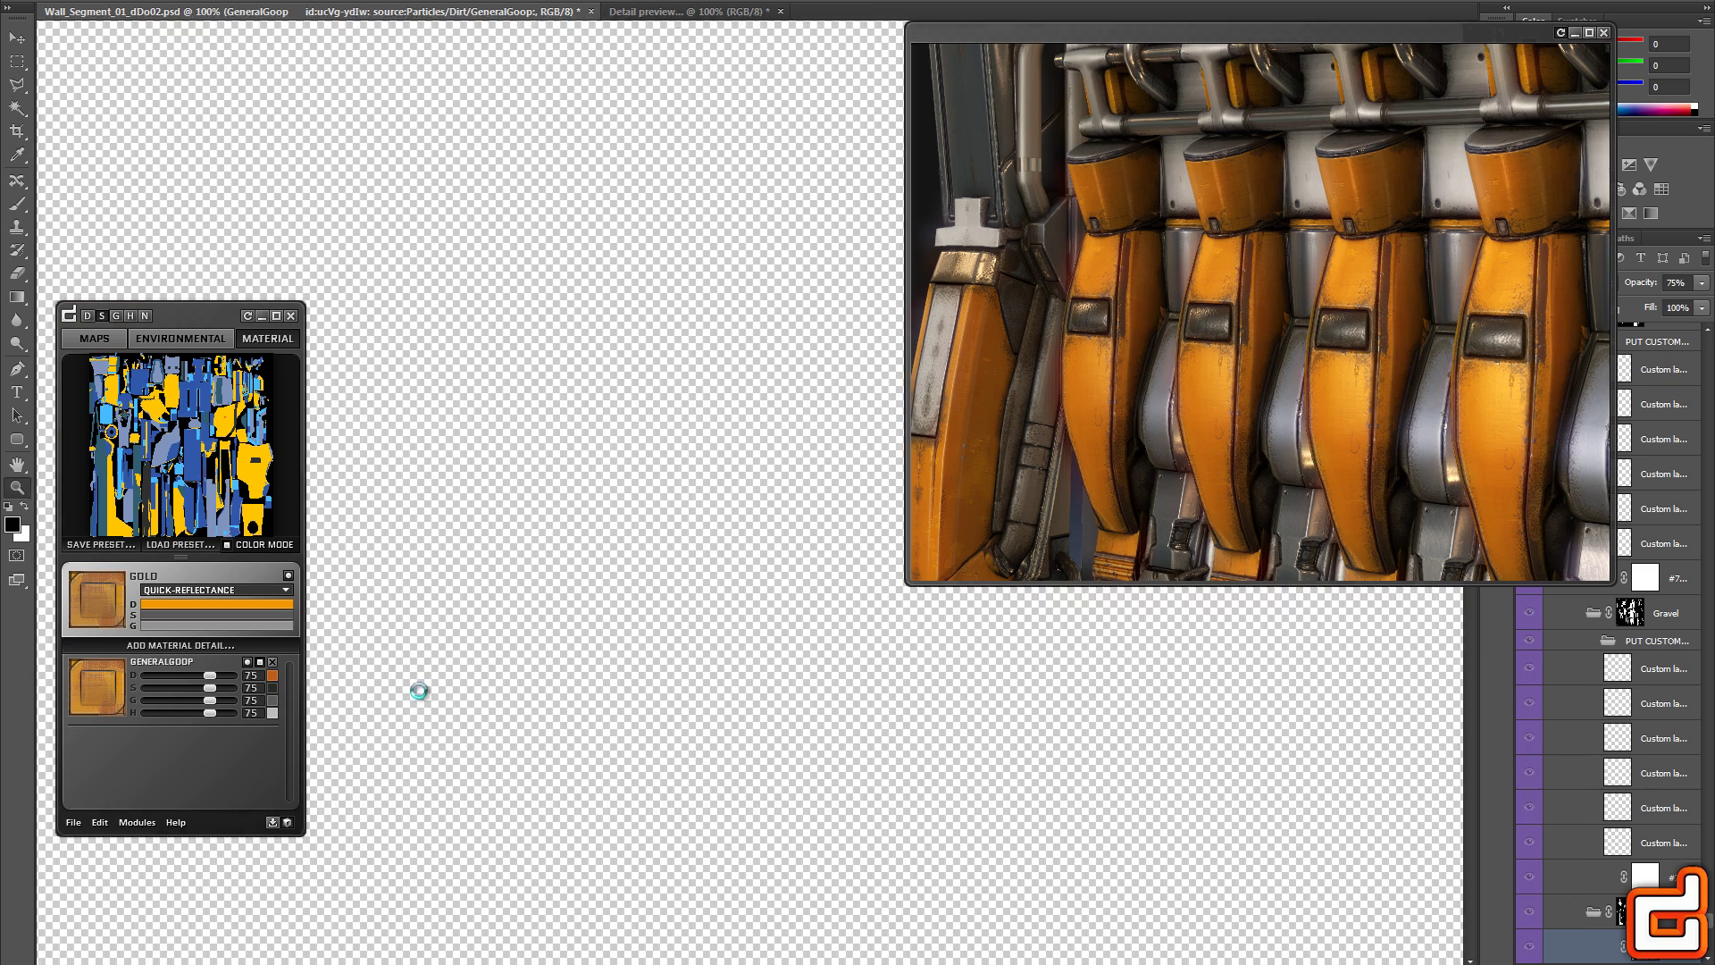
left_click(117, 316)
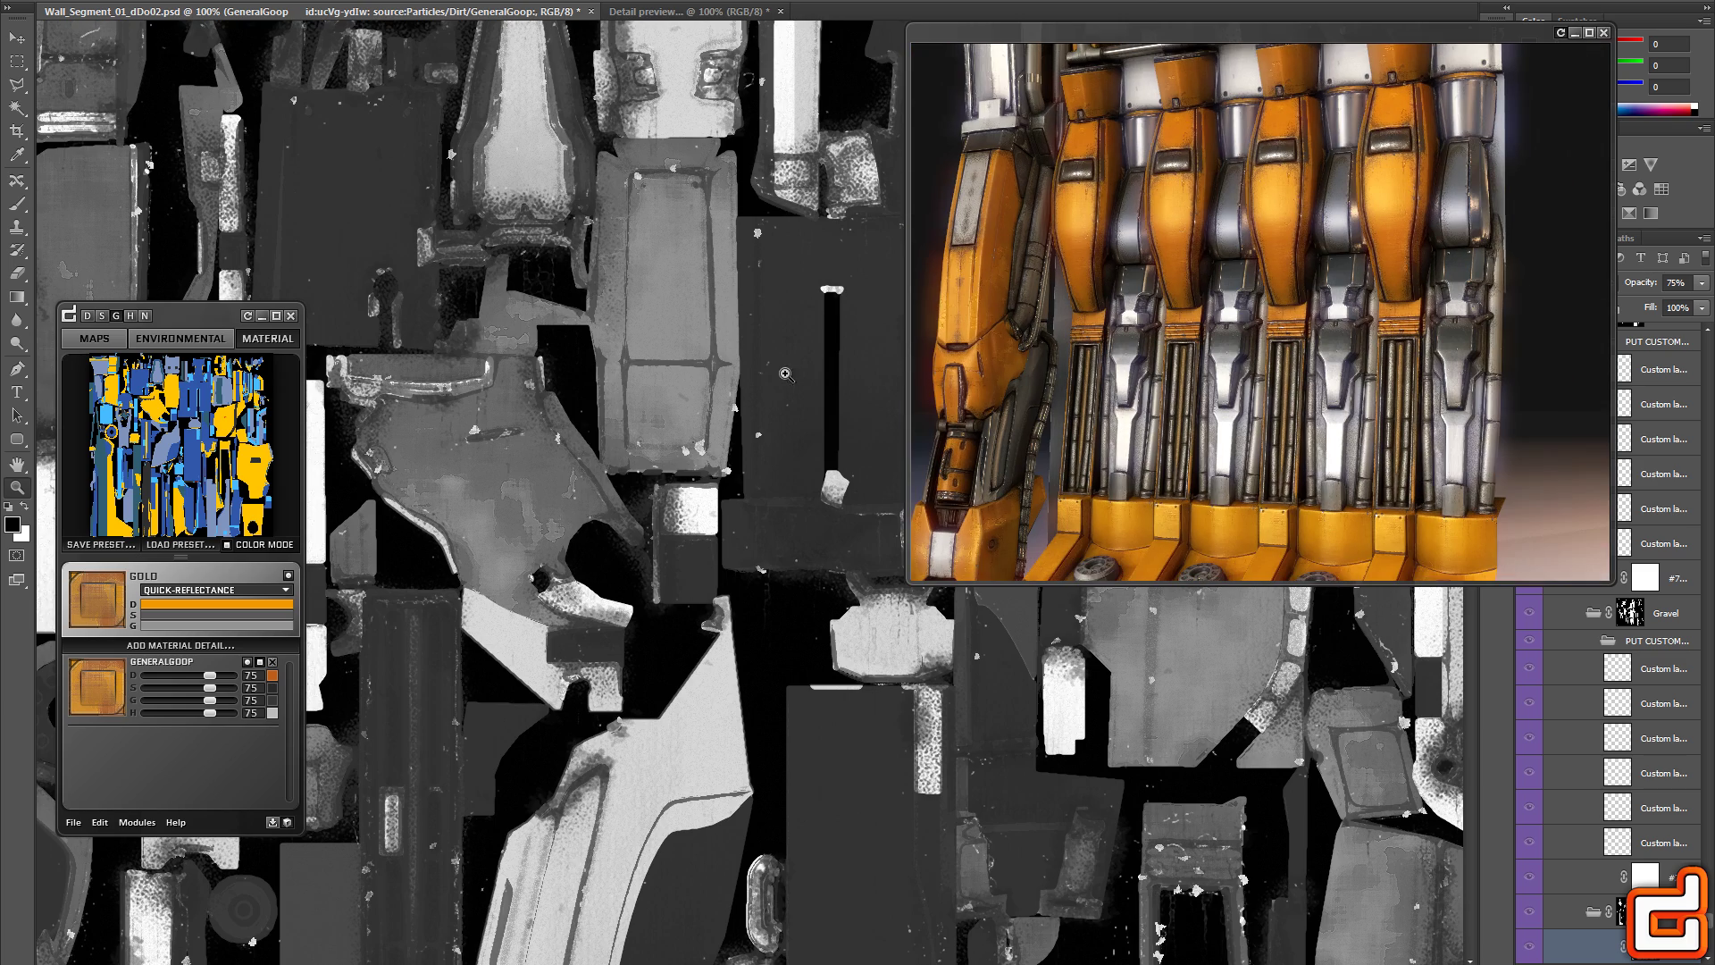
left_click_drag(224, 722, 205, 689)
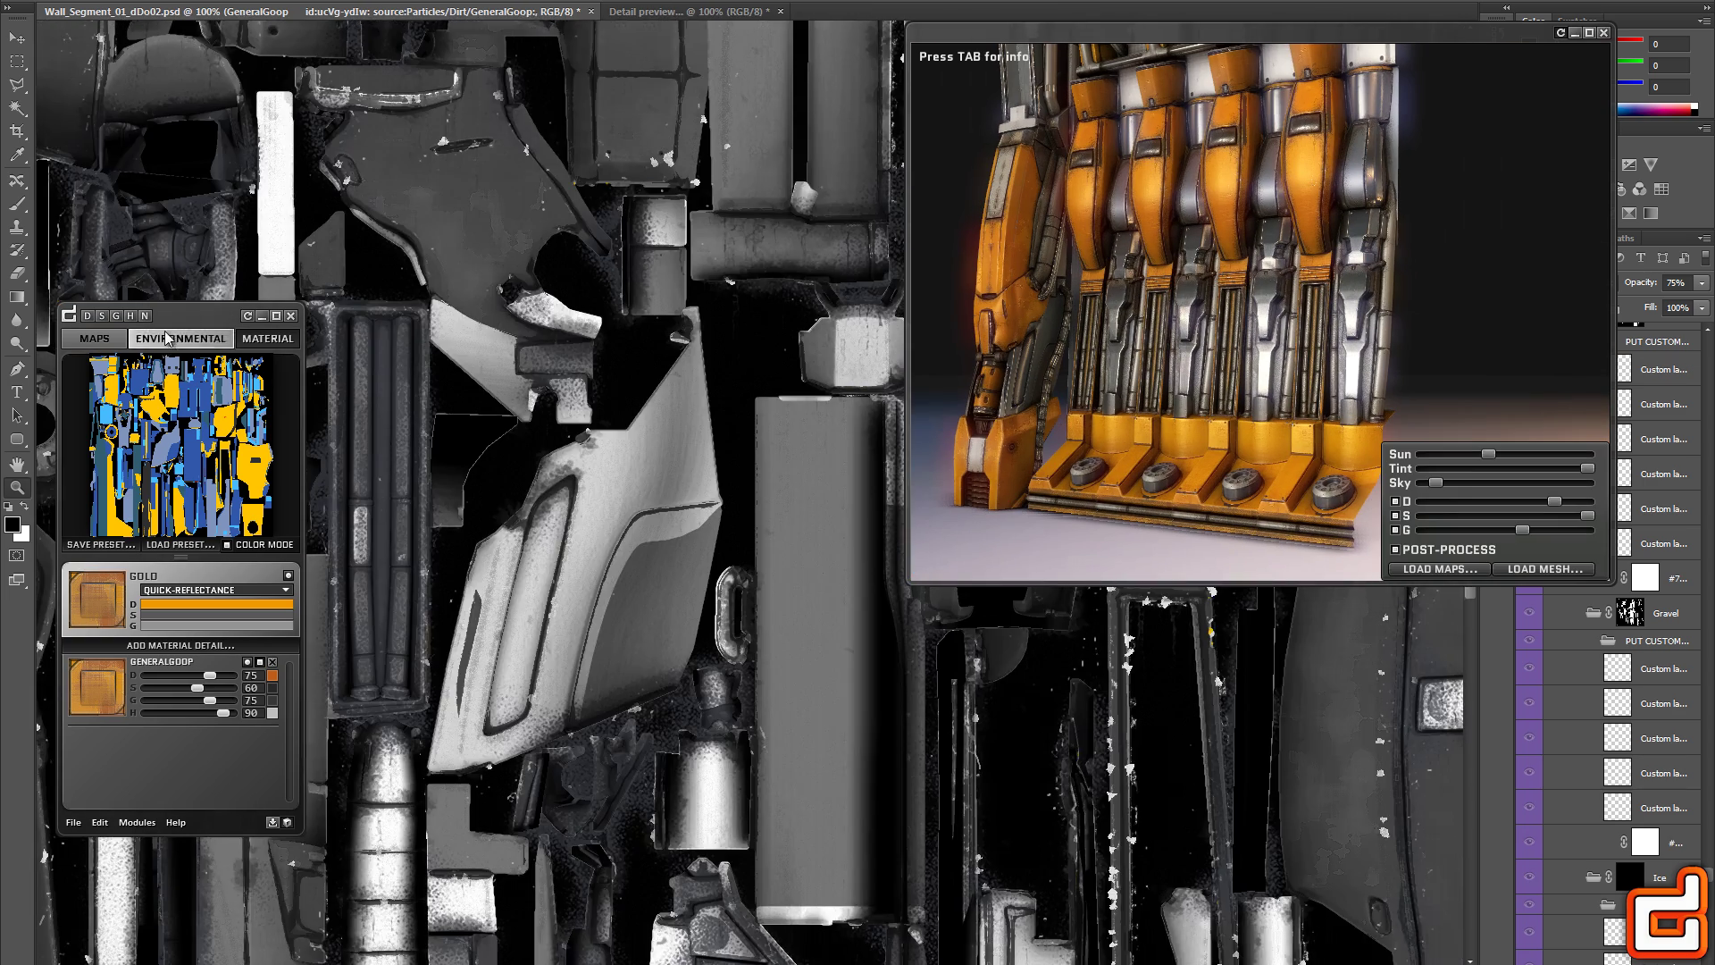
Give the Gravel material a near-black quick-reflectance and recolor Gold's GeneralGoop detail to a brighter orange
left_click(174, 455)
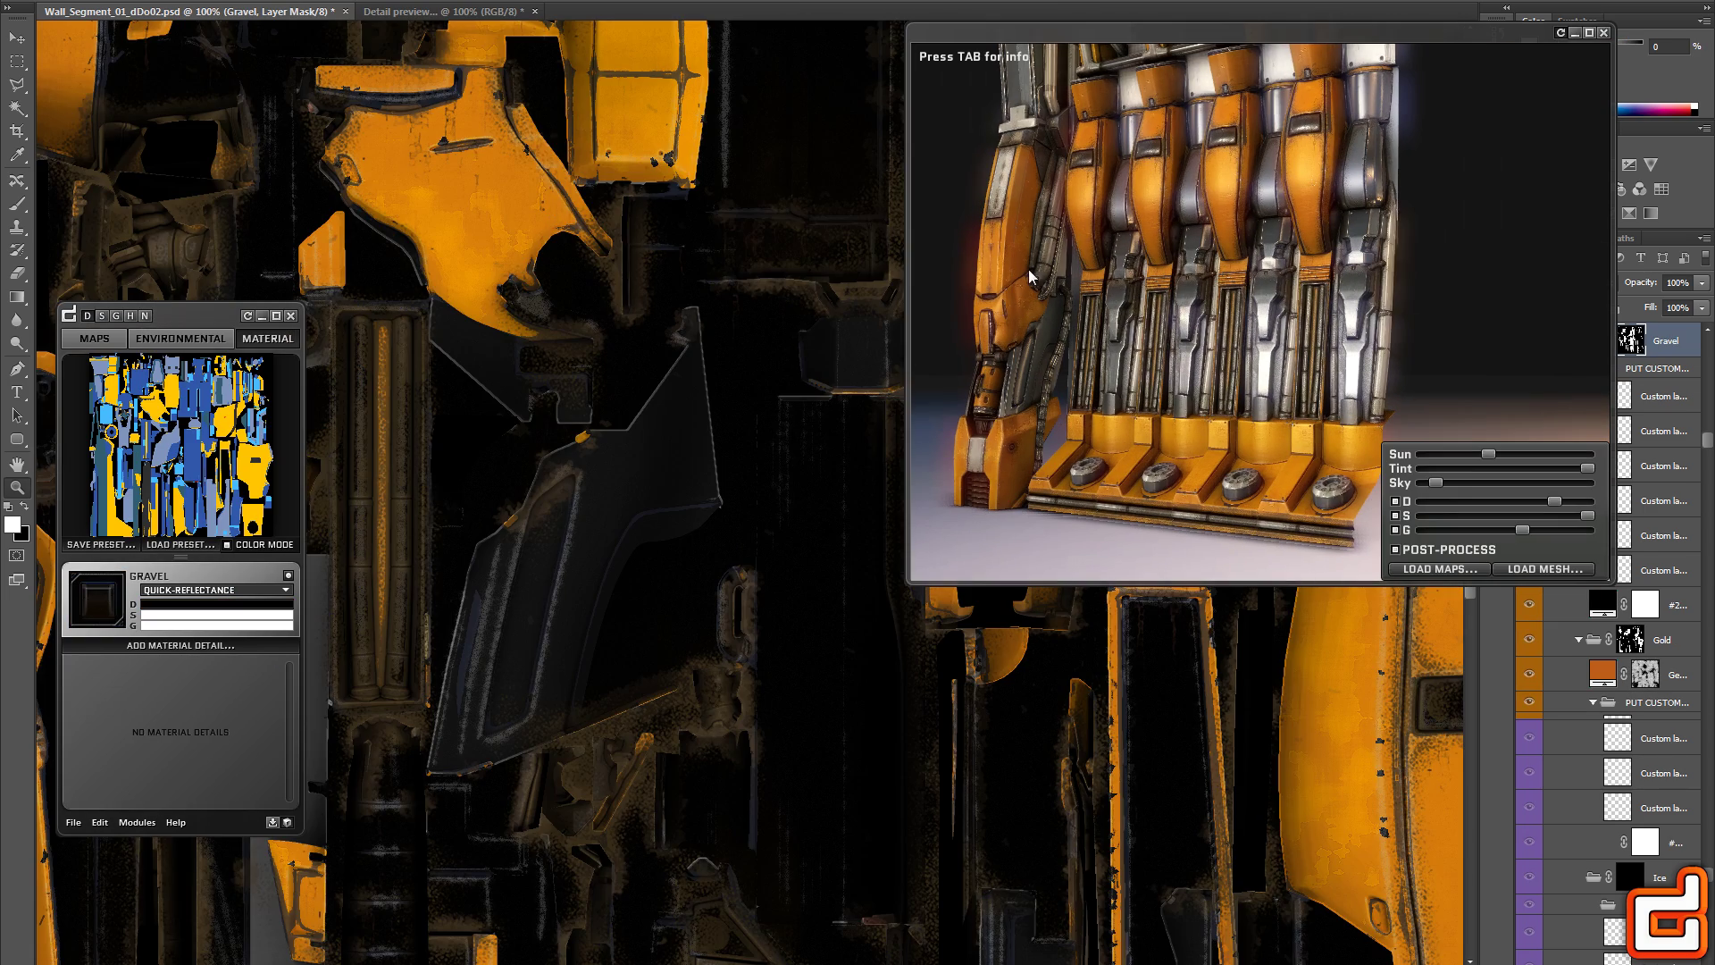
left_click(272, 677)
key("Return")
left_click(605, 506, "alt")
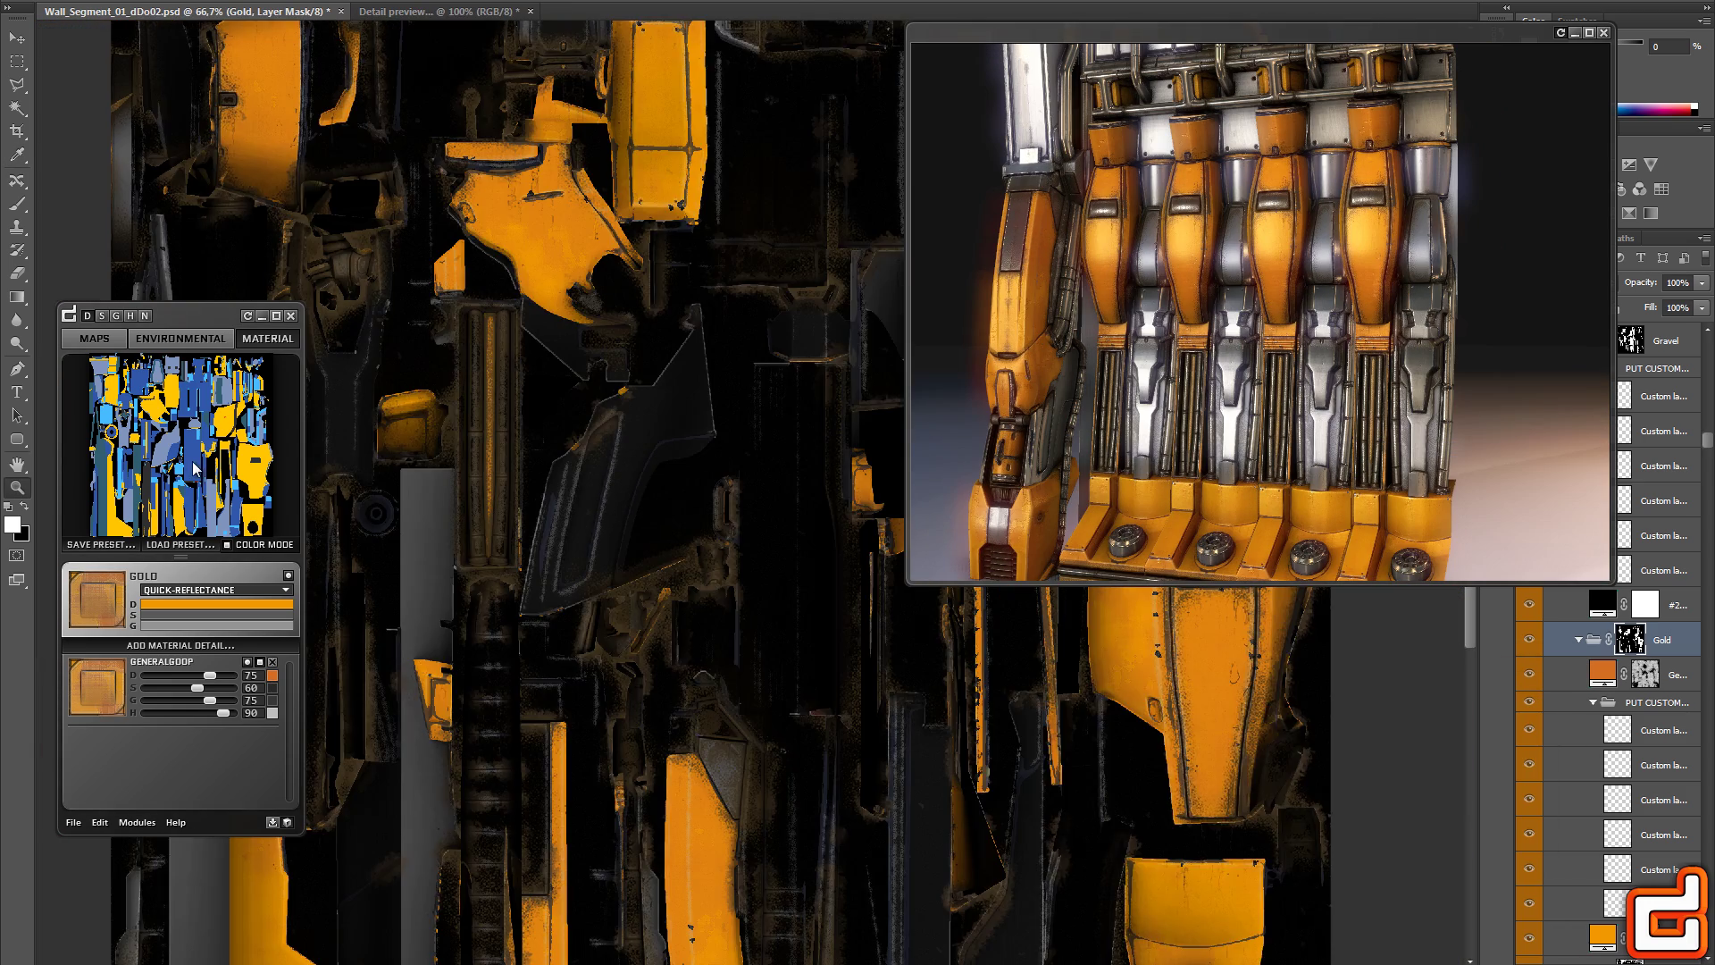
Add an Acid Large detail to the Gravel material
left_click(268, 644)
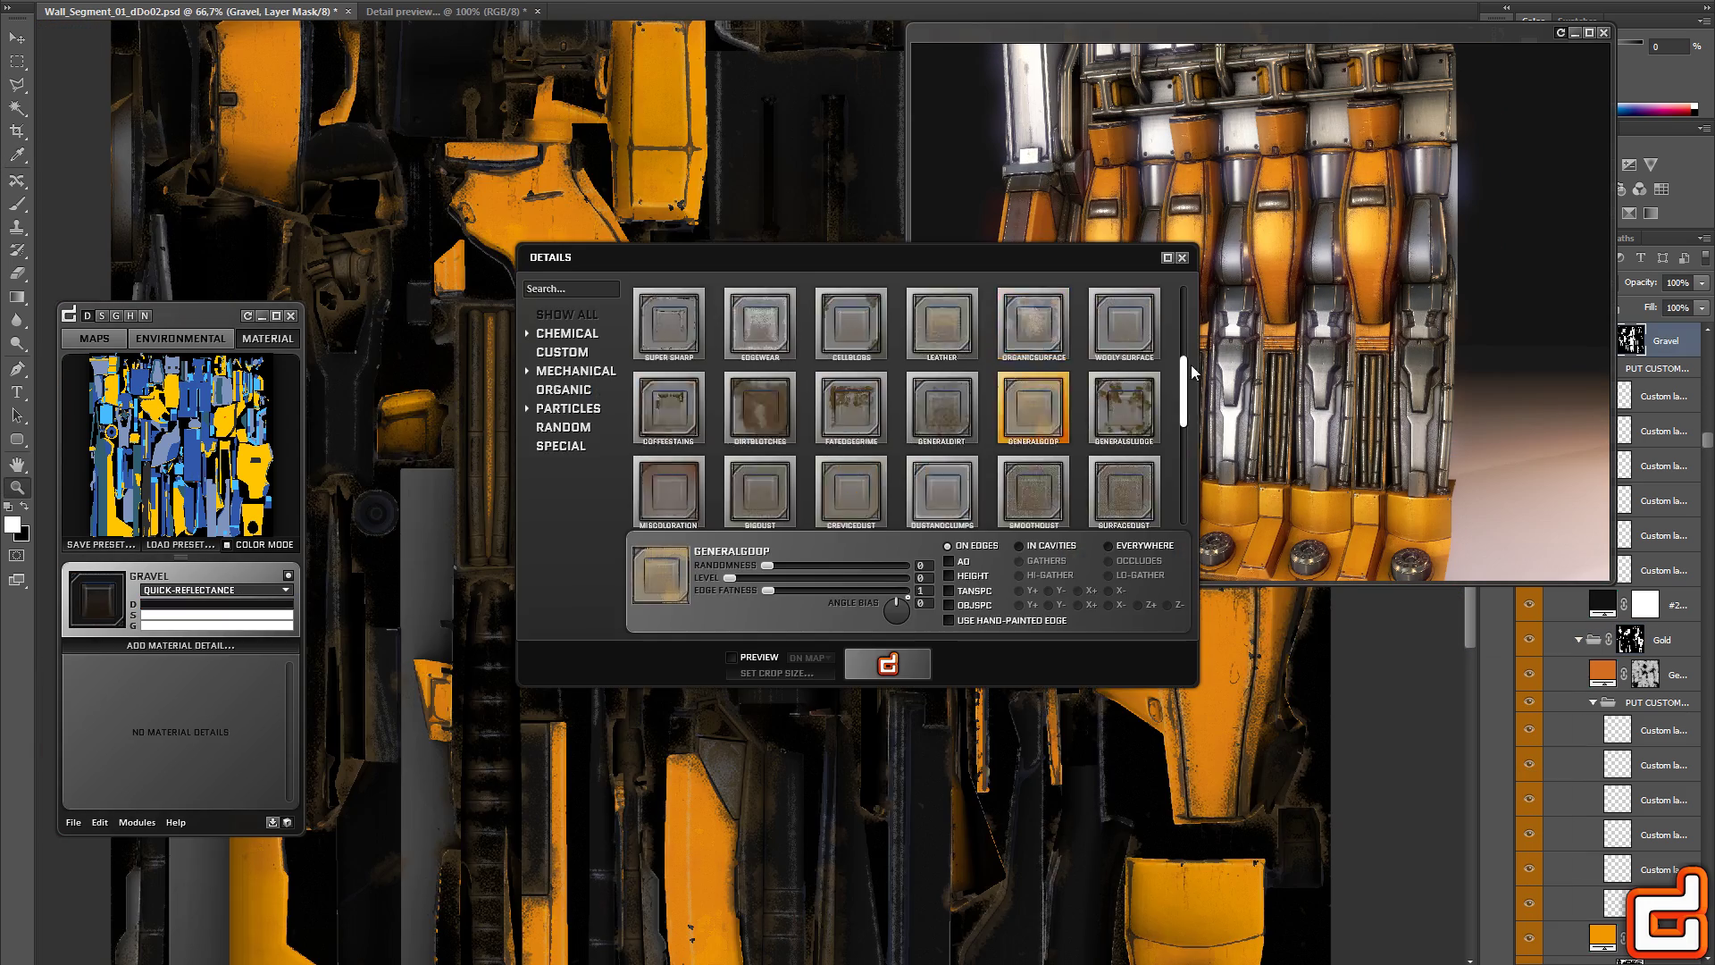
left_click(898, 666)
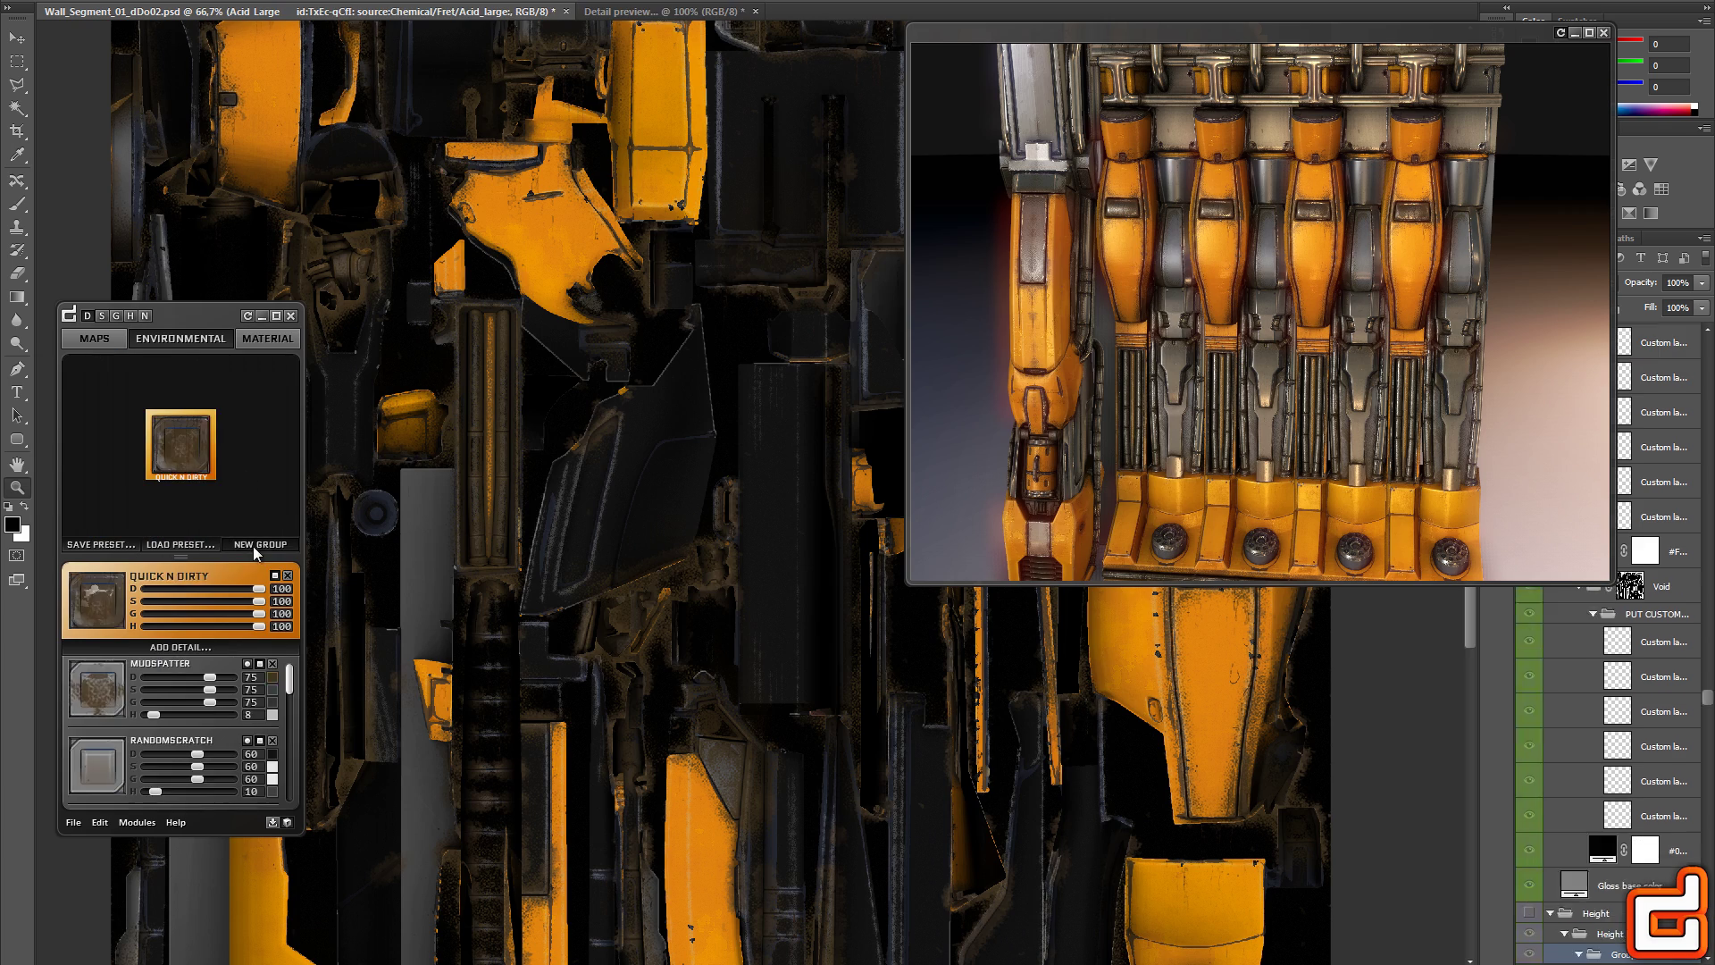
Create an environmental detail group named Edges and add a Plain Edge detail to it
left_click(181, 647)
left_click(759, 485)
left_click(897, 665)
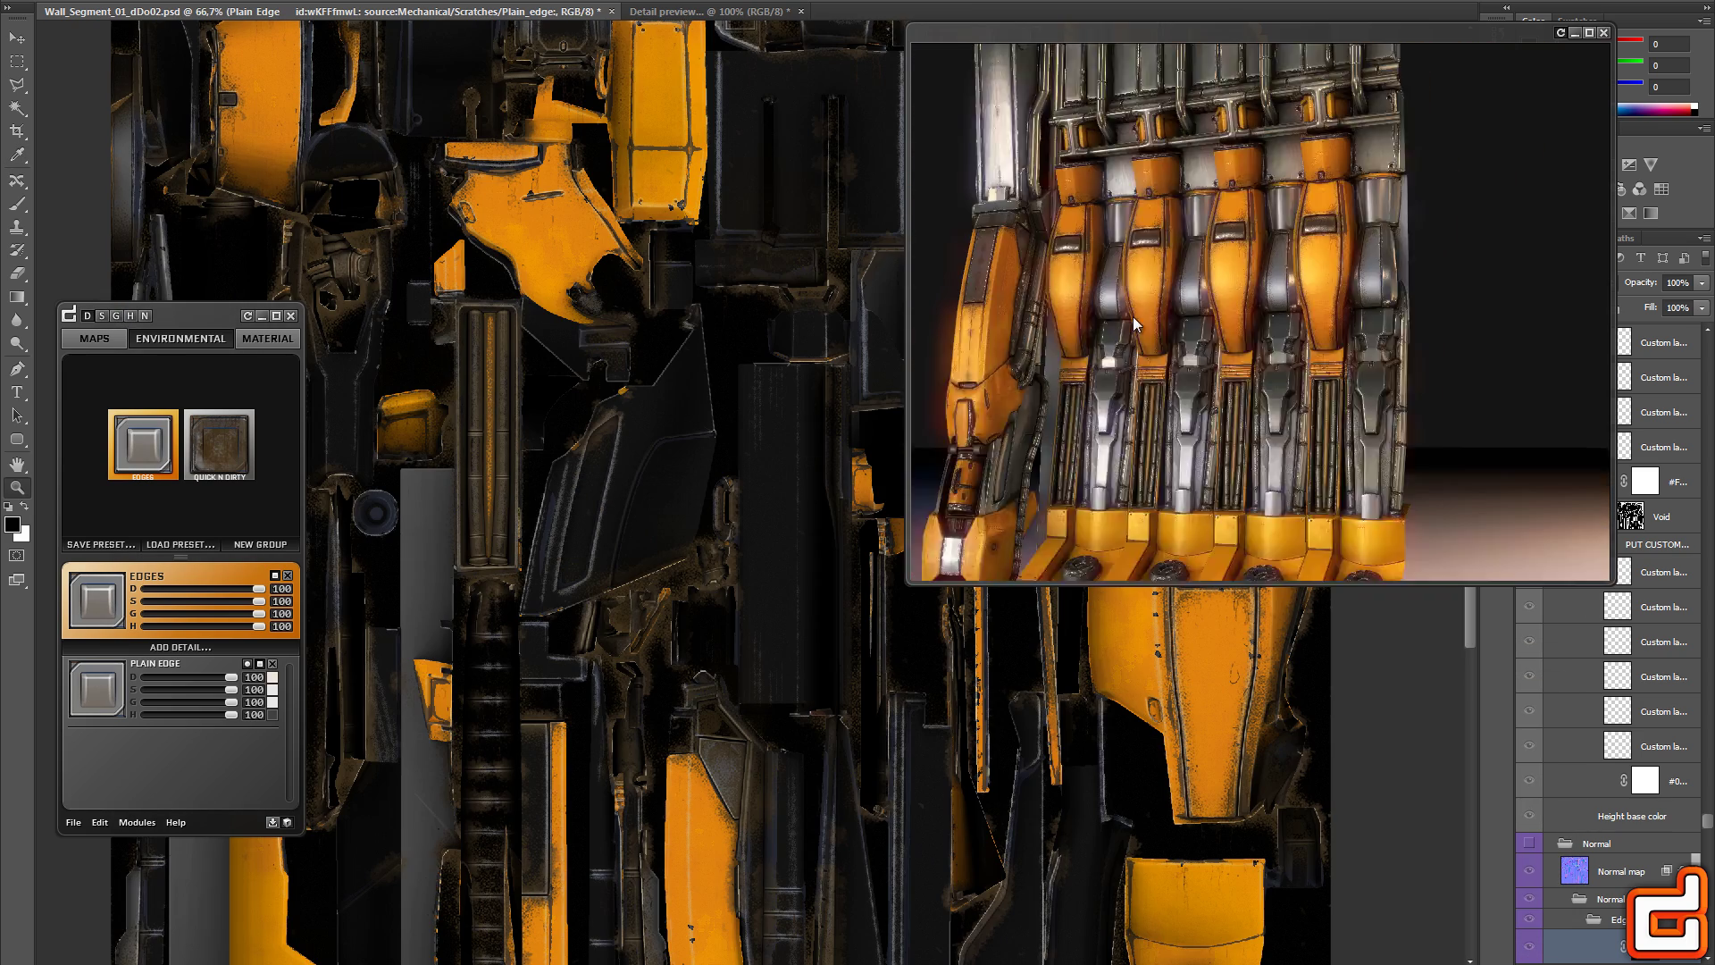
Save the environmental detail setup as an XML preset named Tutorial_Environment
left_click_drag(89, 313, 109, 294)
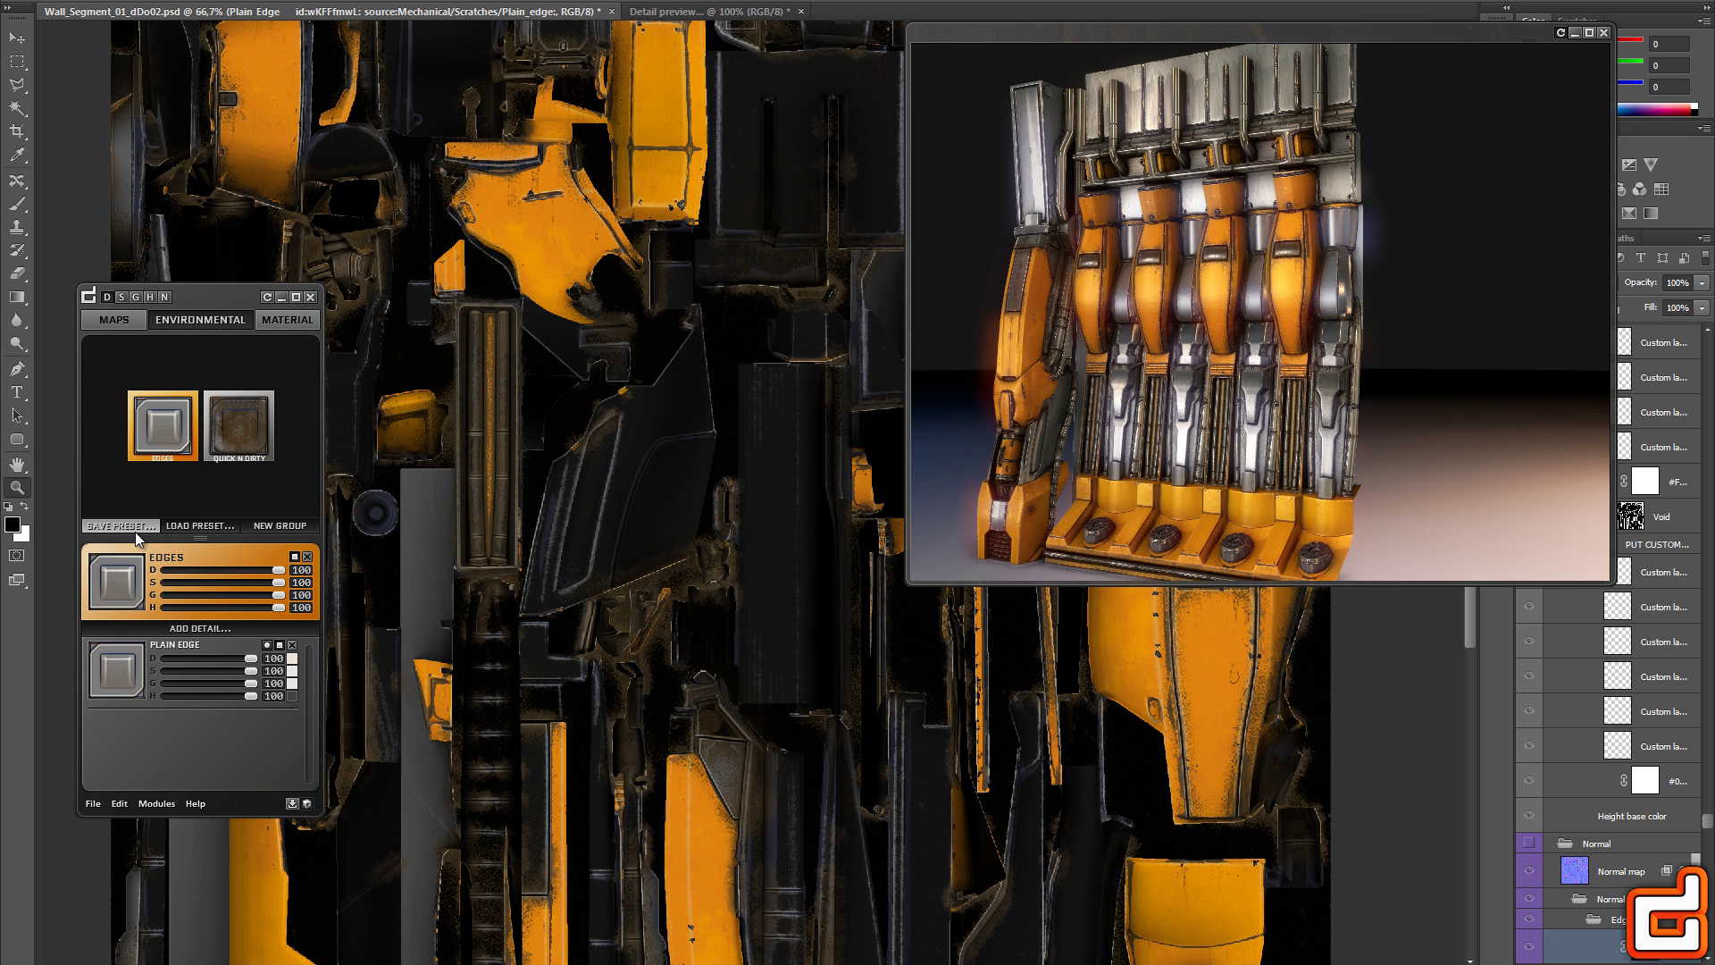
left_click(121, 526)
type("Tutorial_Envir")
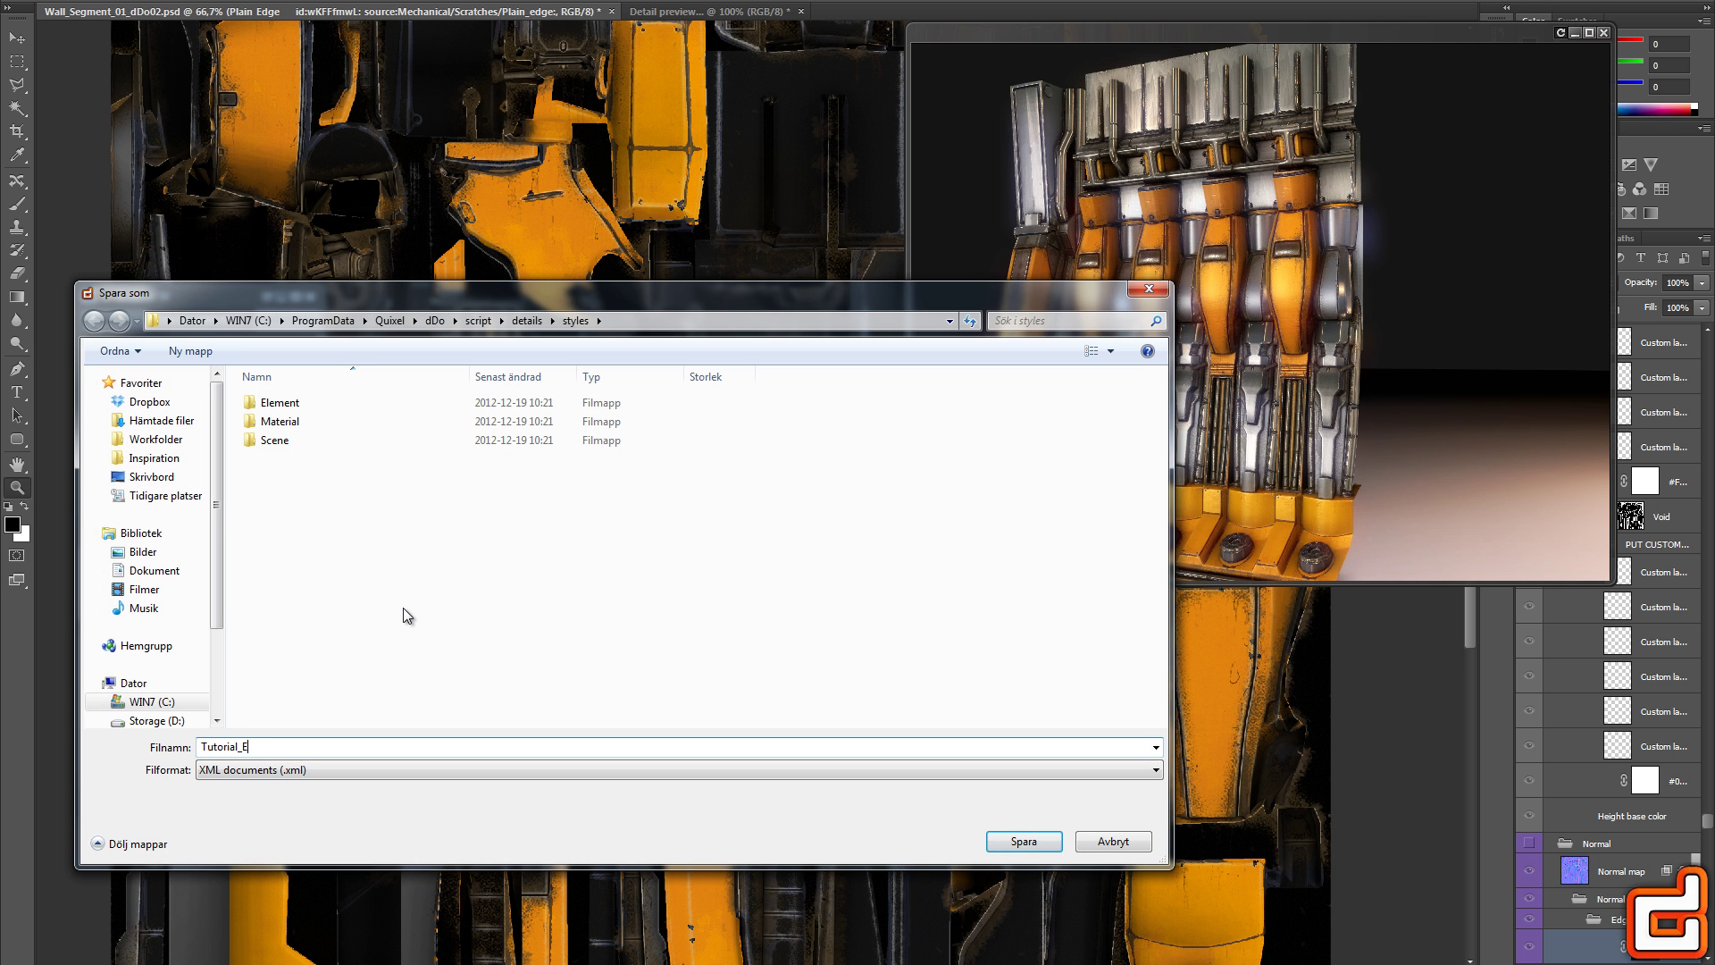
type("onment")
key("Return")
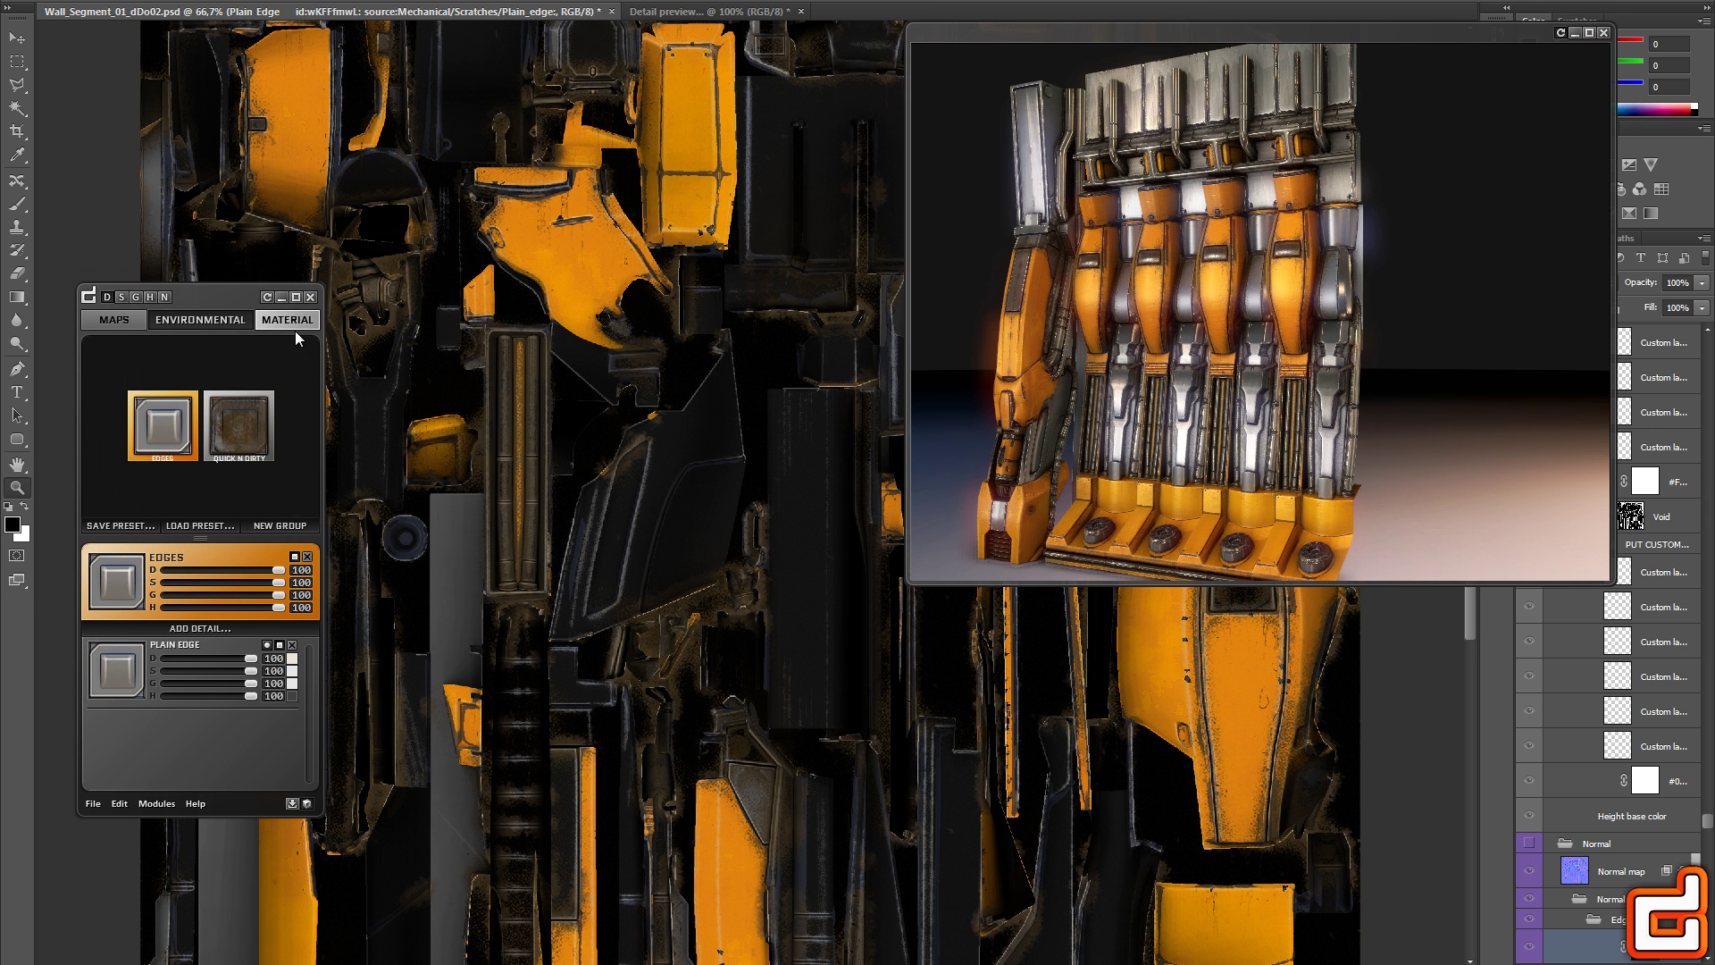
Save the material setup as an XML preset with a file name starting with Tutorial_Materi
left_click(277, 320)
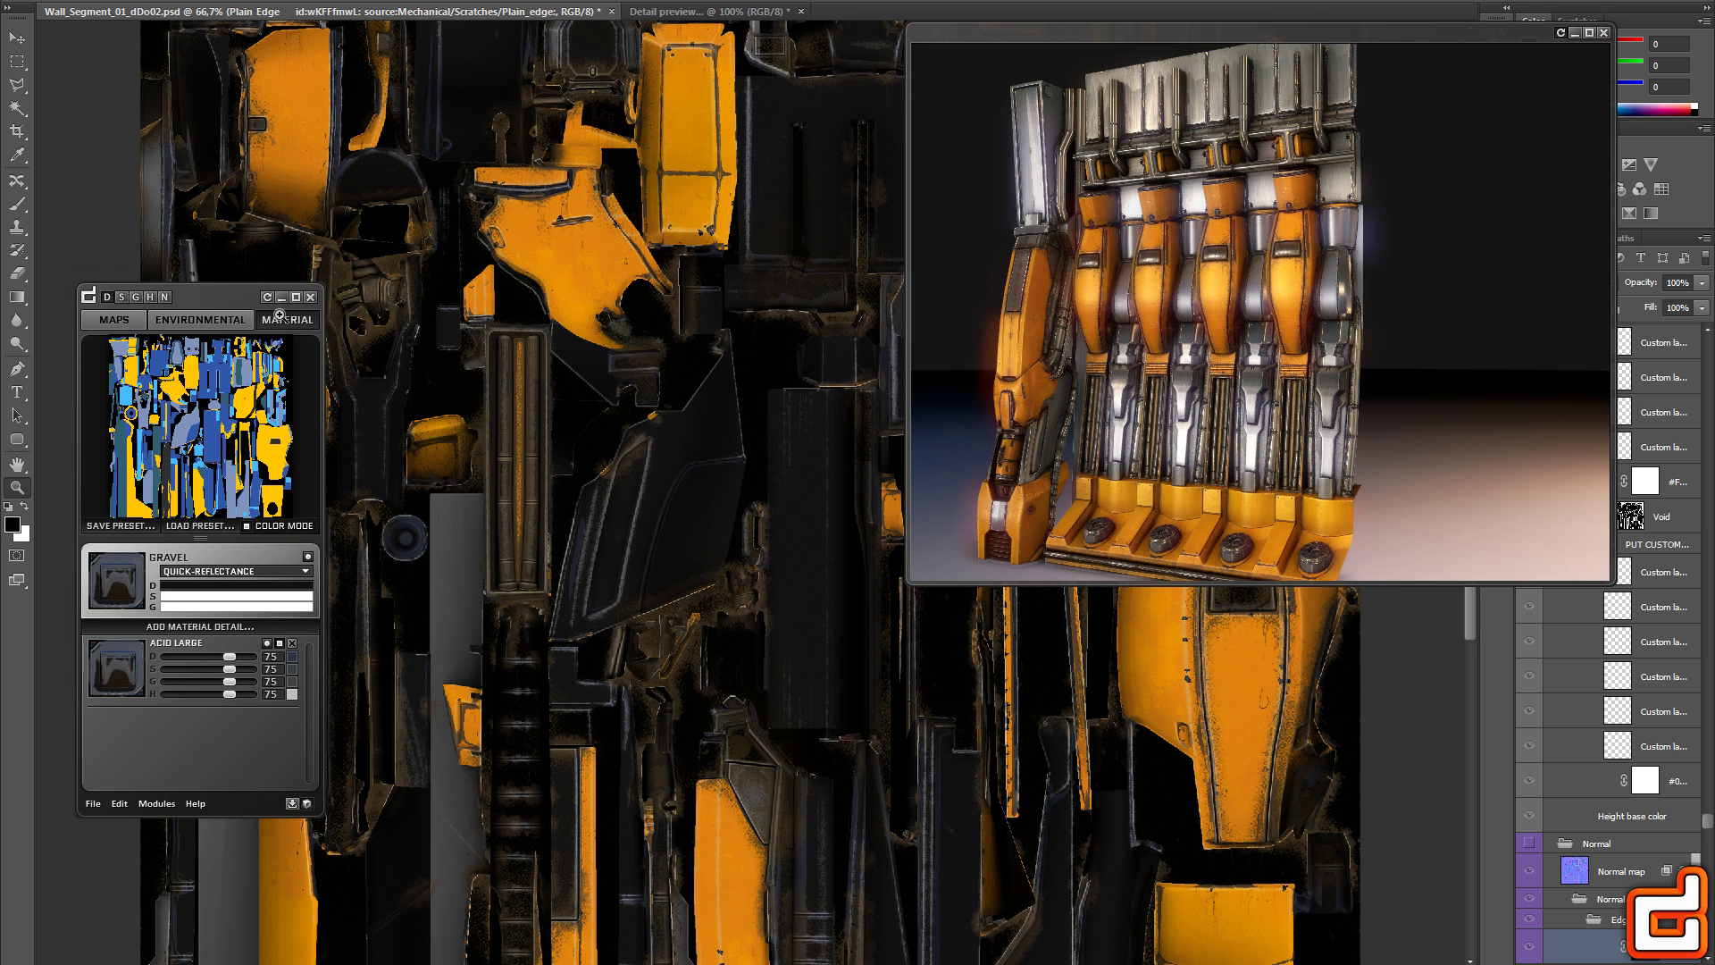
left_click(109, 527)
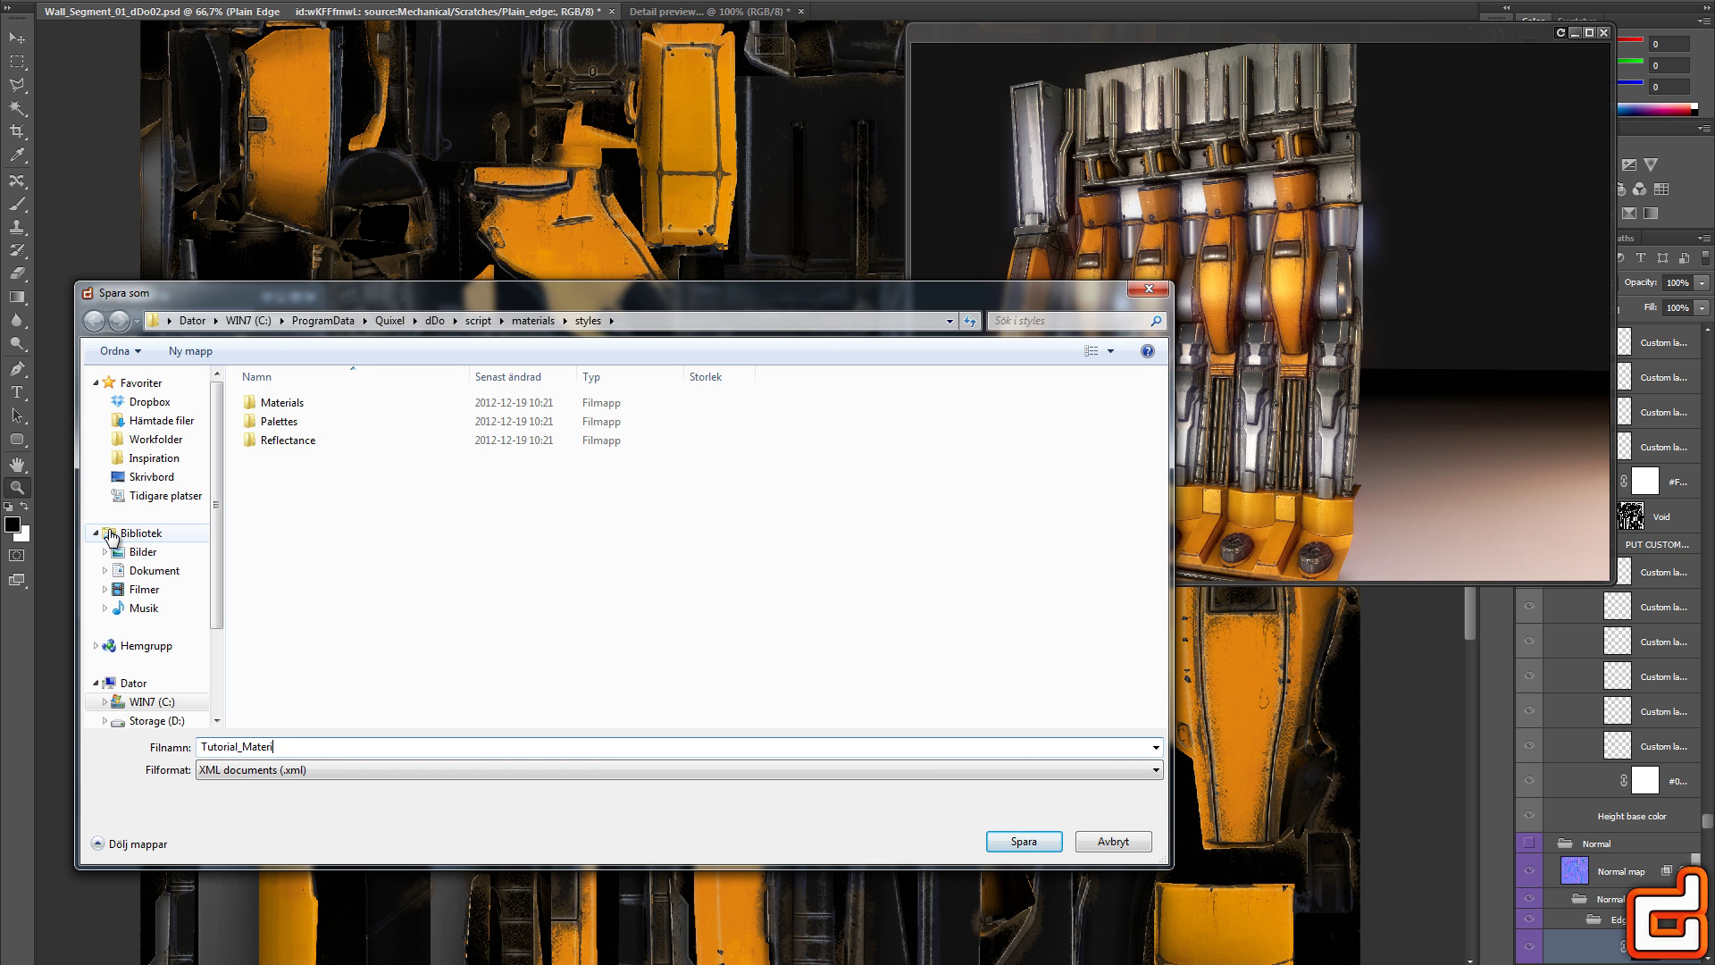
key("Return")
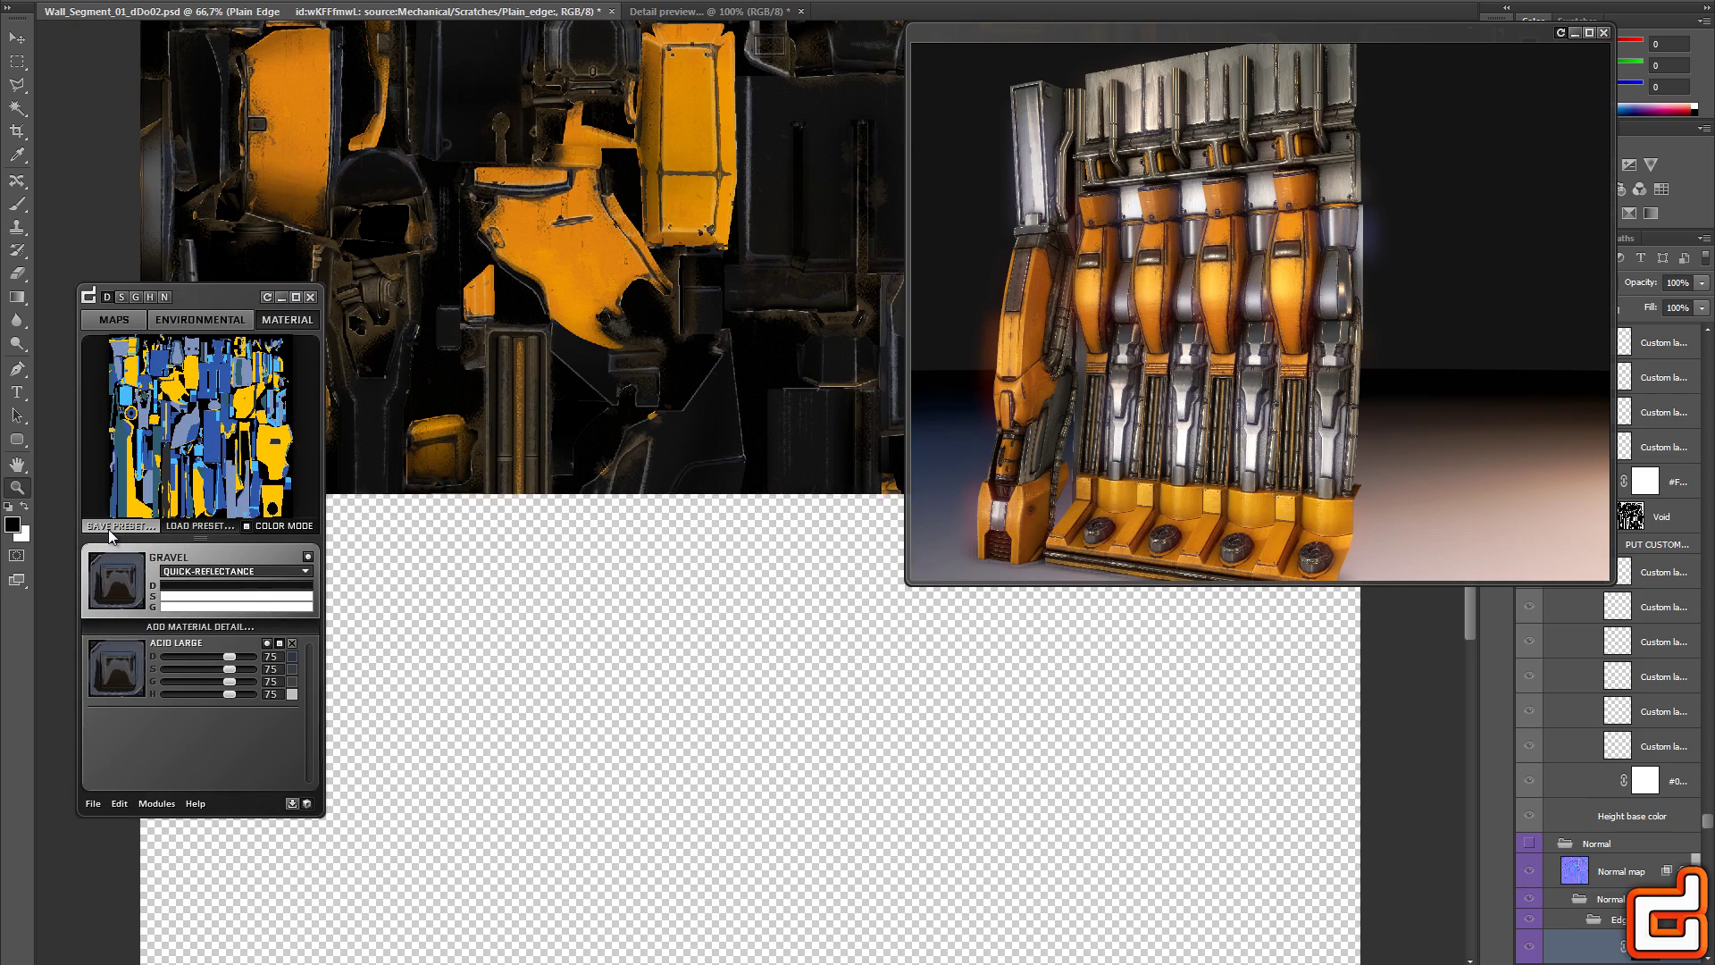